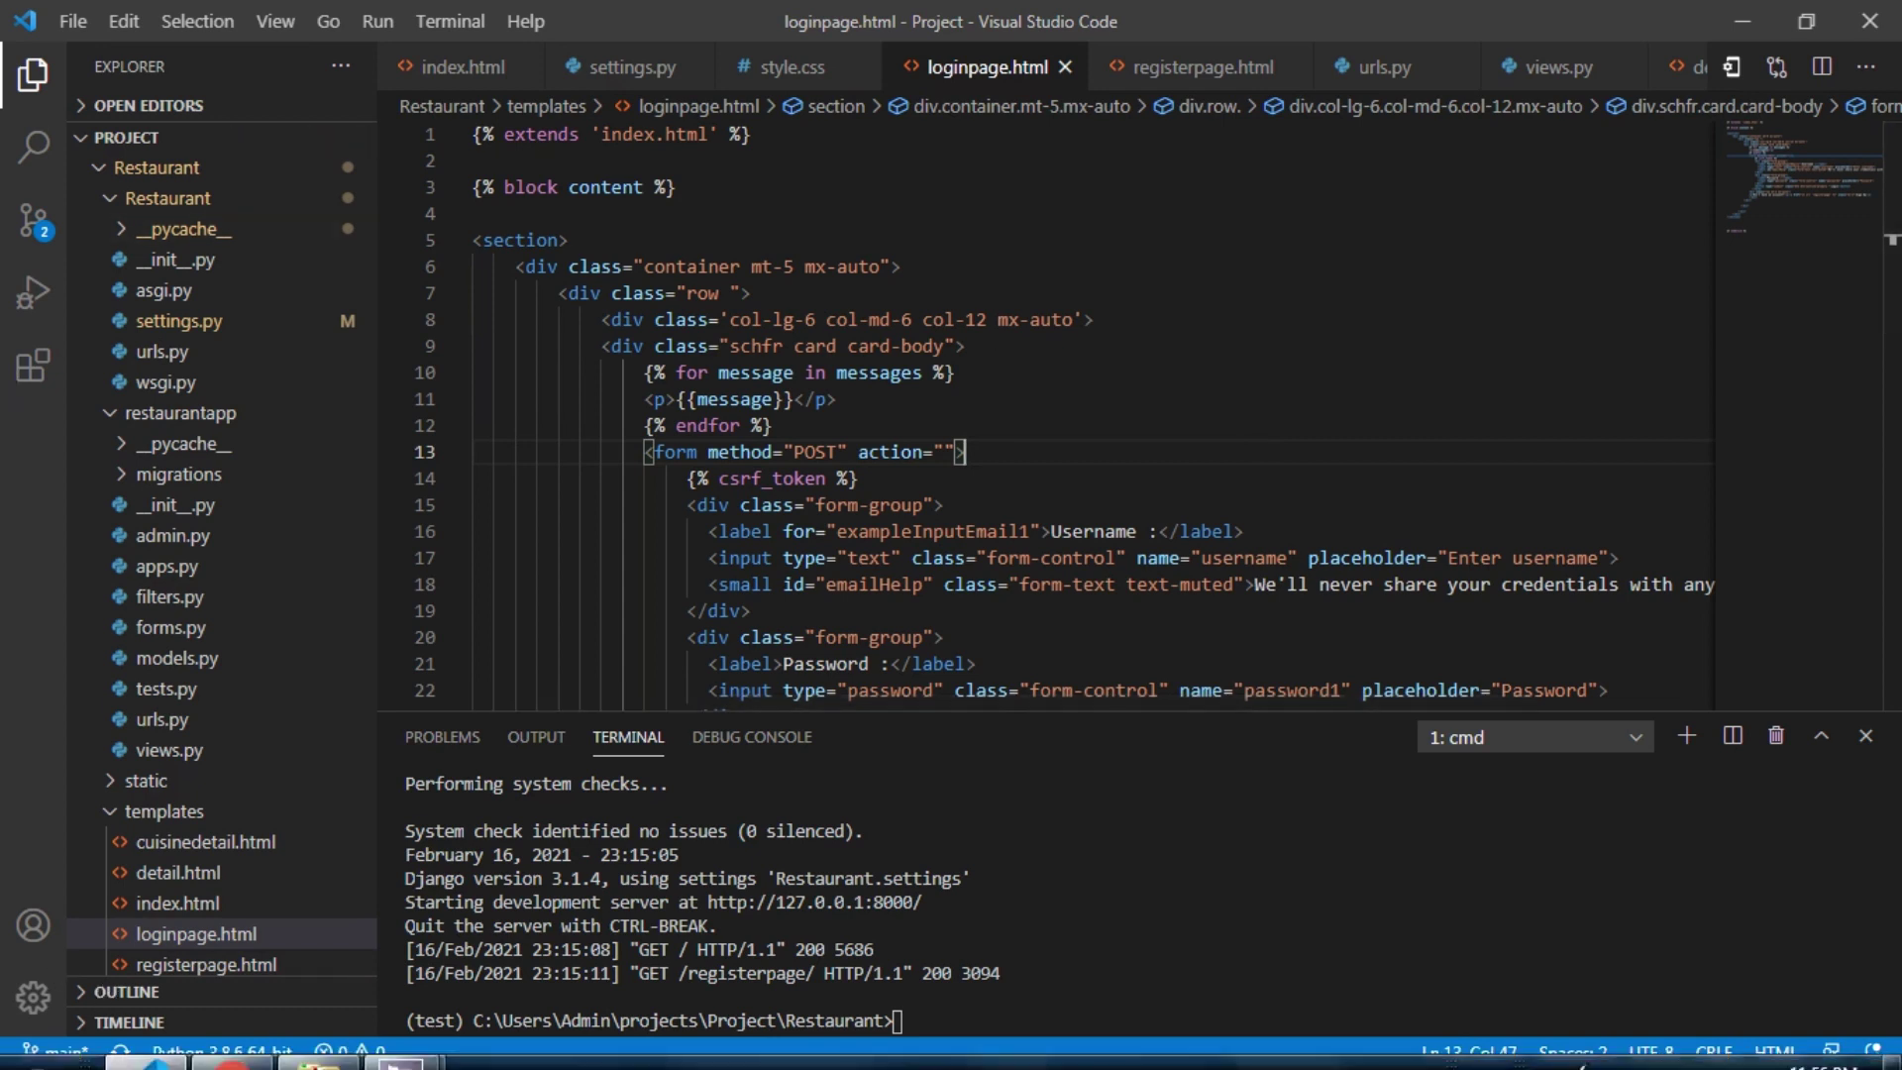
In pgAdmin, expand Rest > Schemas > public > Tables to list its 13 tables
click(266, 1041)
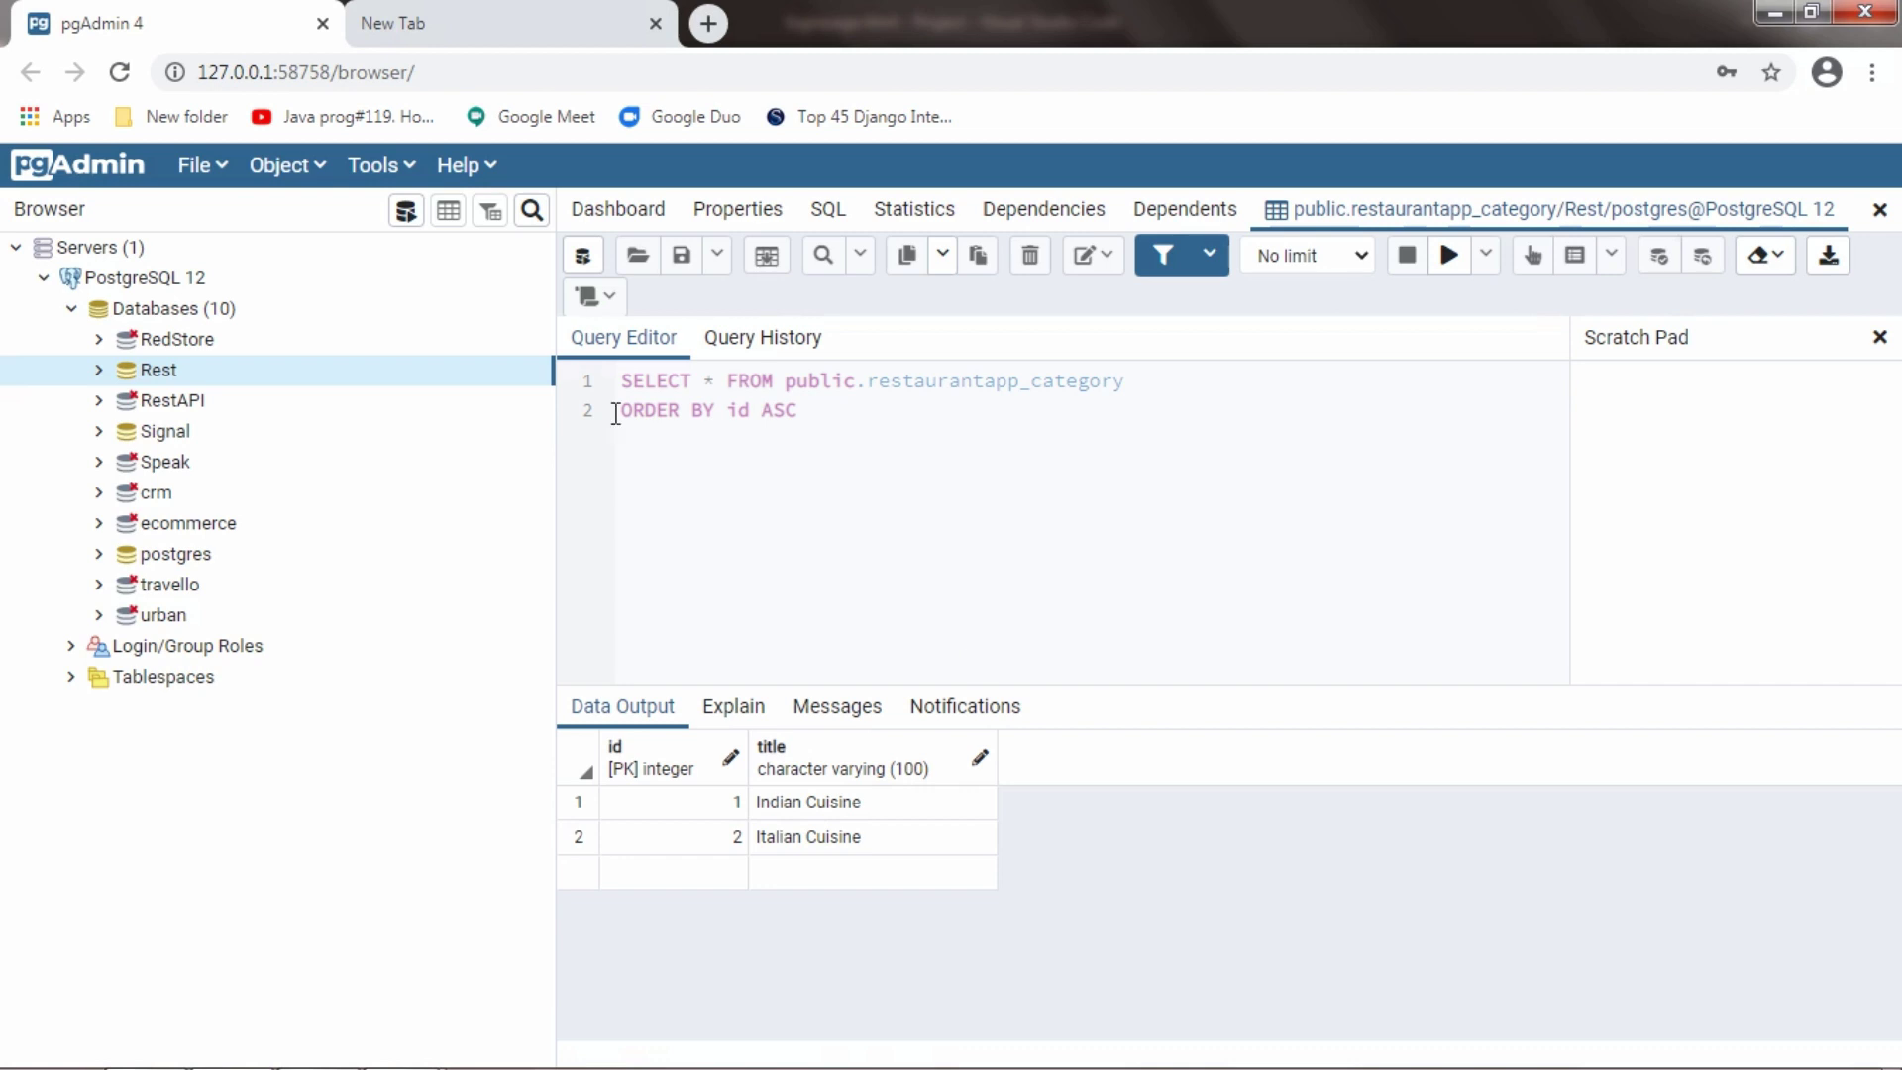
double_click(302, 371)
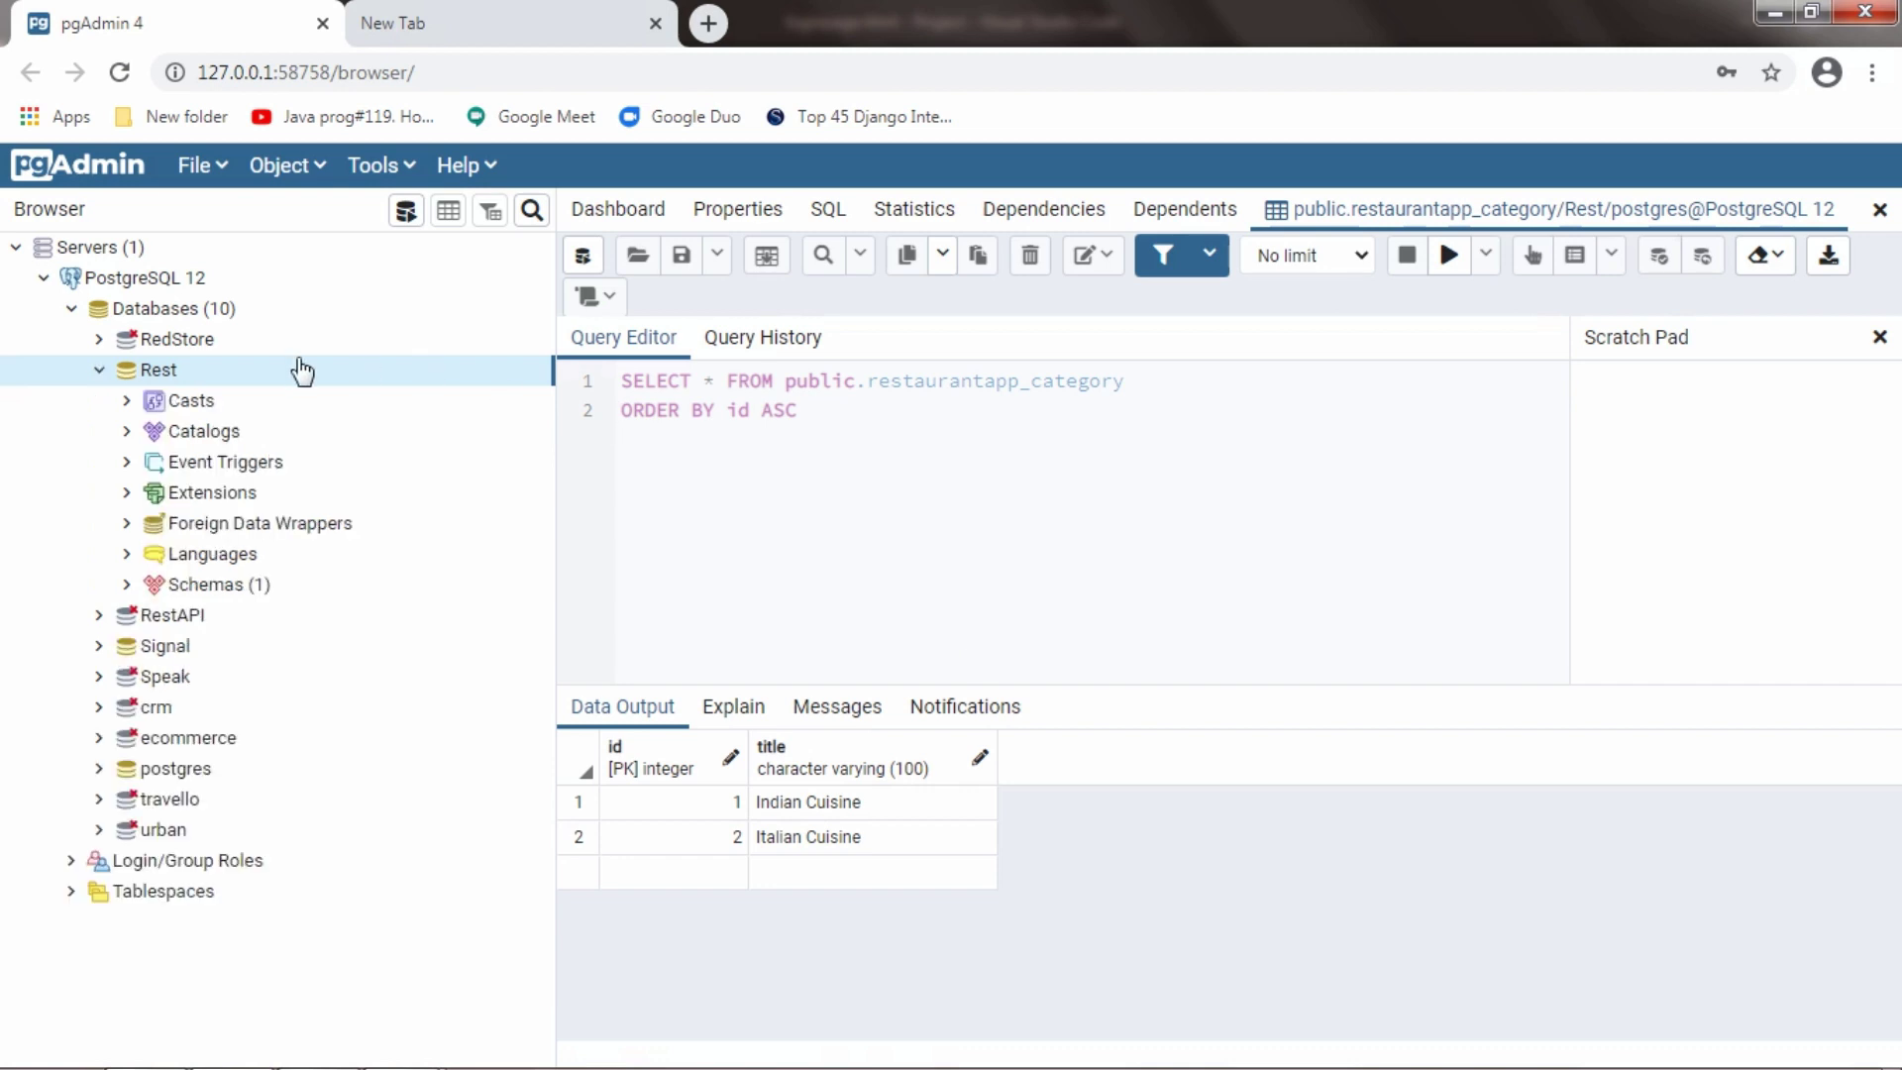
click(268, 595)
double_click(269, 594)
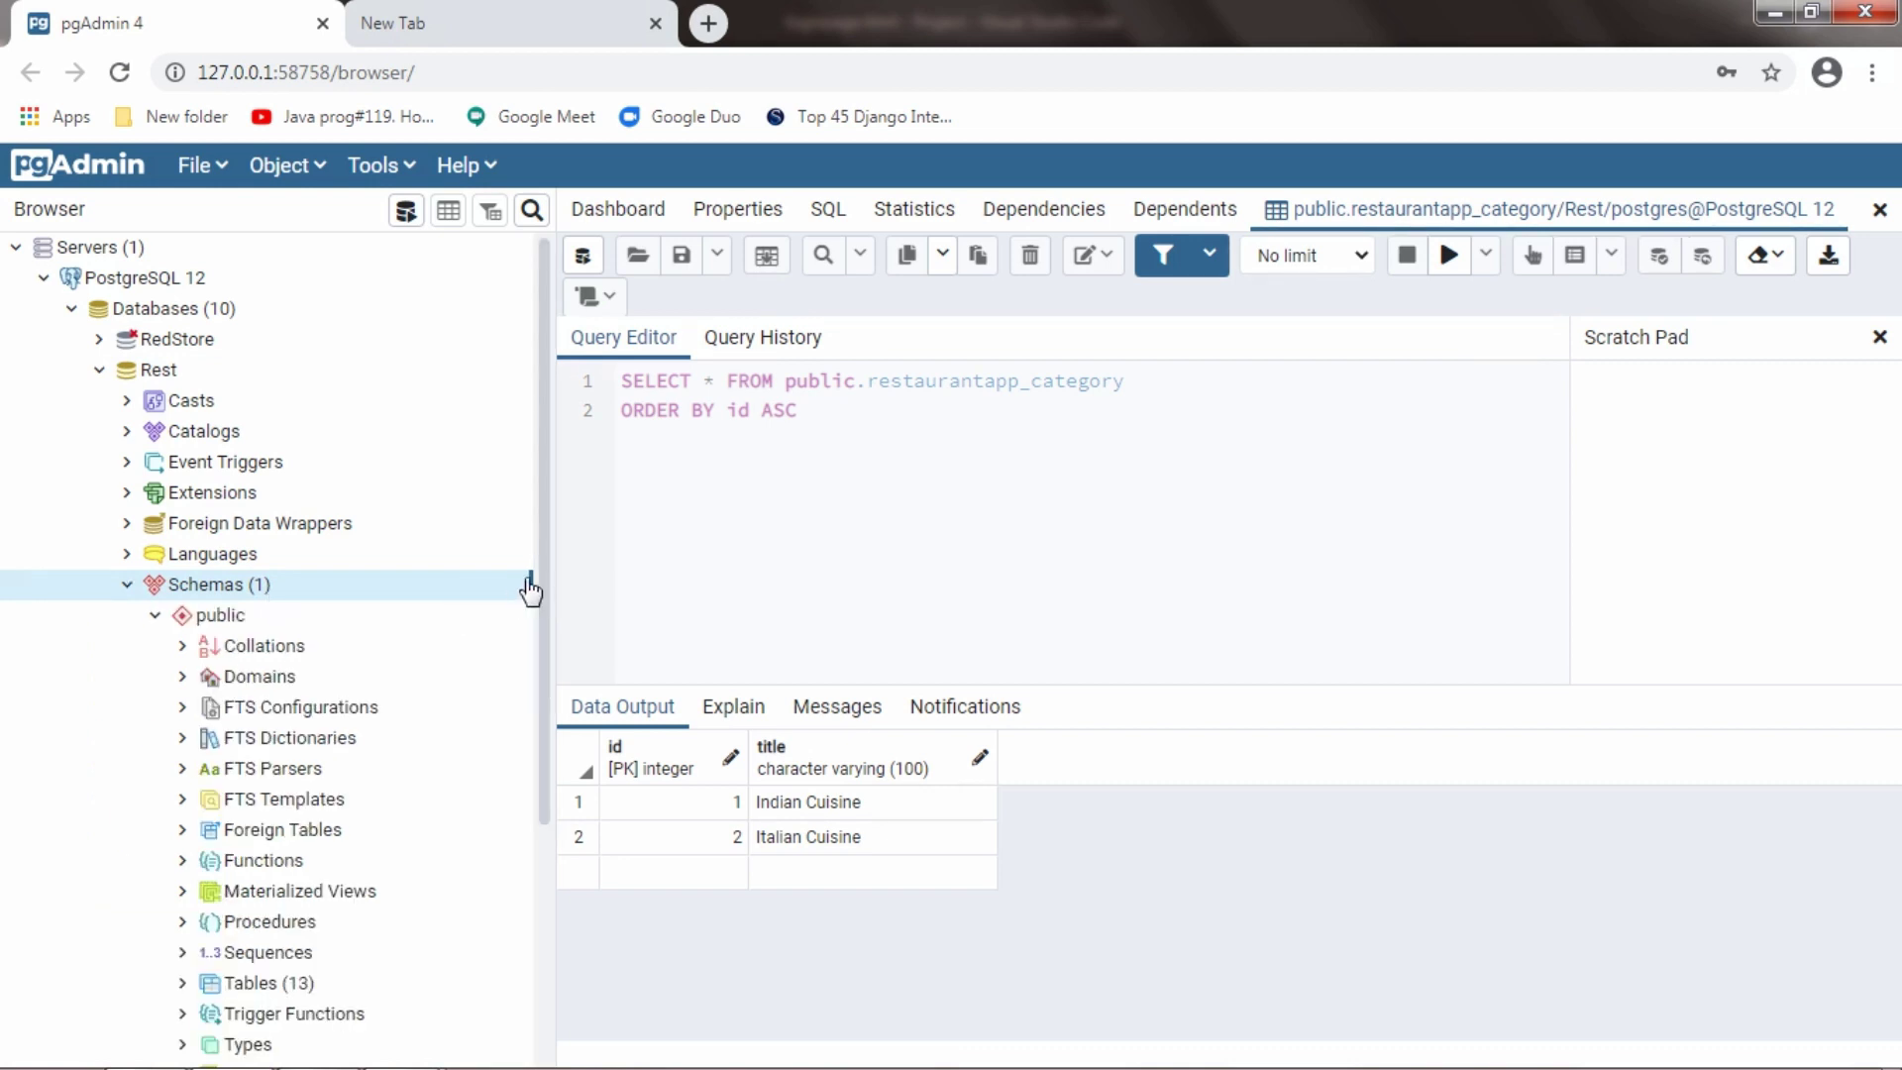
drag(539, 583, 543, 776)
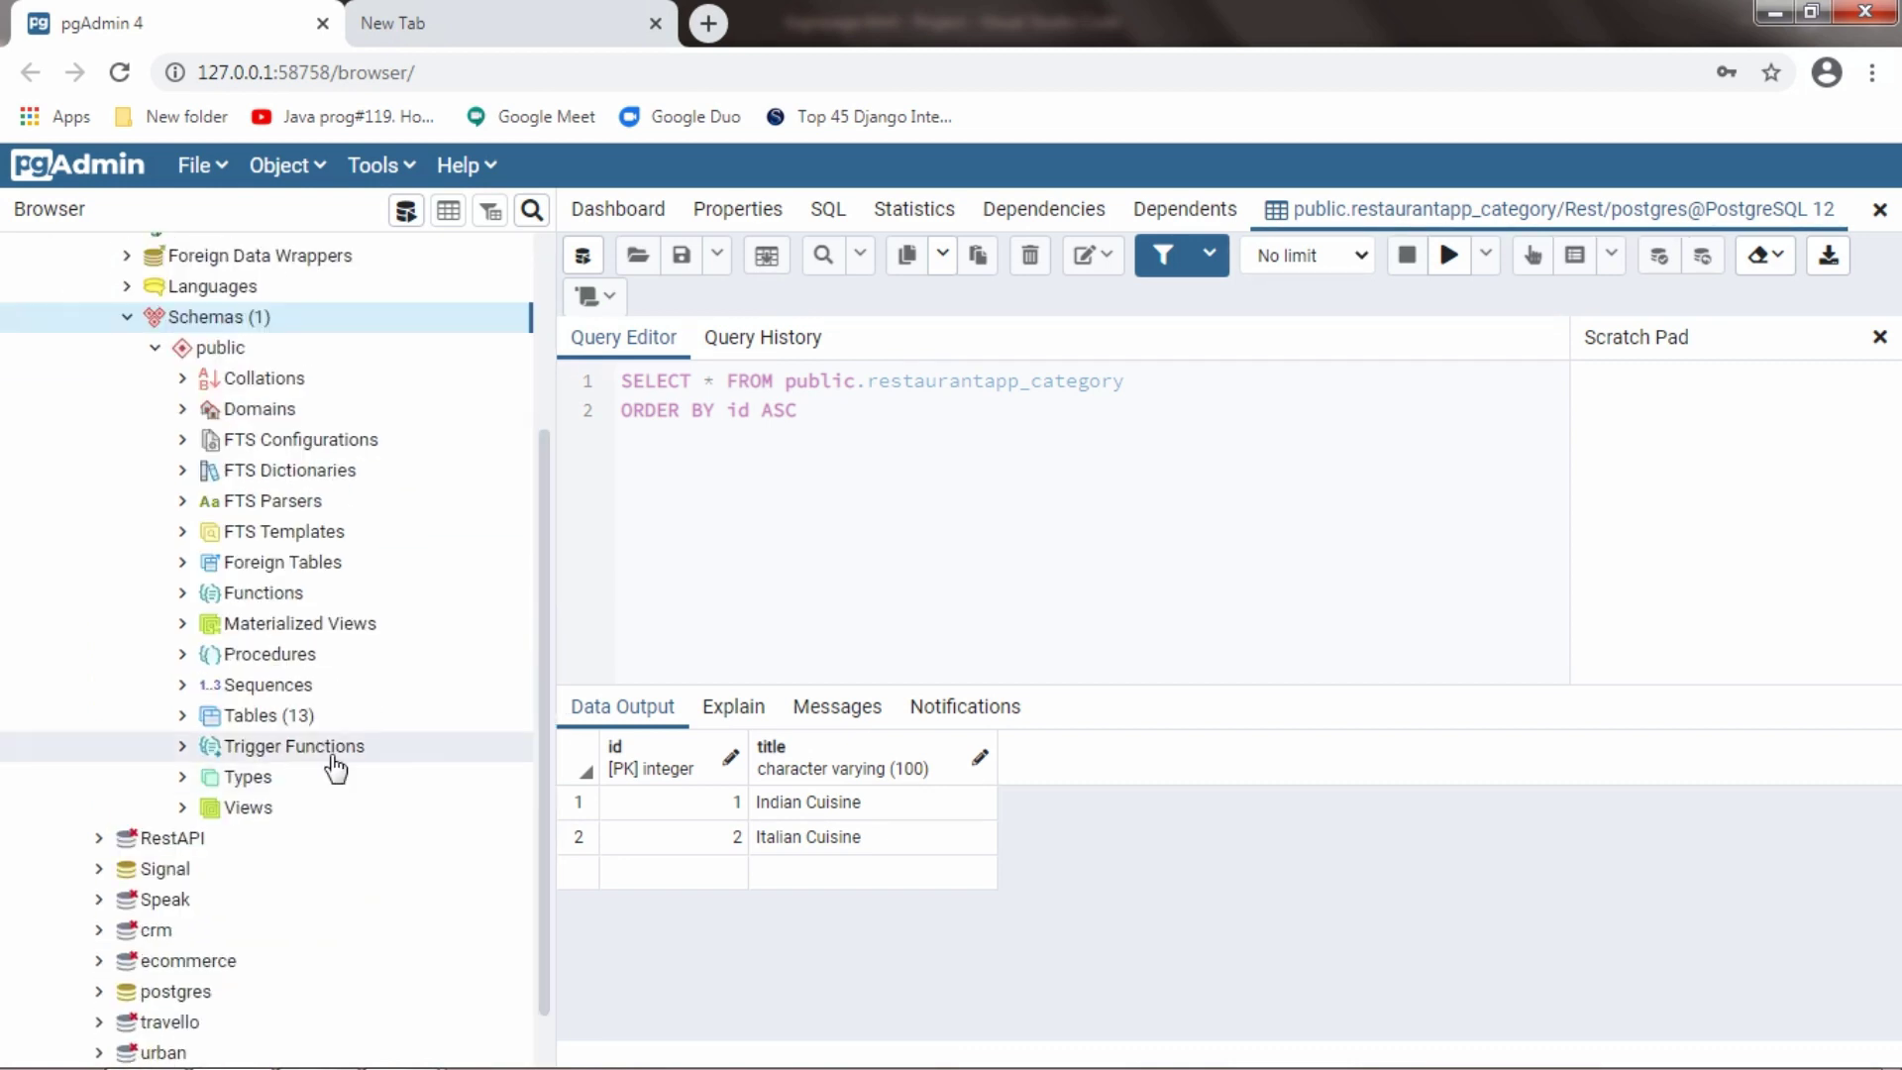
double_click(297, 715)
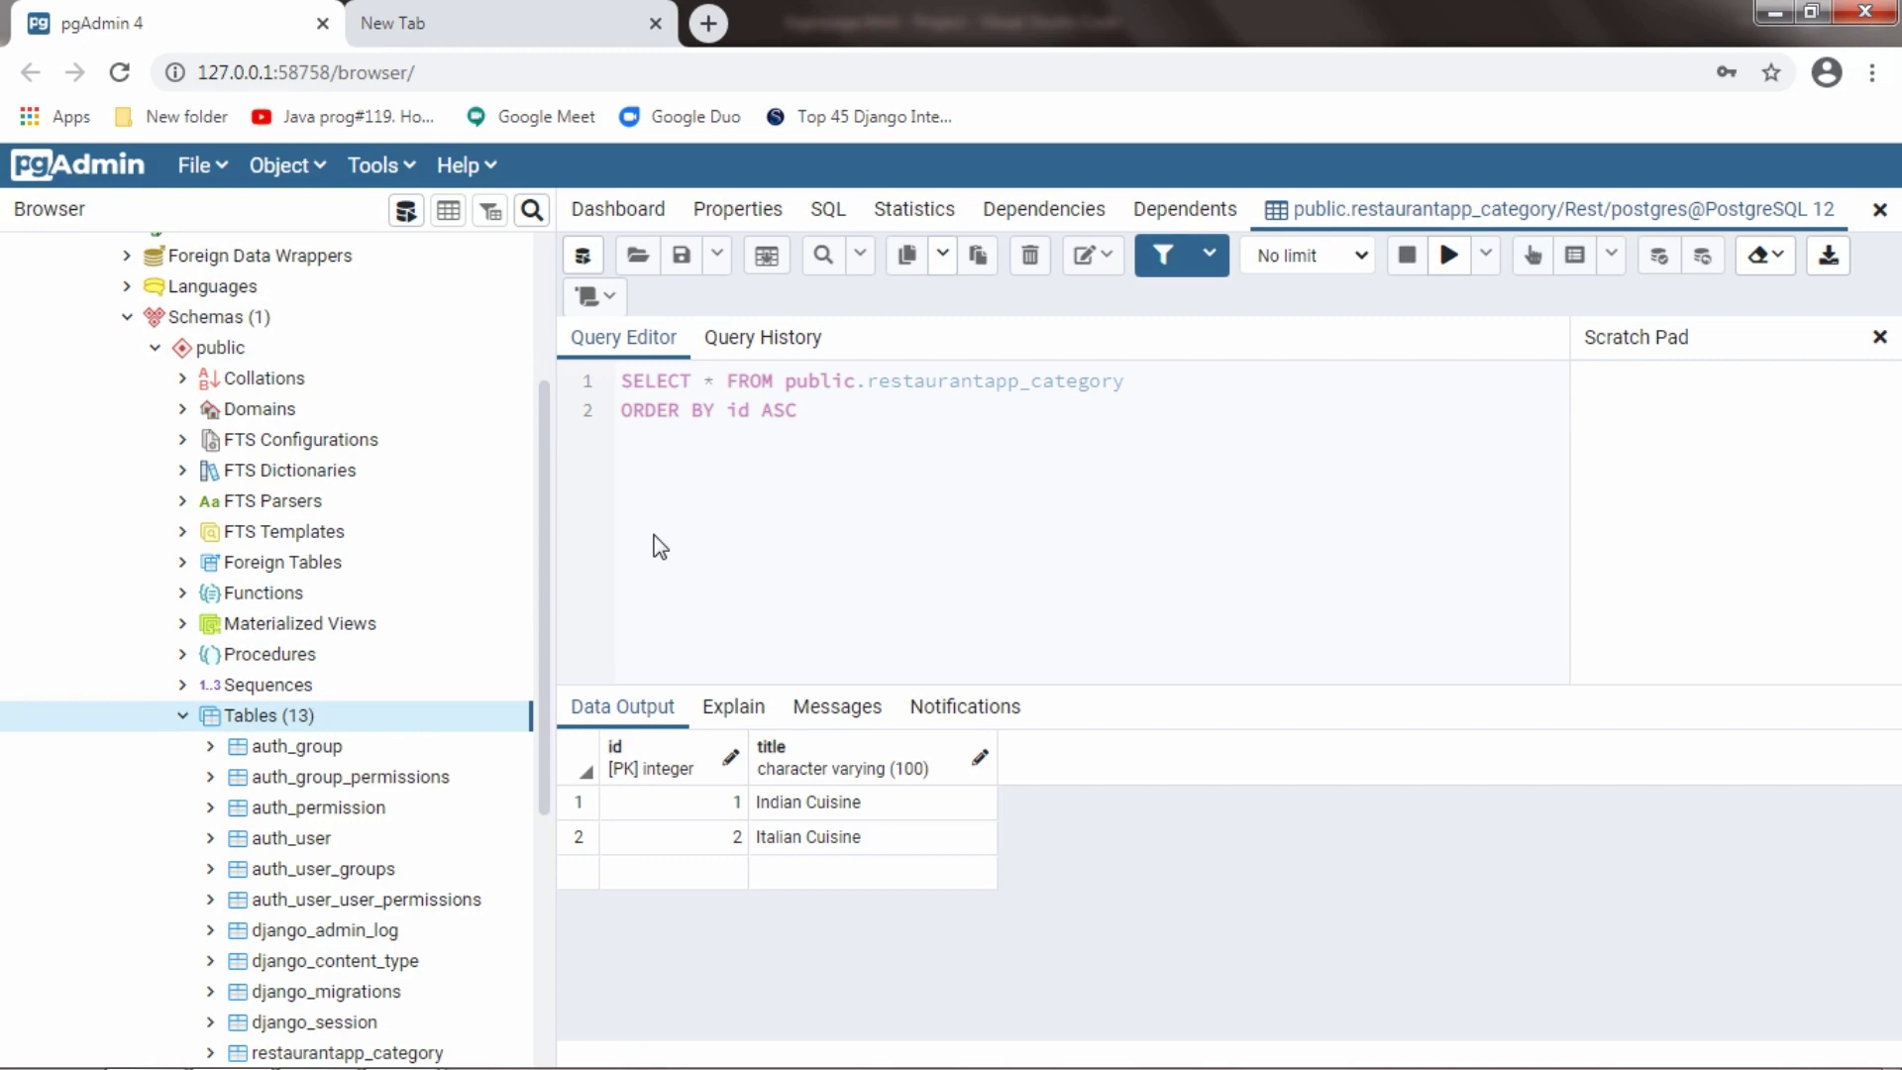
drag(543, 475, 543, 723)
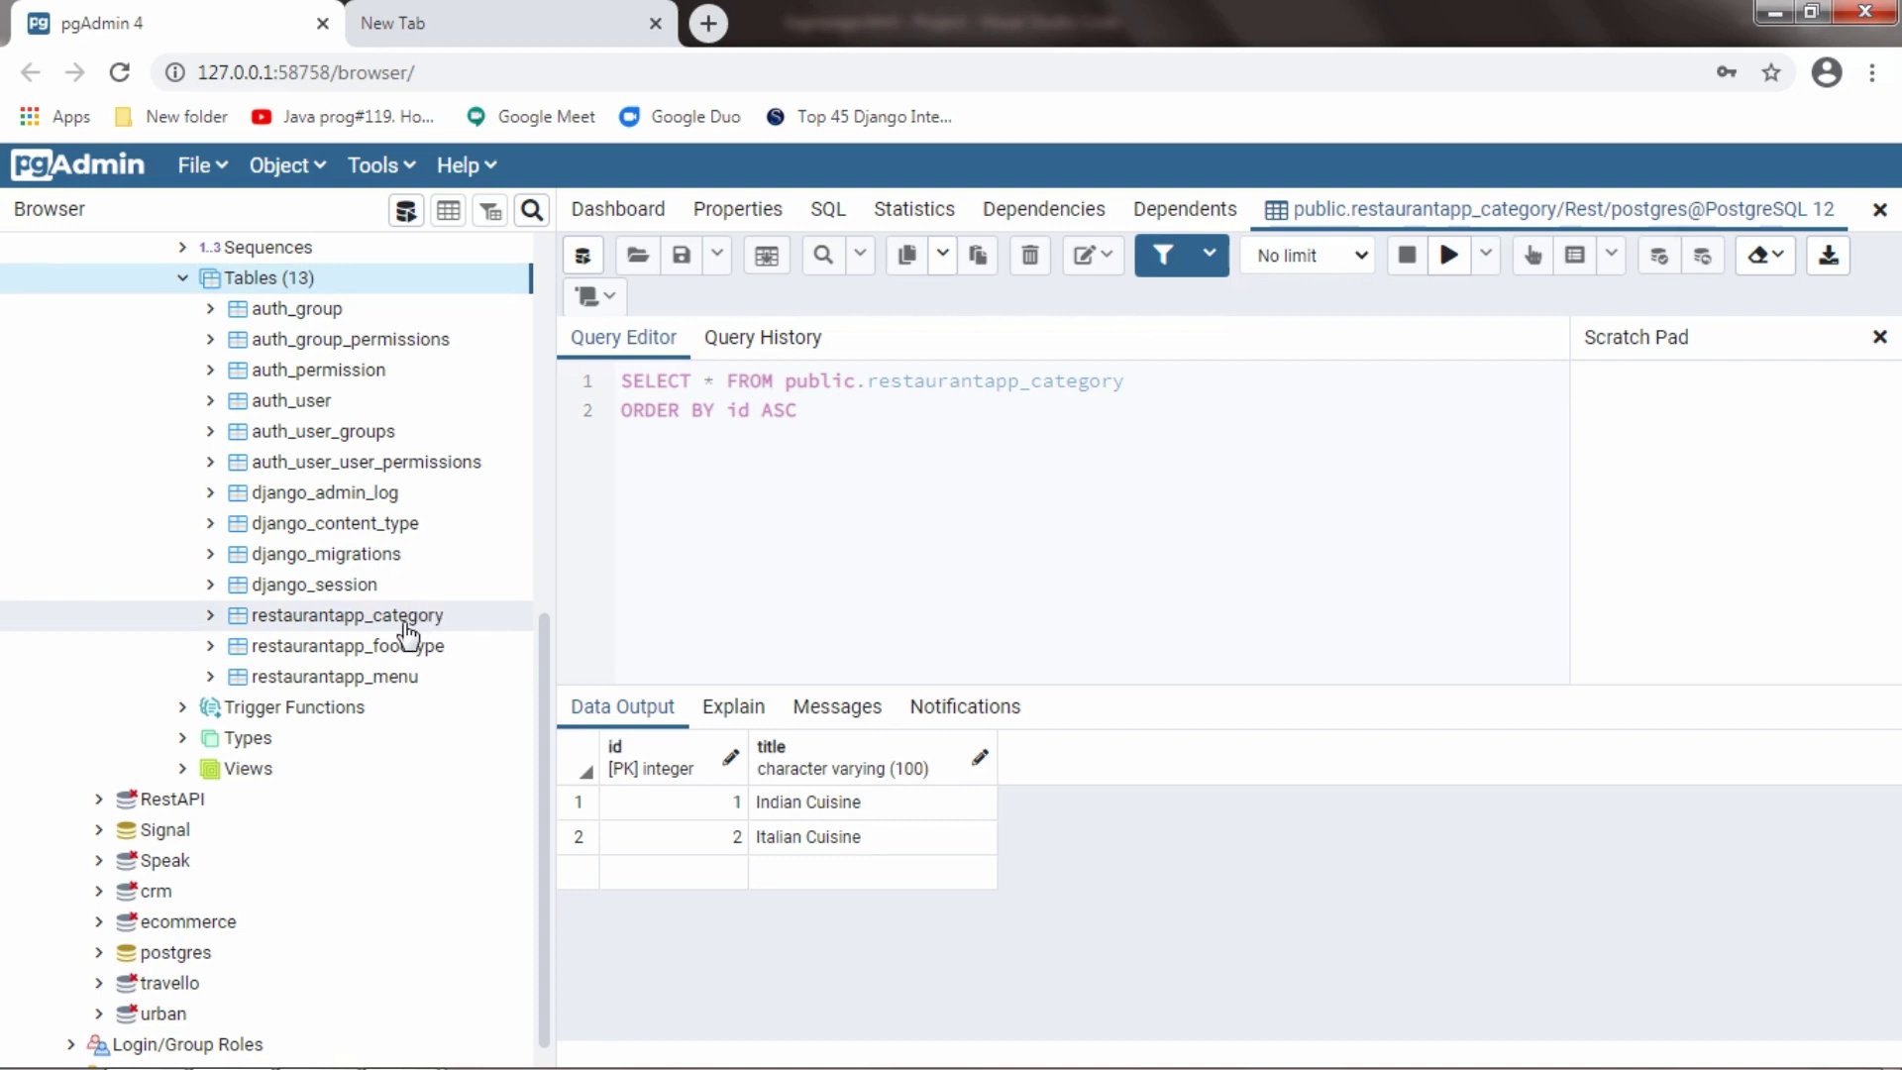
View all rows of the restaurantapp_category table
double_click(405, 622)
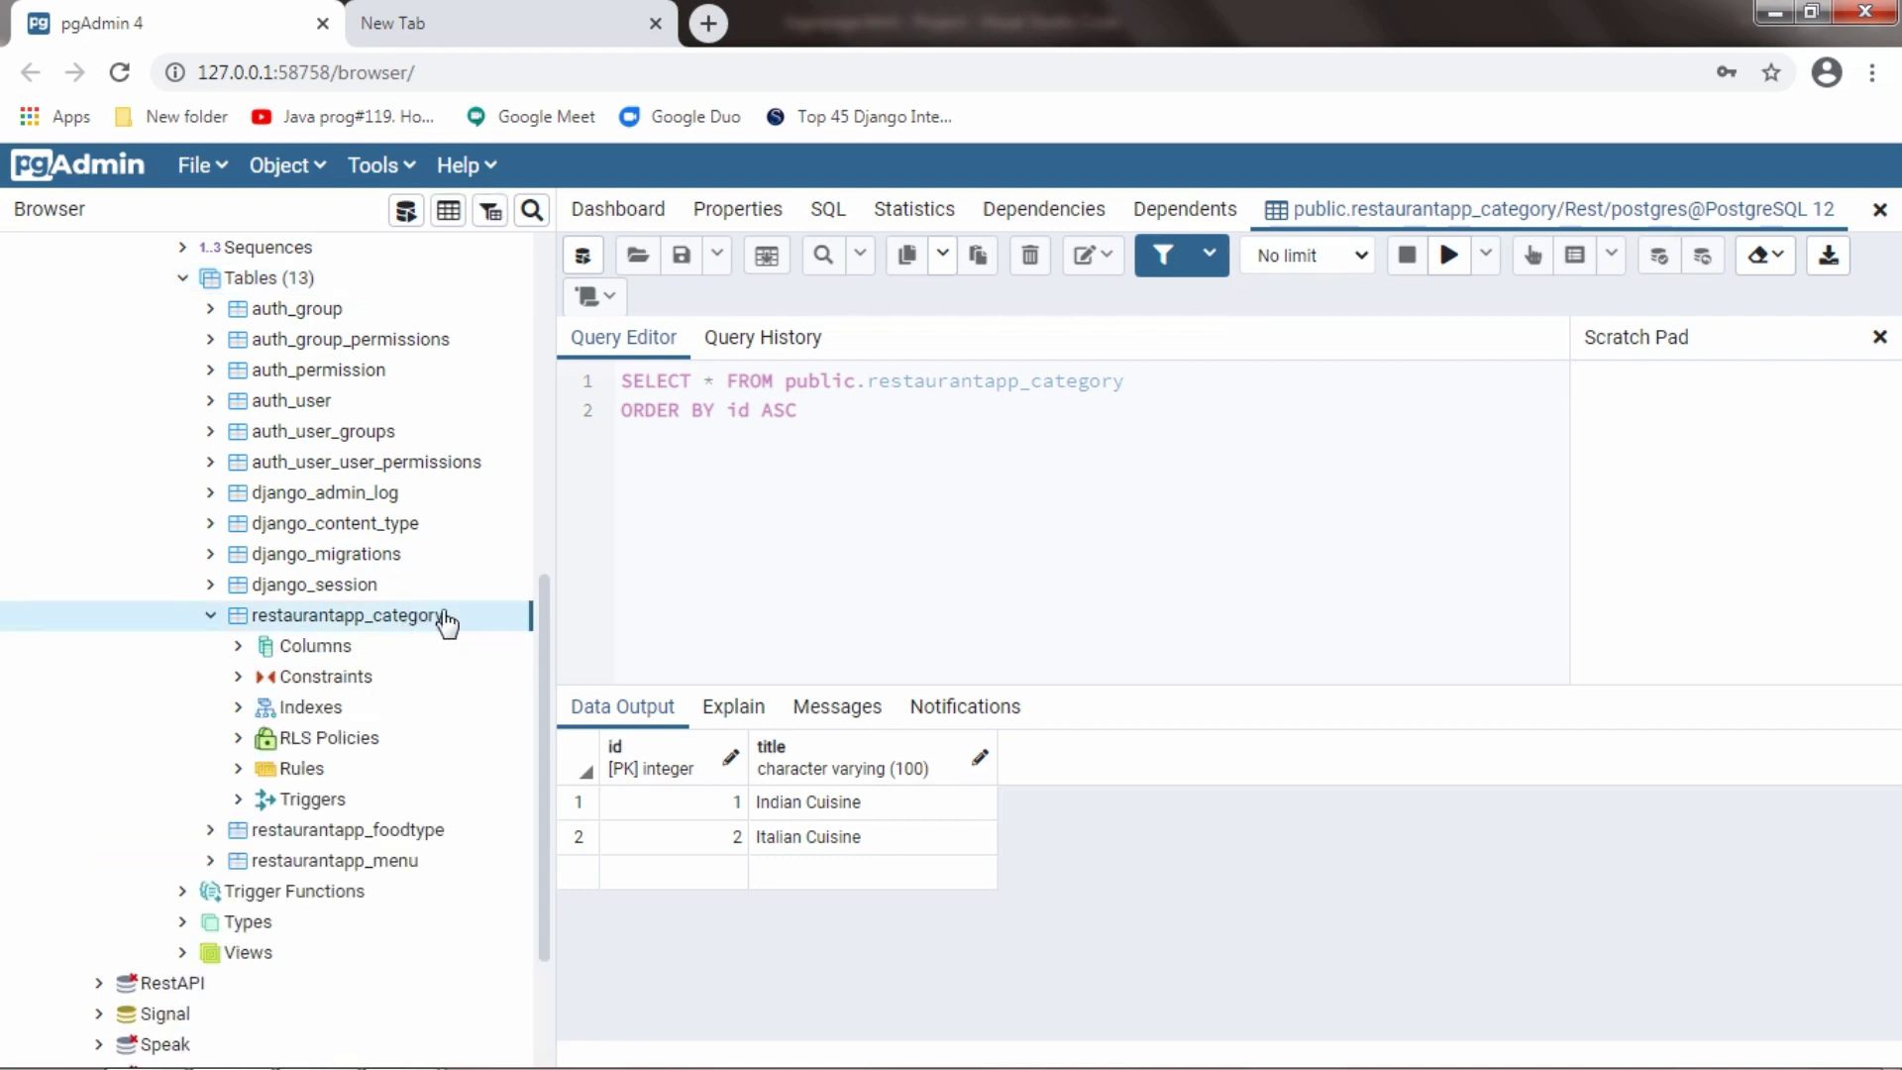
right_click(446, 623)
mouse_move(555, 635)
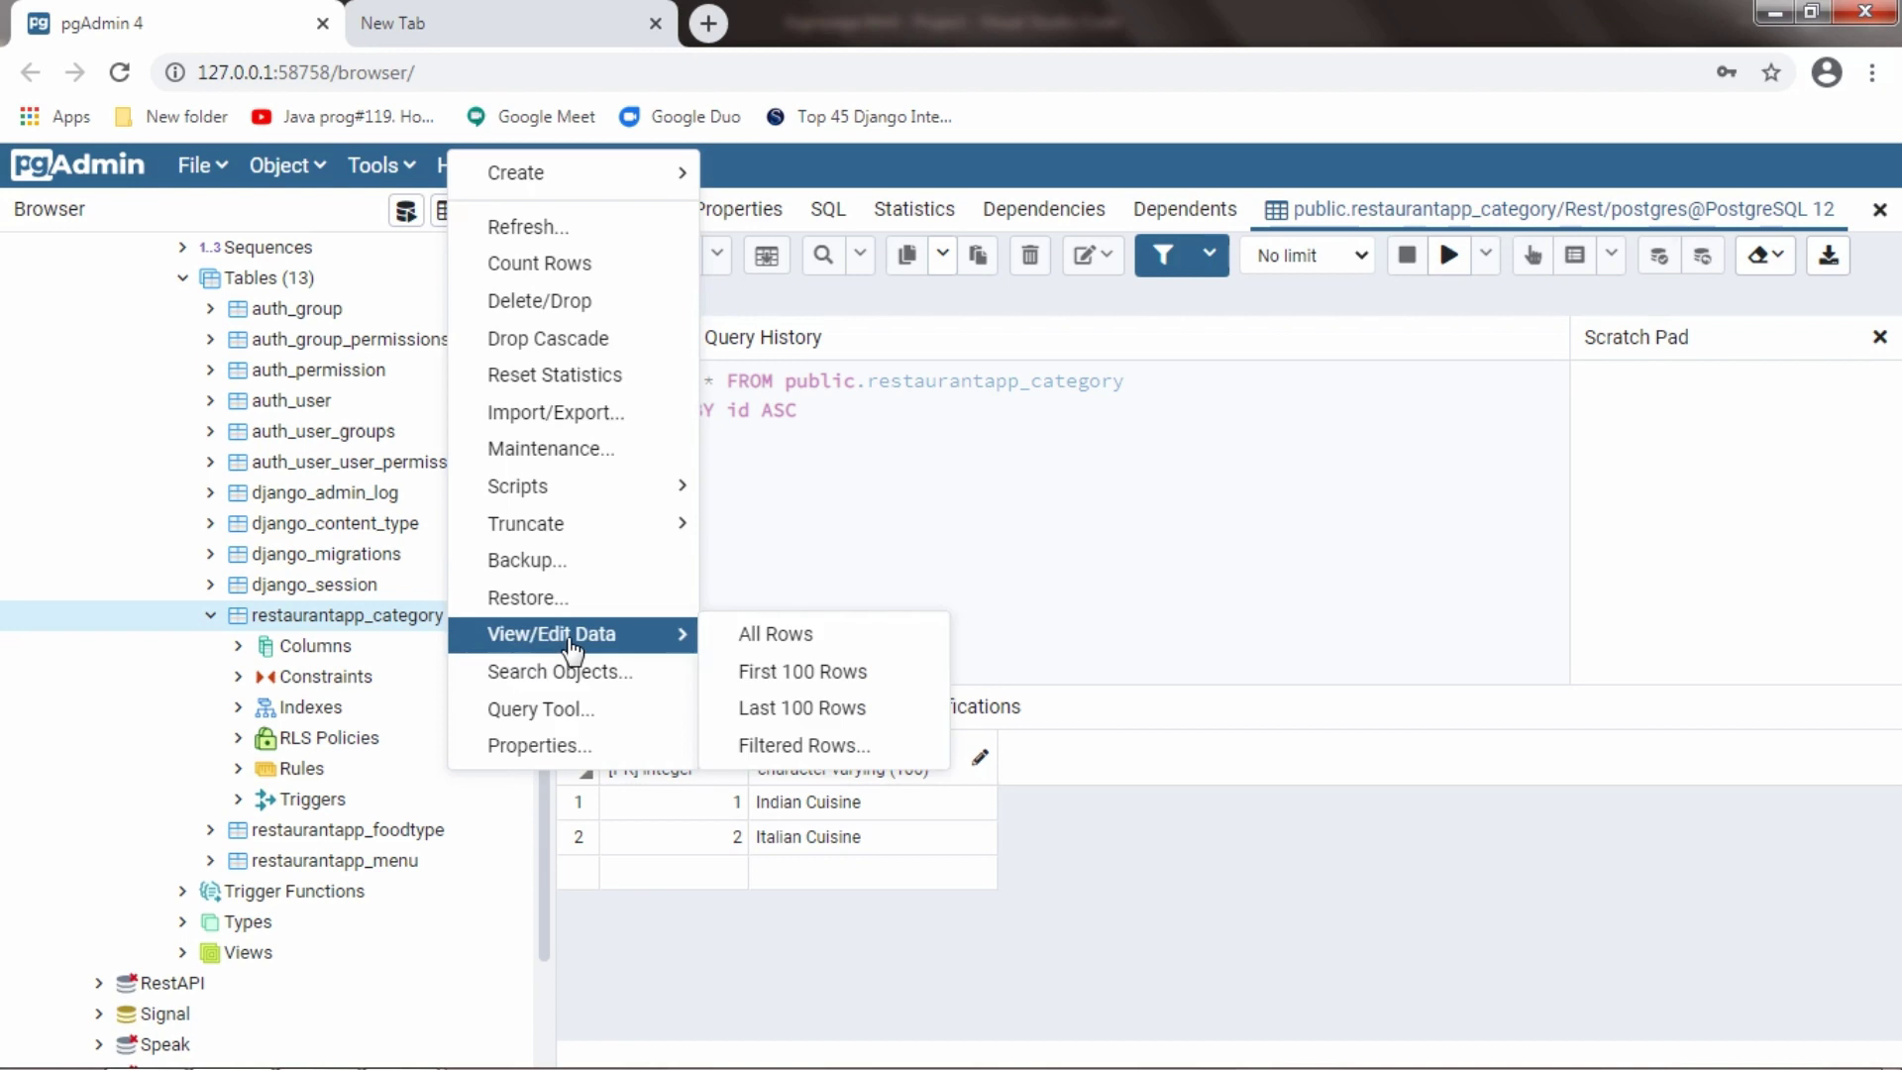
click(763, 649)
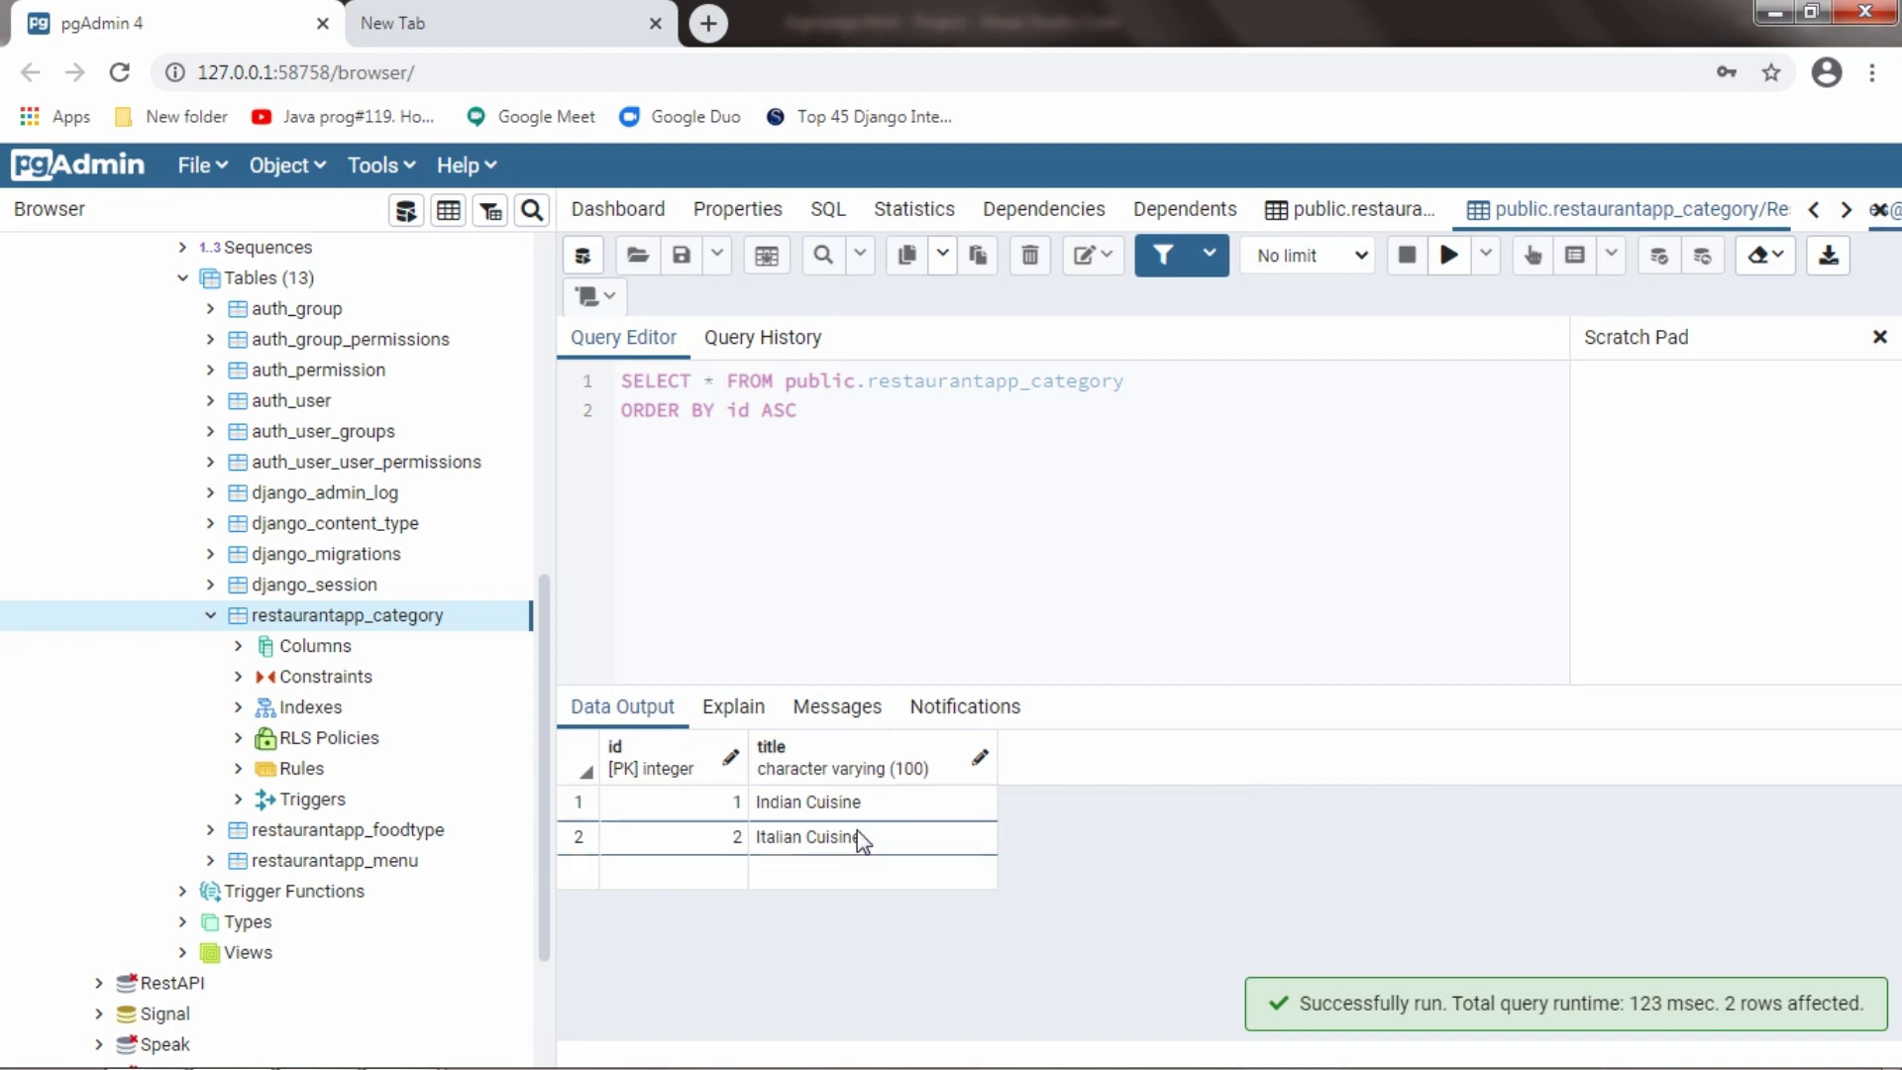
View all rows of the restaurantapp_foodtype table
double_click(412, 615)
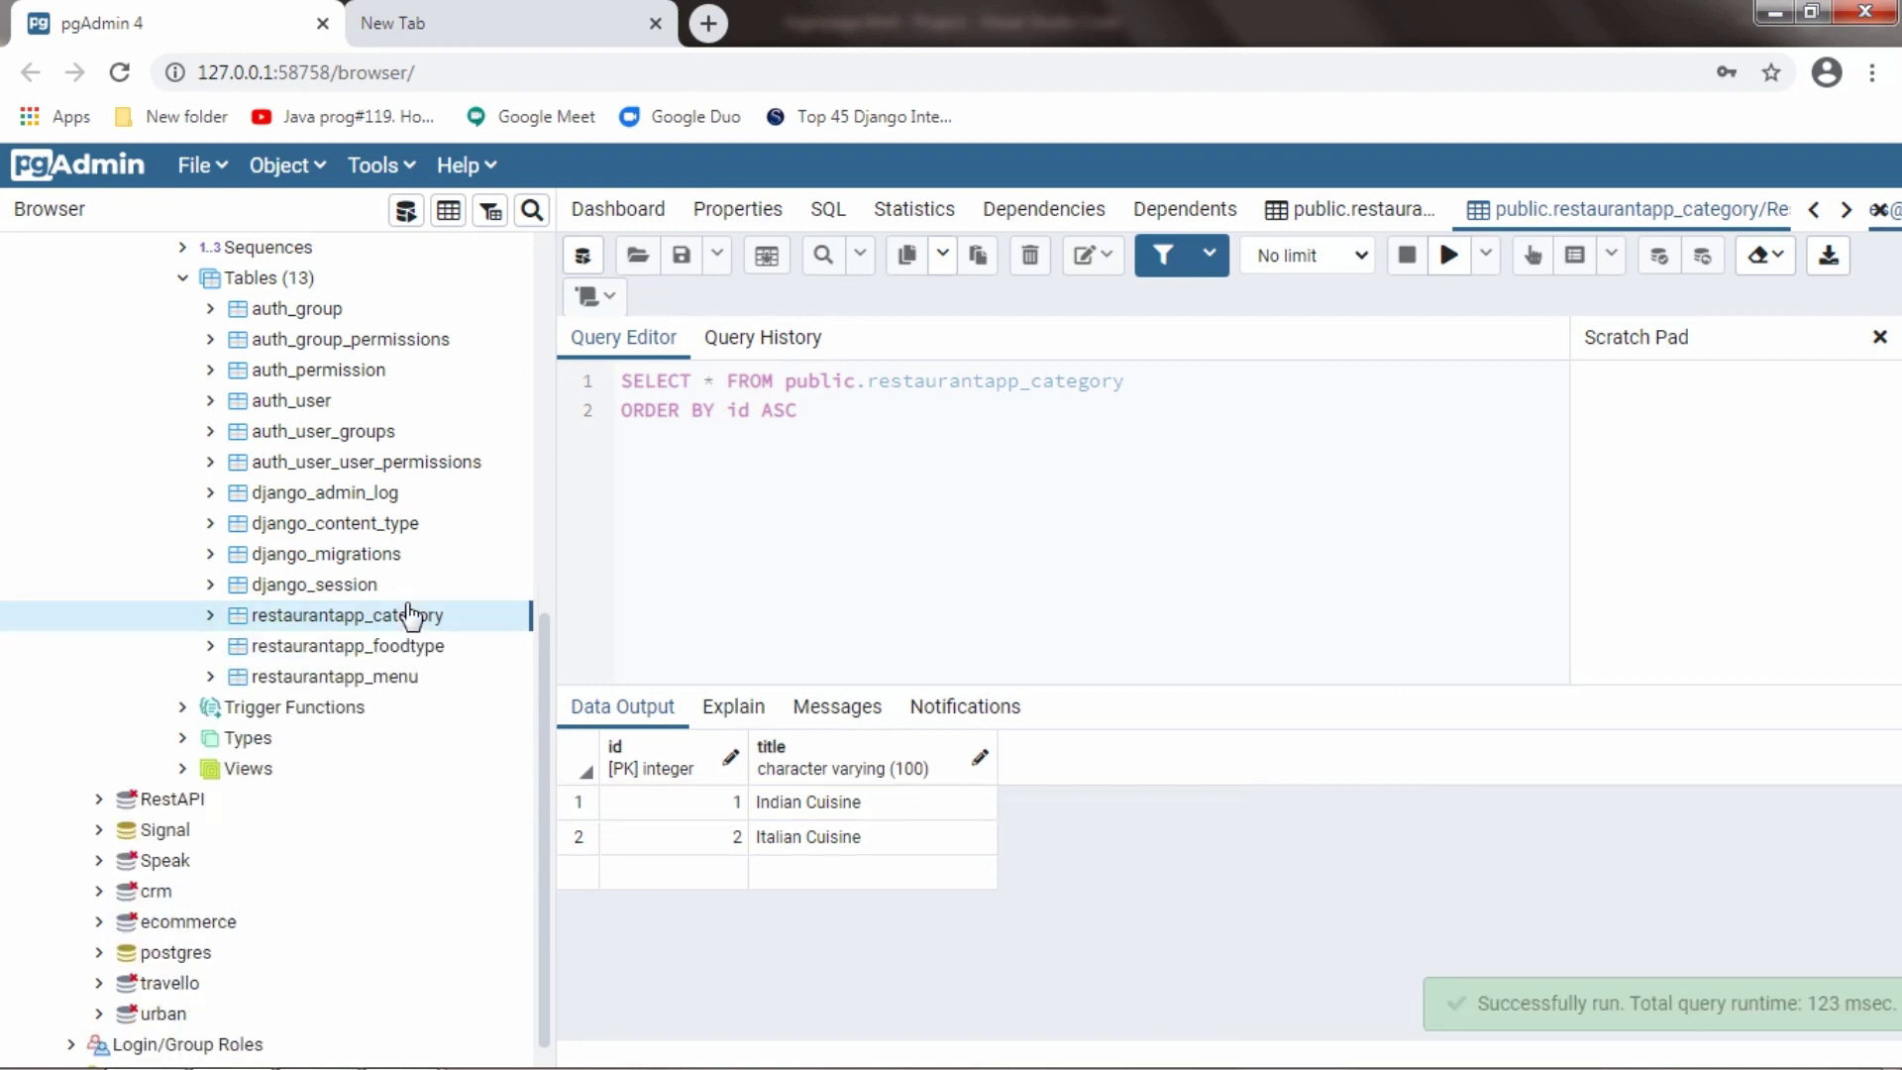
click(412, 645)
right_click(412, 645)
mouse_move(634, 628)
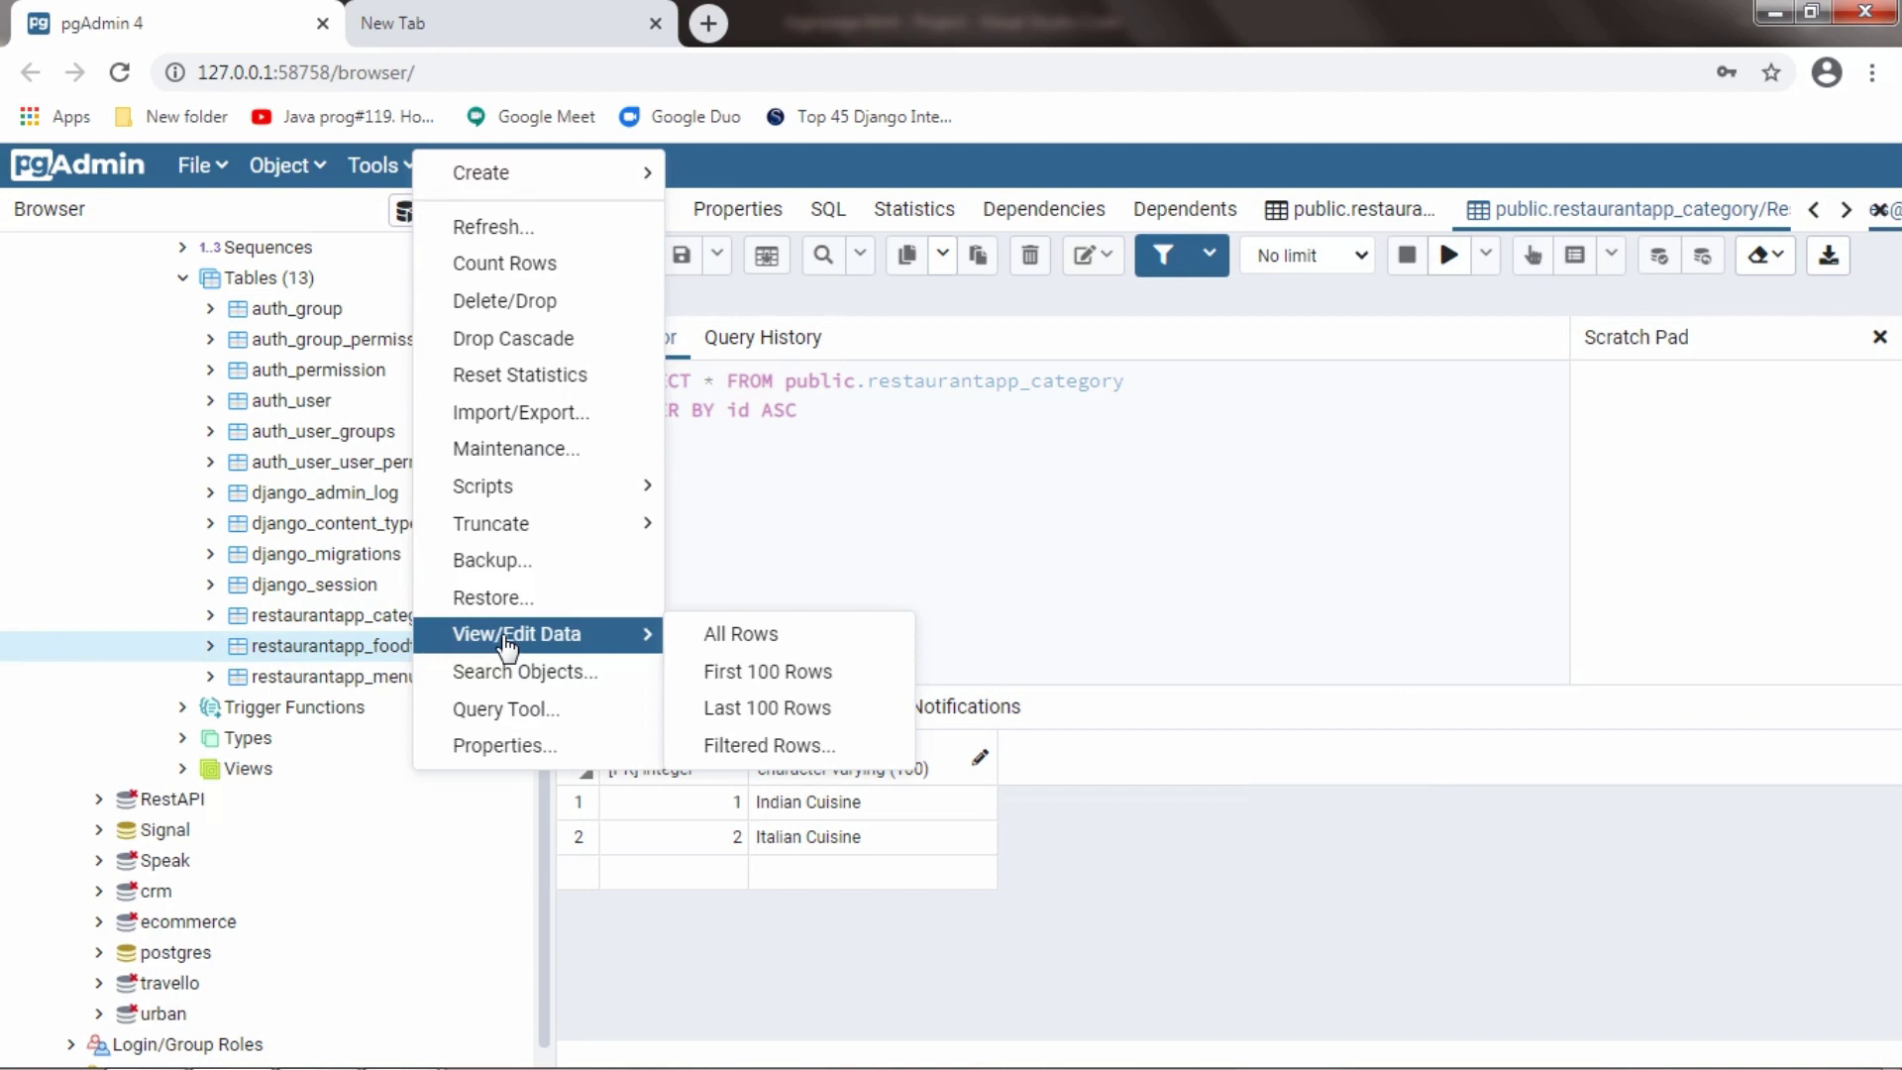
click(738, 628)
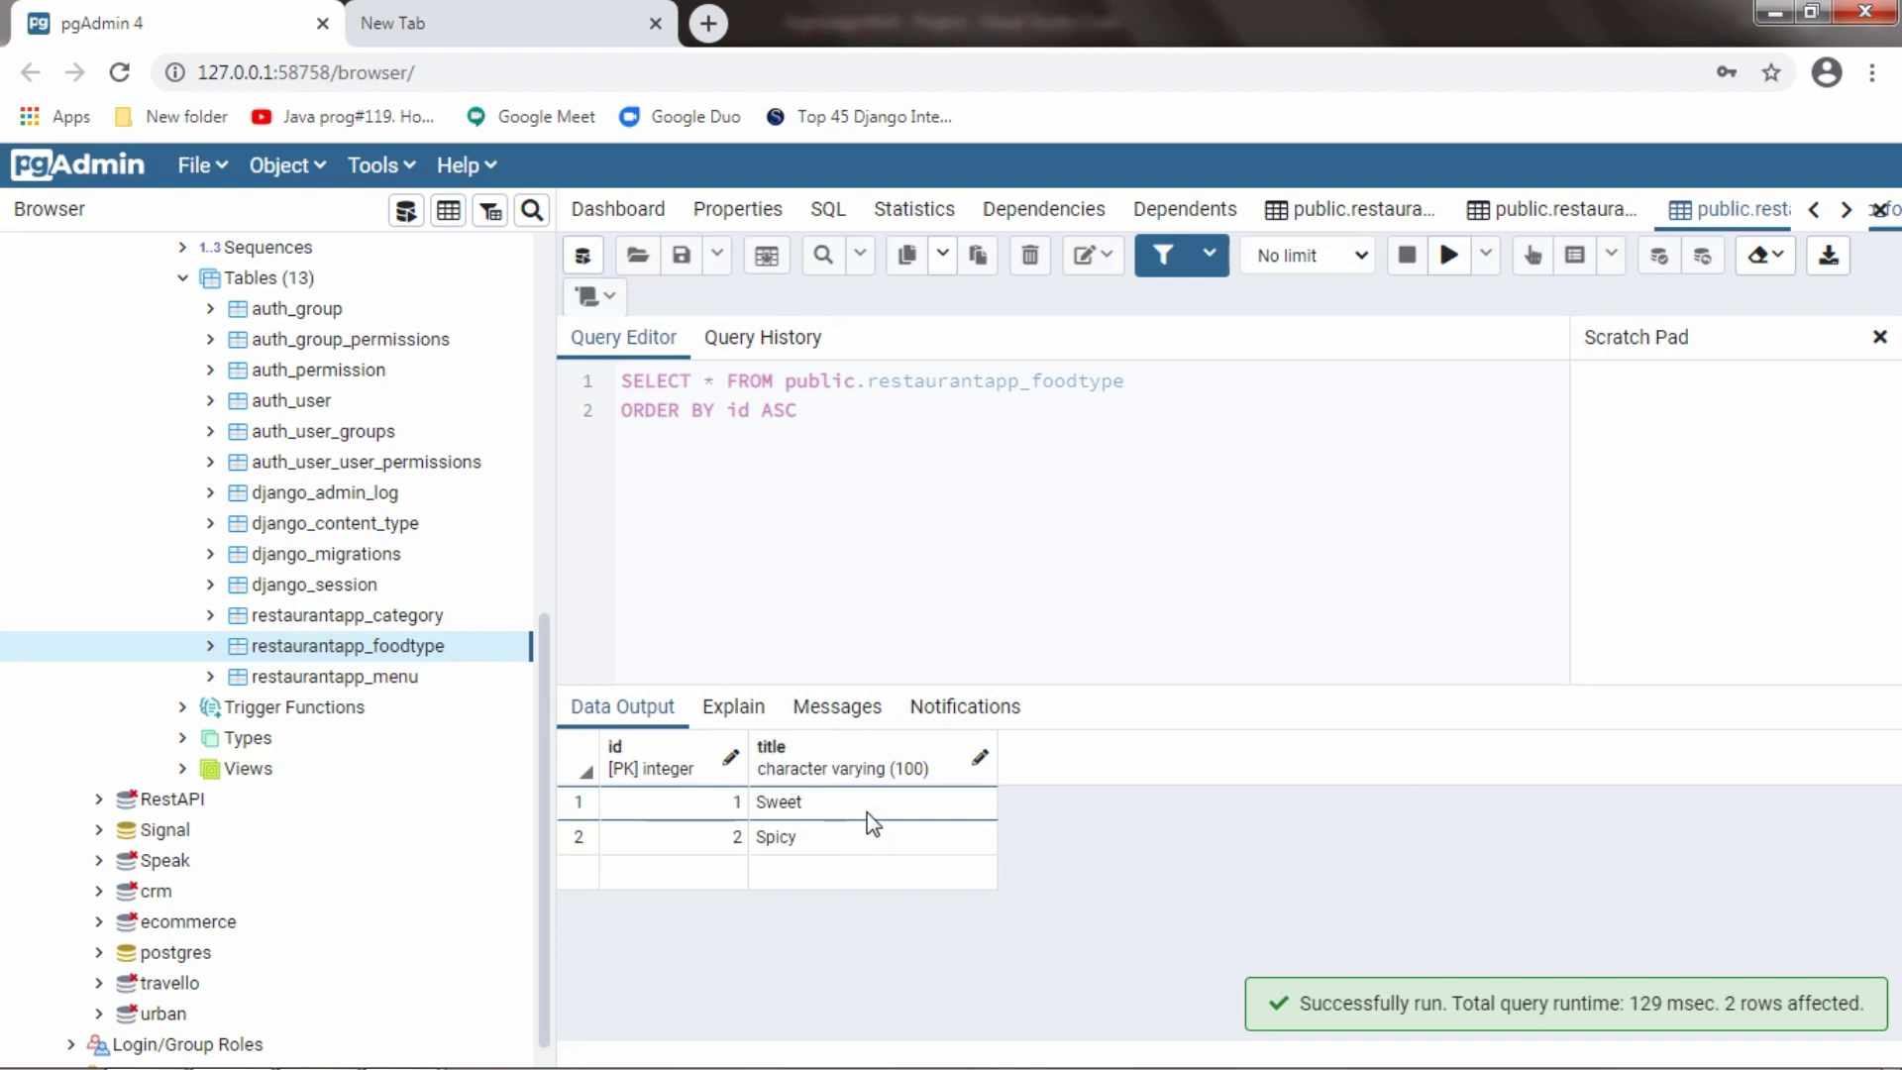
View all rows of the restaurantapp_menu table: Idli 40, Pizza 120, Dosa 60
click(442, 678)
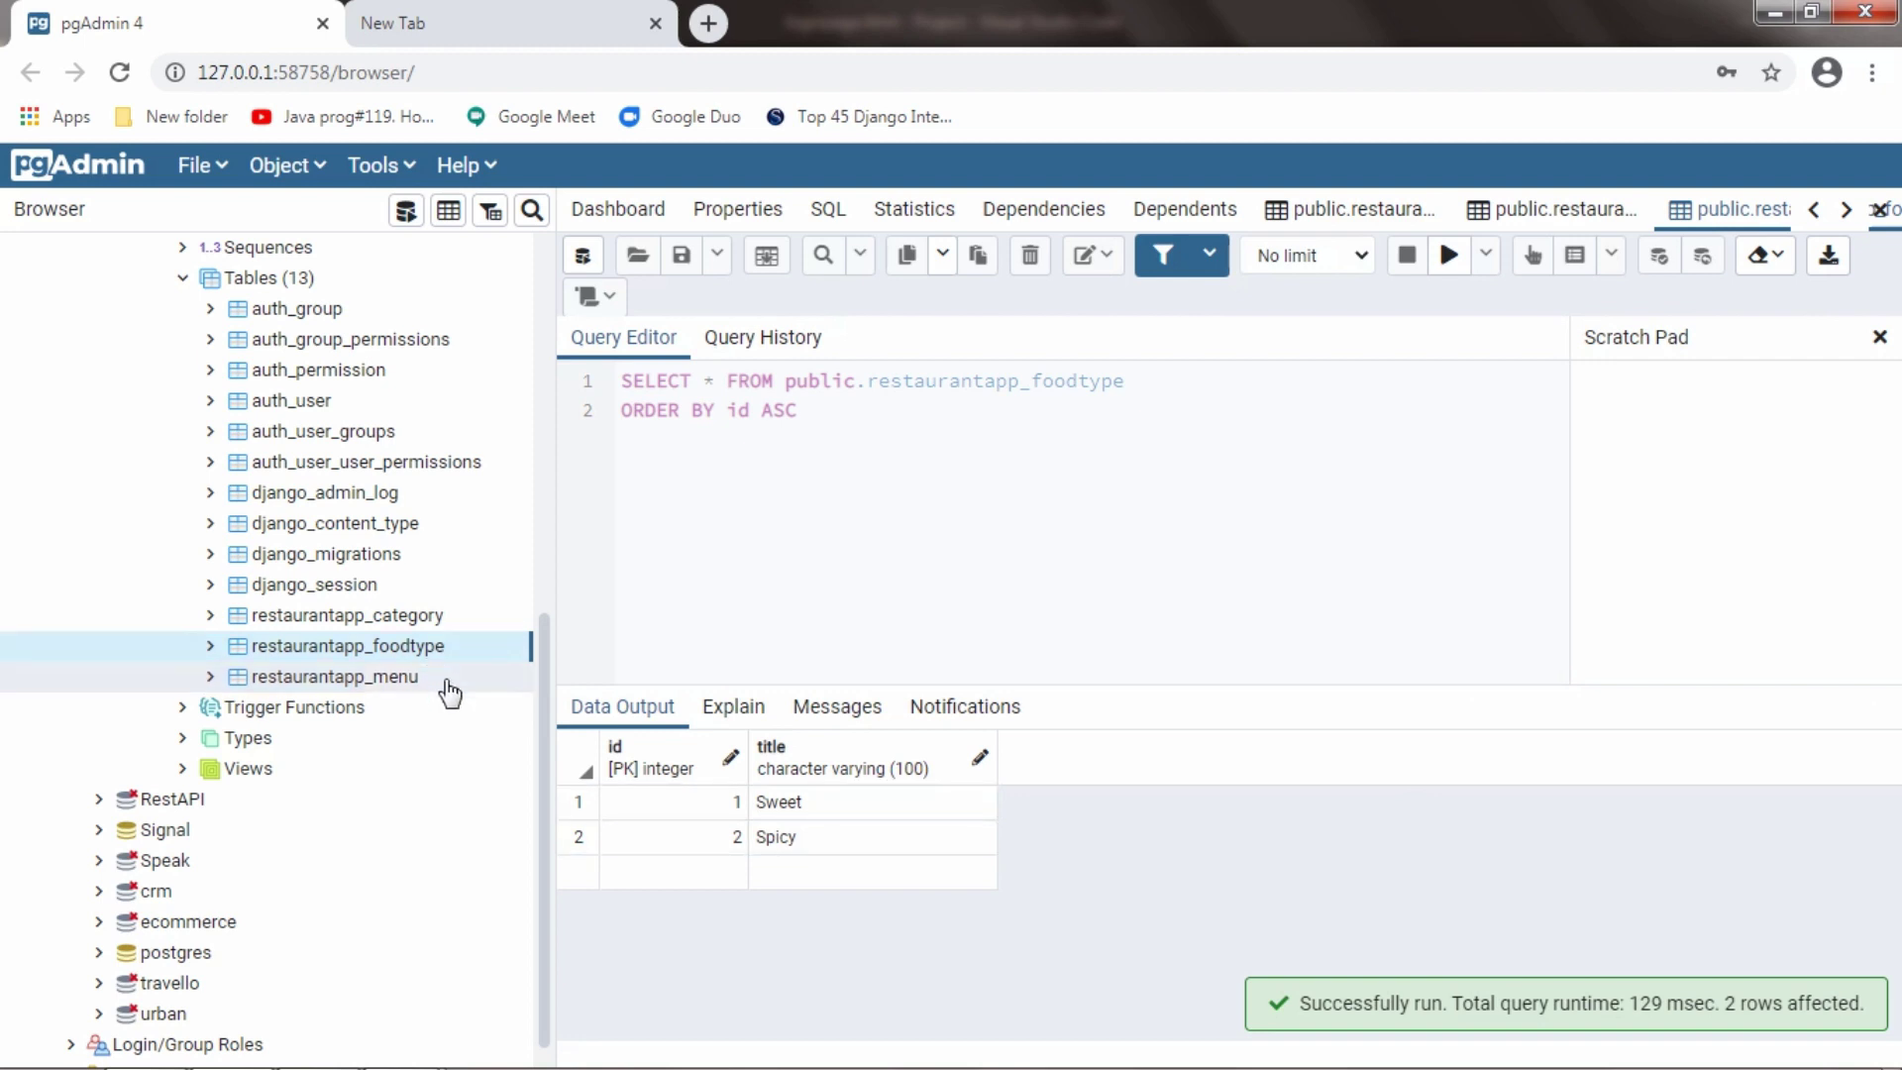
right_click(449, 694)
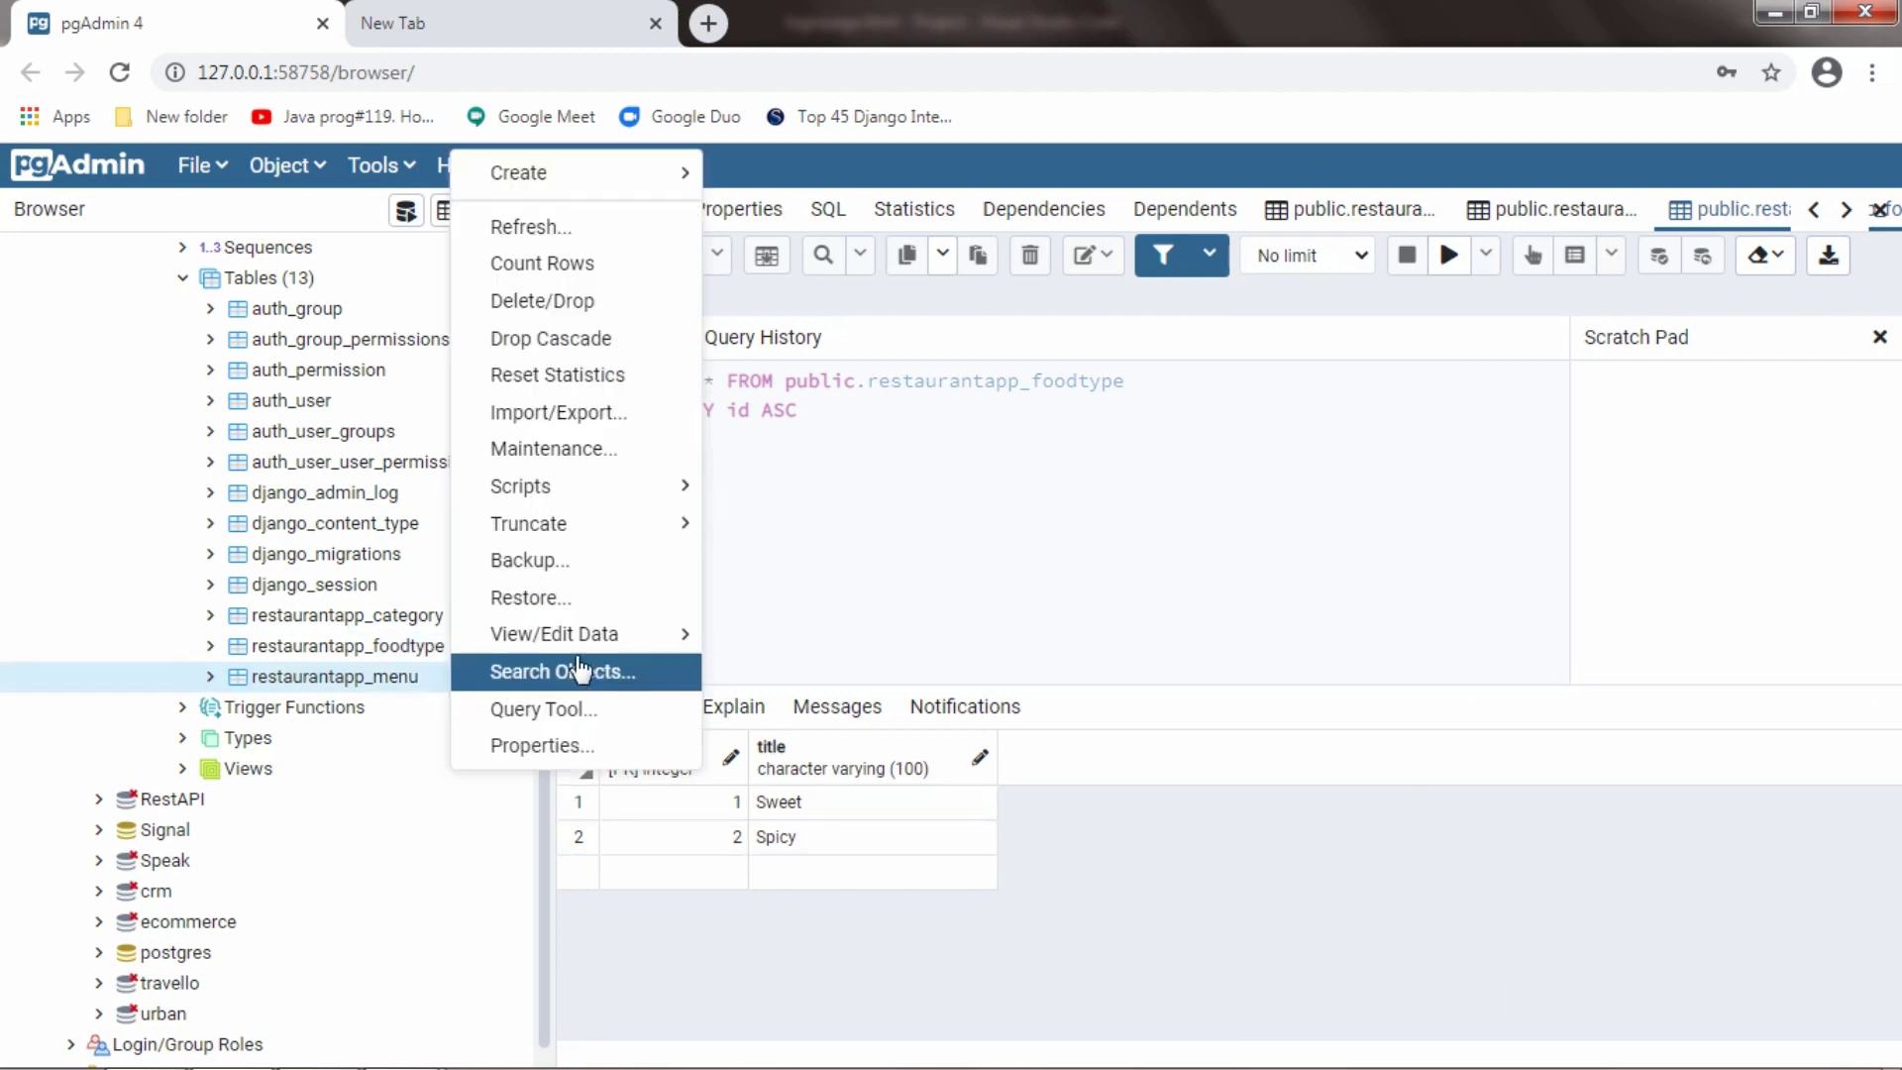
mouse_move(614, 635)
click(777, 640)
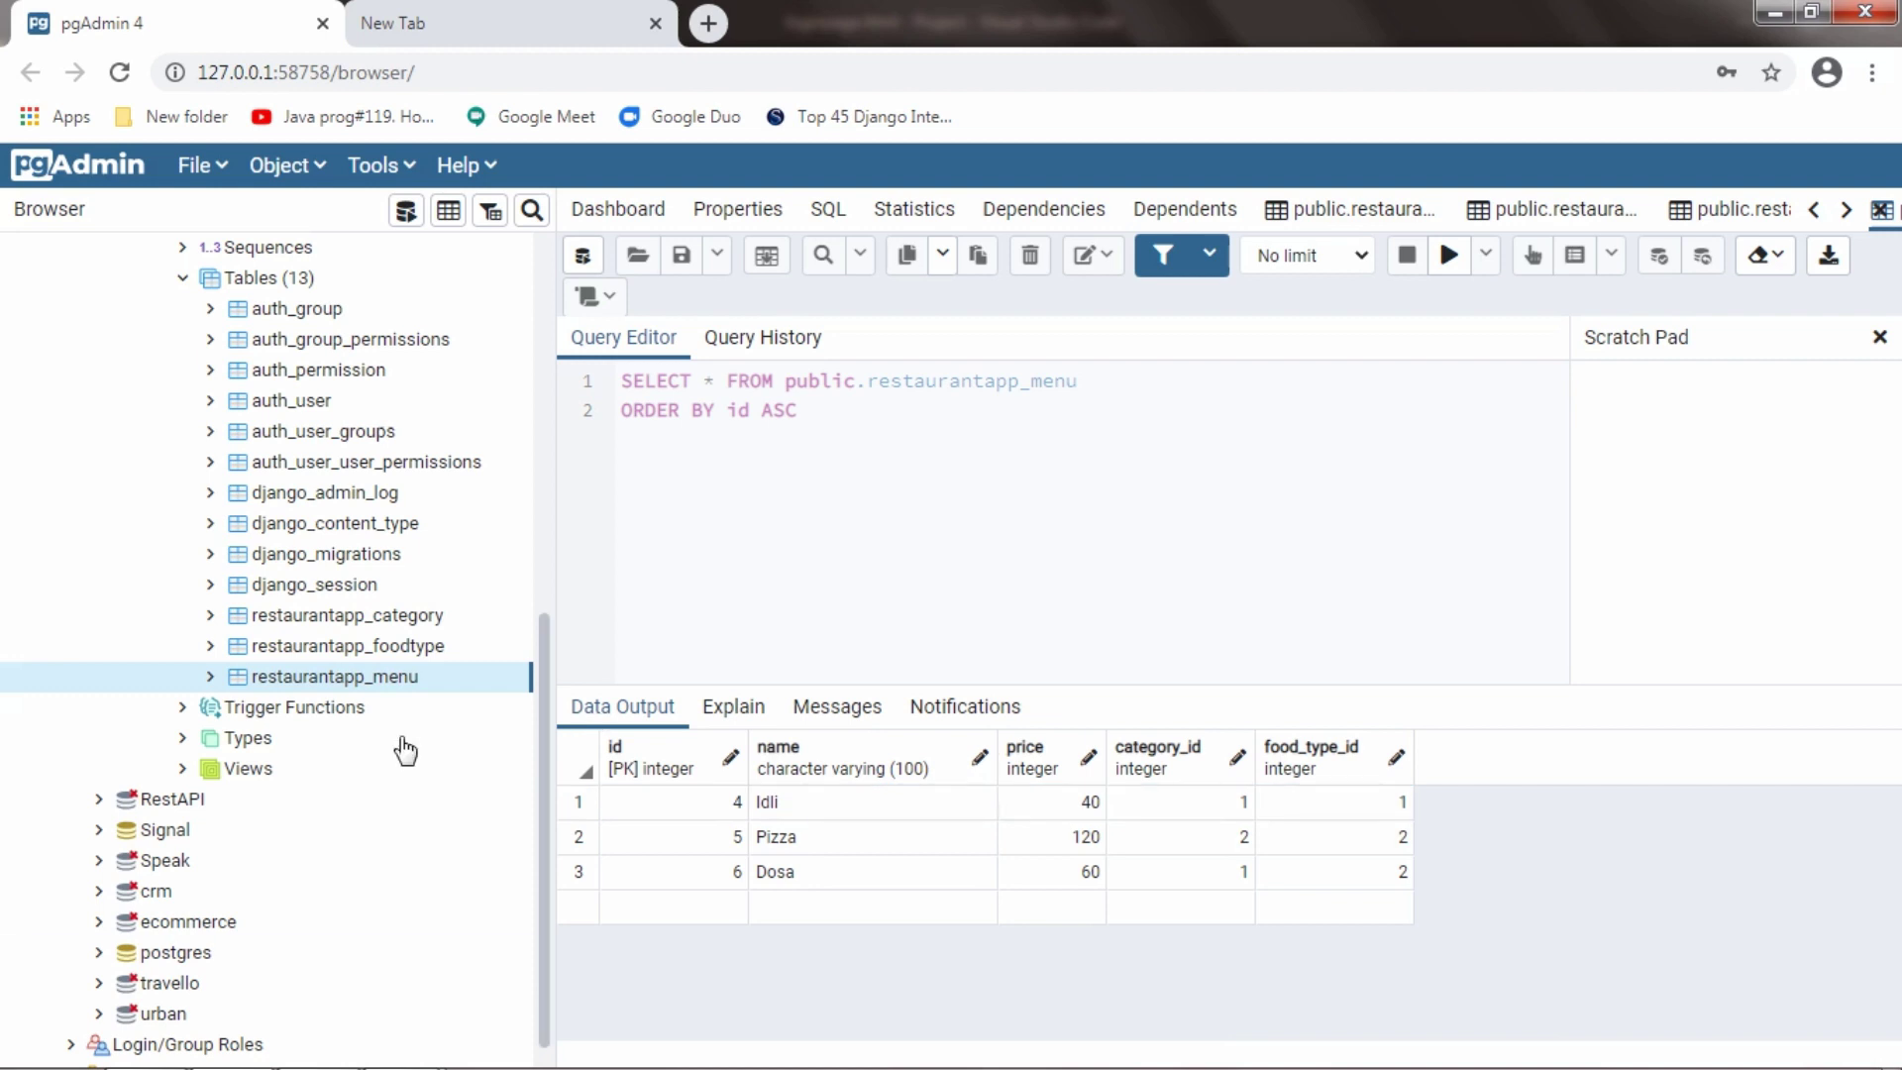
Run python manage.py runserver in the VS Code terminal to restart the Django server
click(126, 1058)
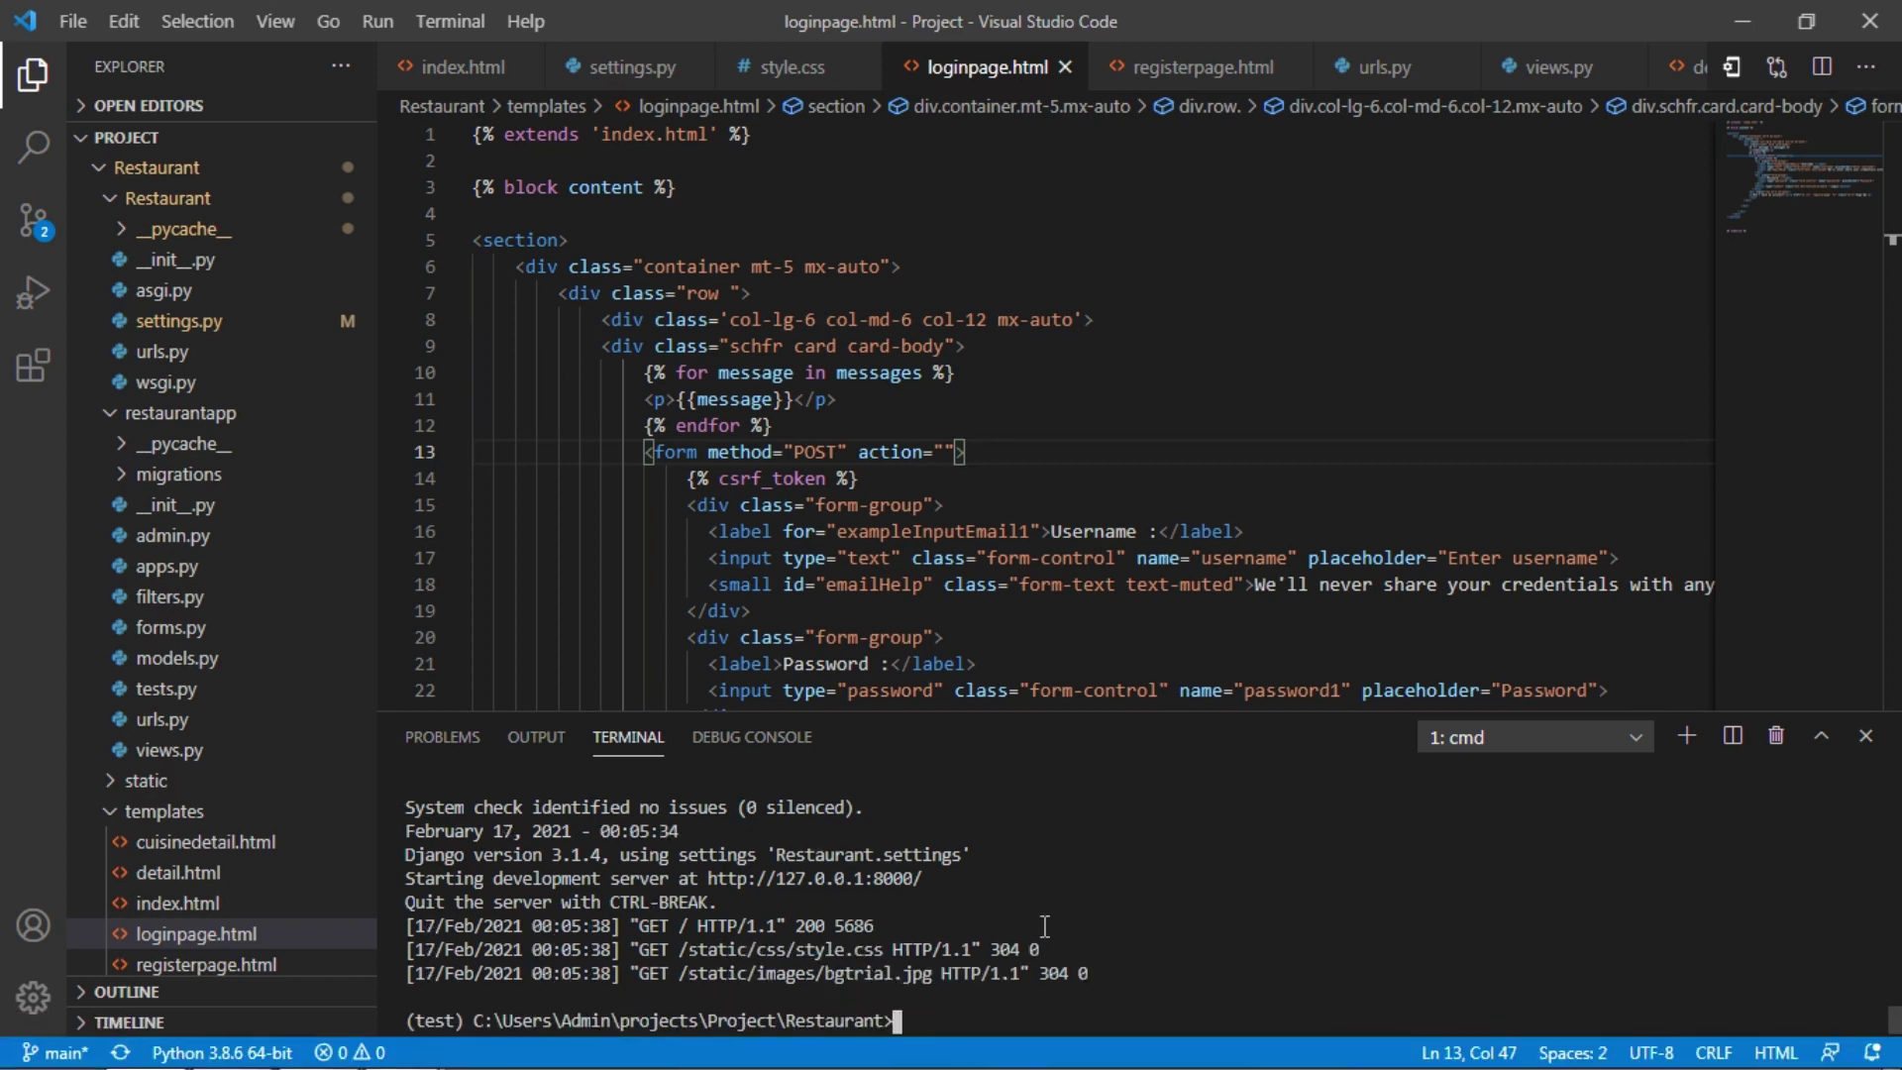
text(python manage.py runser)
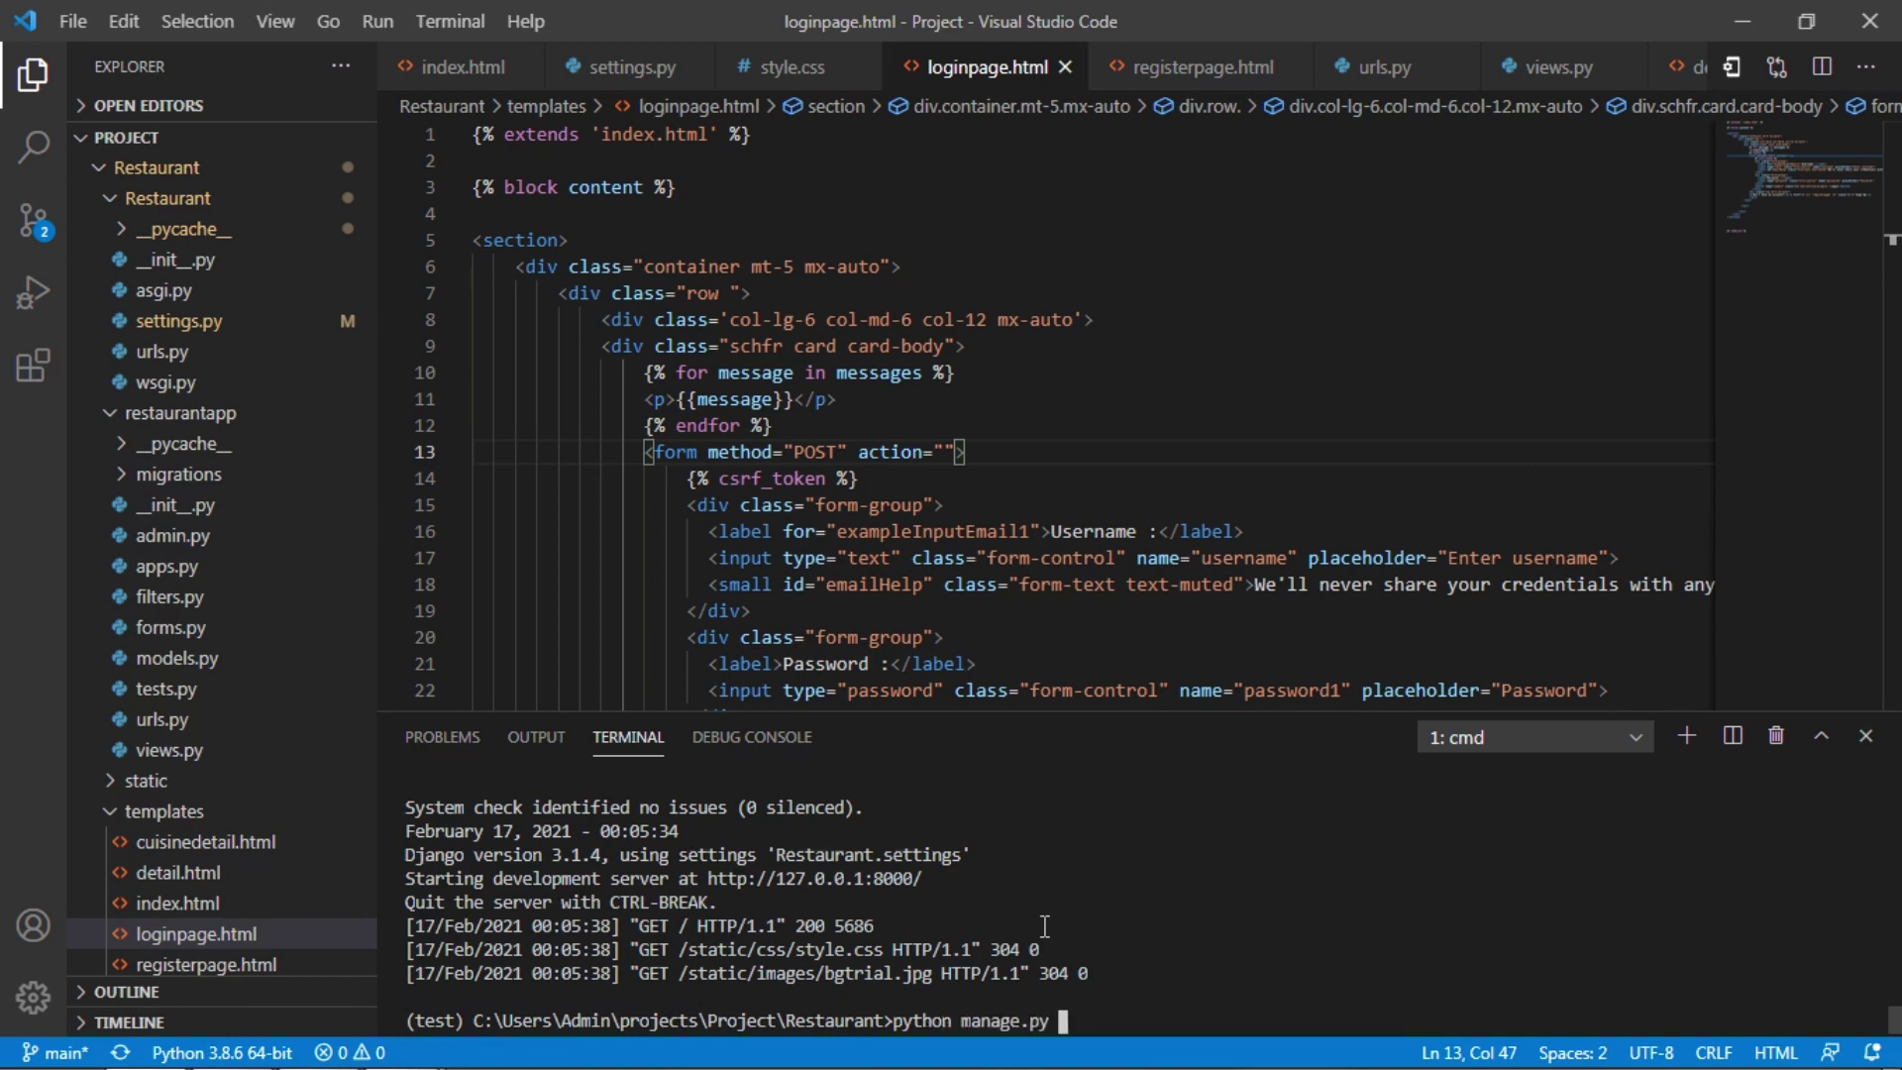
text(ver)
key(Return)
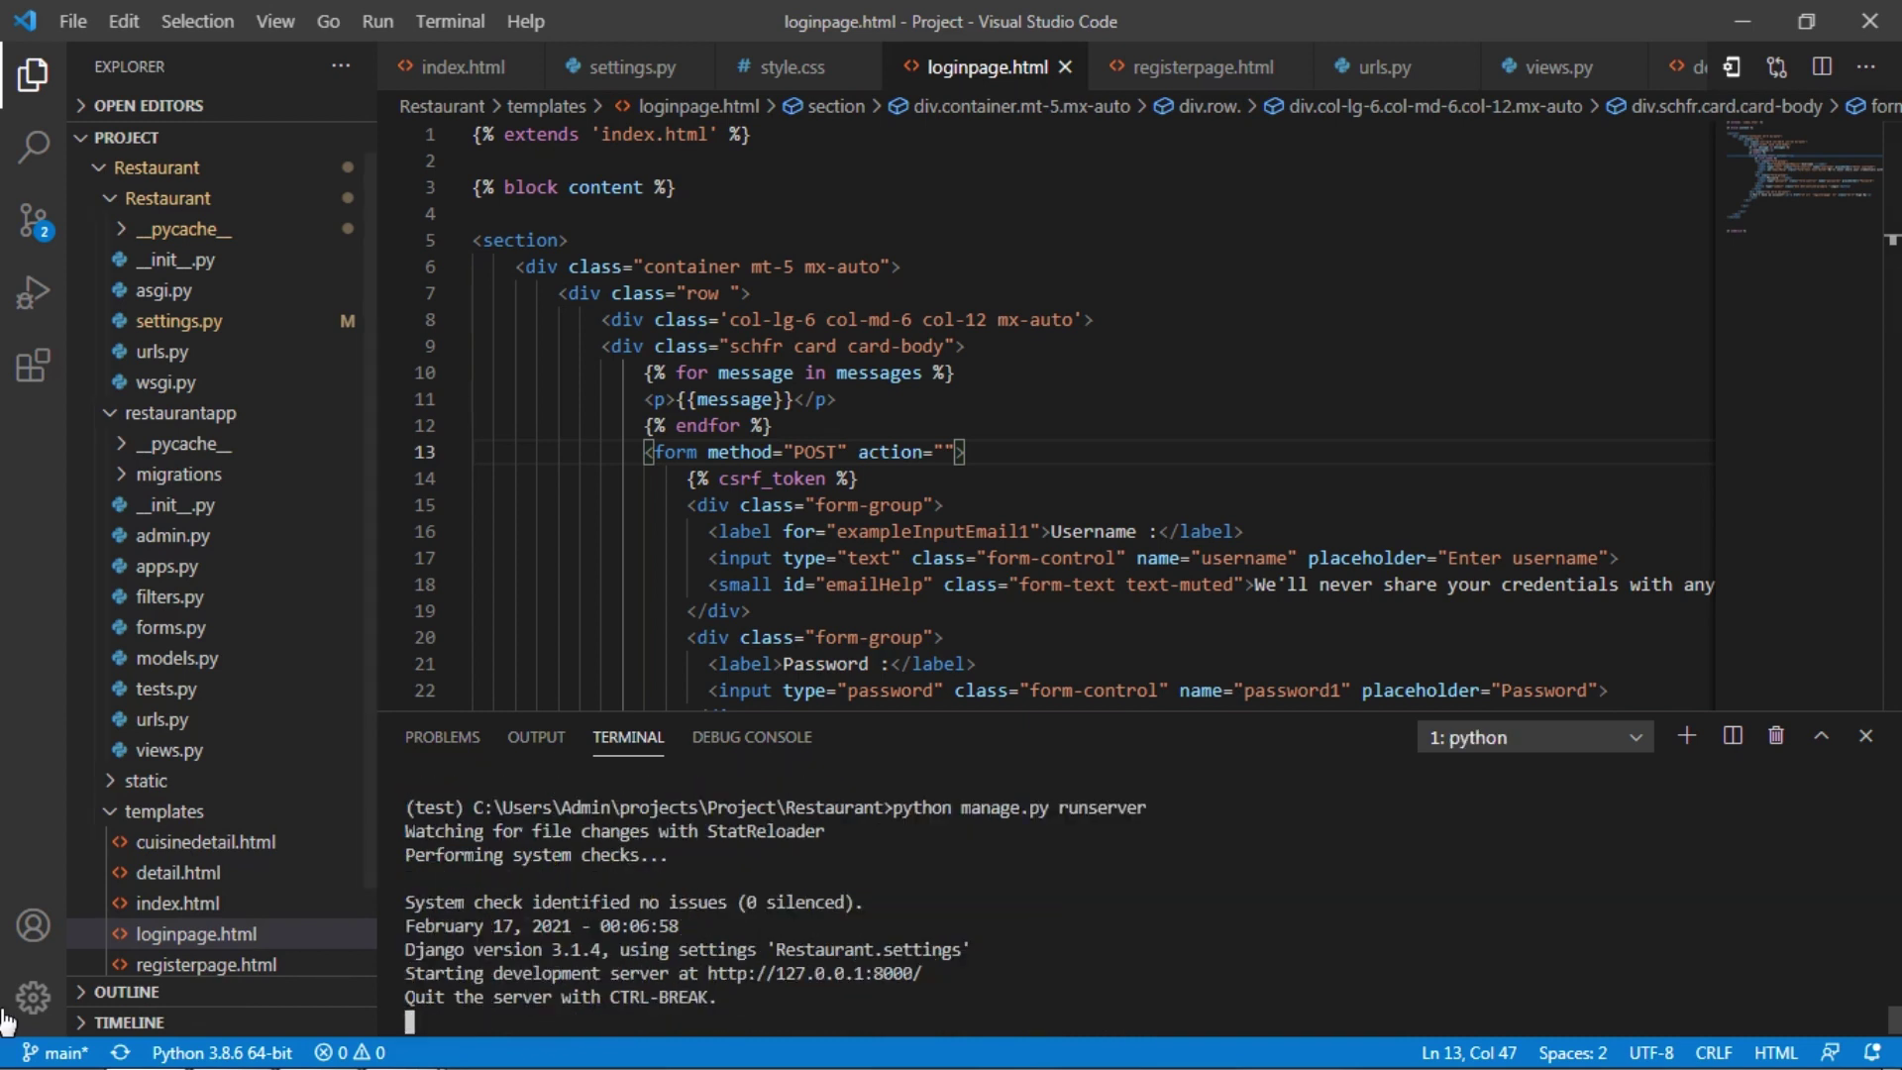
Load the local Restaurant site at 127.0.0.1:8000 in Chrome
mouse_move(160, 1062)
click(216, 1052)
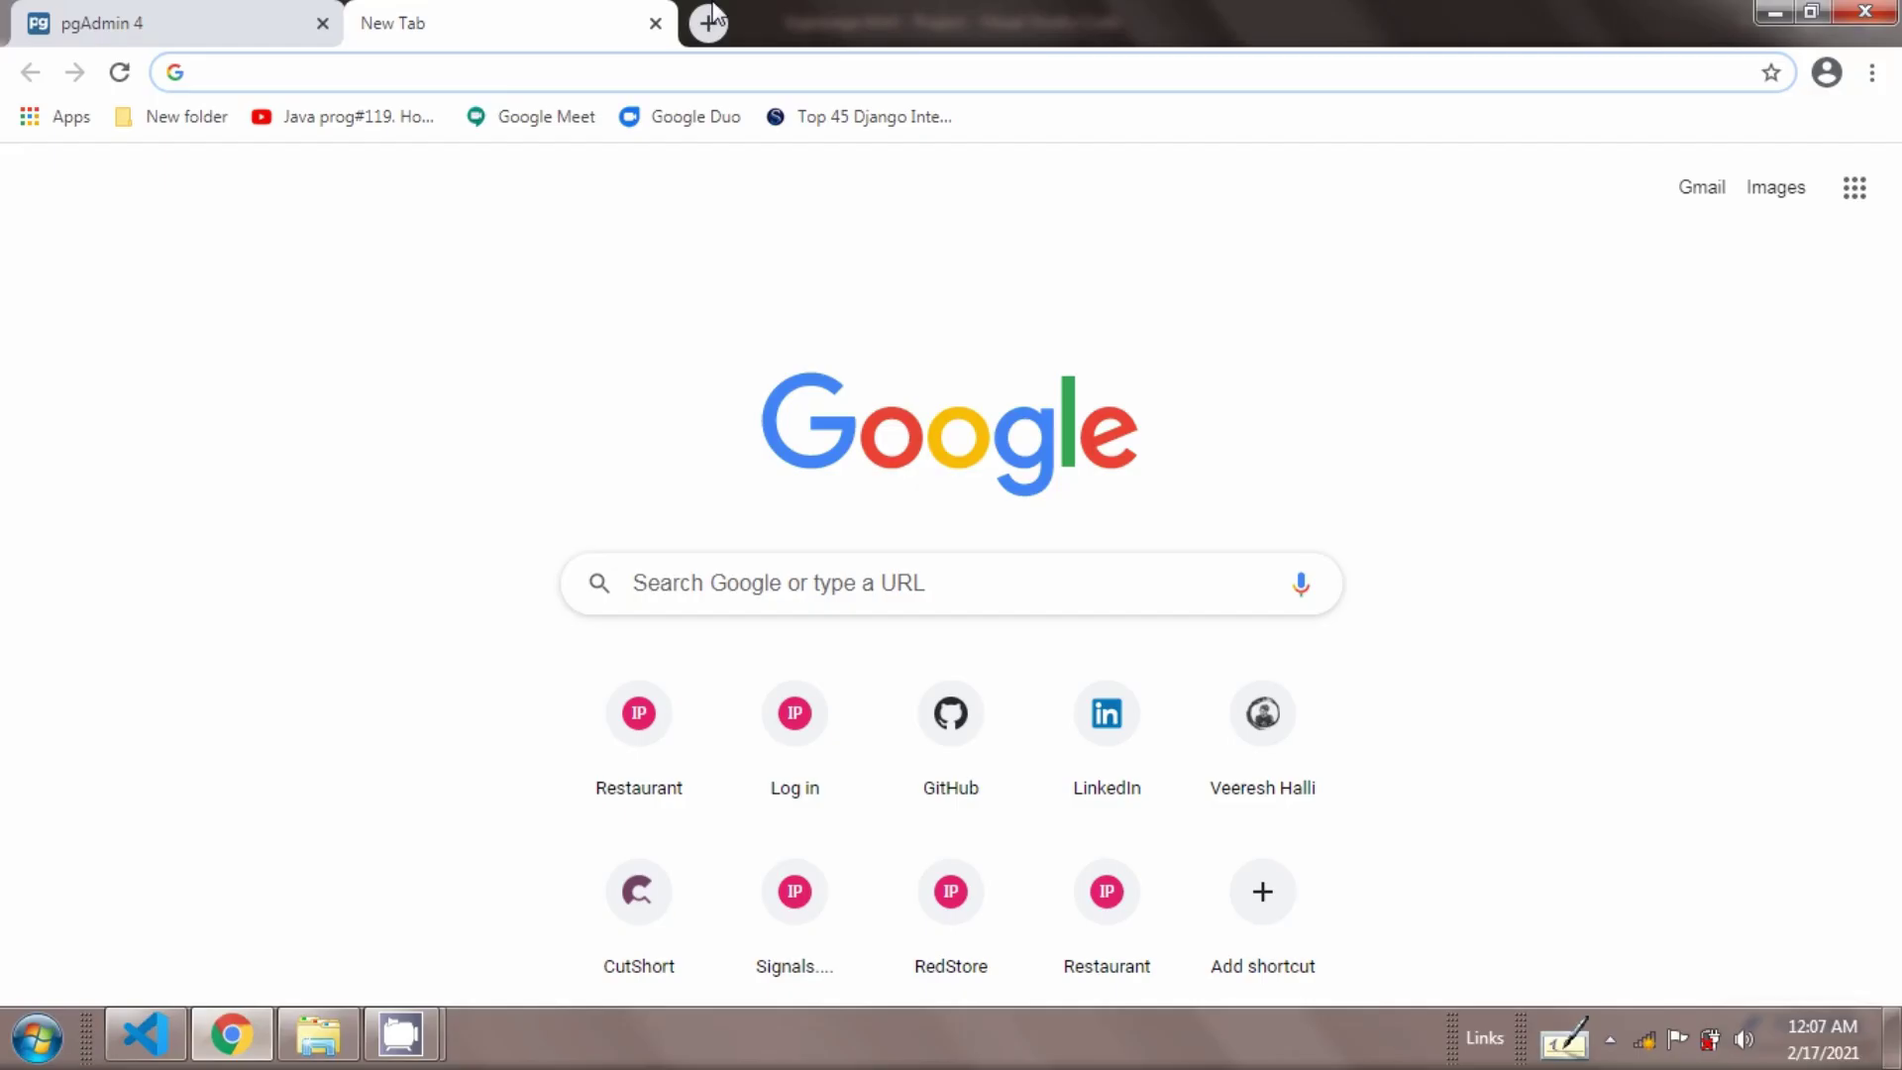
text(http://127.0.0.1:8000)
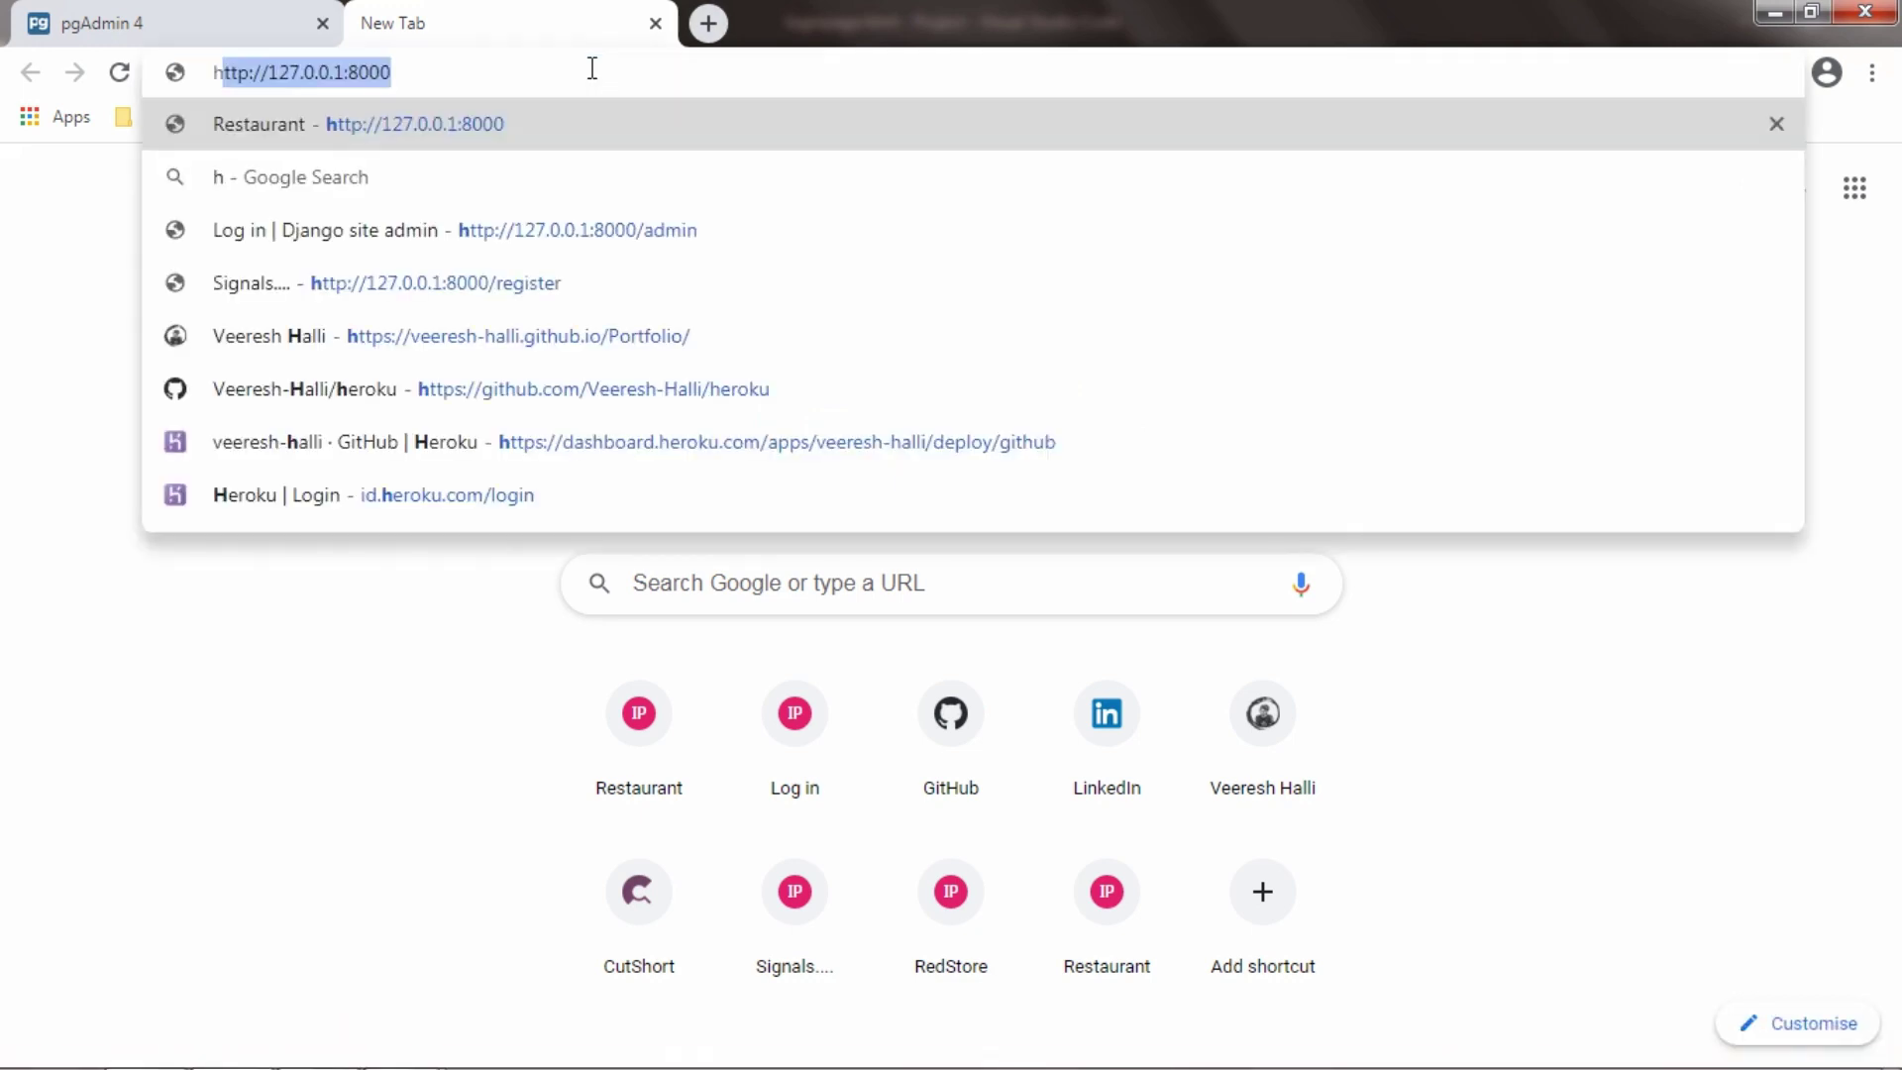
key(Return)
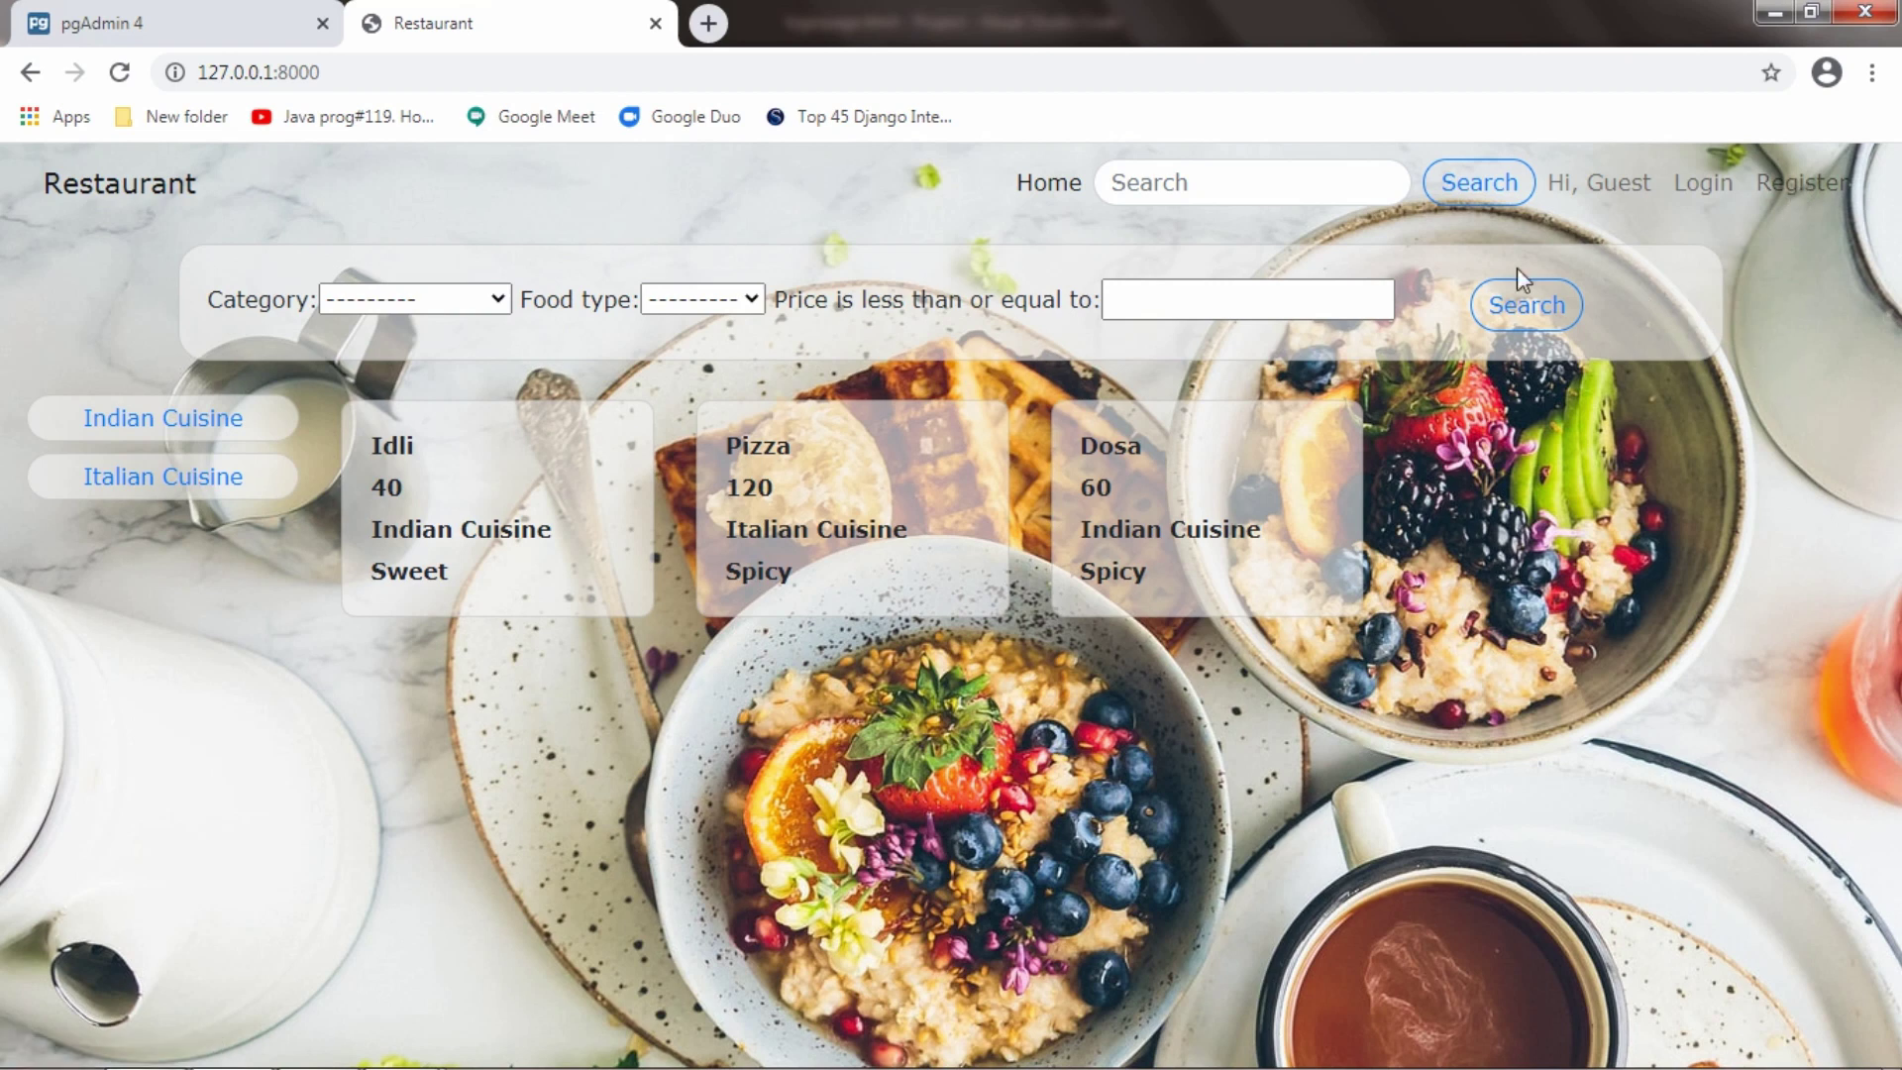
Run an empty search, then check the Indian Cuisine and Italian Cuisine pages and return home
click(1561, 329)
click(256, 420)
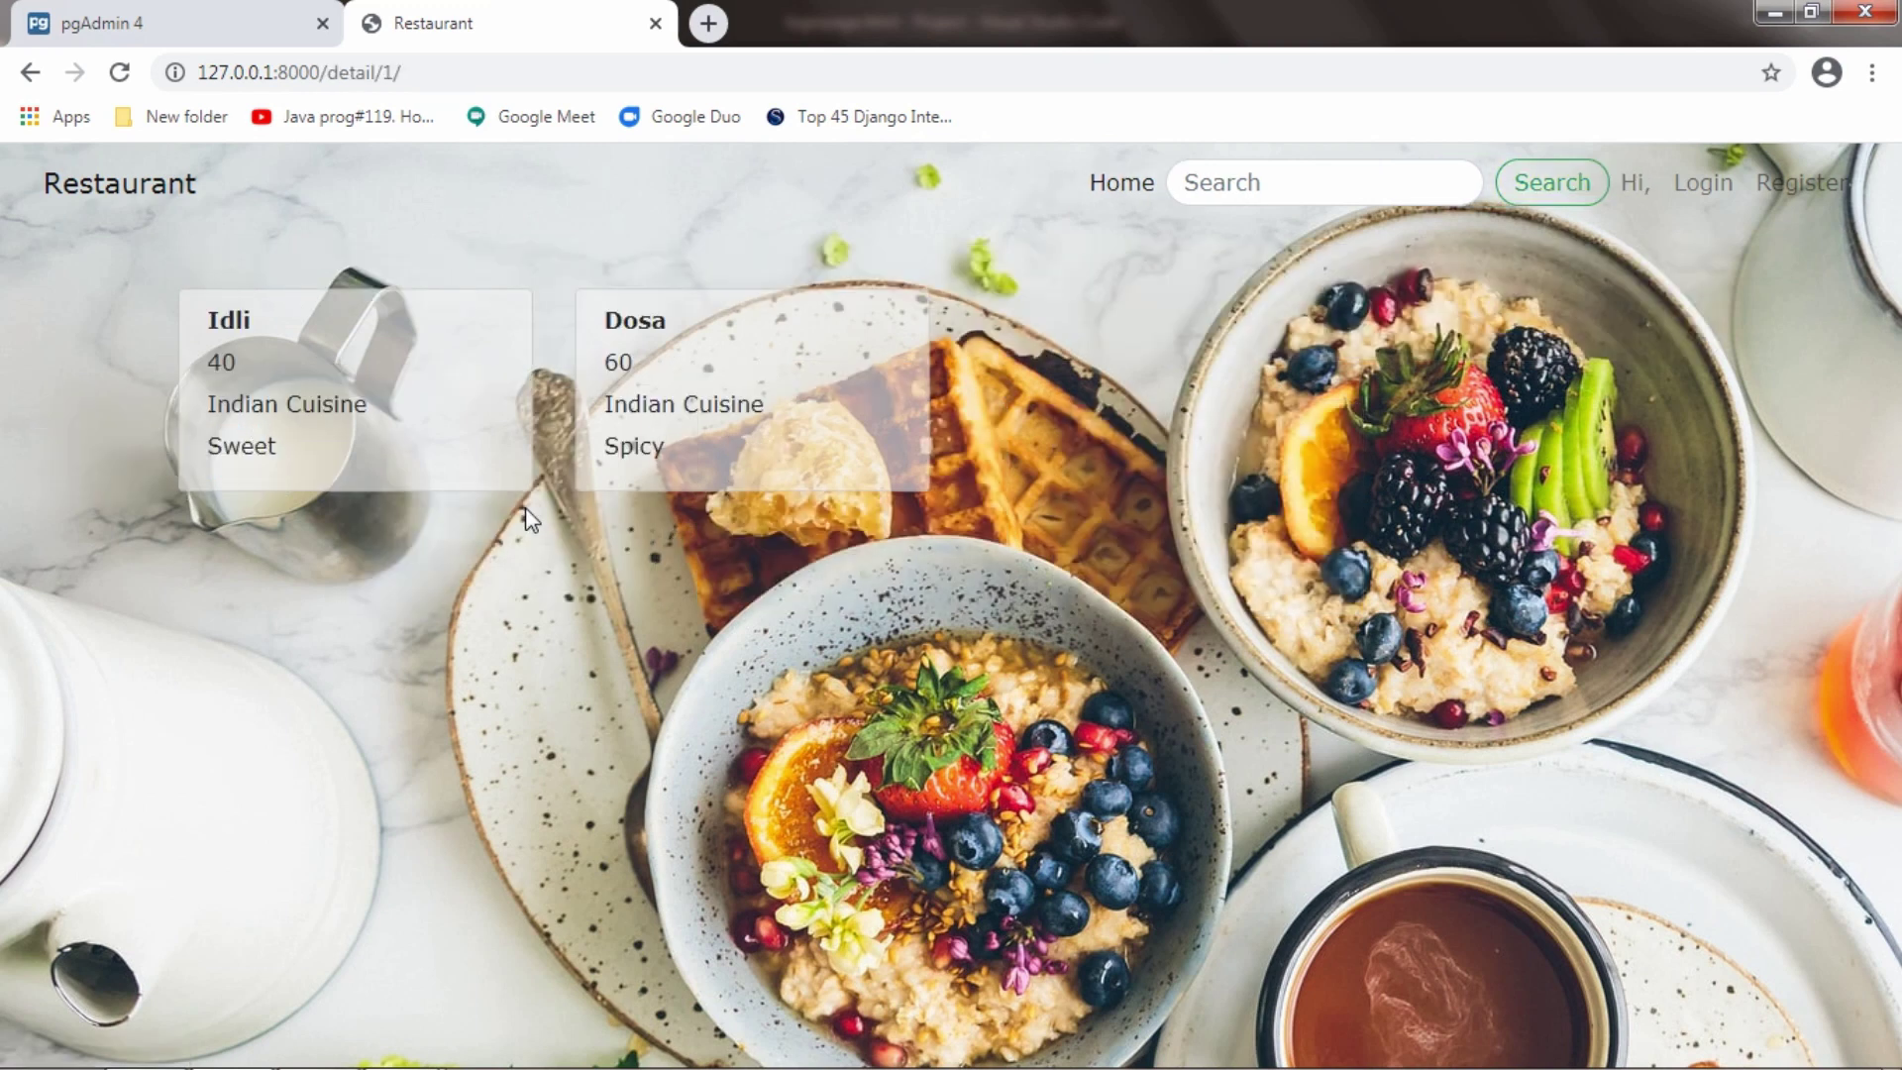
click(140, 187)
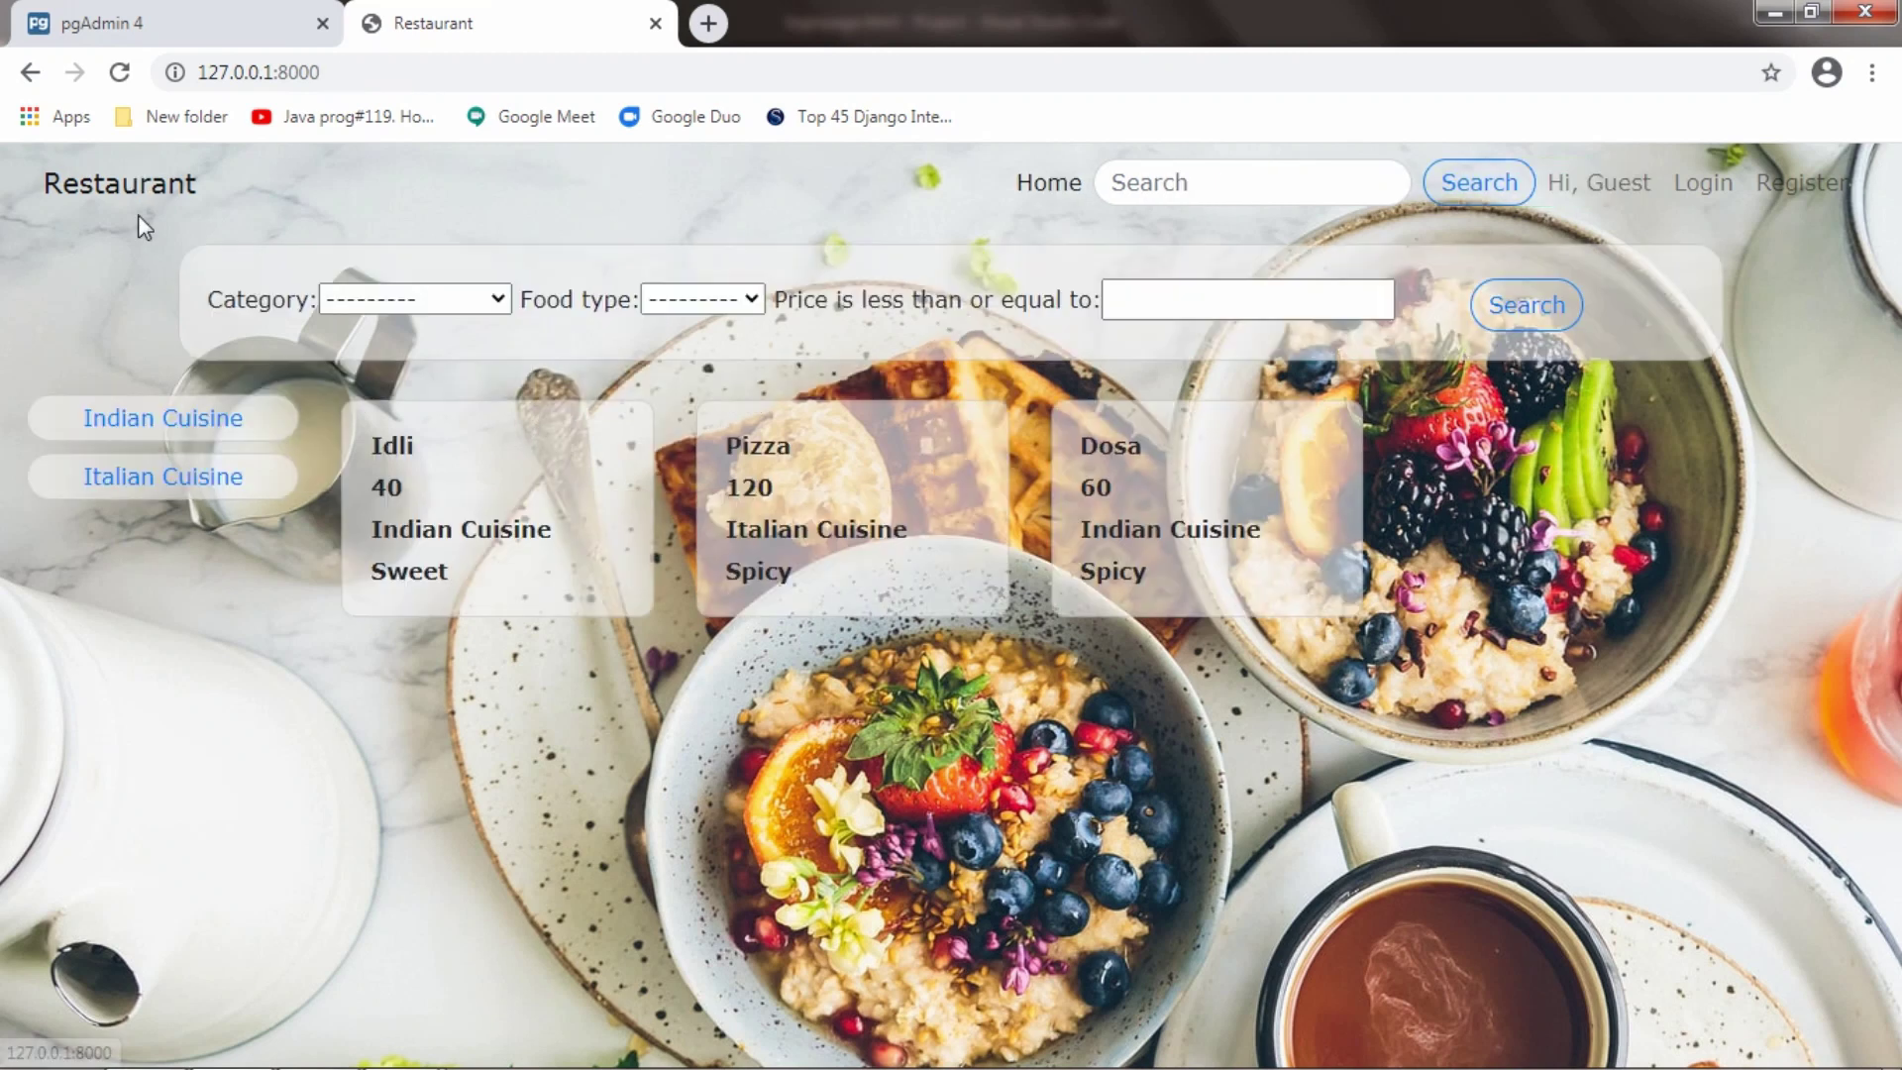
click(171, 477)
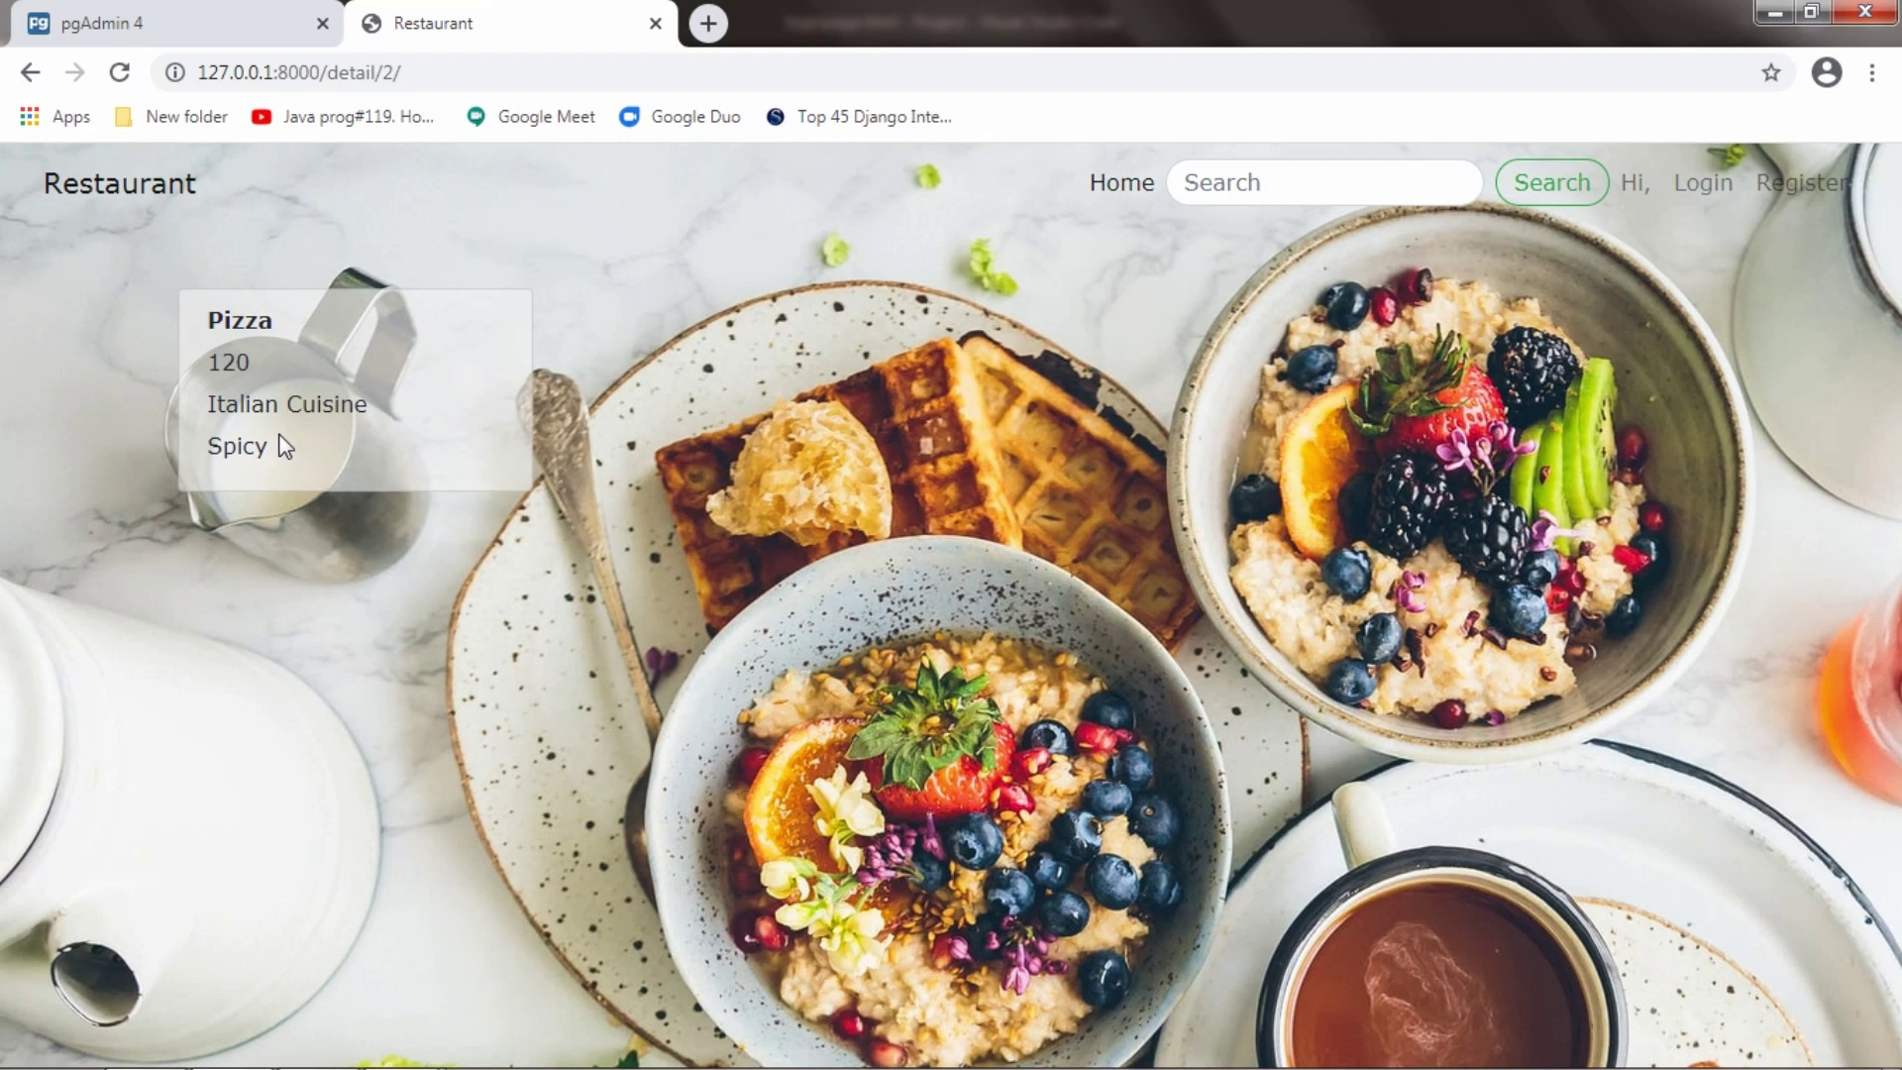
click(111, 199)
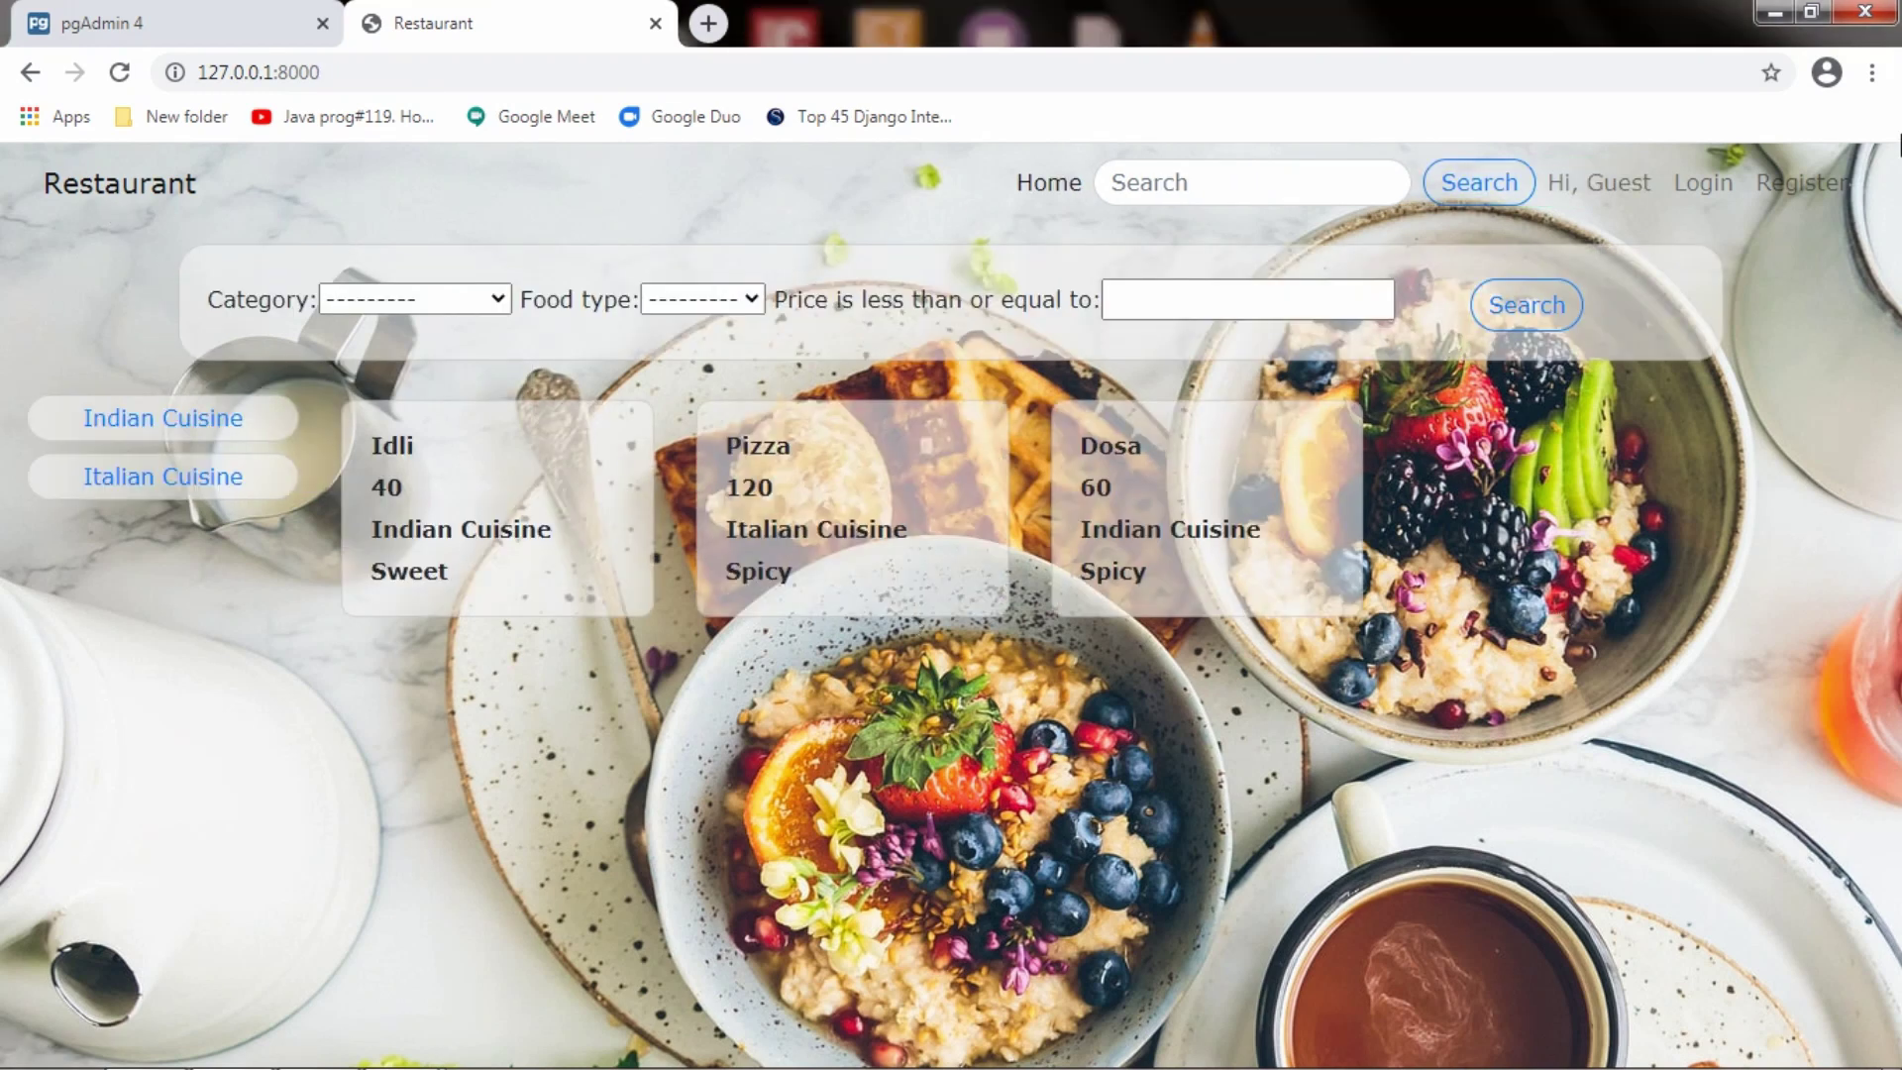
Register a new account with a username, the saved e-mail and a password
click(1796, 183)
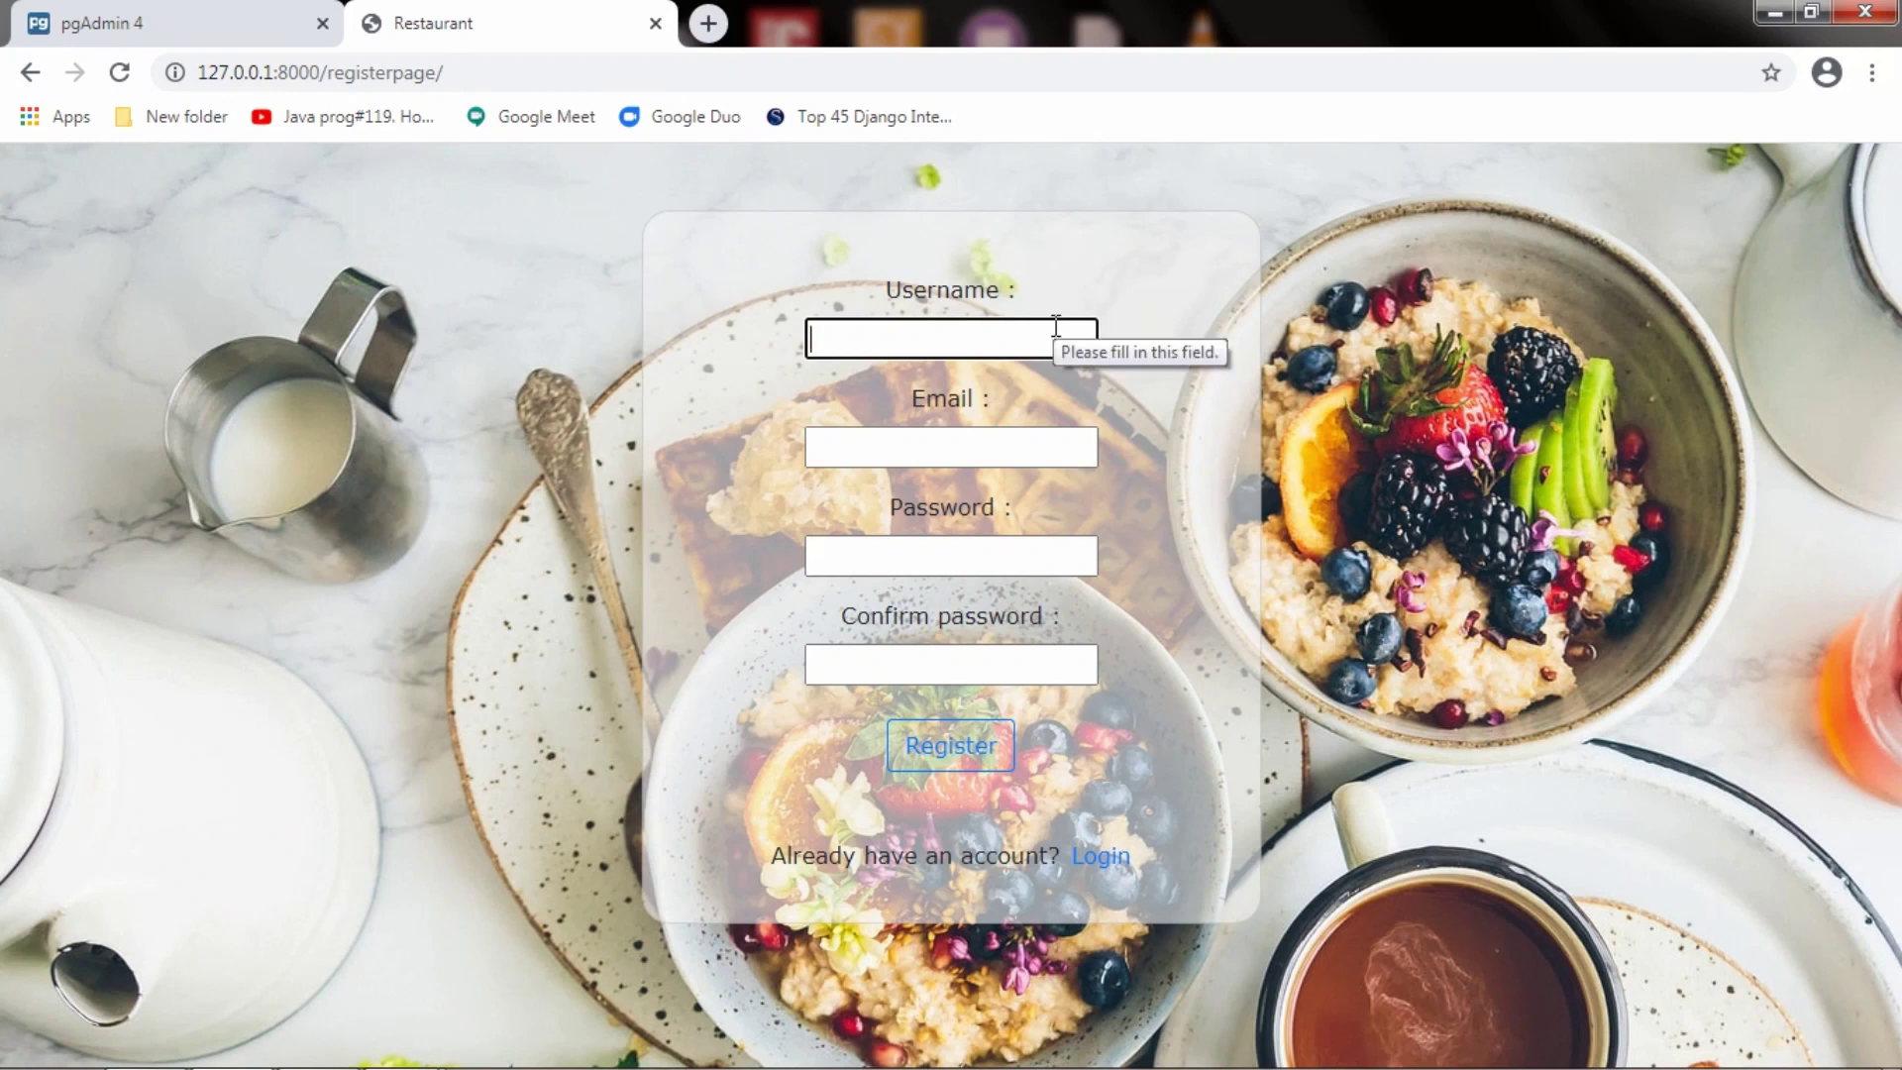
text(Santosh)
key(Tab)
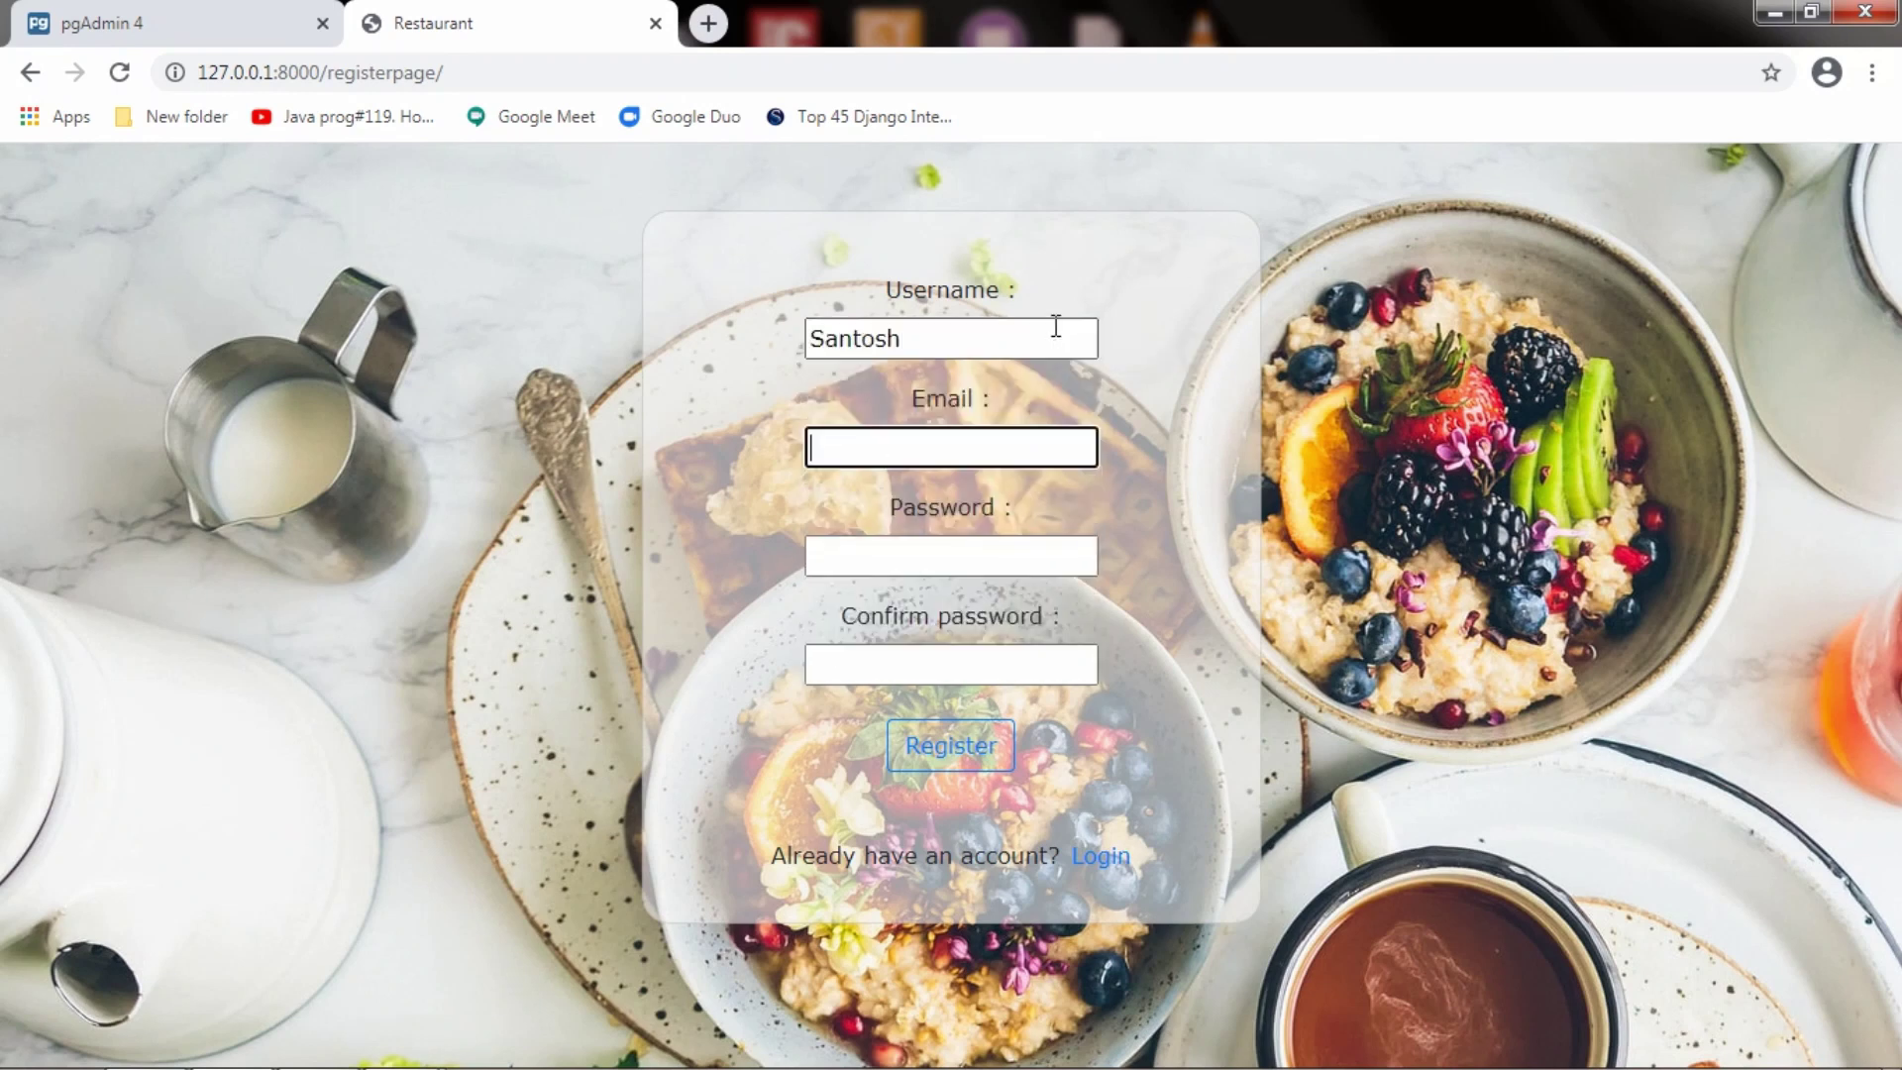
text(Sa)
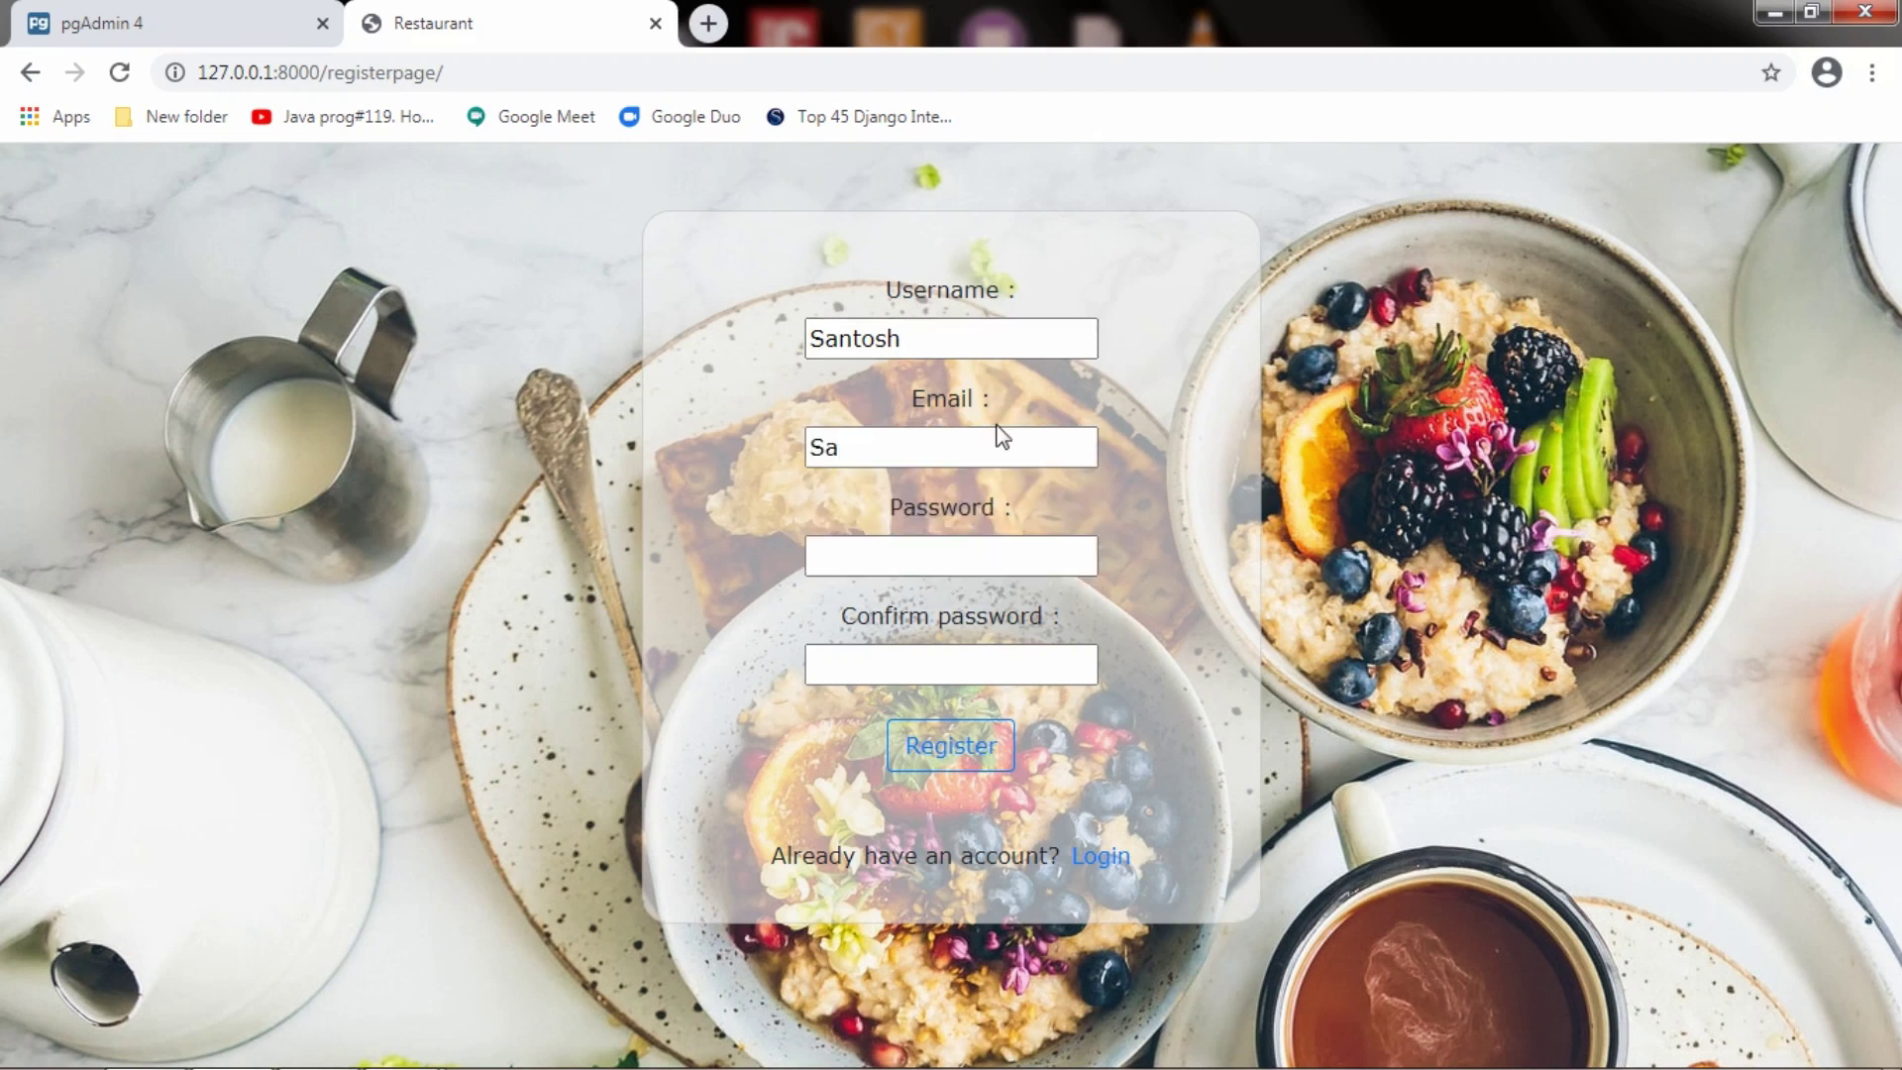
click(954, 586)
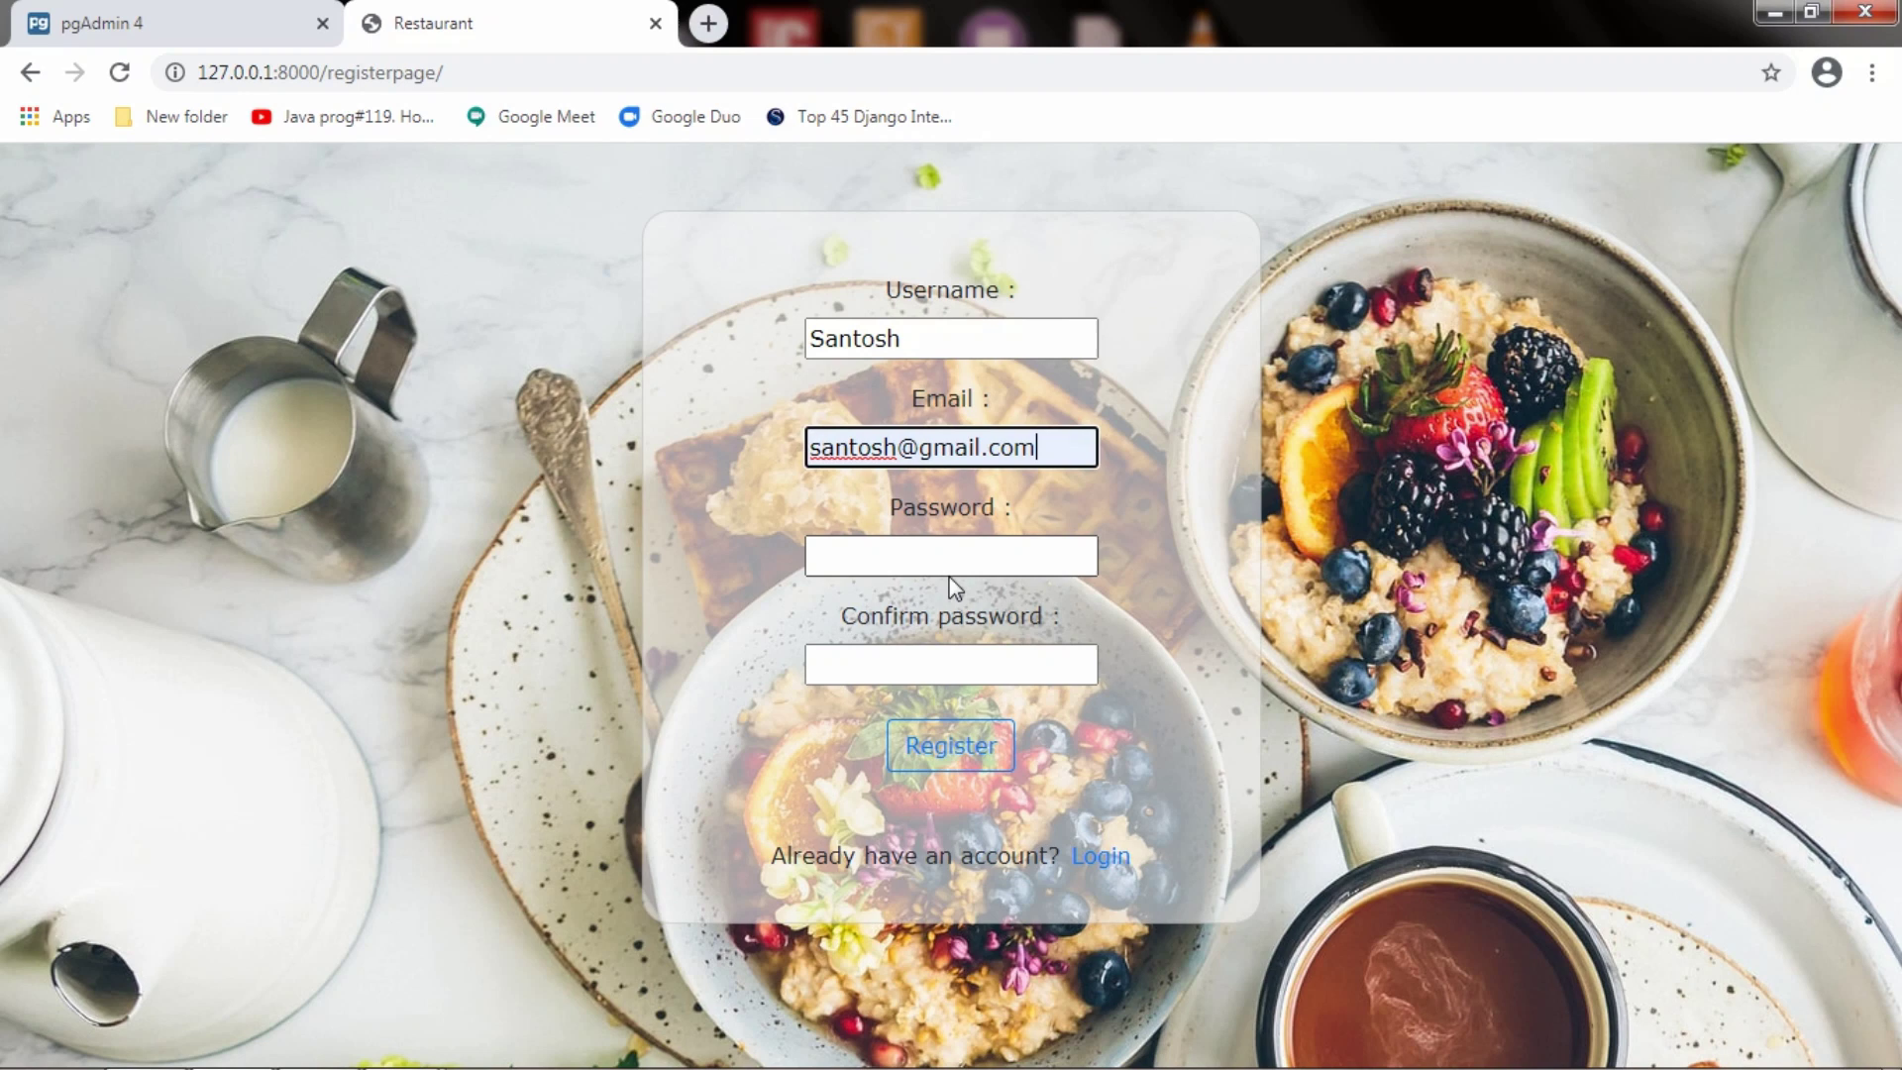
key(Tab)
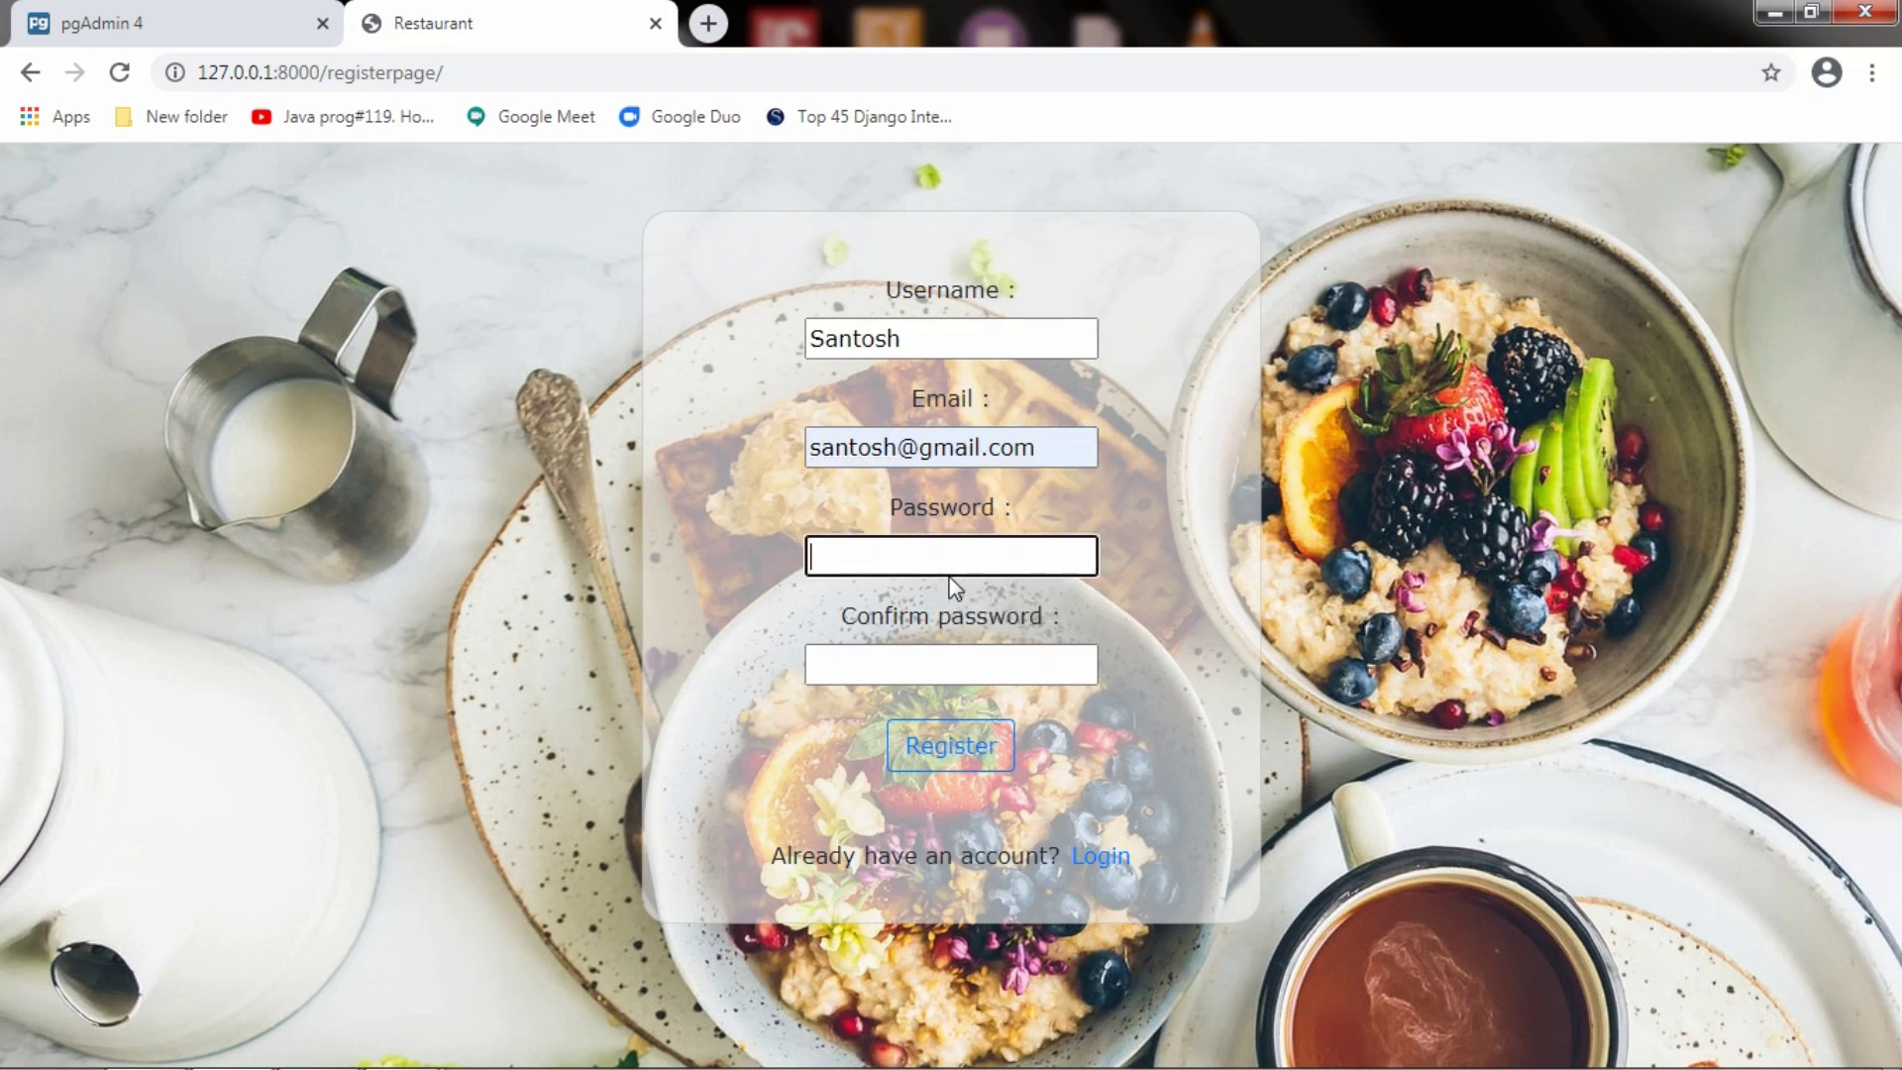
text(123456789012)
key(Tab)
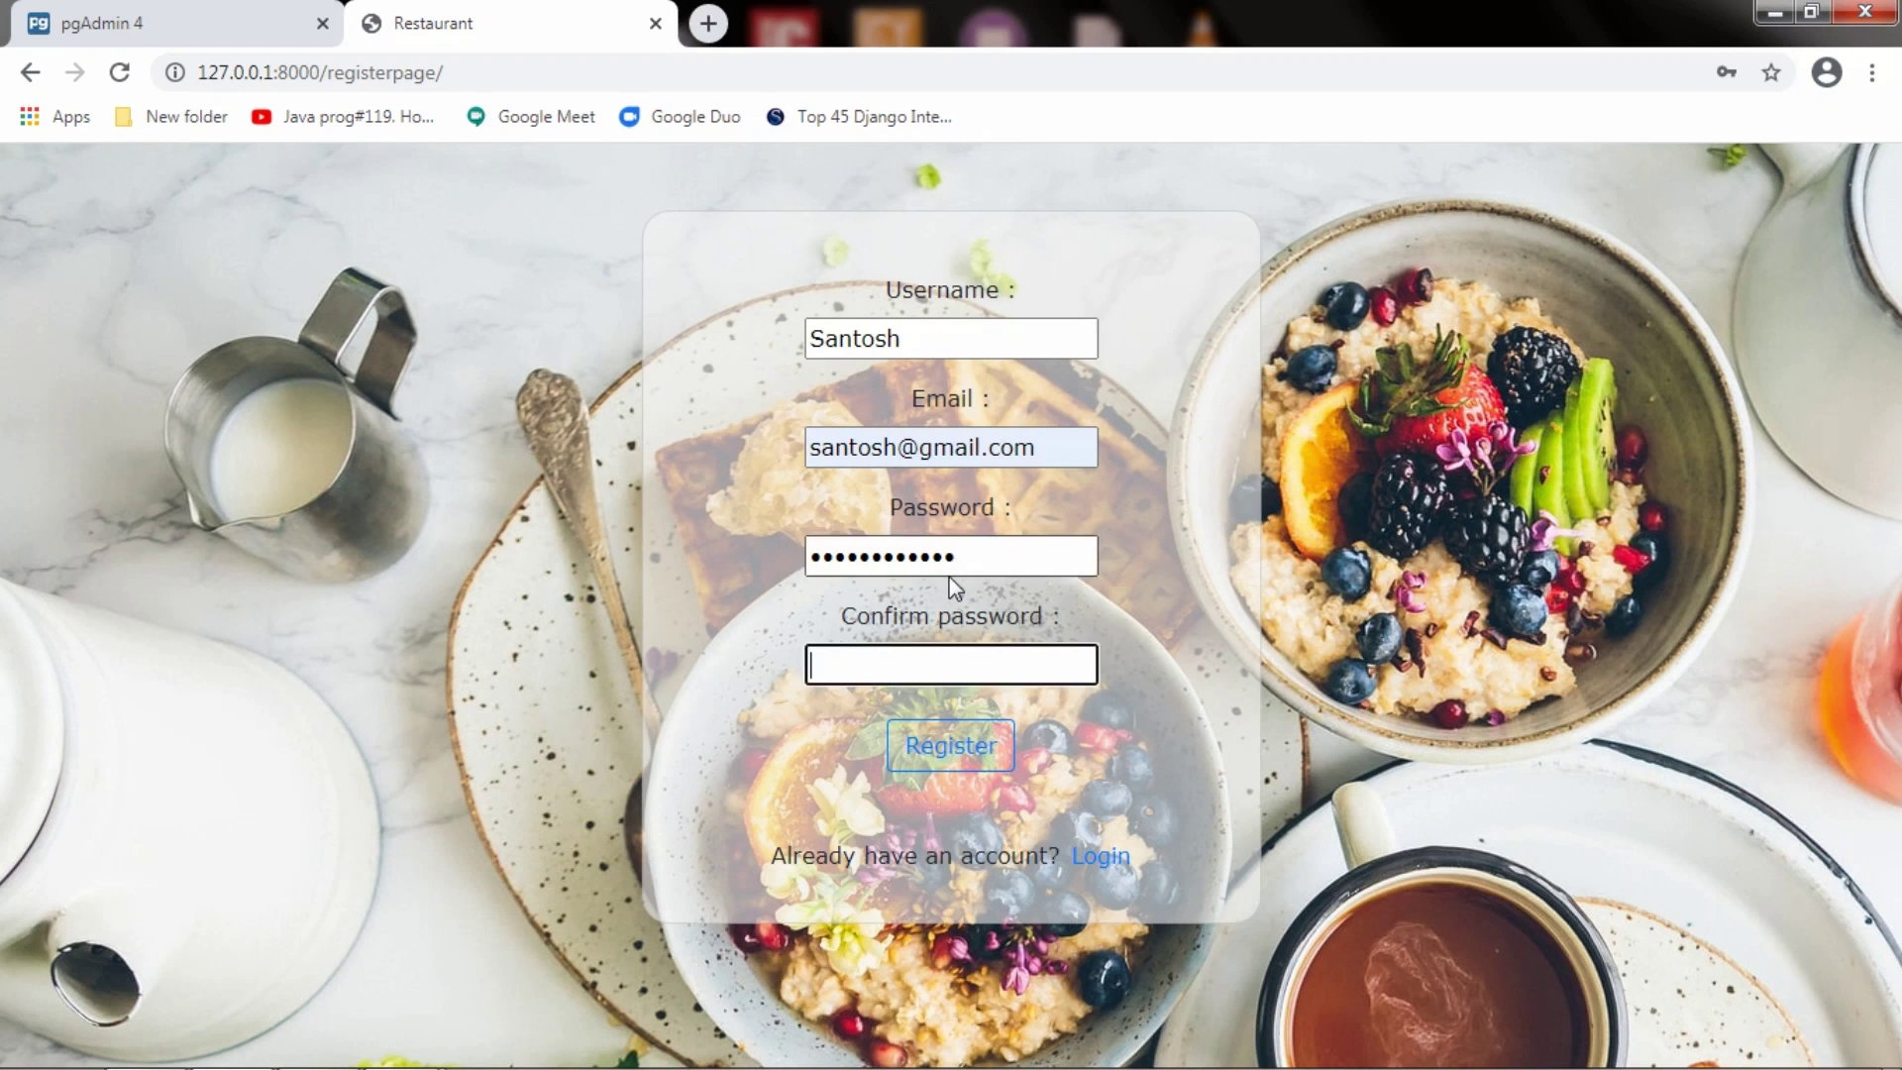
text(1234)
text(••••••)
click(972, 743)
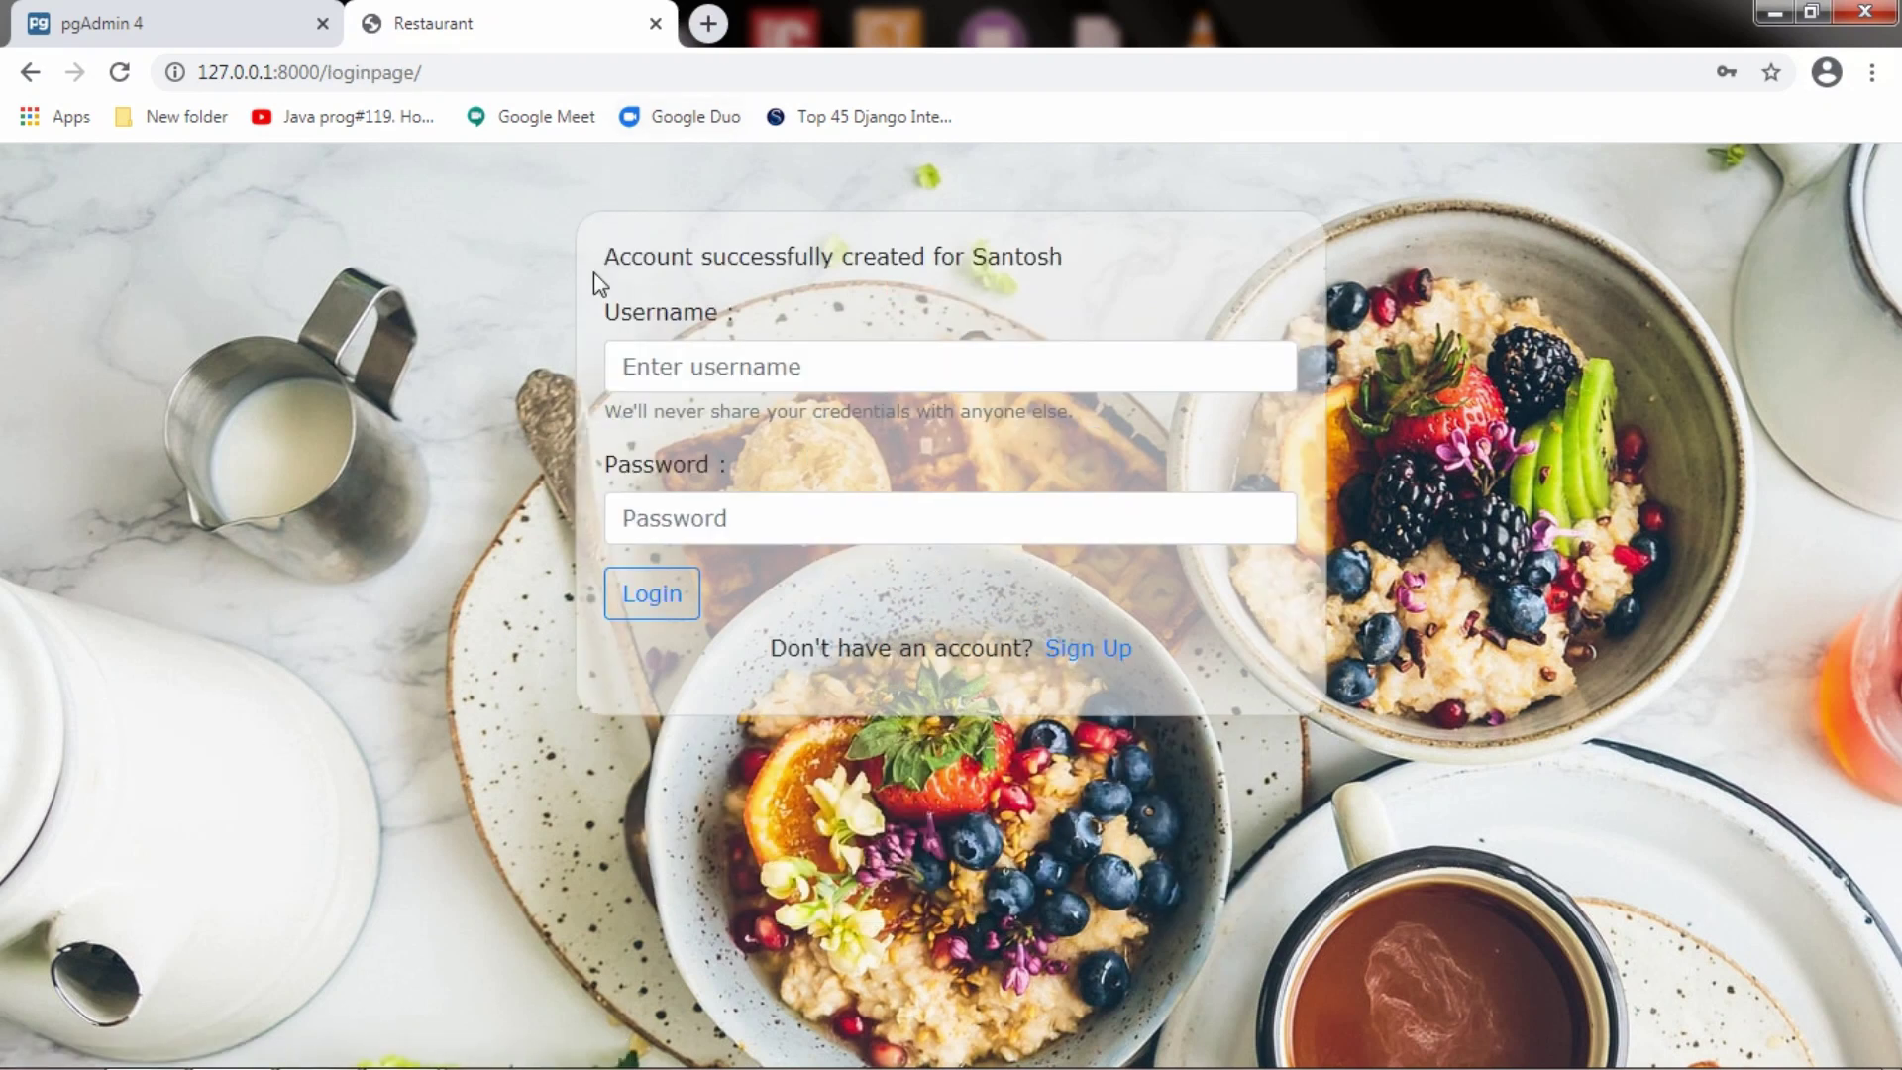
Log in with the new account's username and password
click(970, 362)
text(Sa)
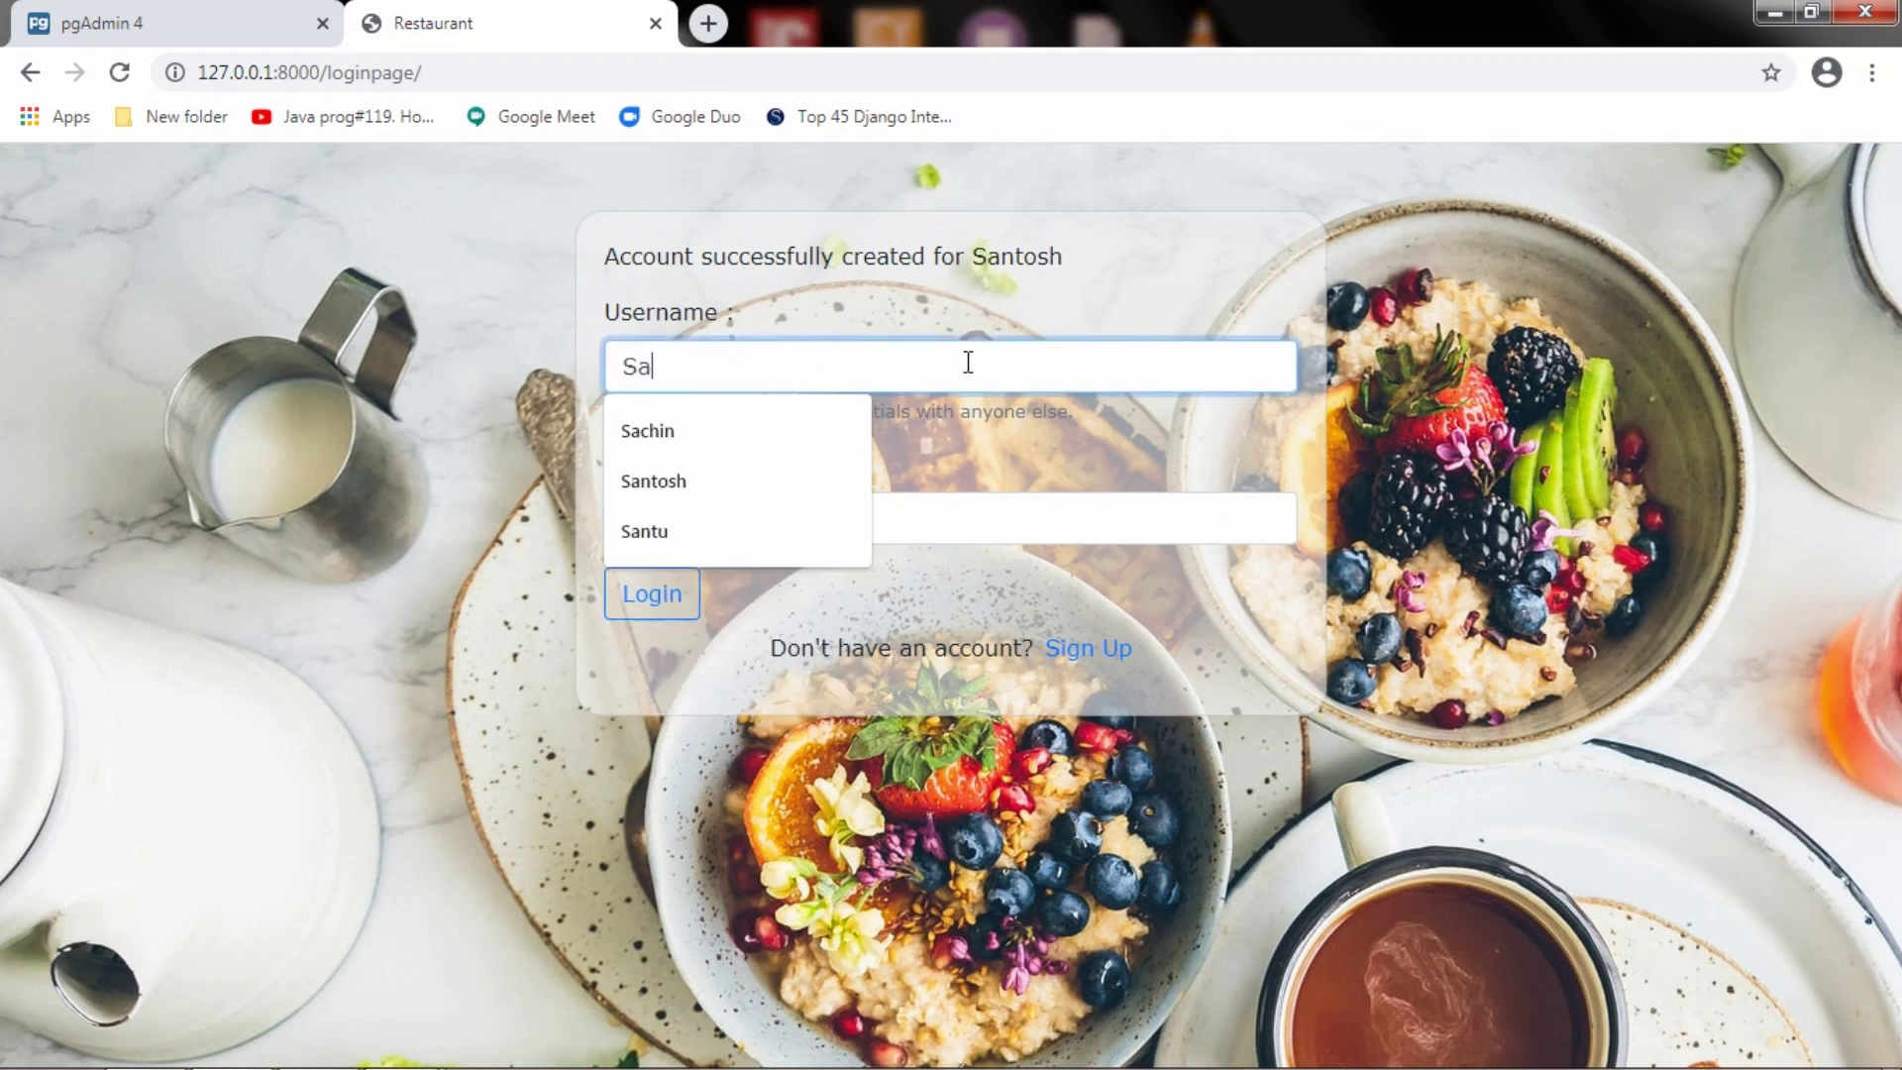
text(ntosh)
key(Tab)
text(12)
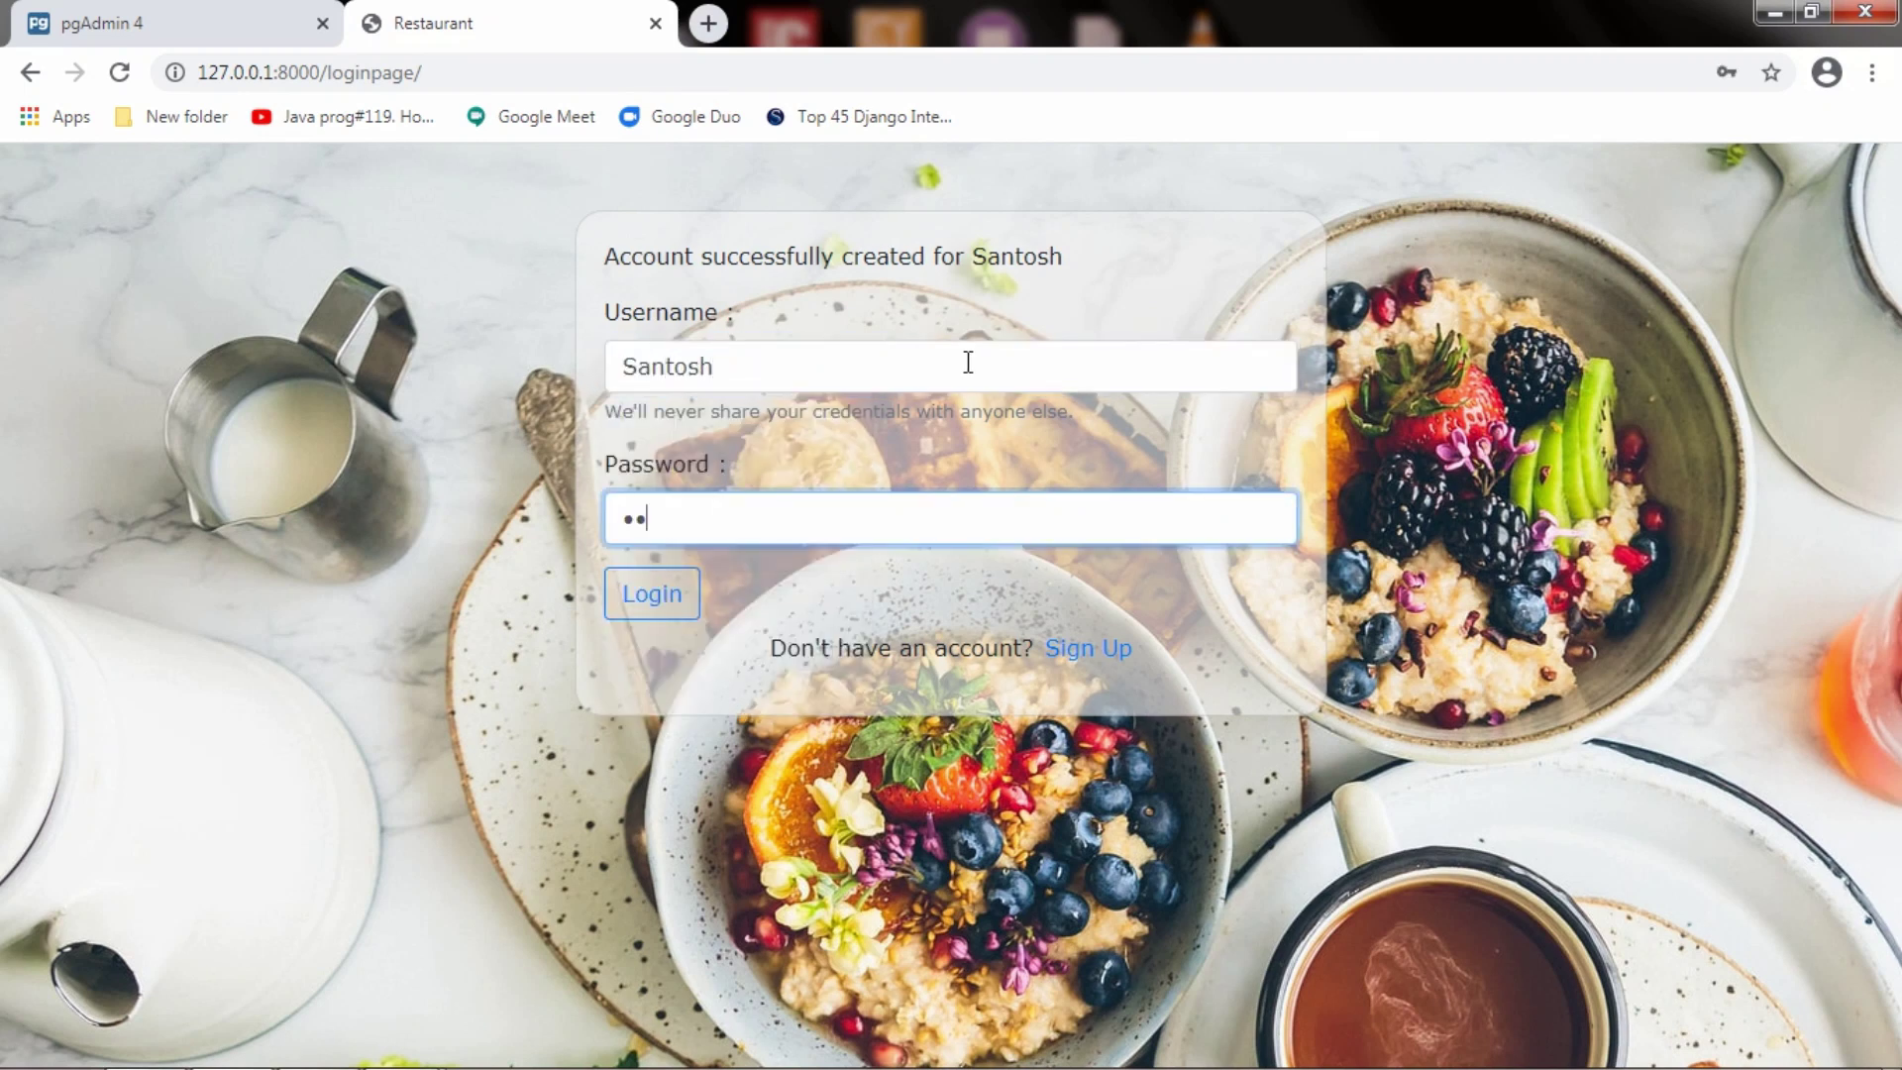
text(345678910)
click(684, 607)
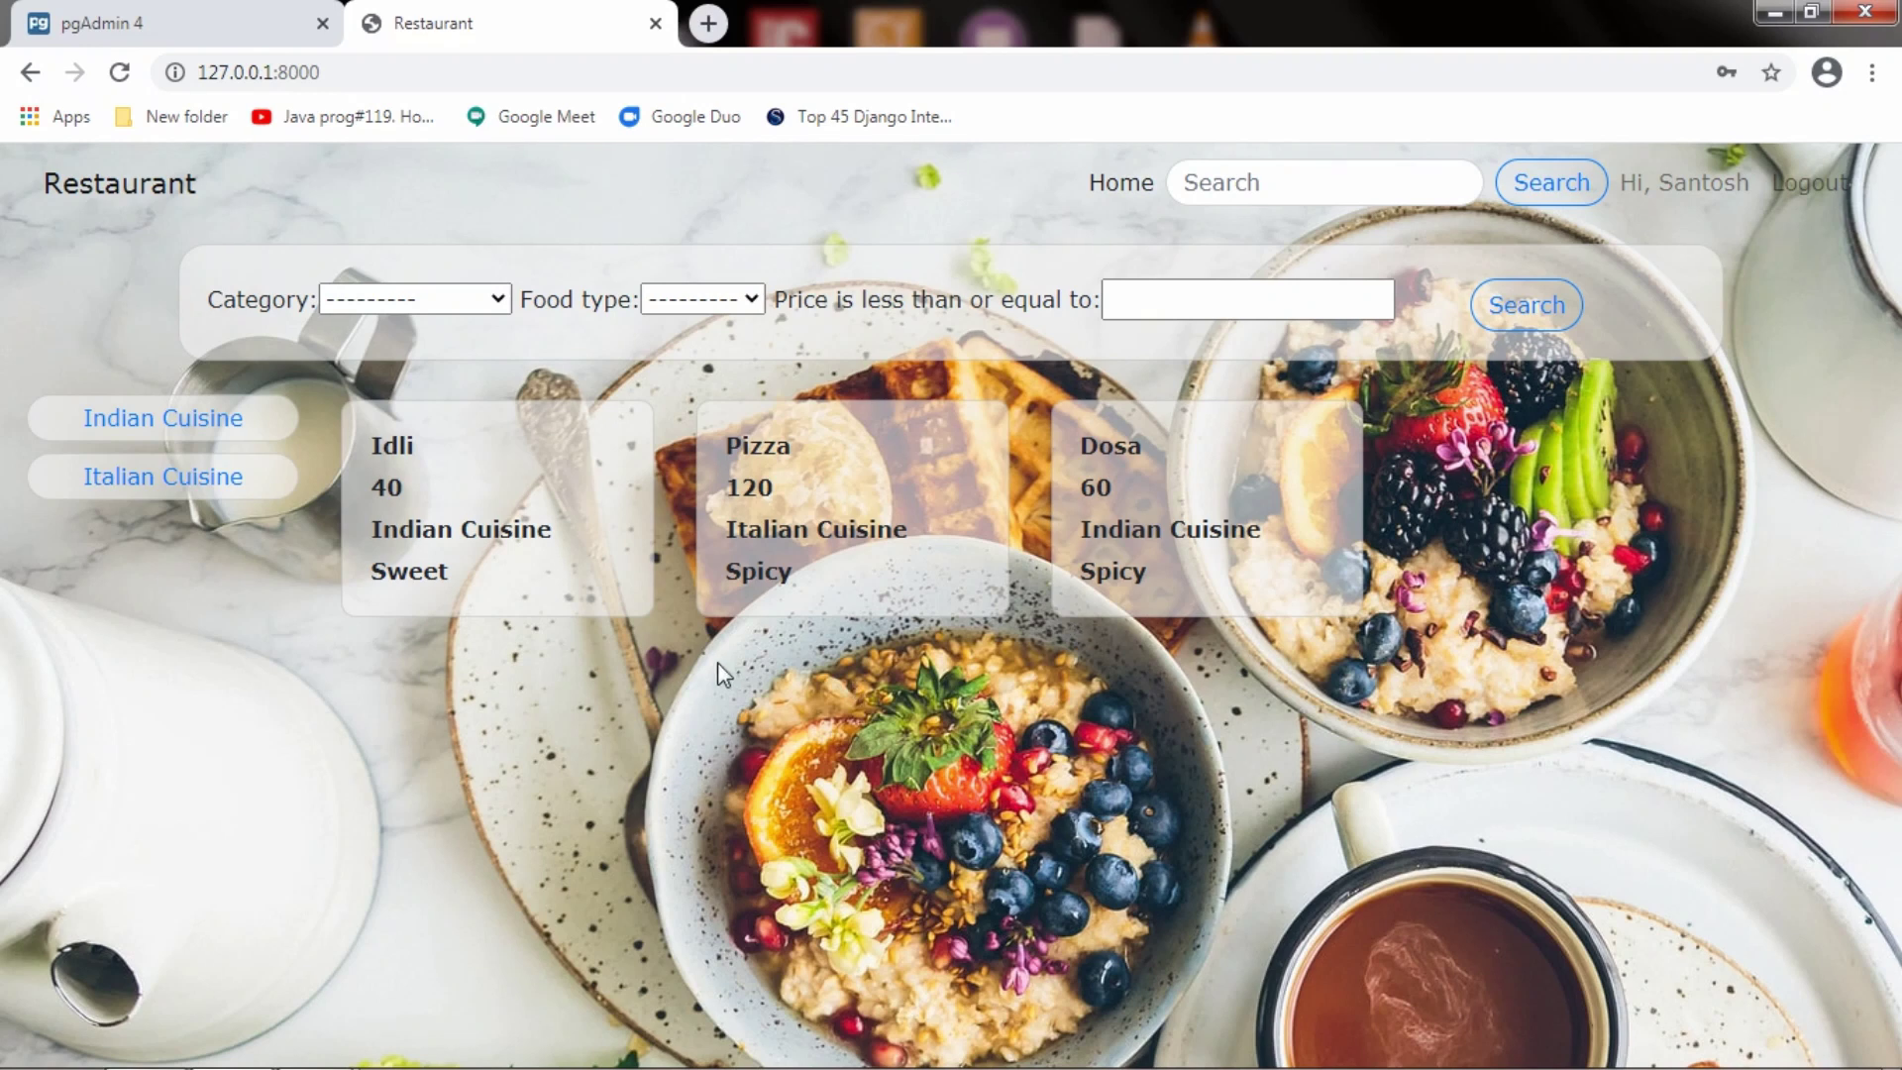
Filter the menu by Indian Cuisine, then by Italian Cuisine
click(494, 309)
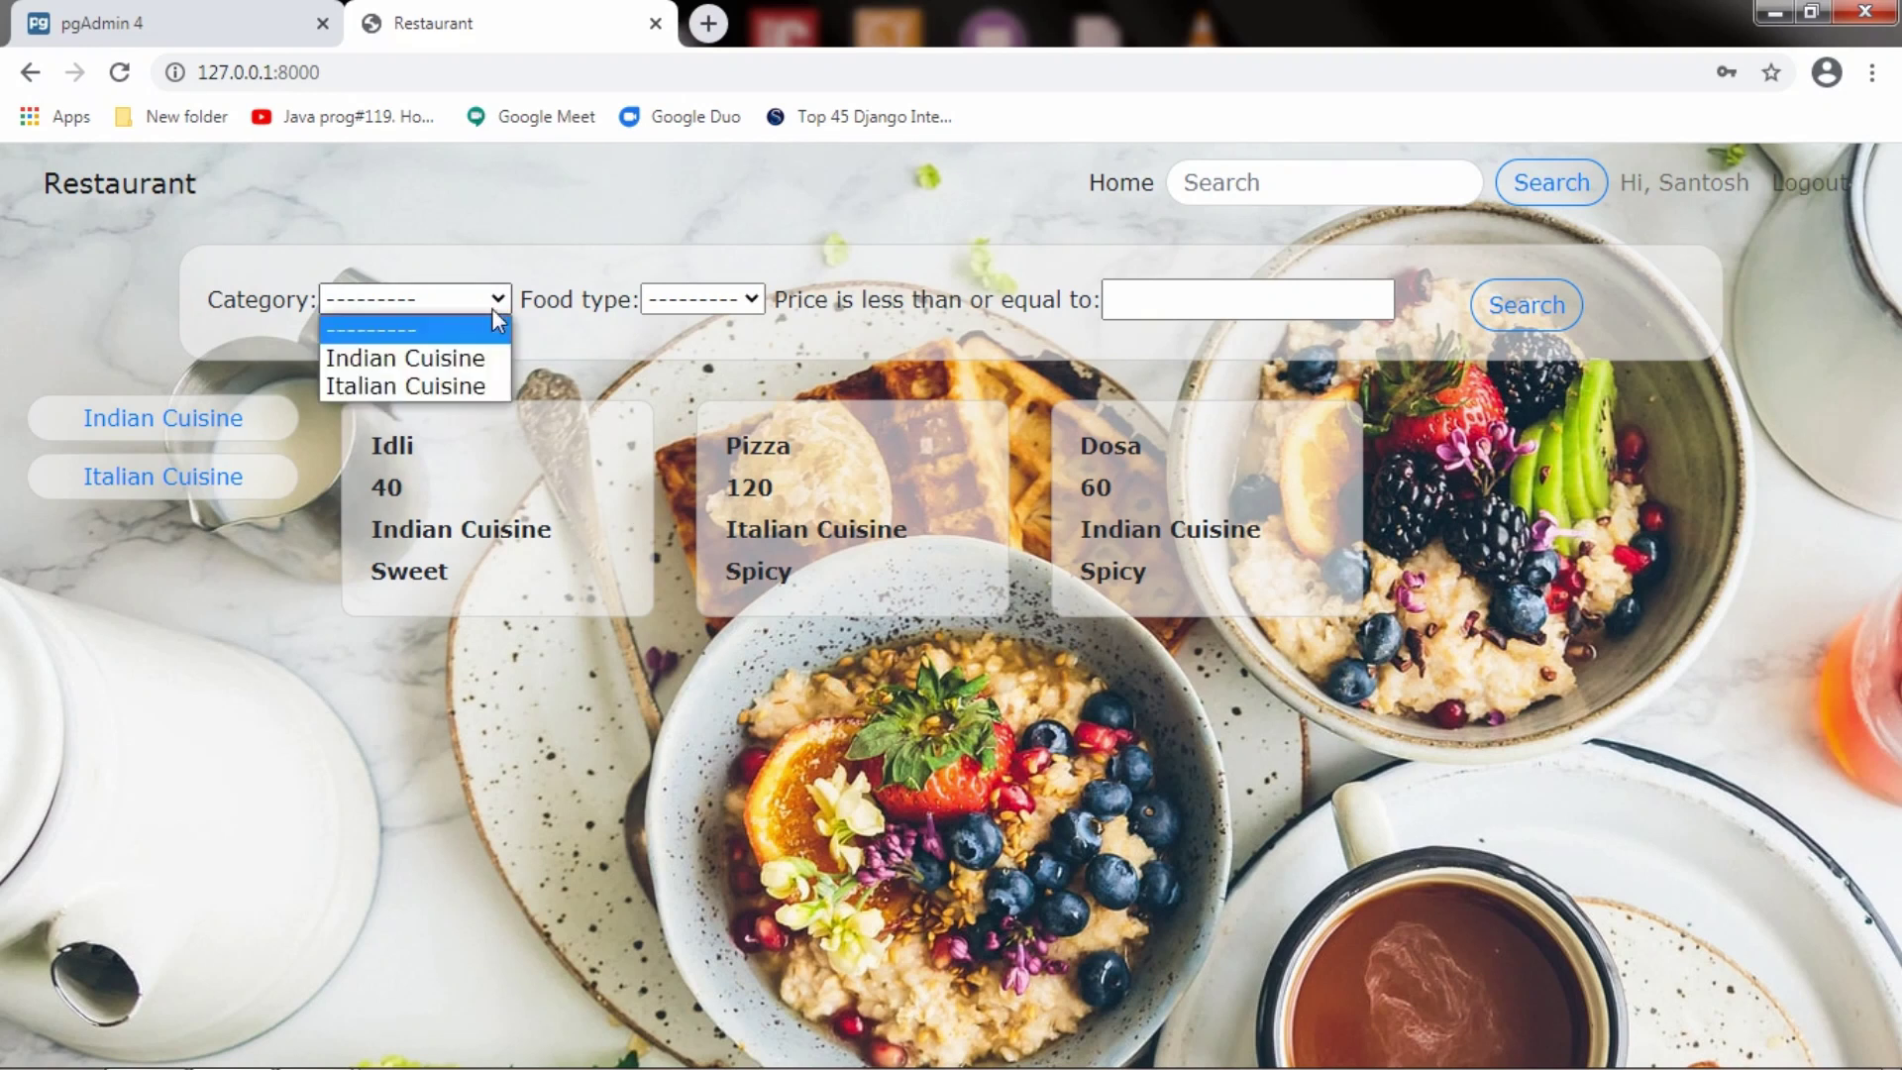
click(486, 360)
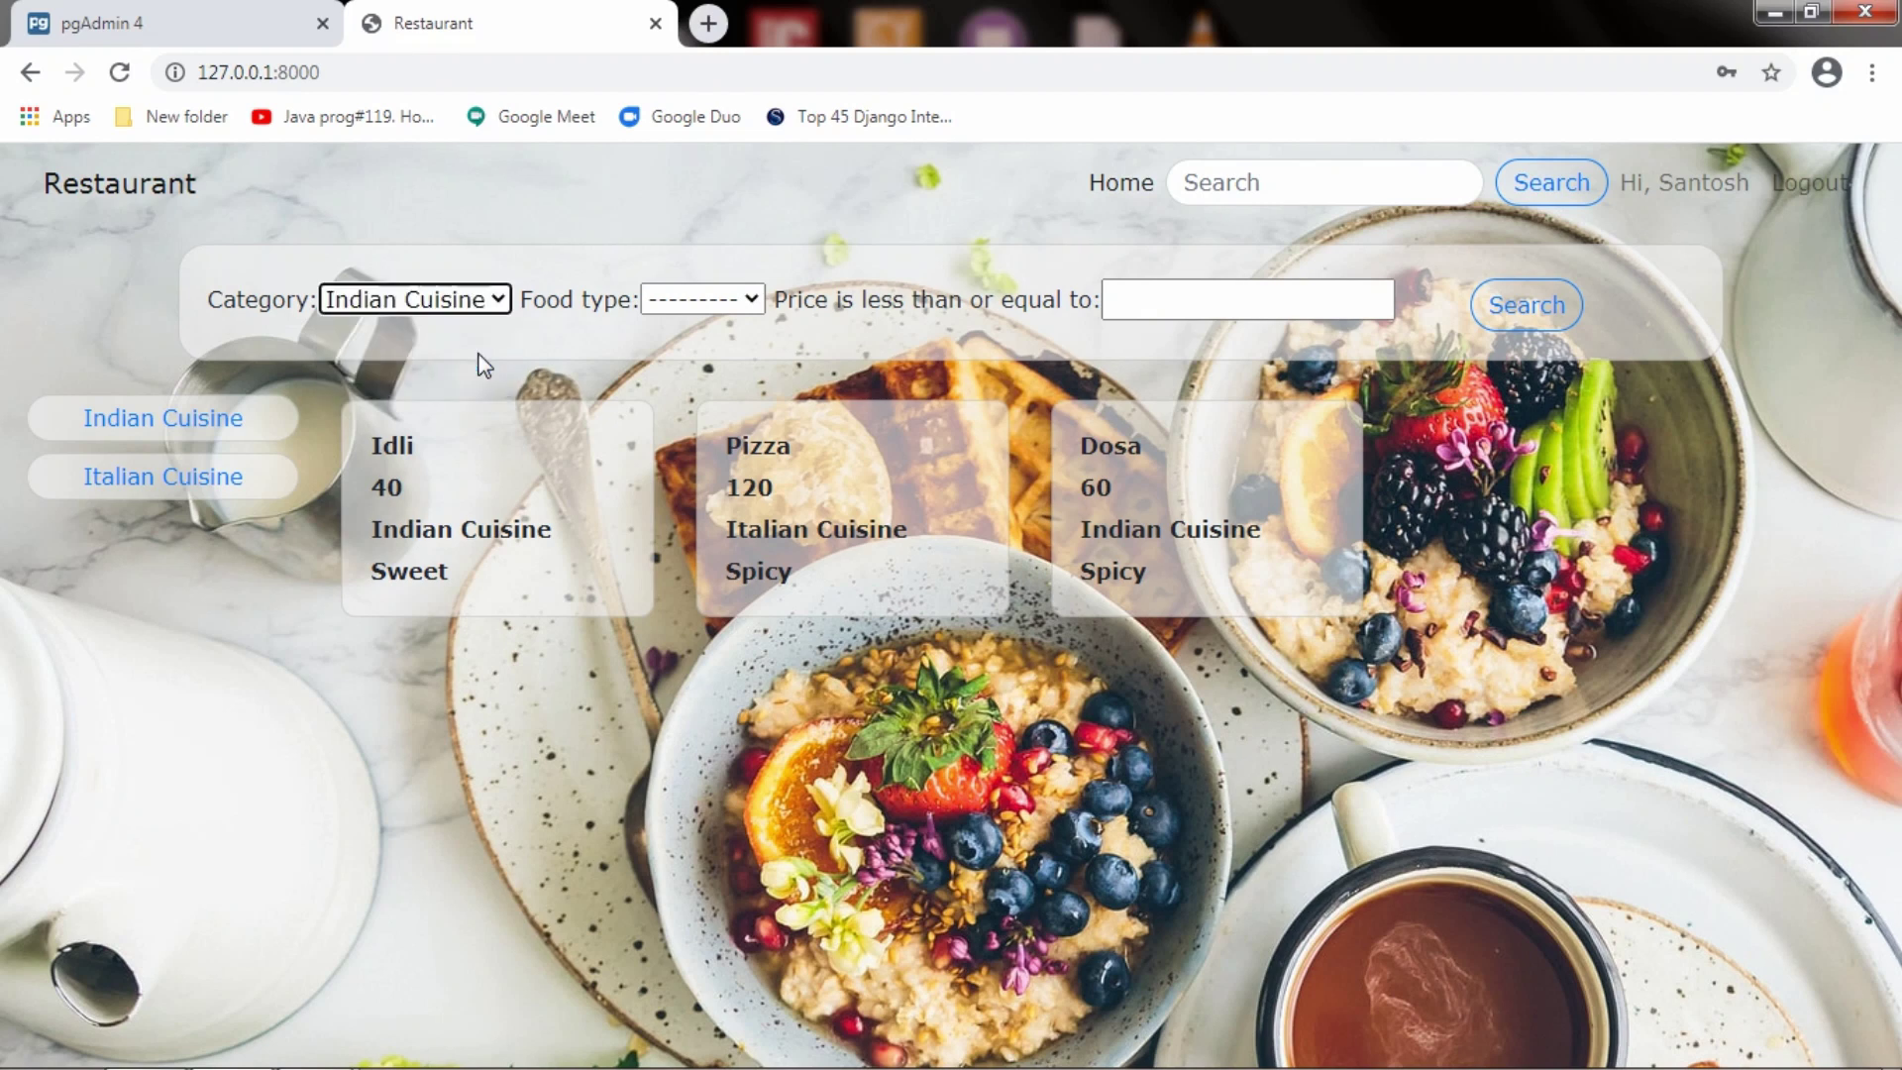
click(1516, 309)
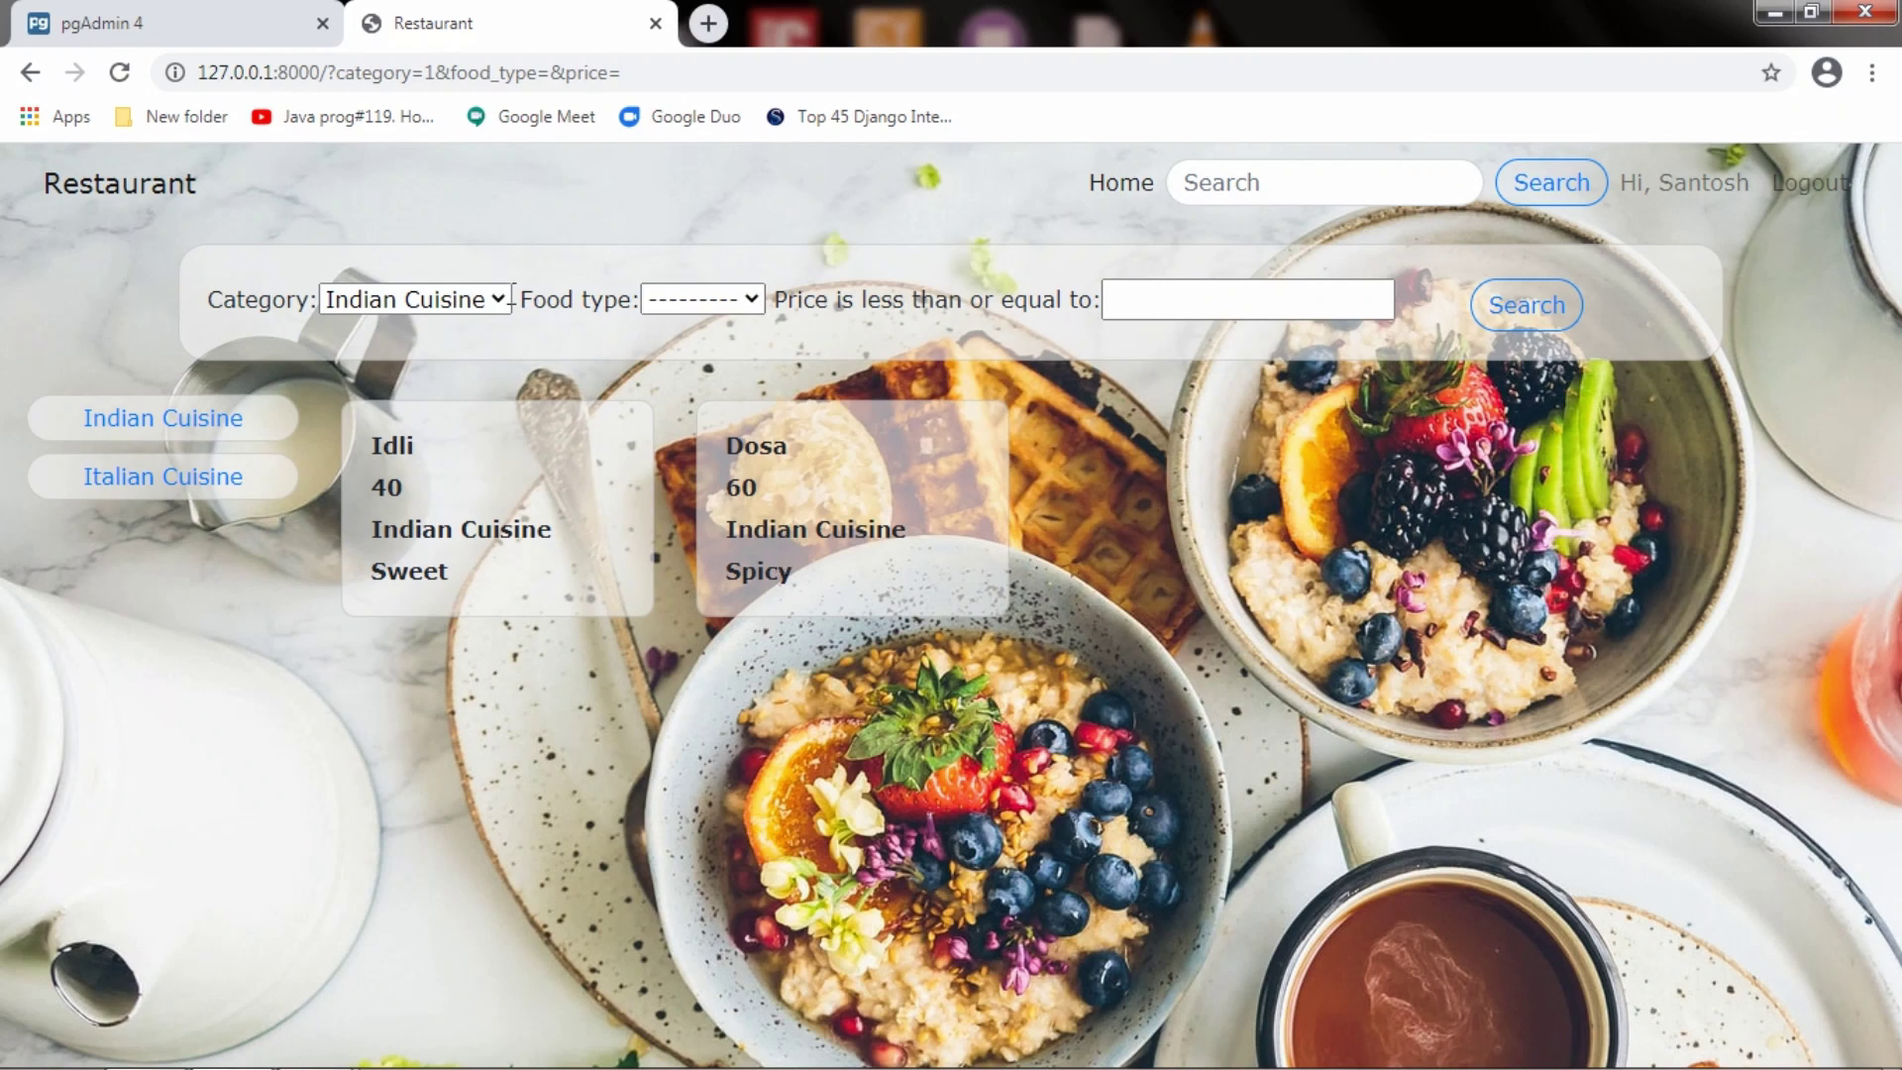
click(505, 299)
click(426, 387)
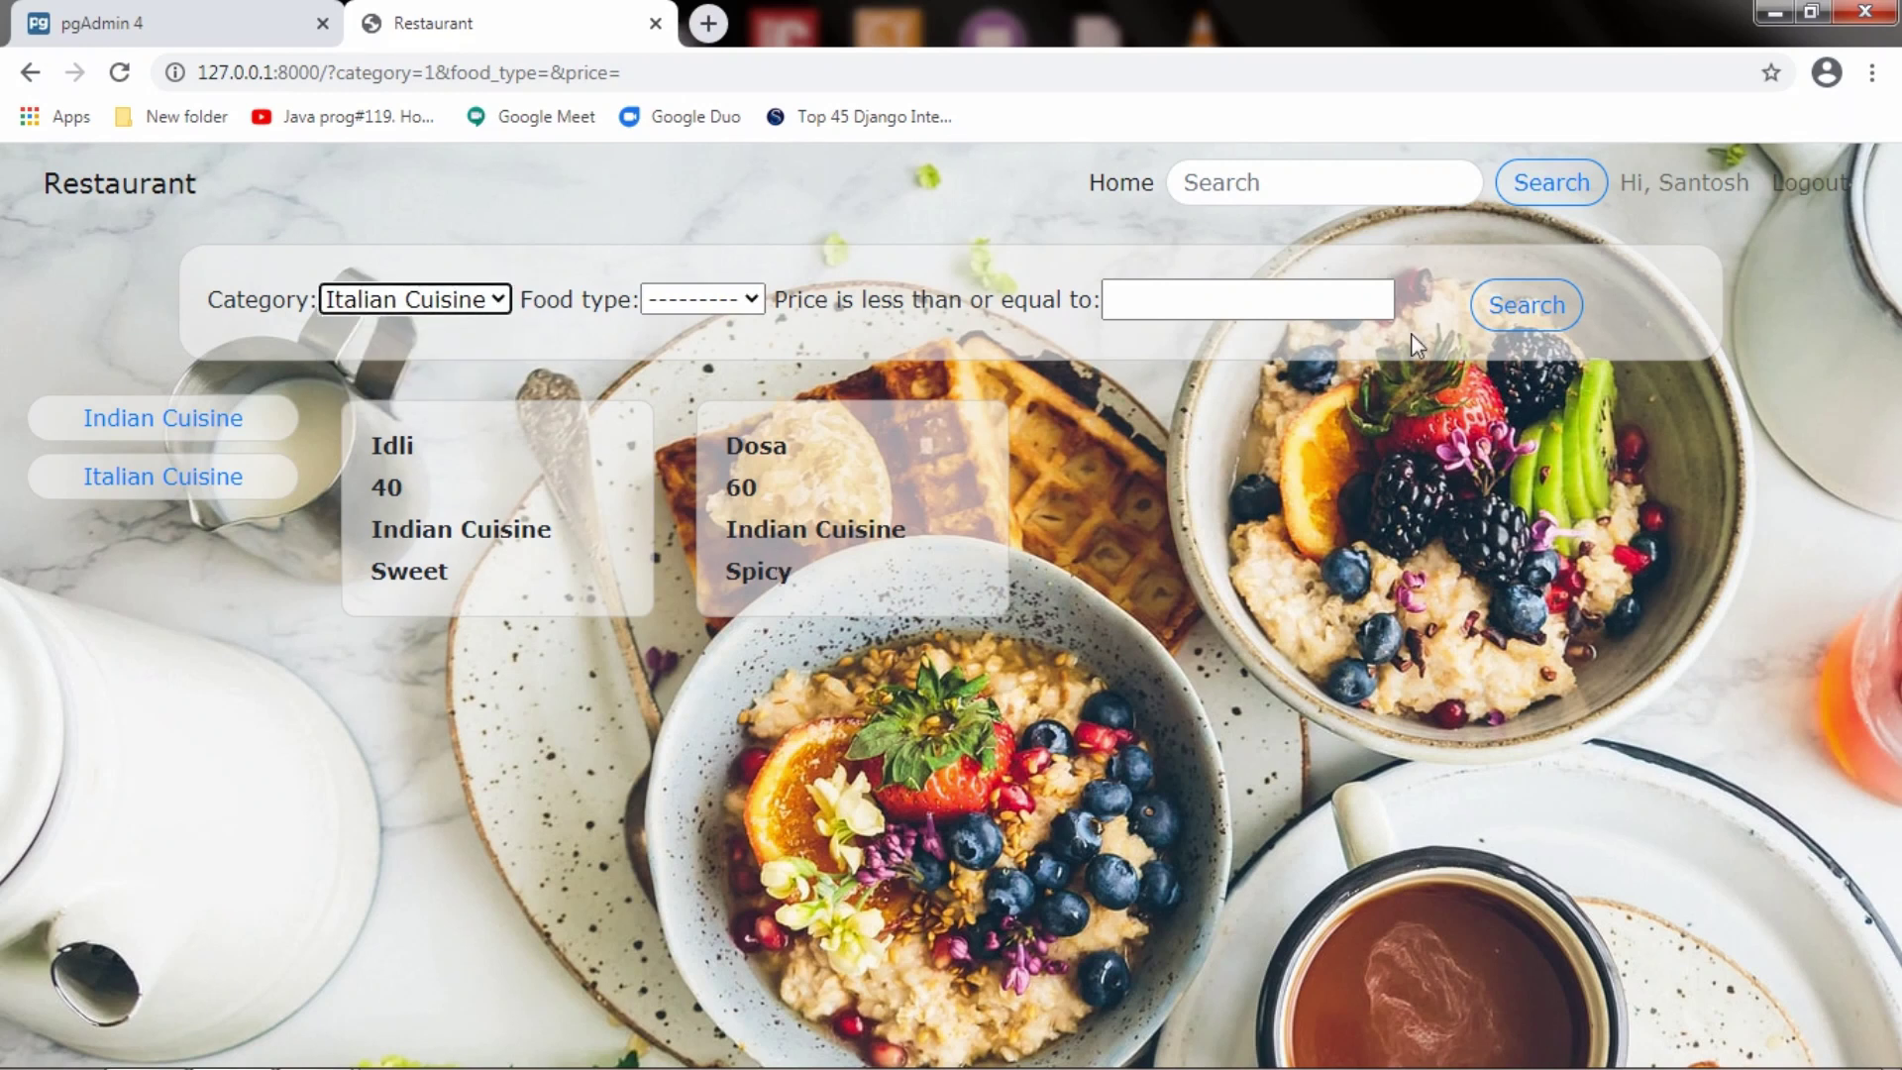
click(1516, 307)
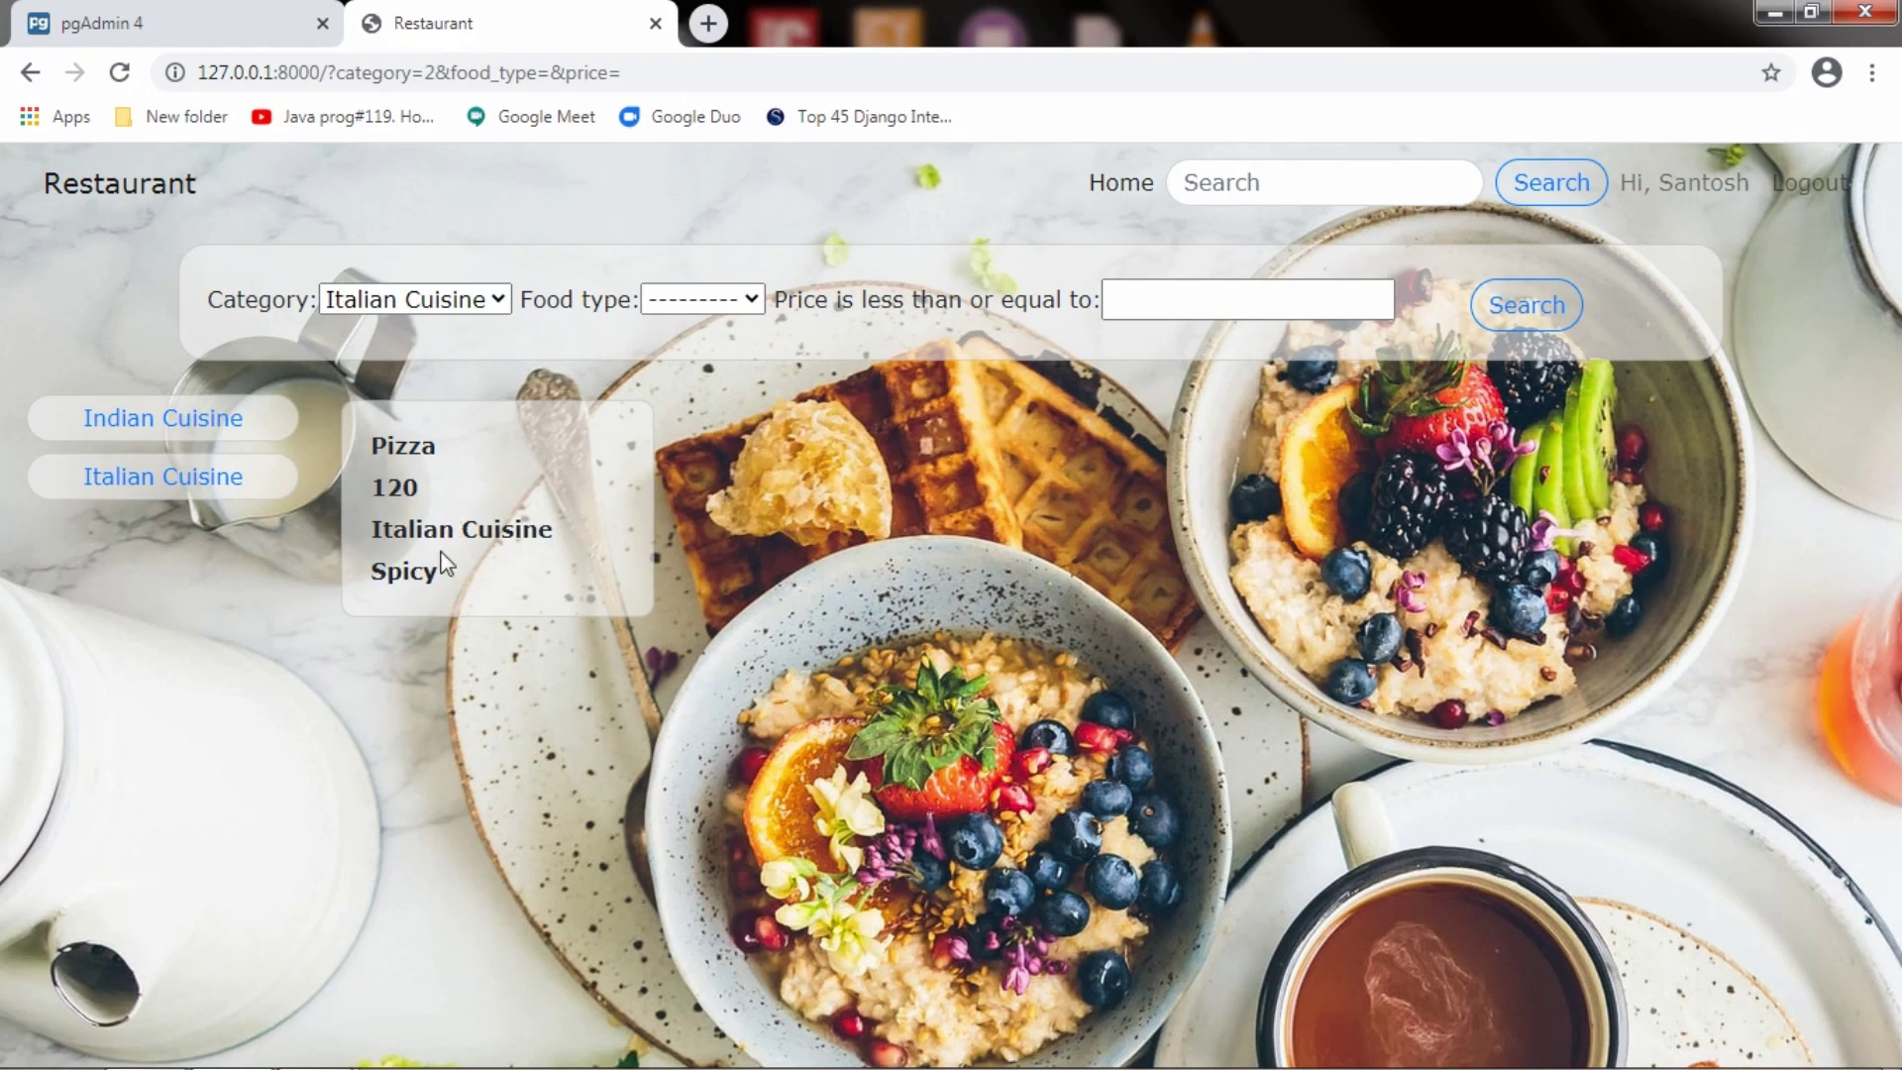
Filter by Indian Cuisine with food type Sweet, then switch the food type to Spicy
click(495, 306)
click(473, 352)
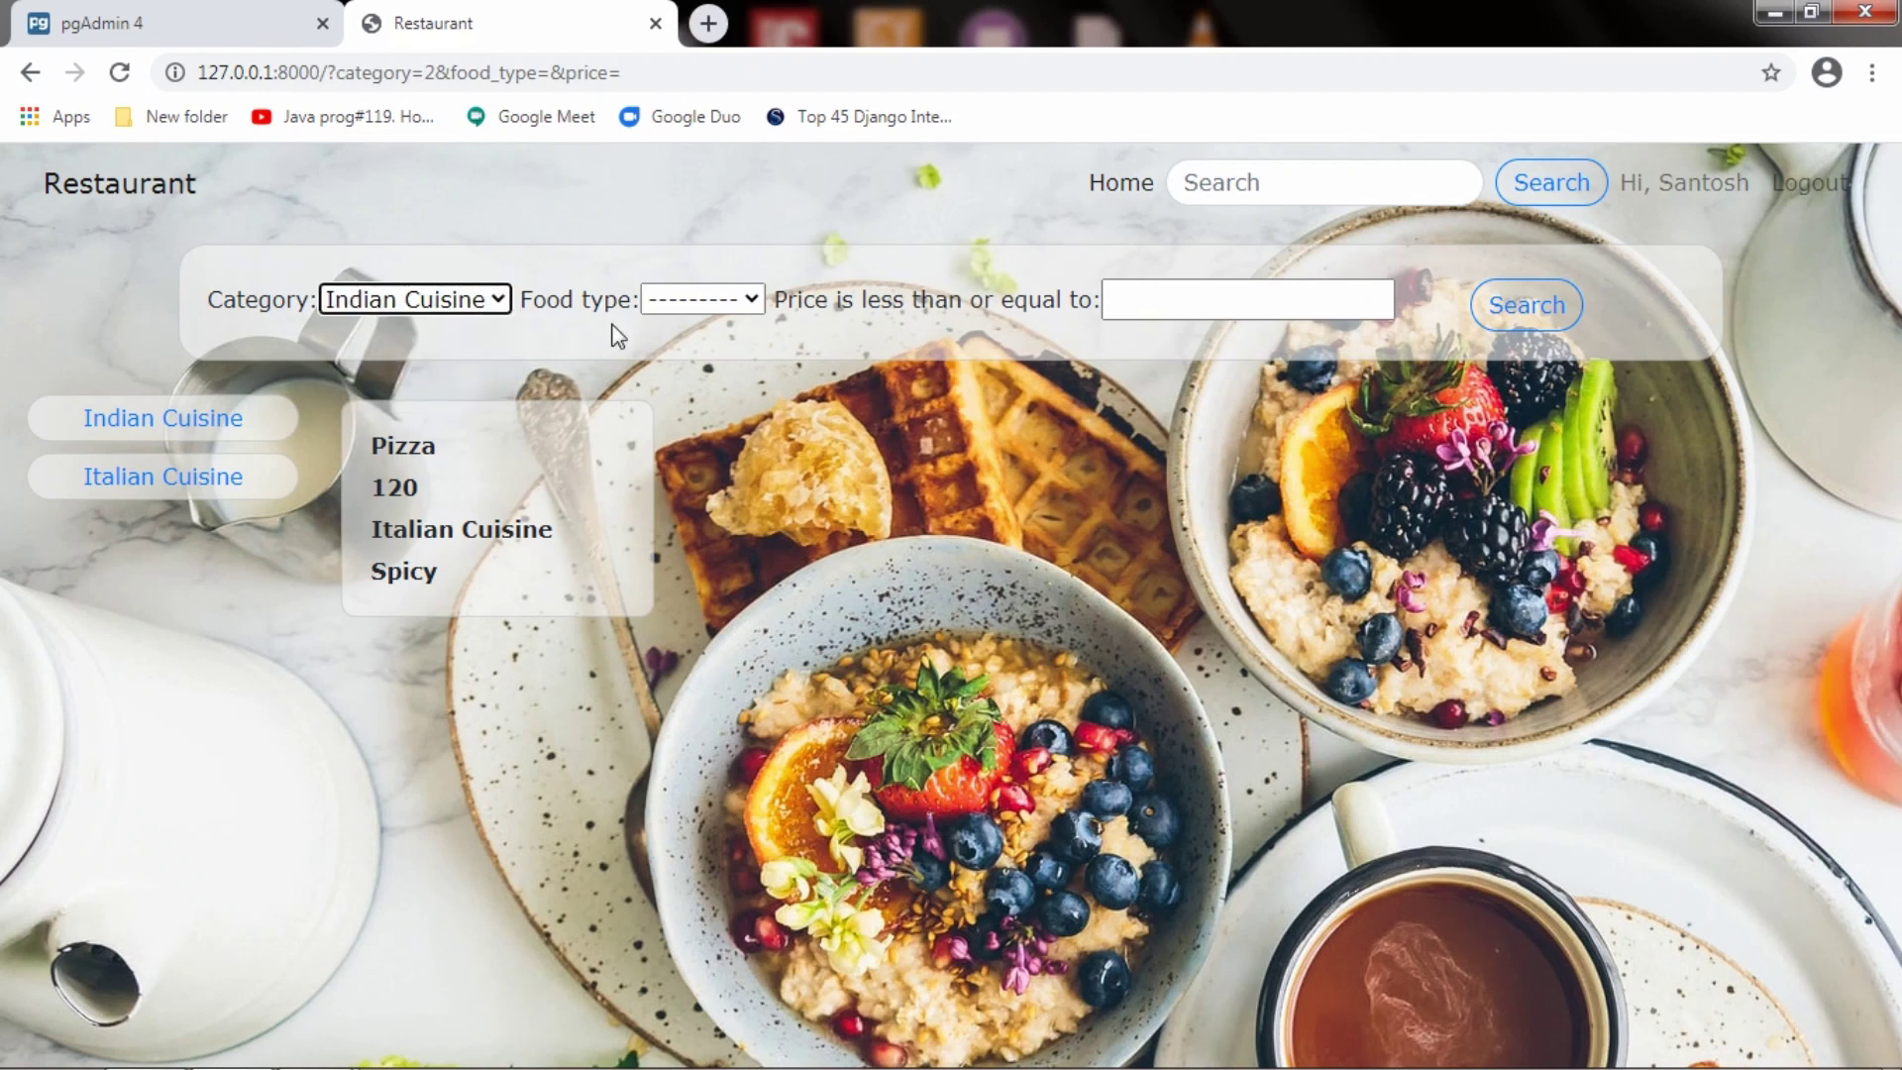
click(676, 311)
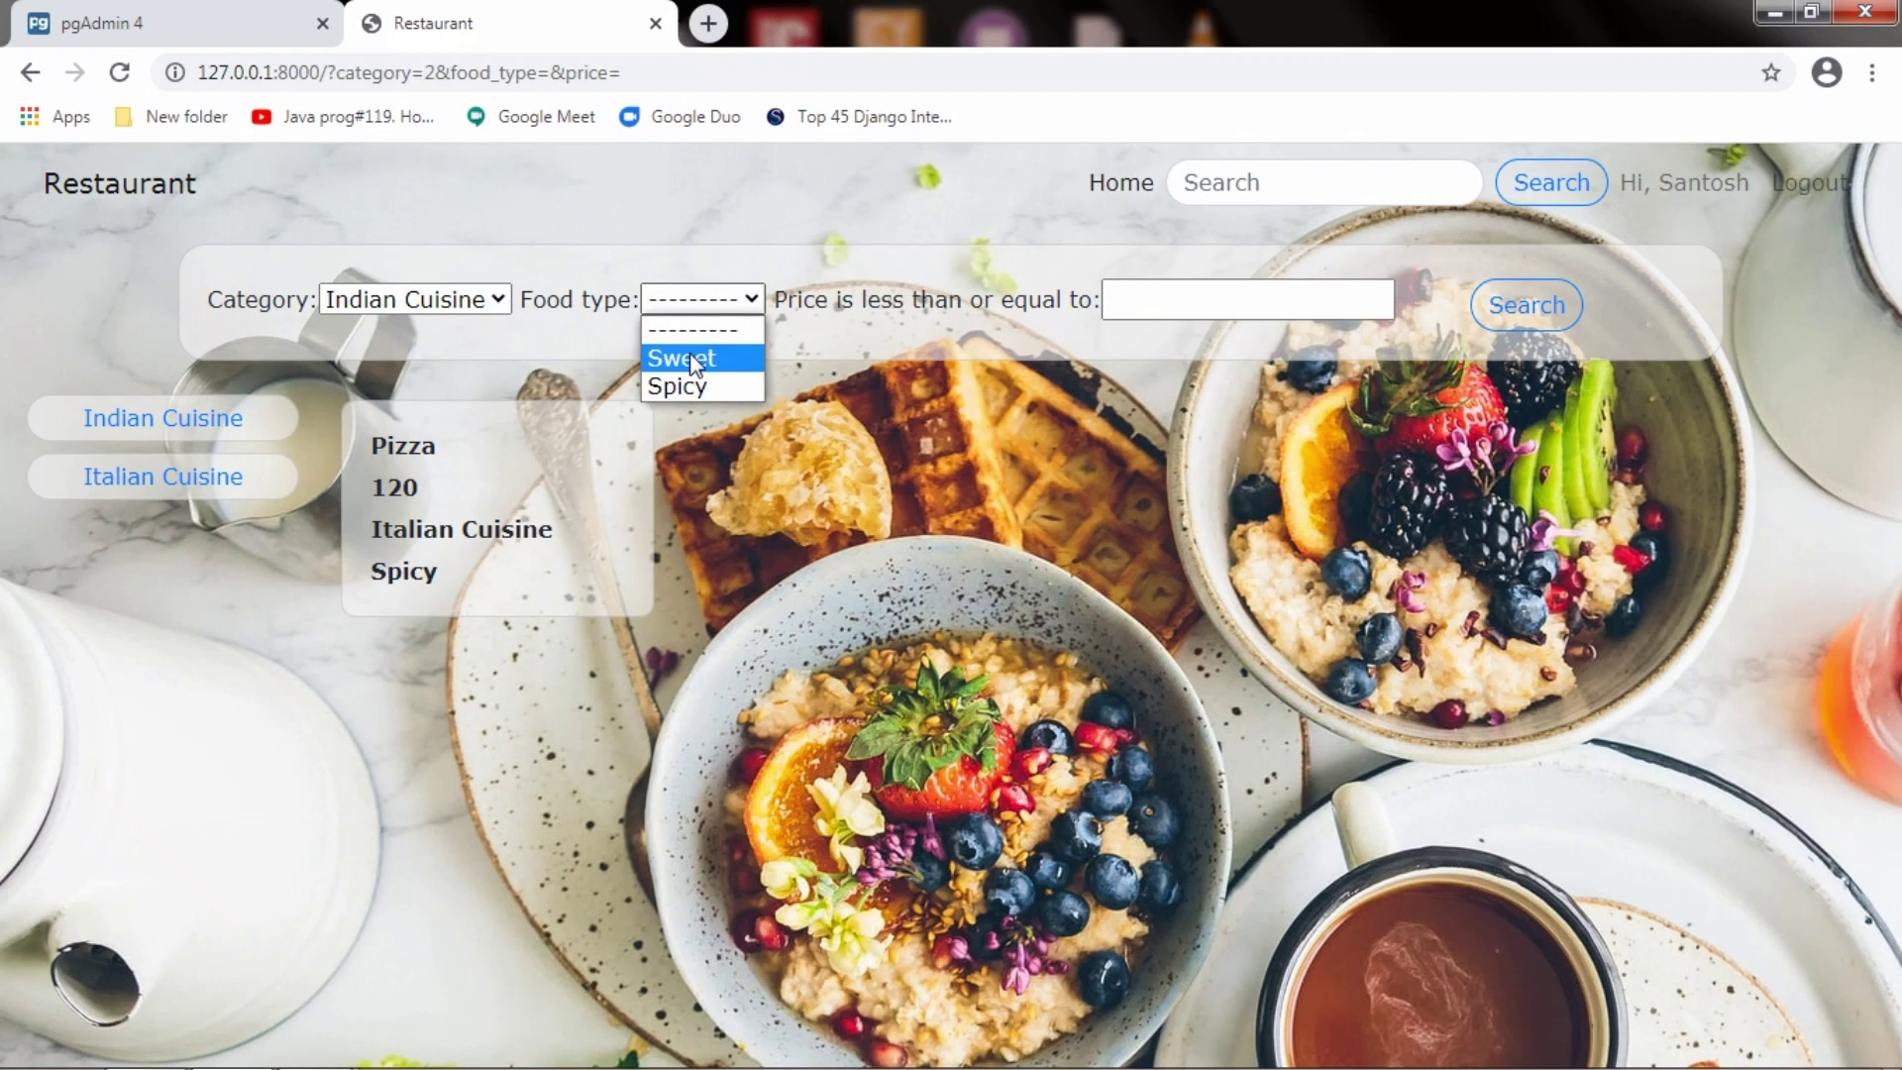
click(691, 356)
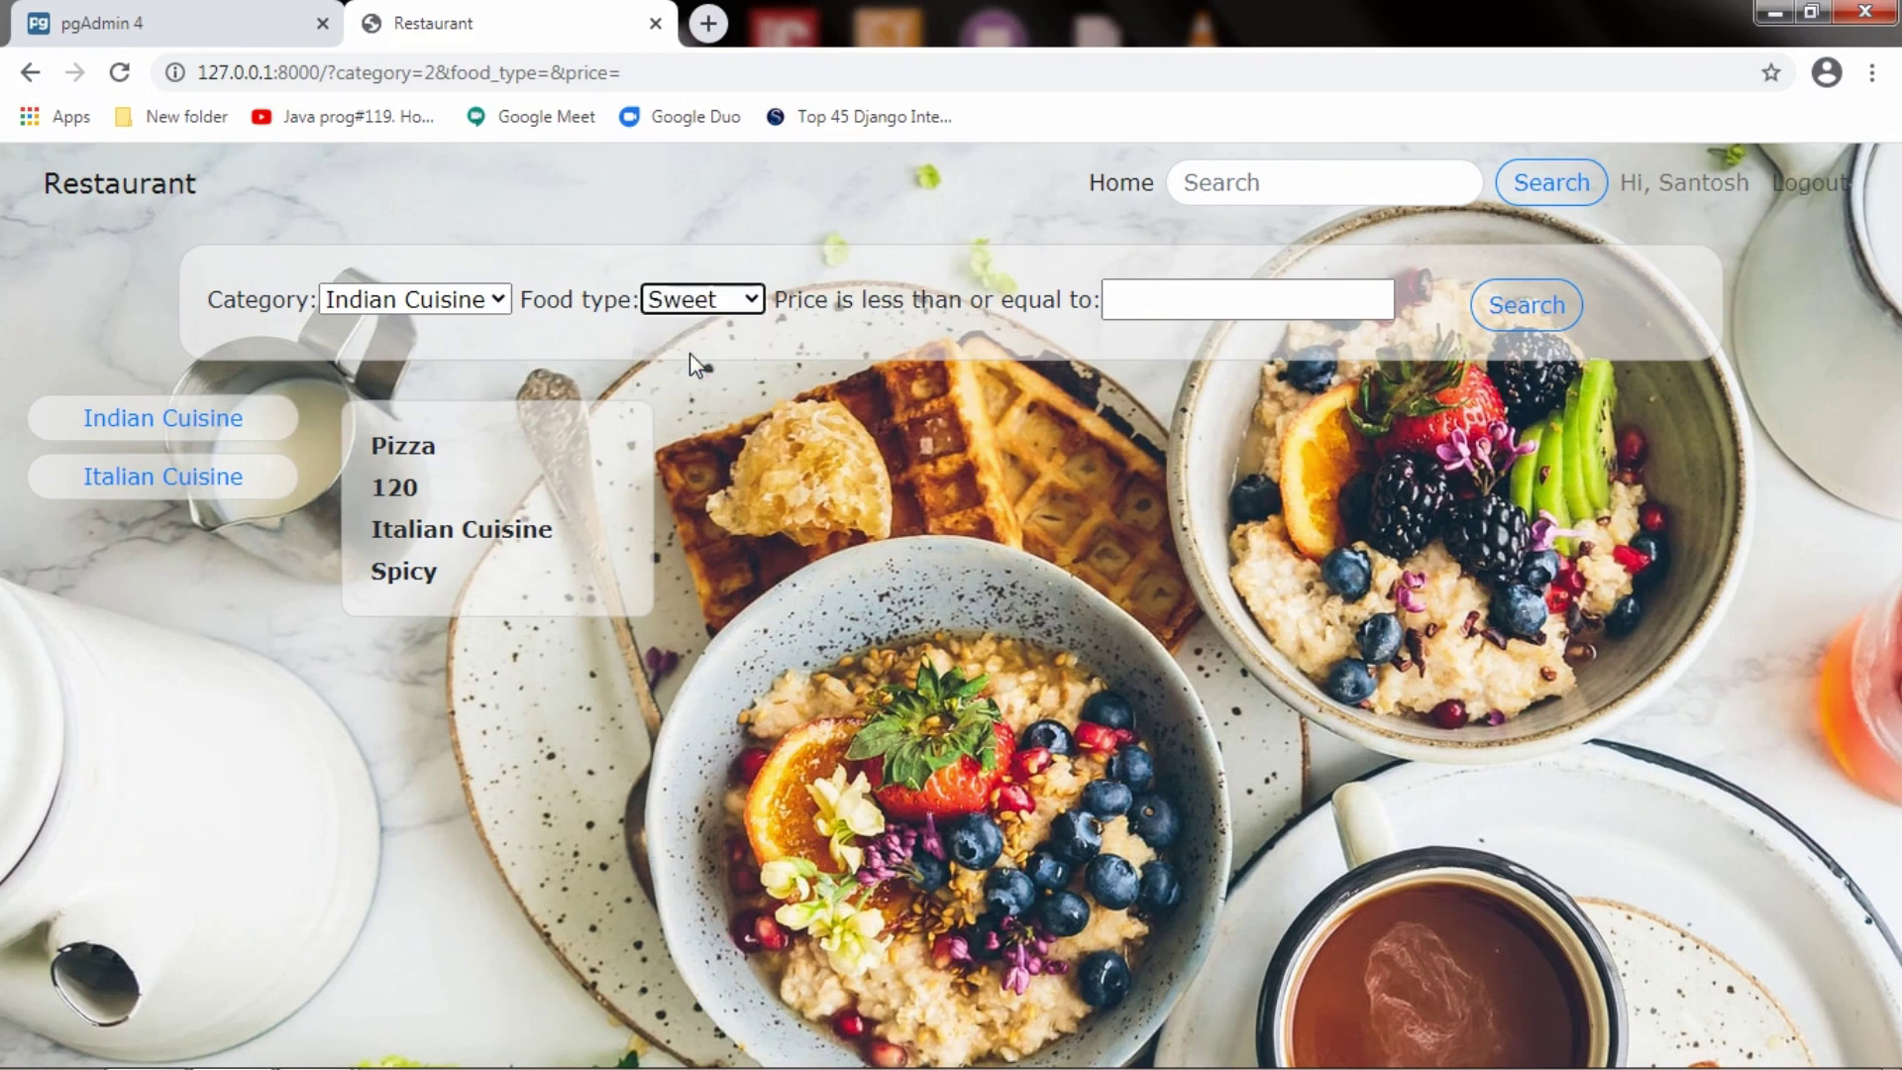
click(1510, 313)
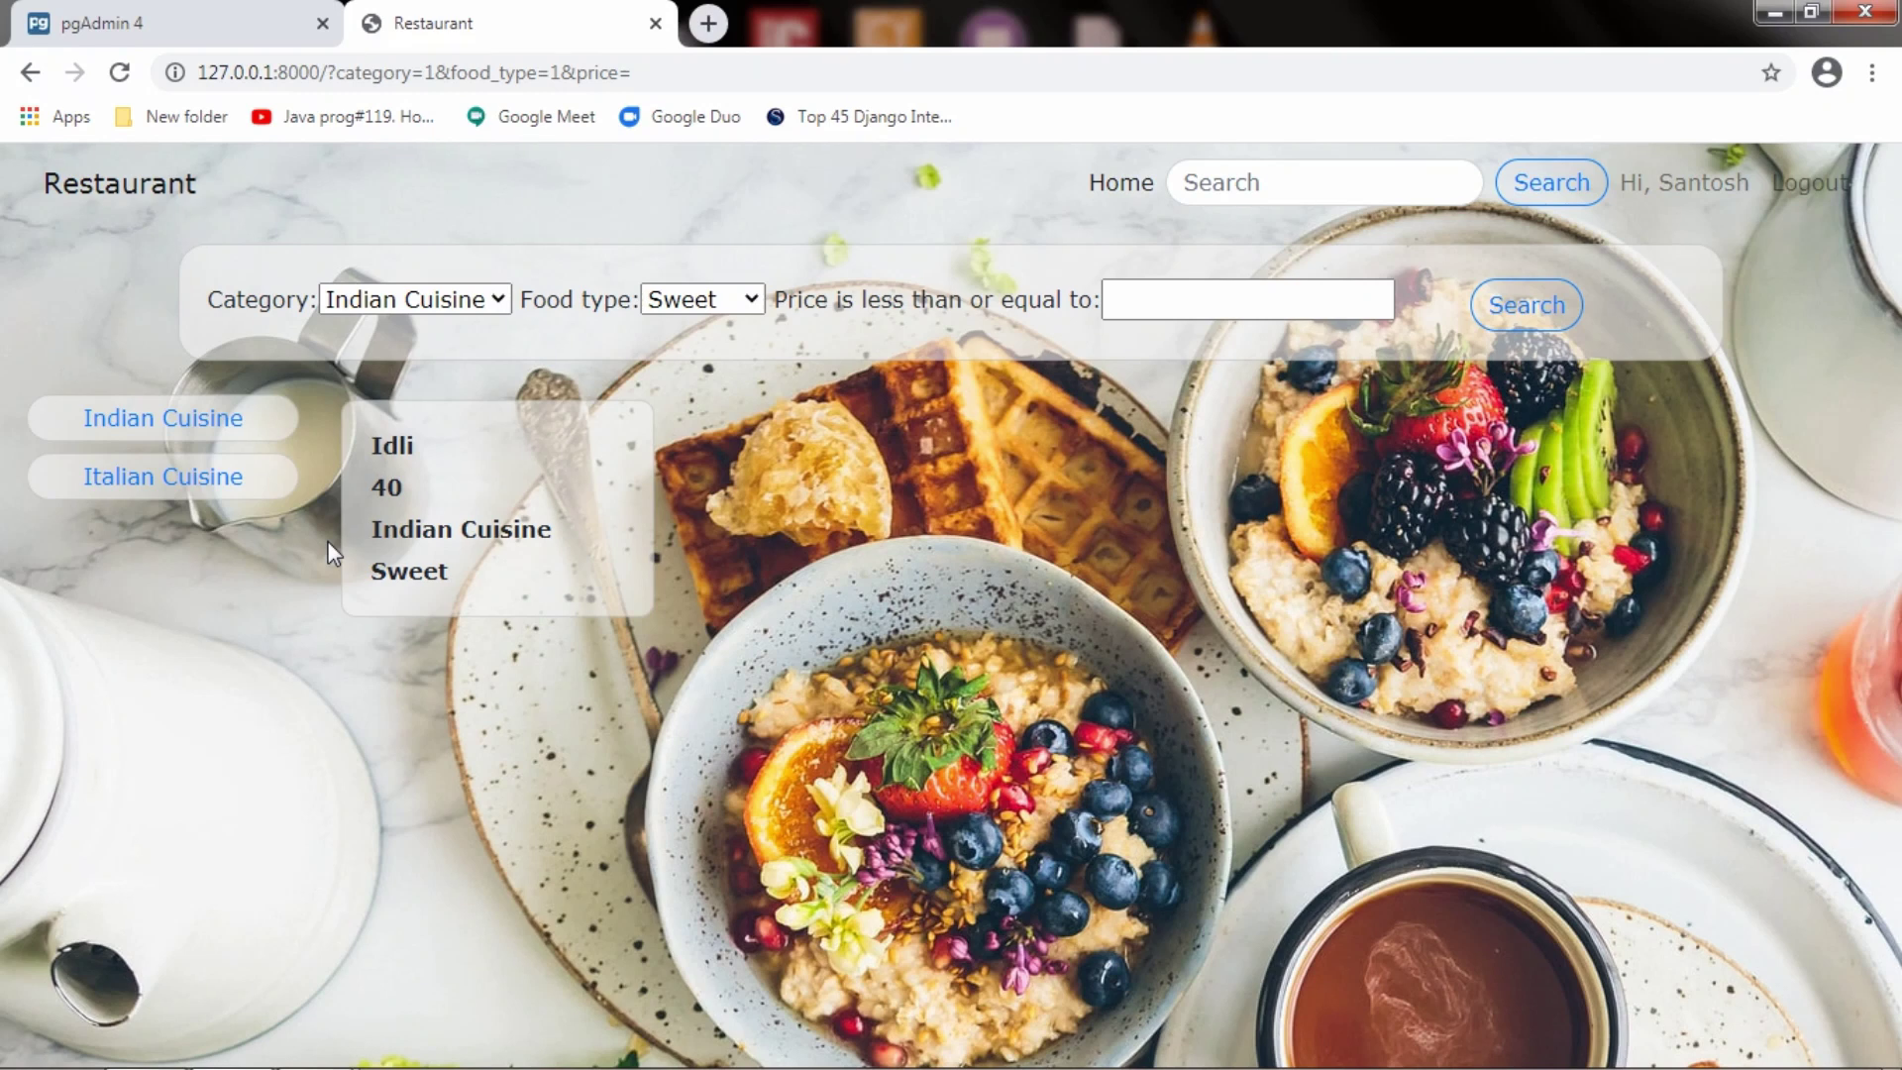
click(752, 300)
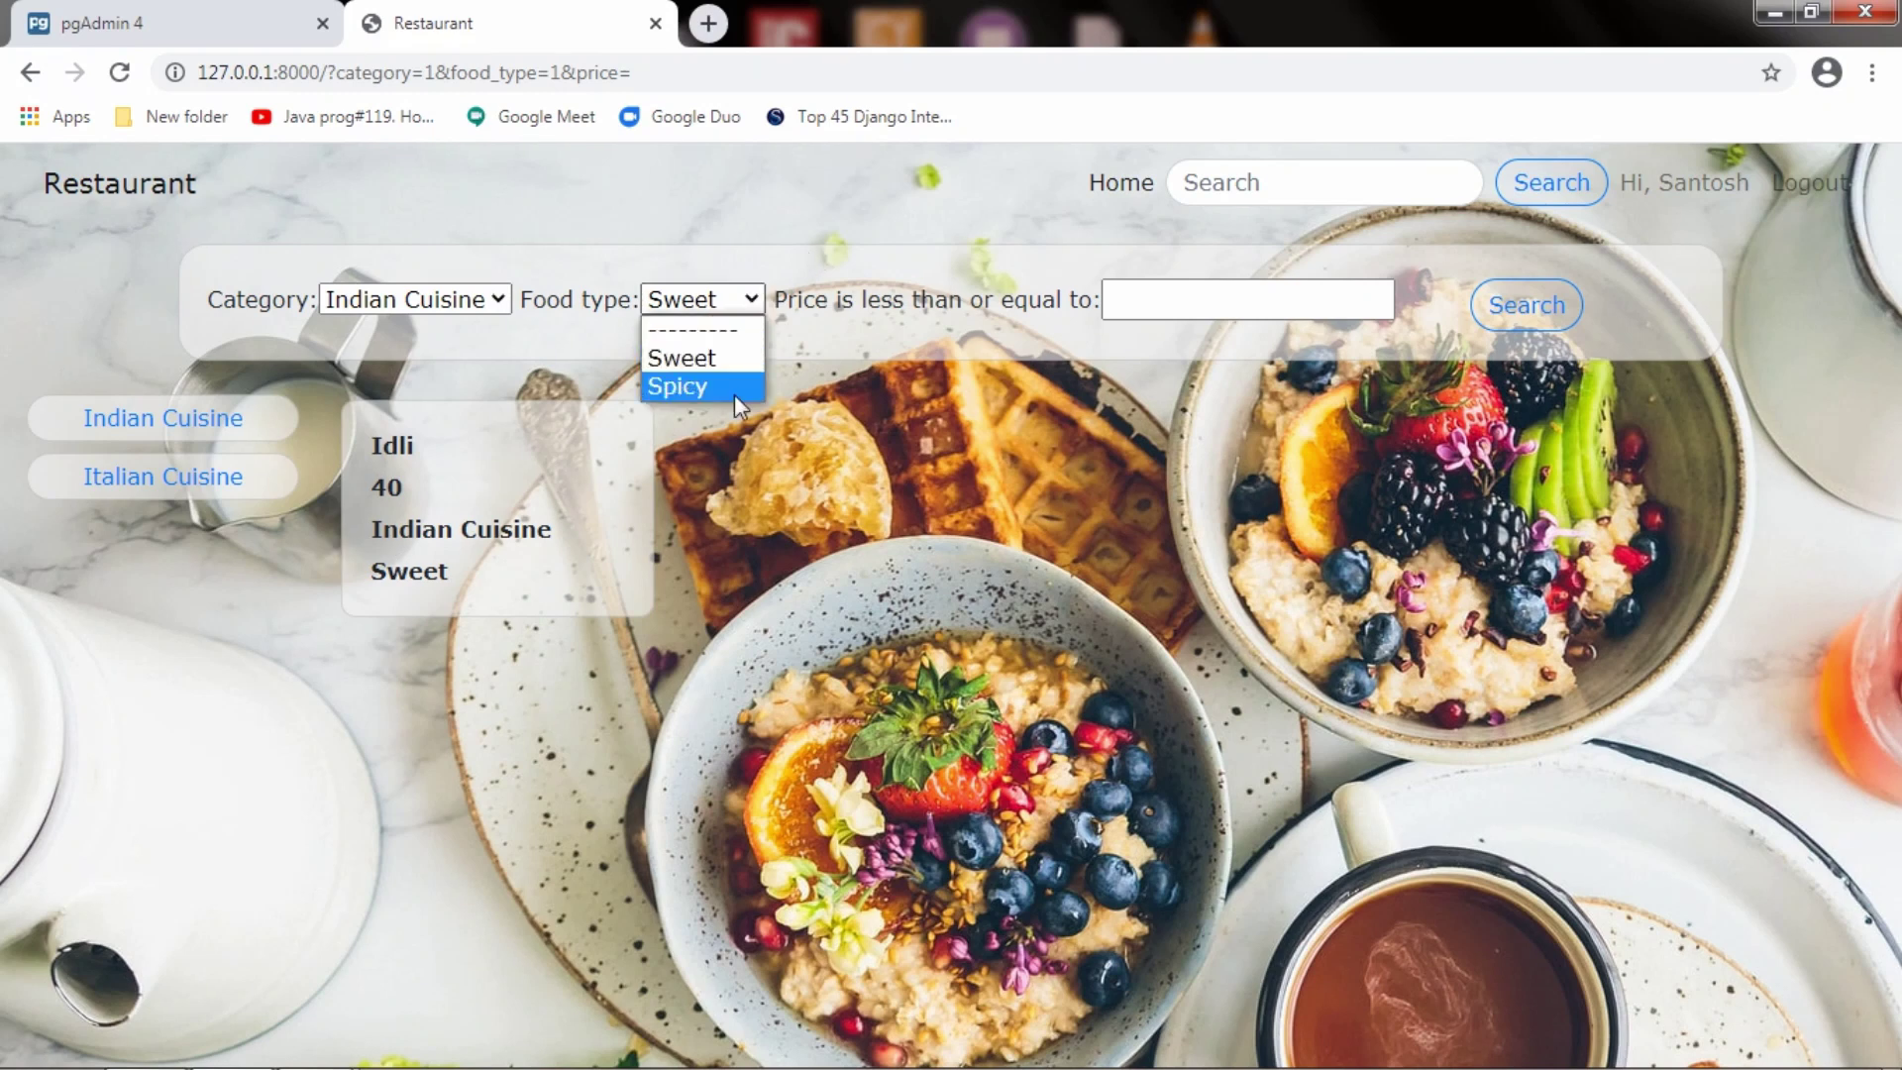
click(734, 395)
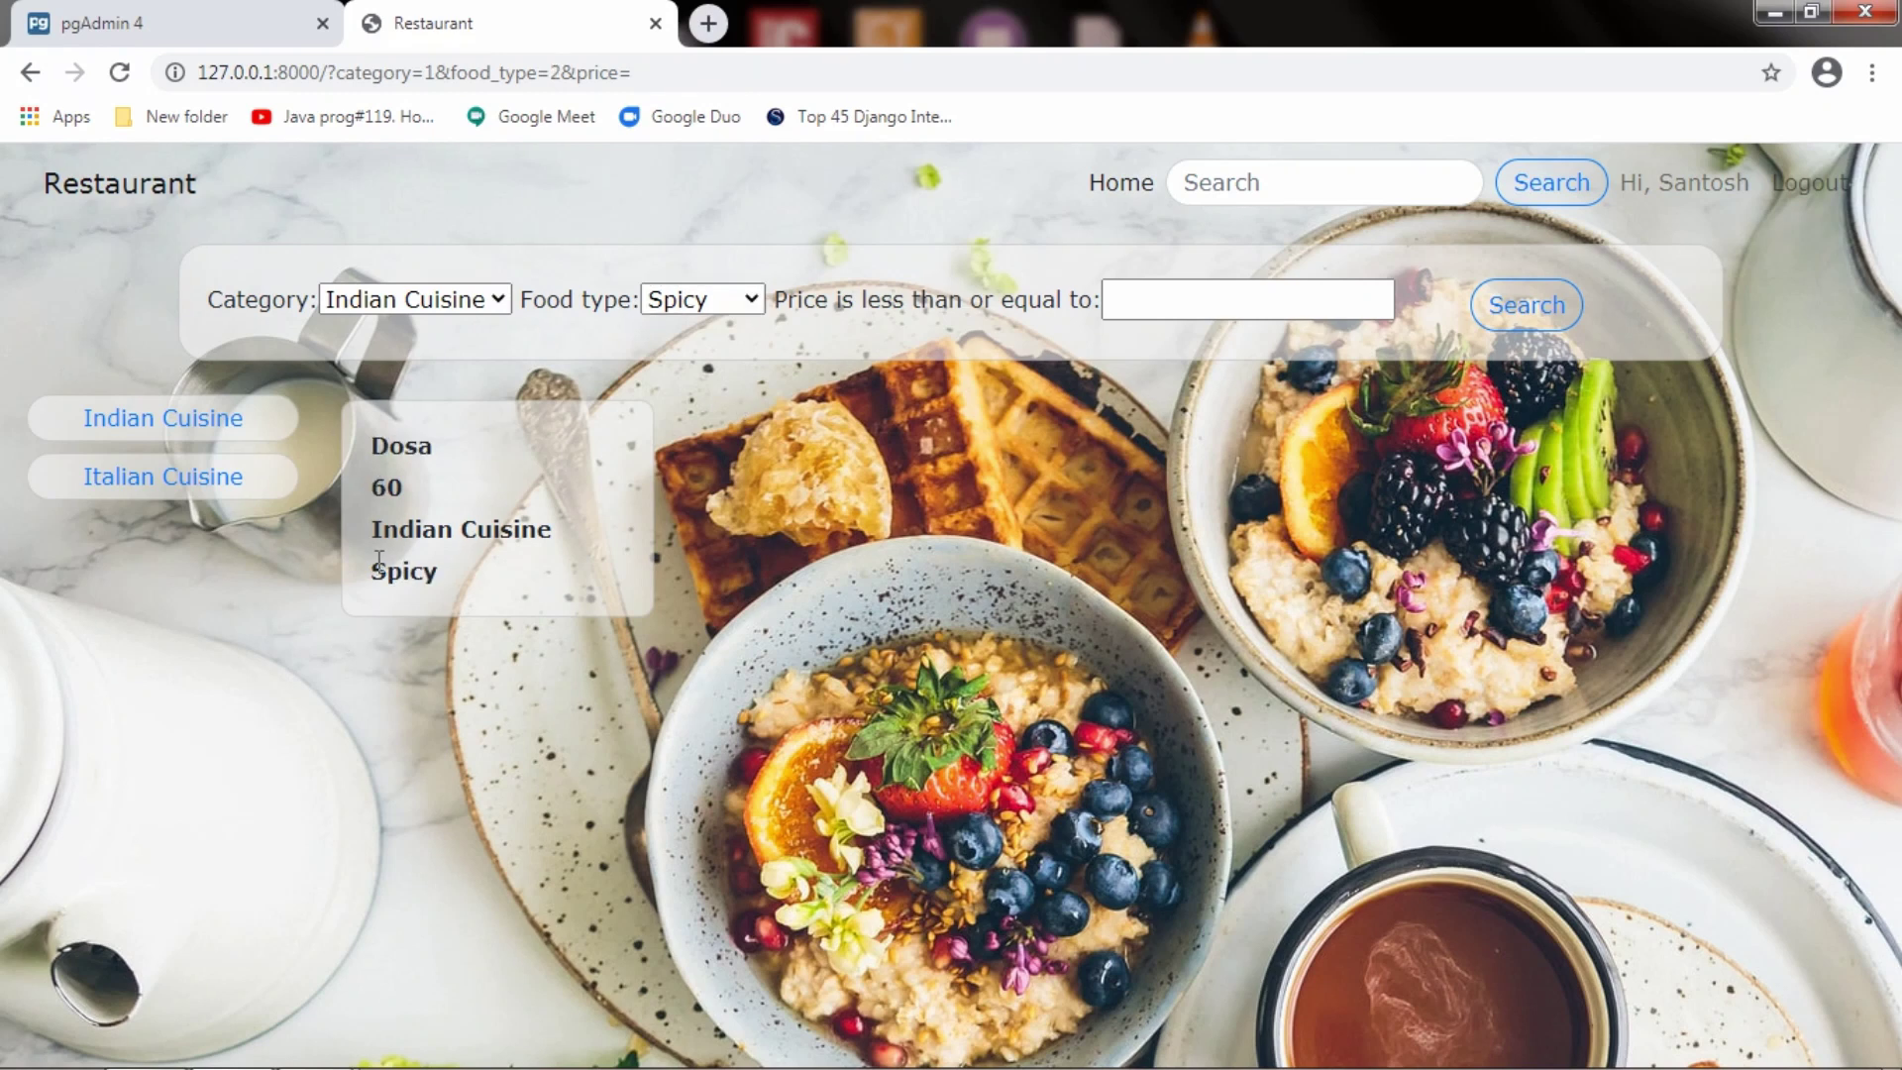
Clear the food type and search, then filter by Italian Cuisine and Spicy
click(747, 311)
click(746, 324)
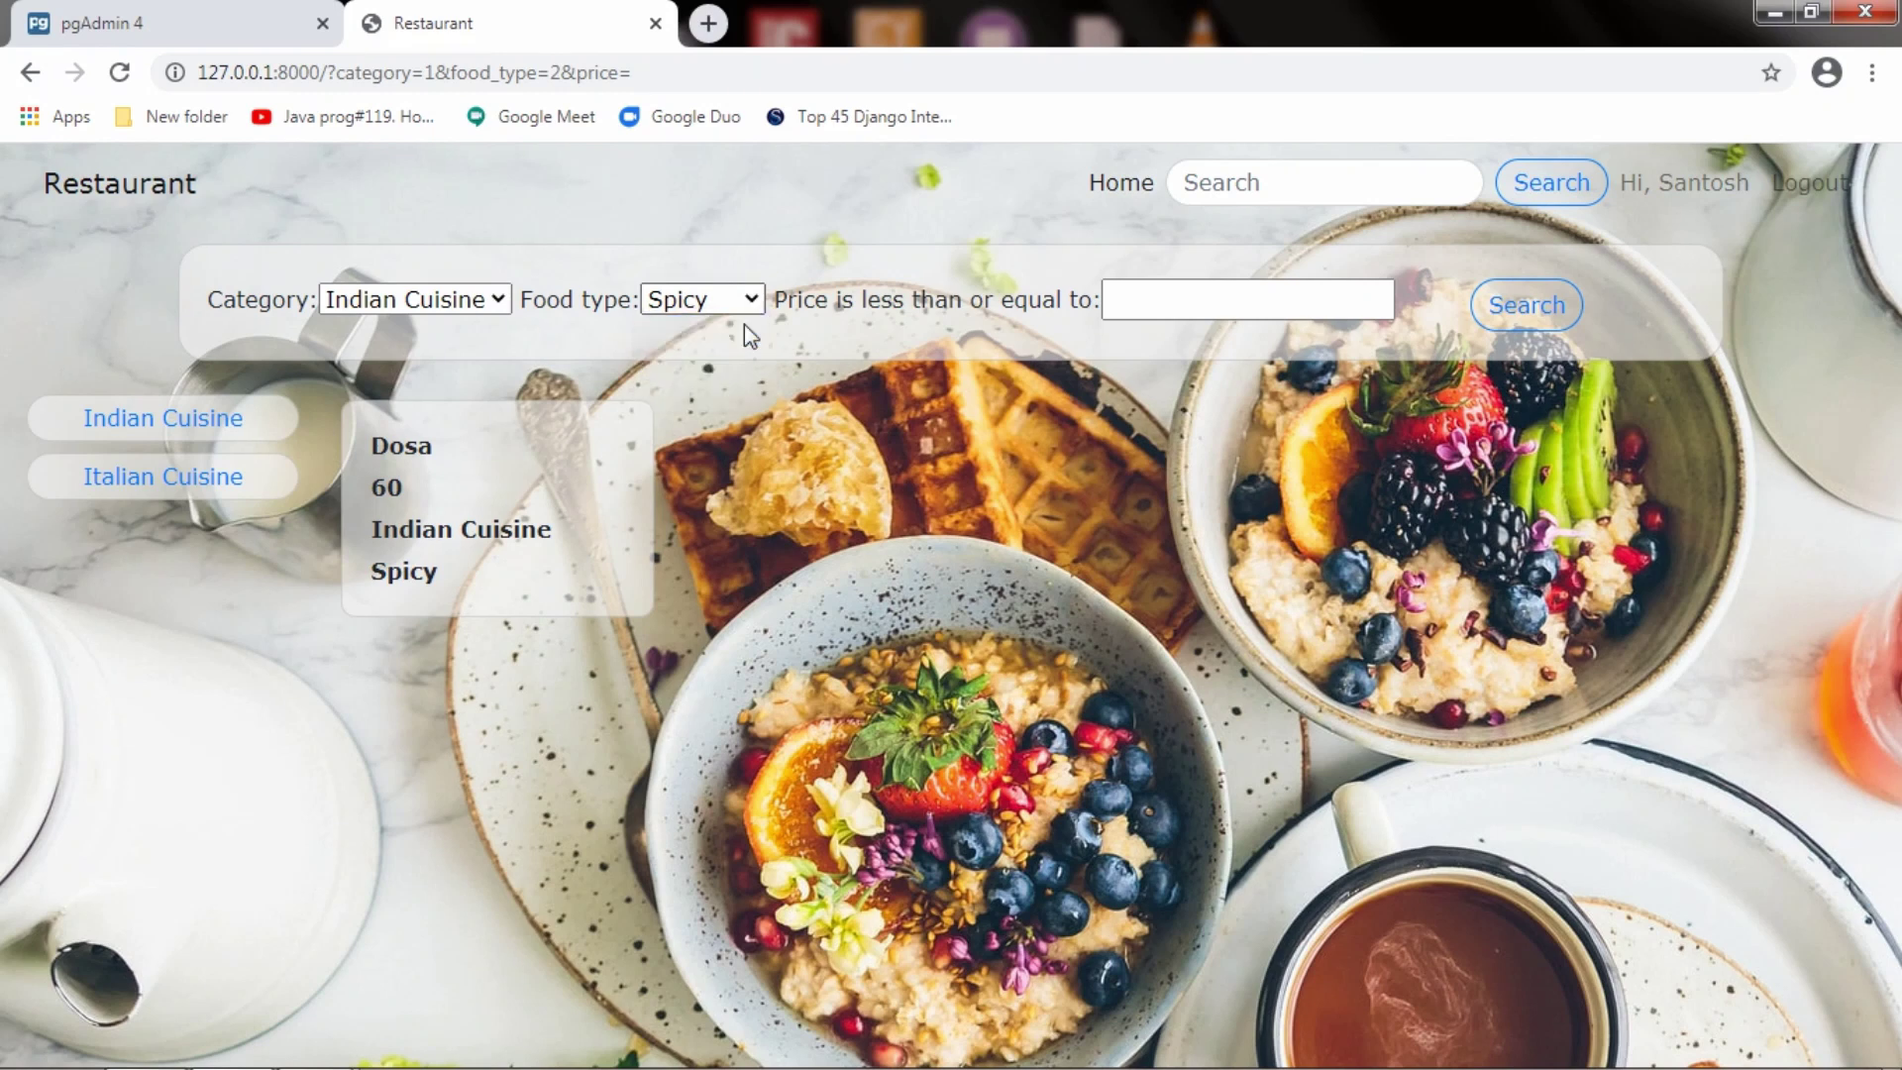
click(1510, 323)
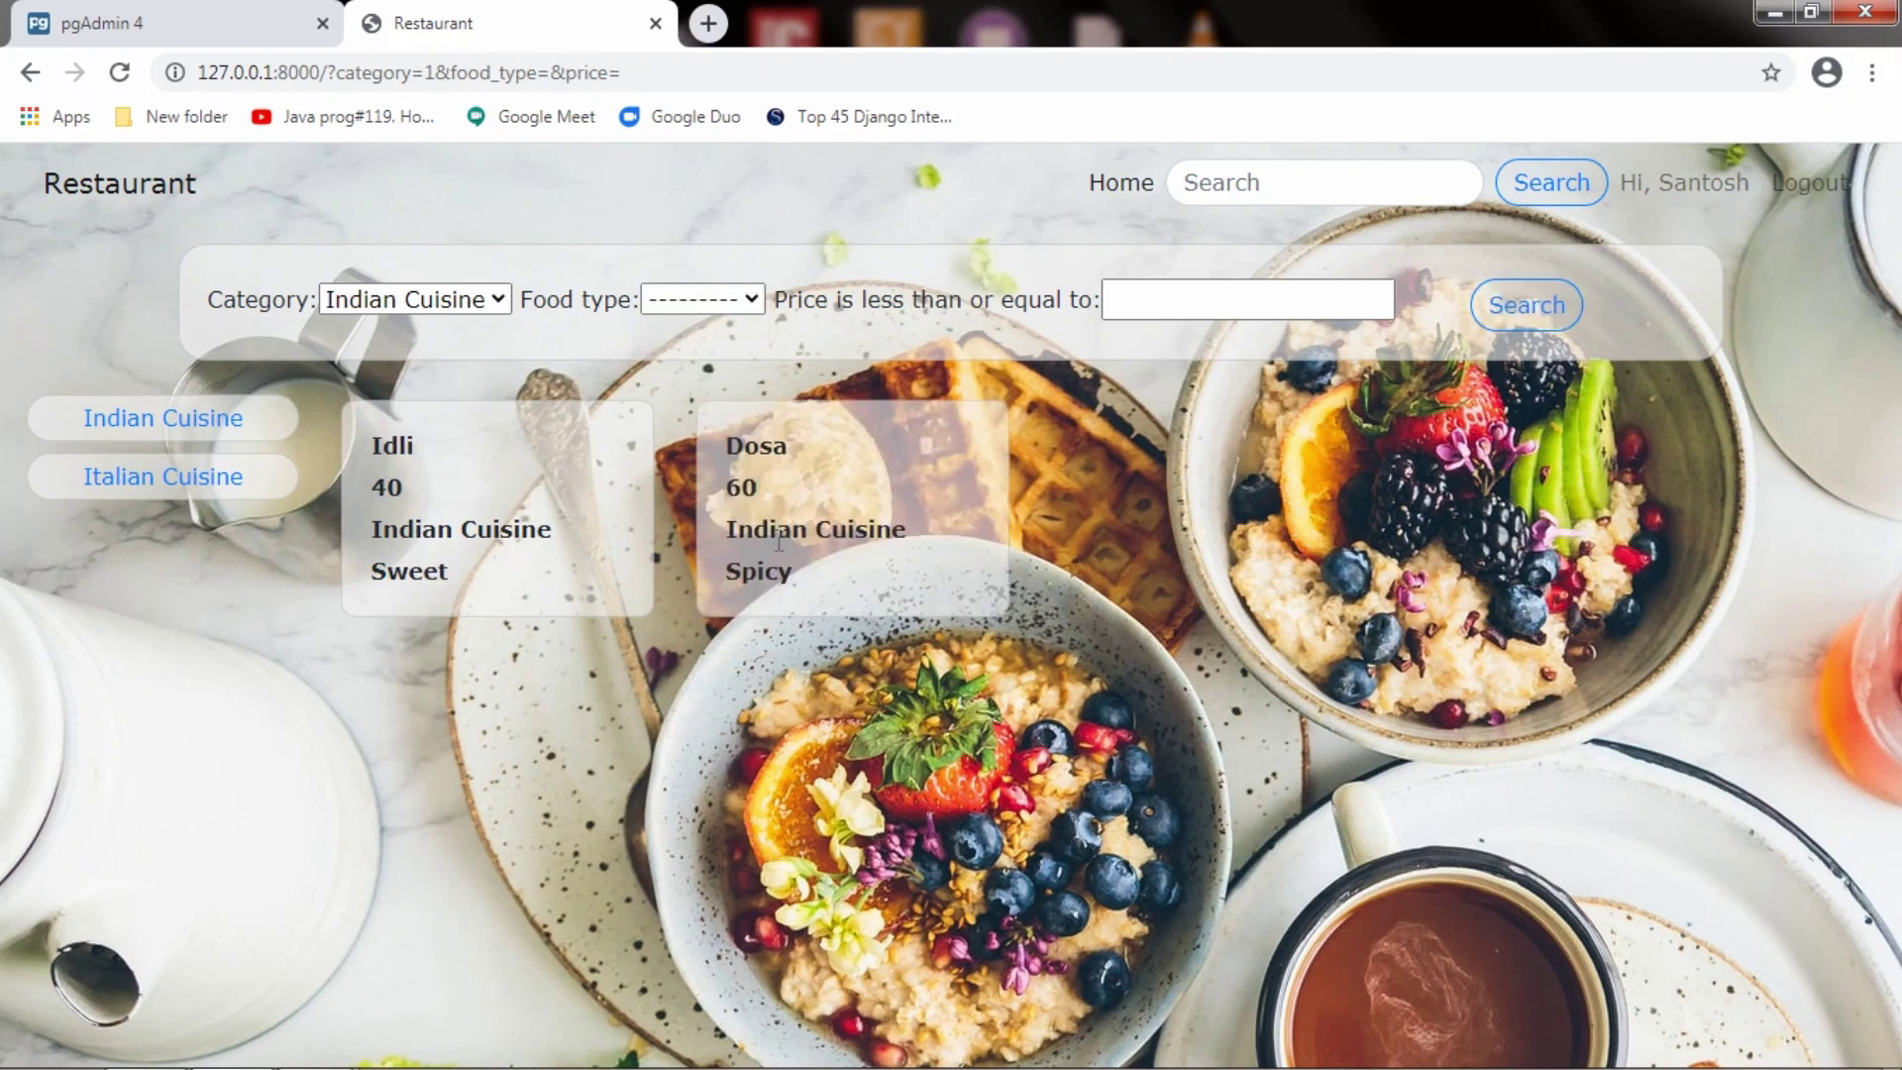
click(490, 309)
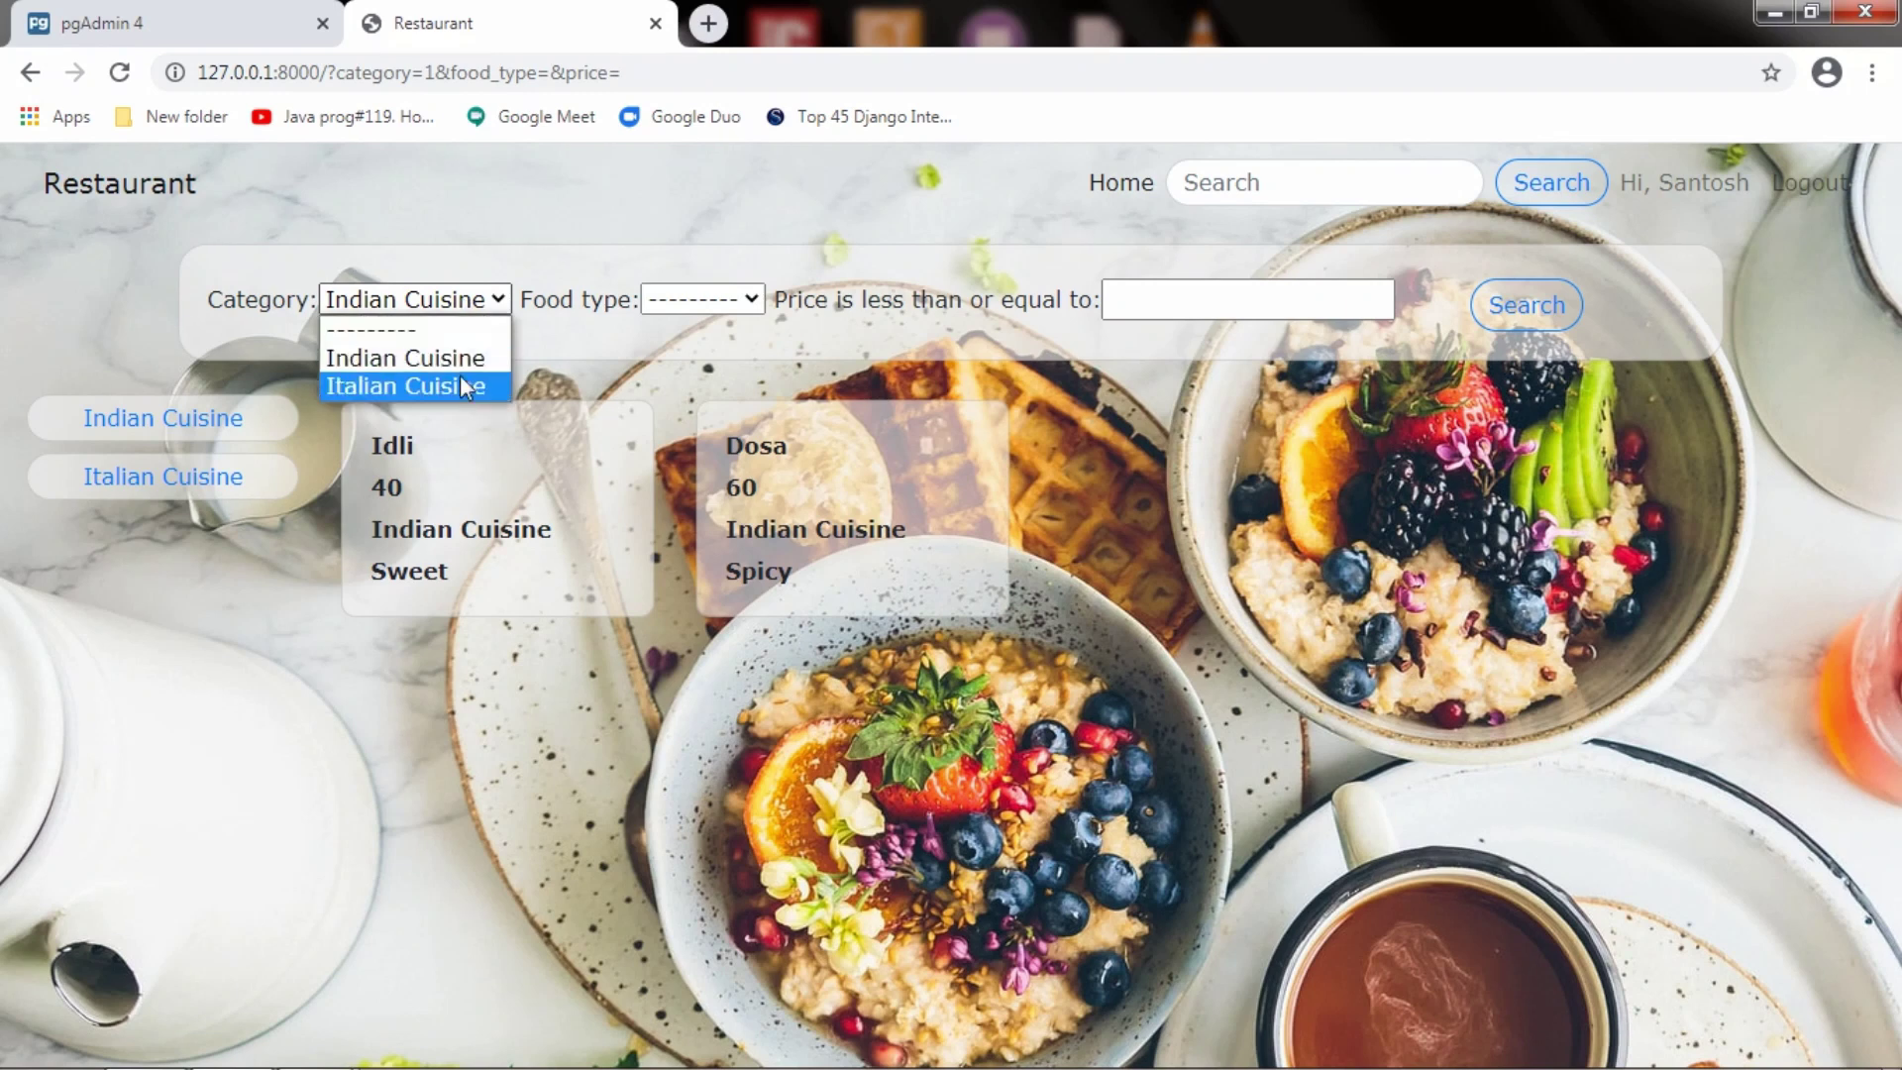
click(460, 385)
click(751, 297)
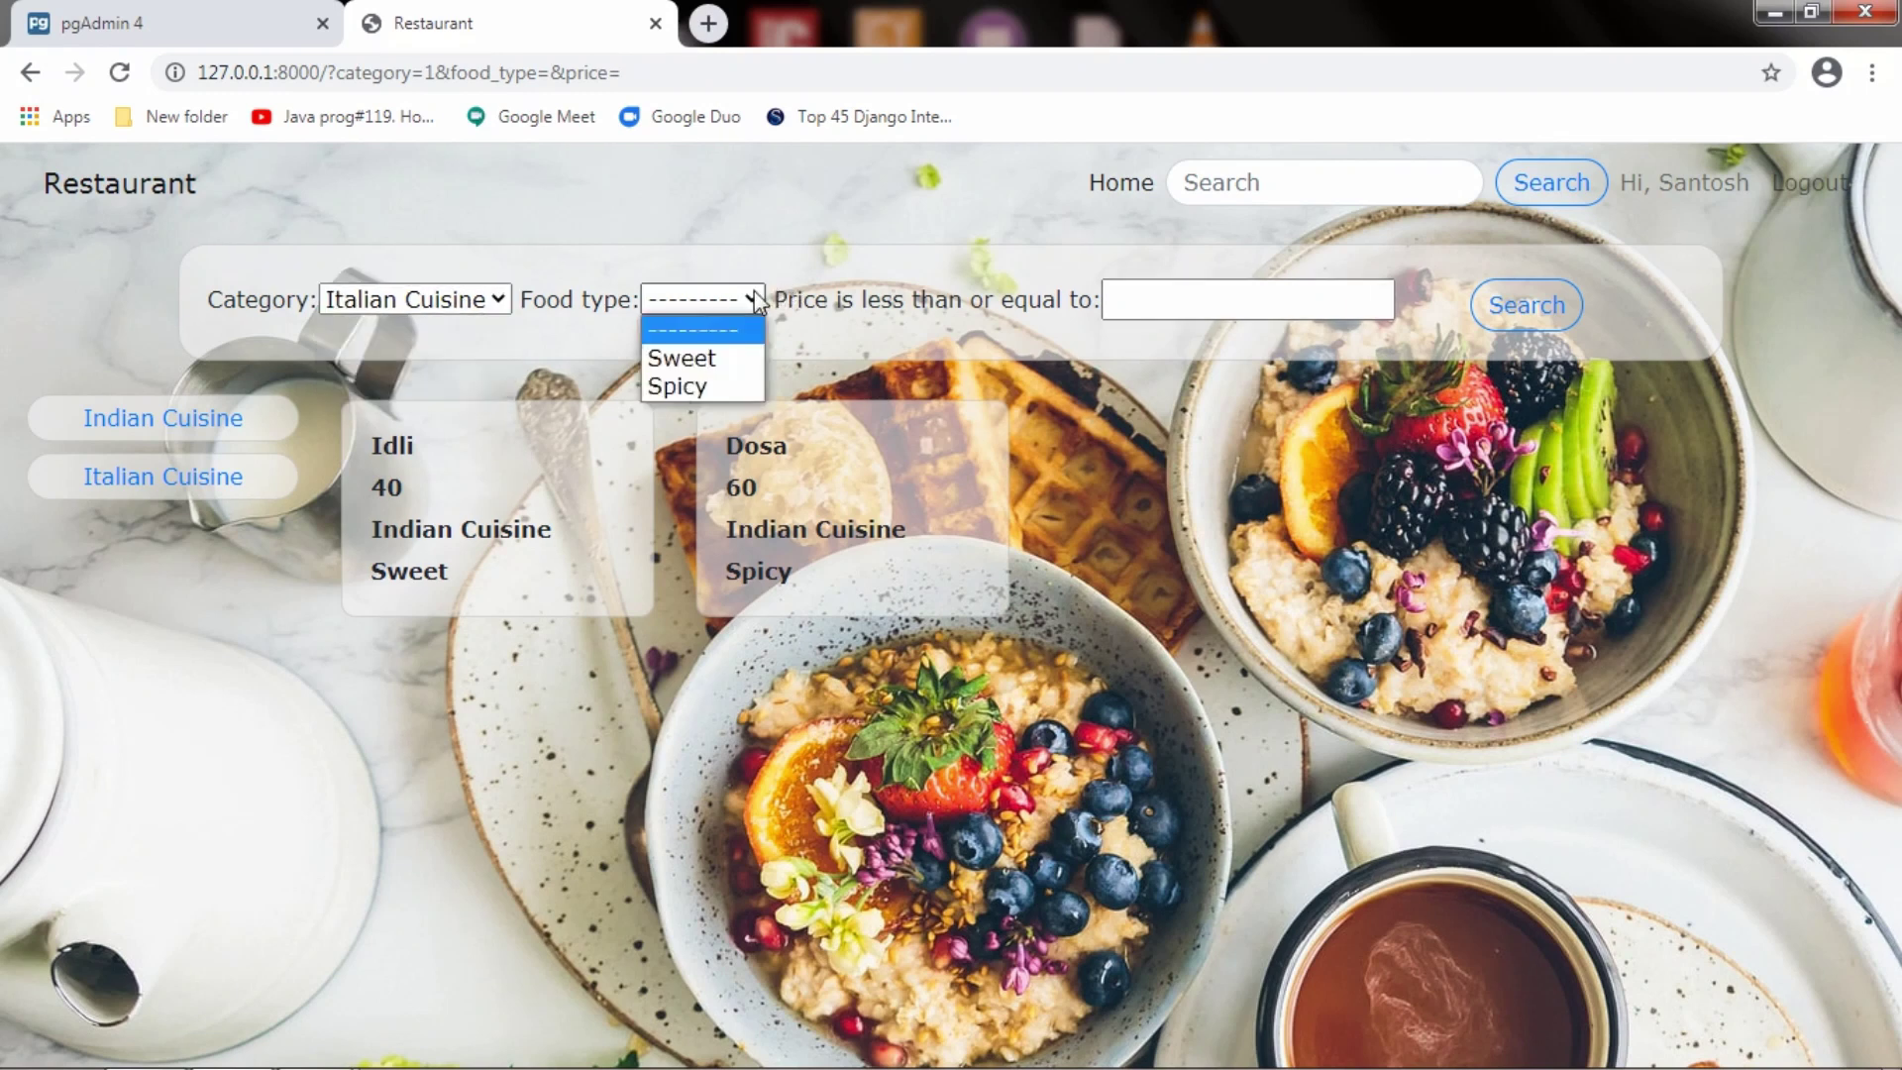
click(682, 384)
click(1553, 309)
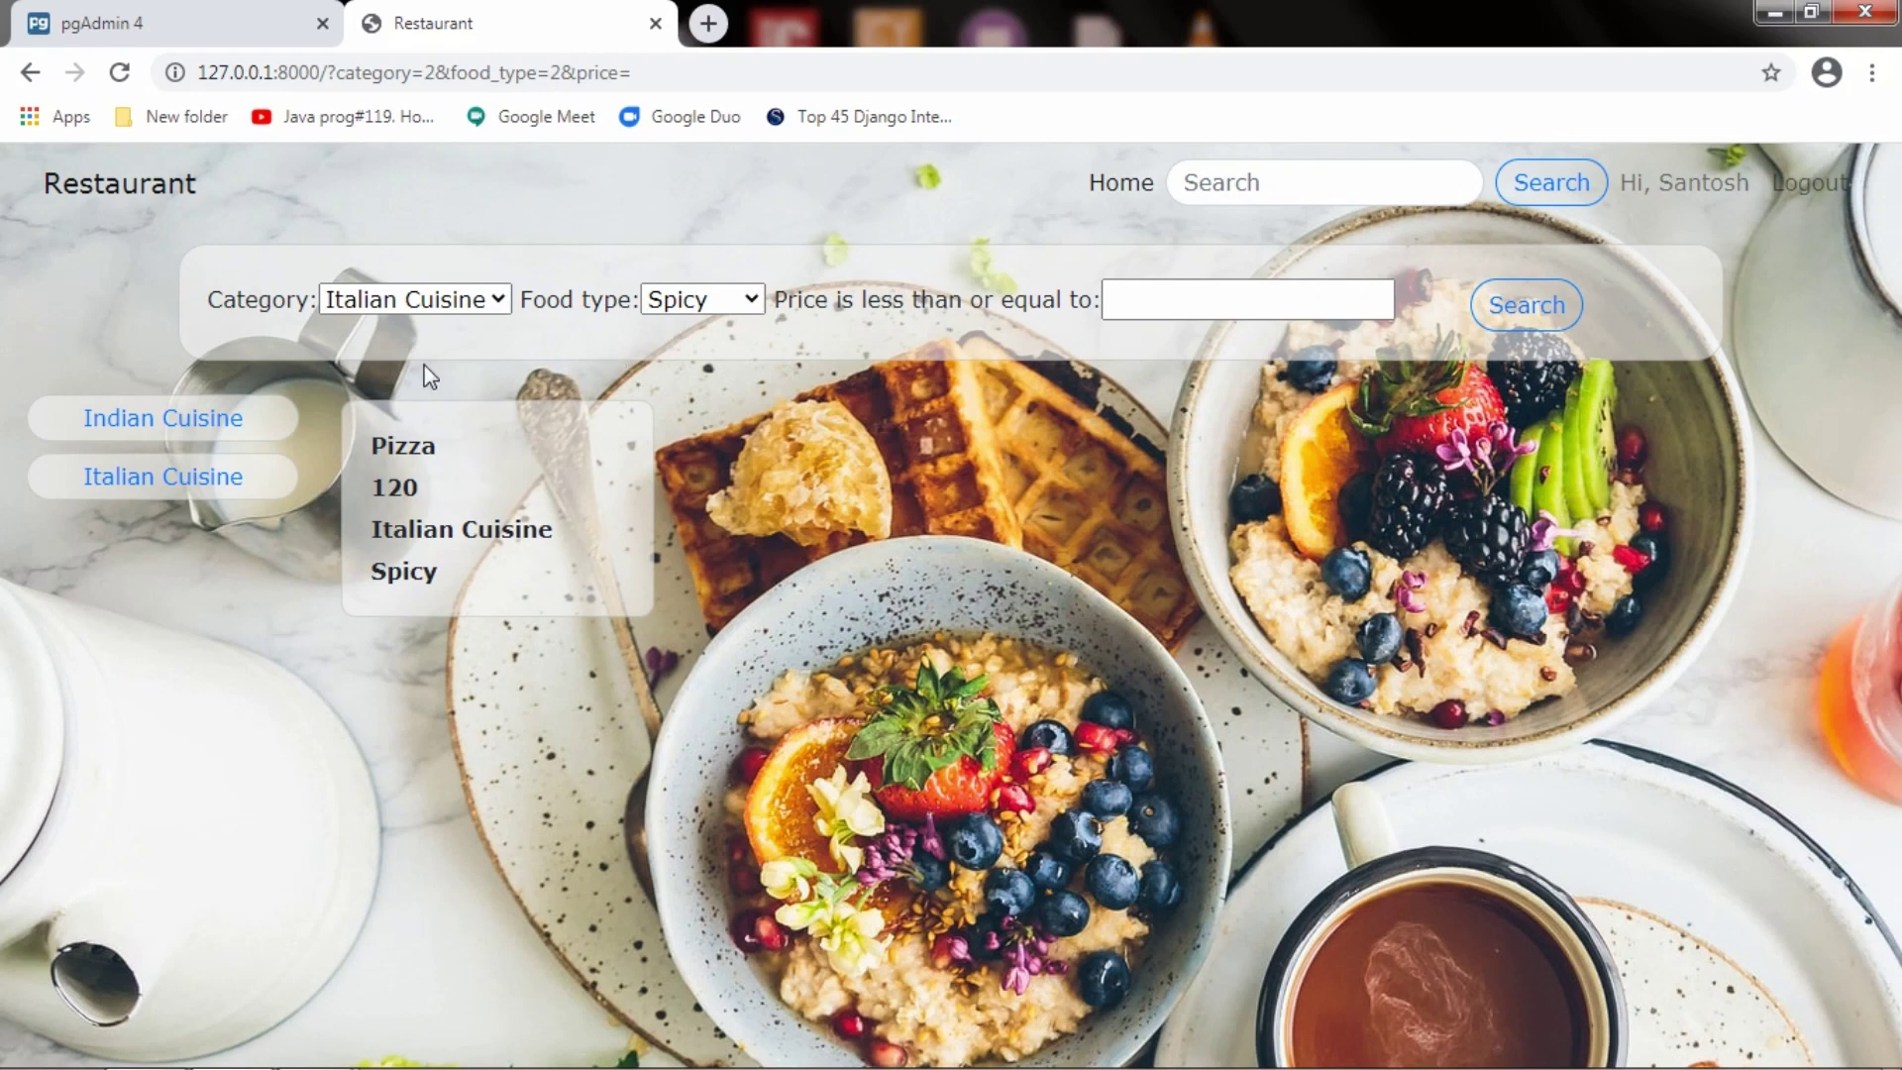
Try Italian with Sweet, then clear the food type and reset the category to blank
click(694, 304)
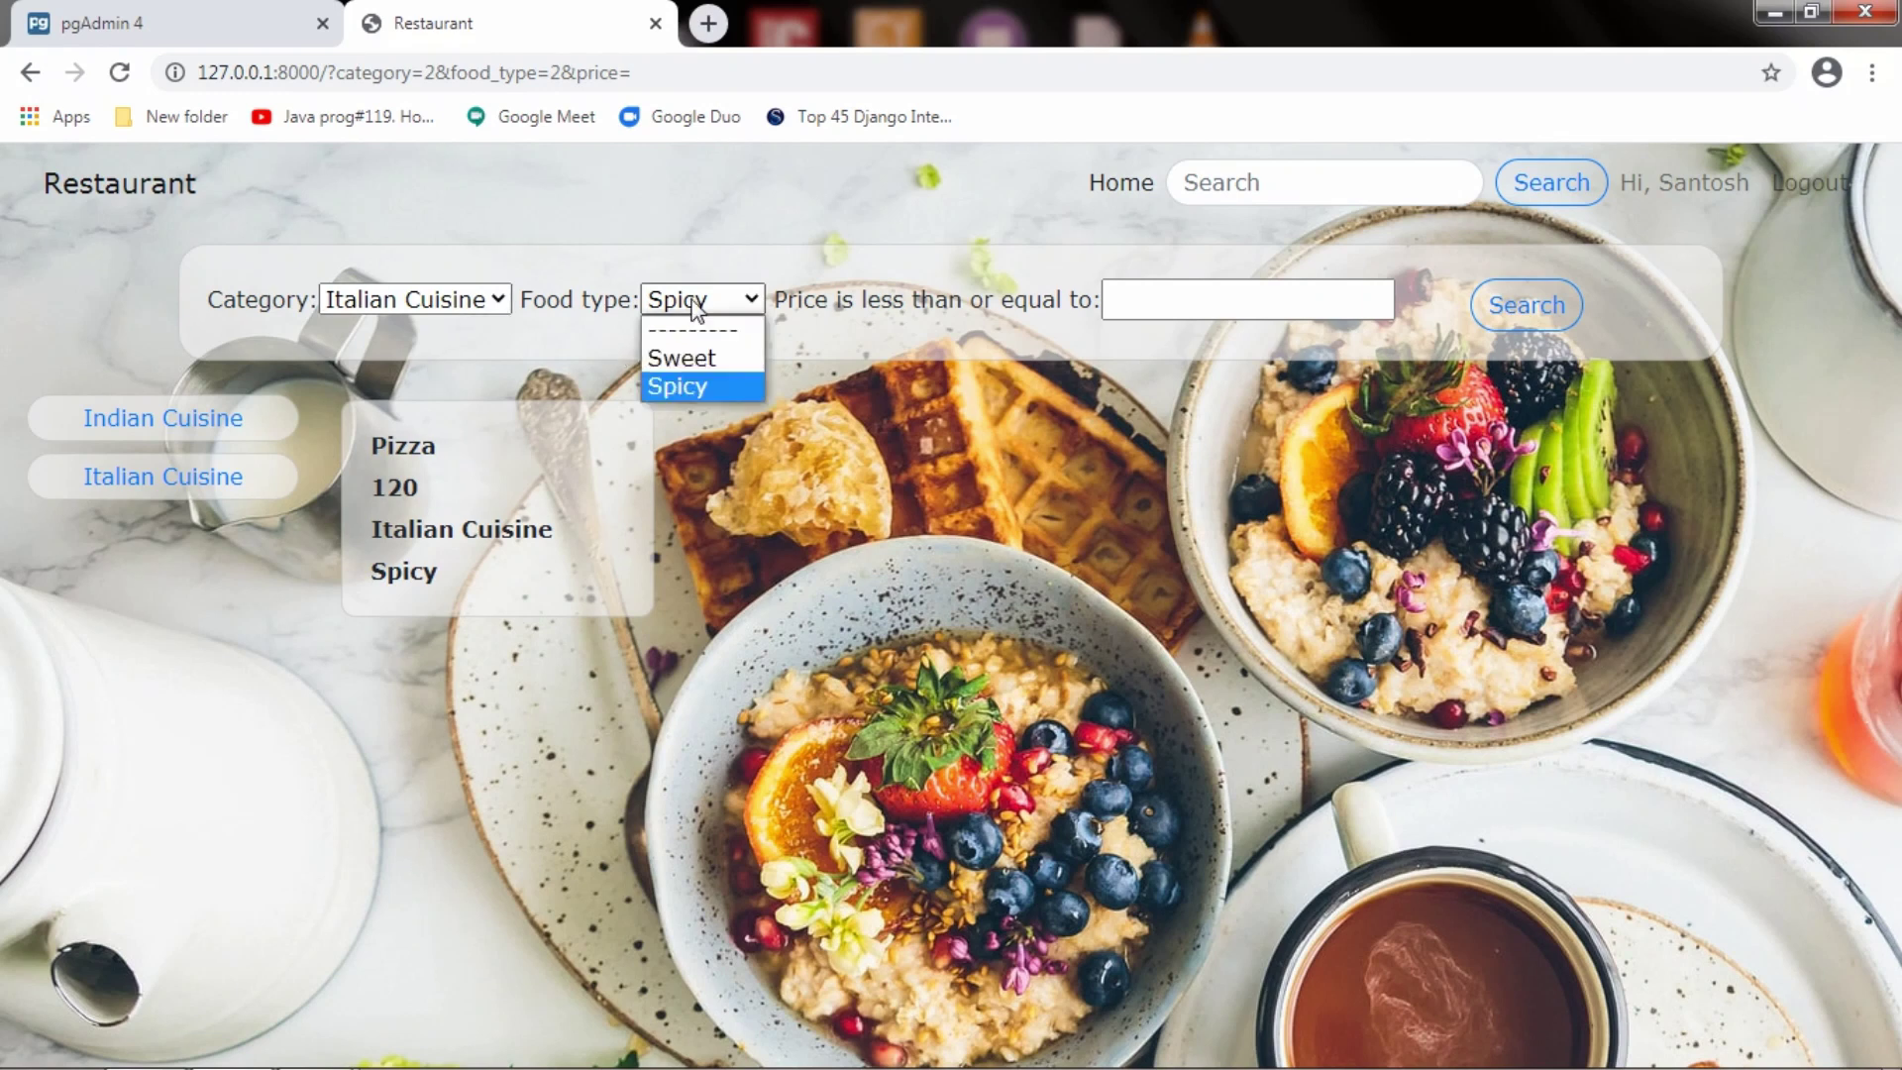
click(682, 358)
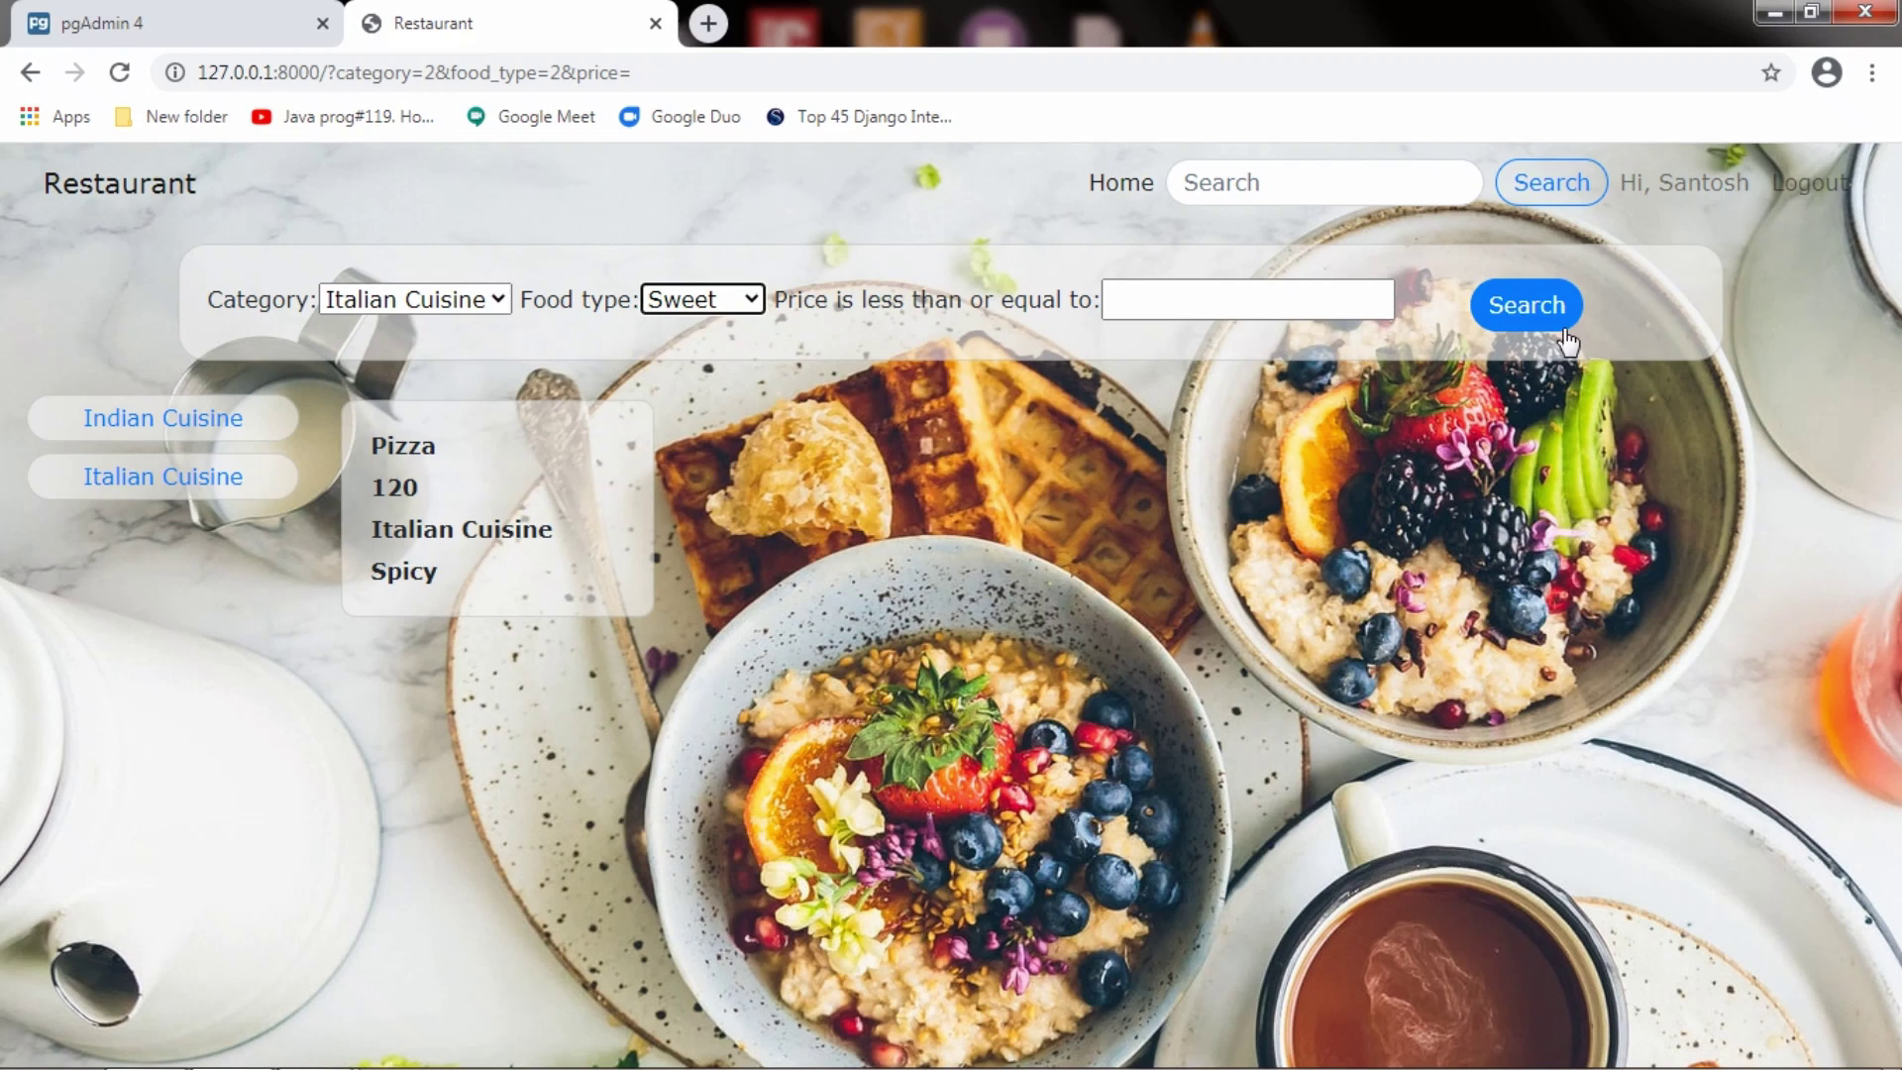
click(1527, 305)
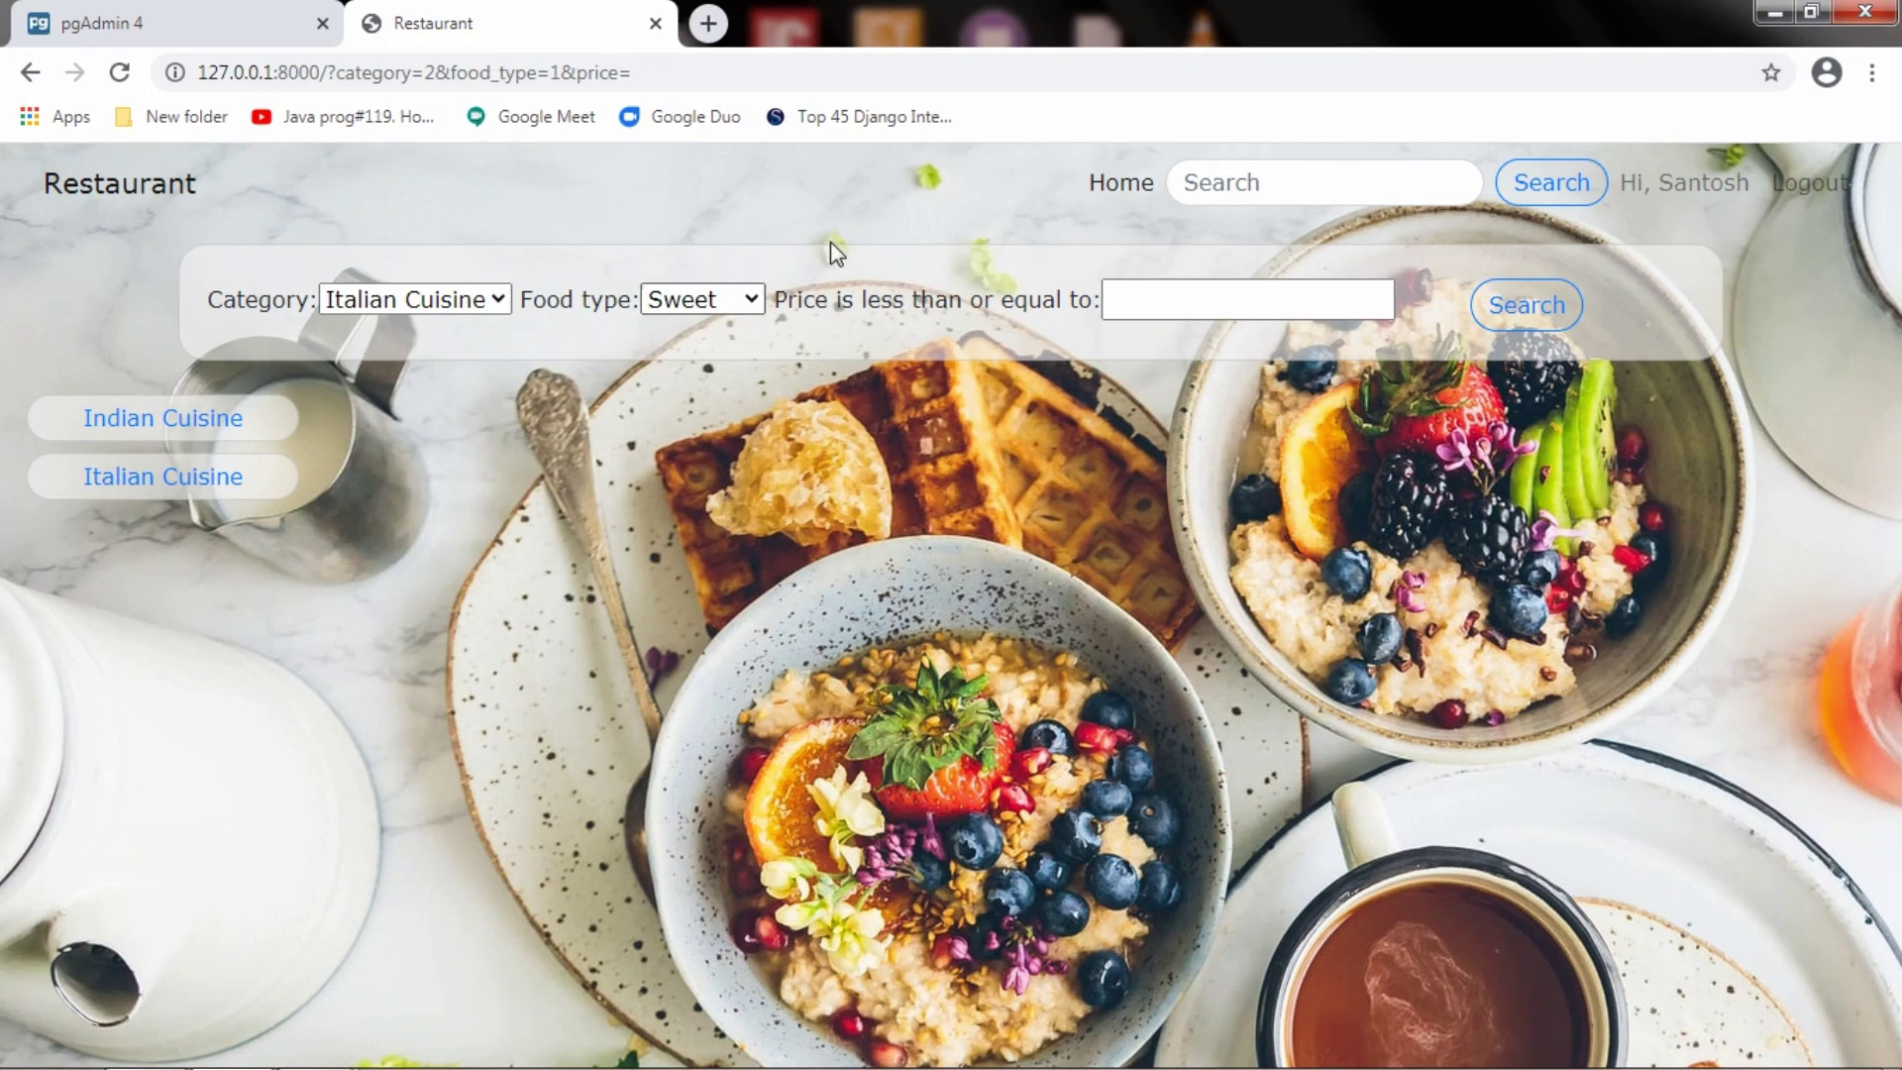
click(745, 302)
click(714, 326)
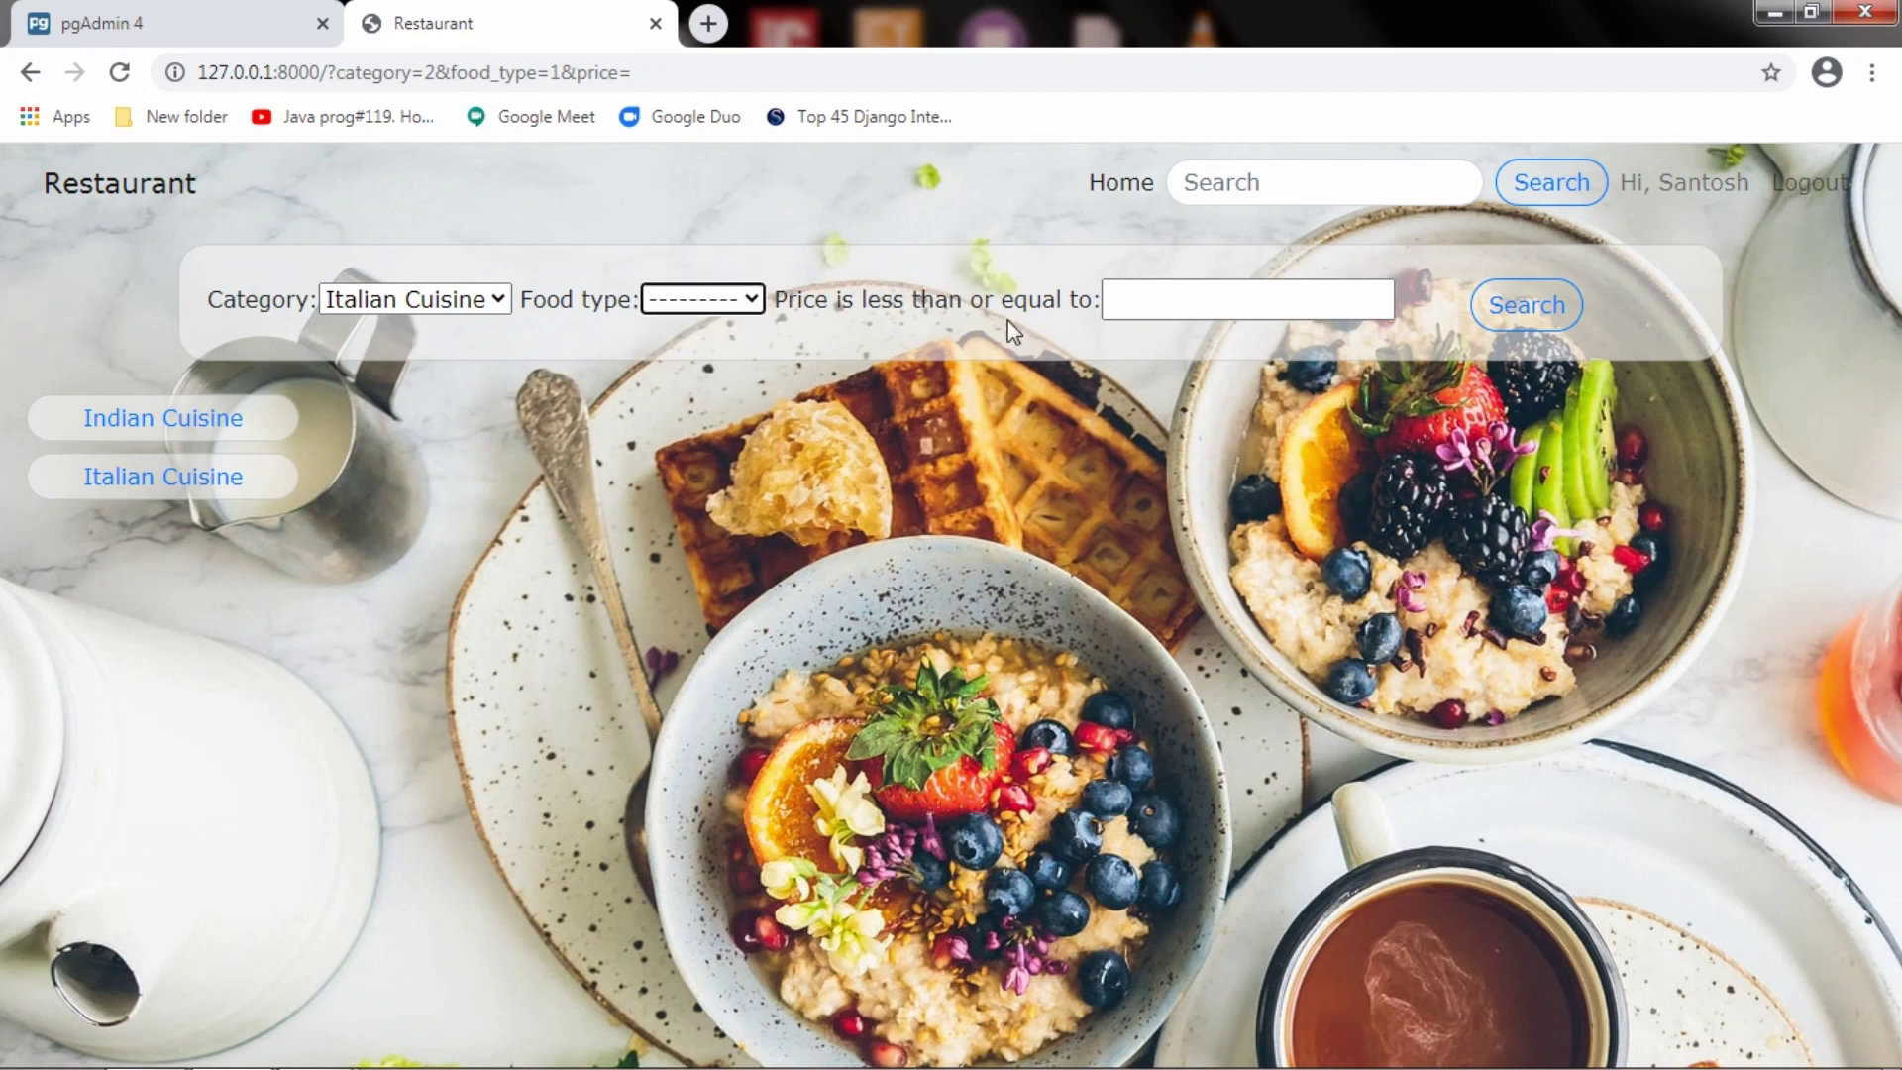
click(1550, 307)
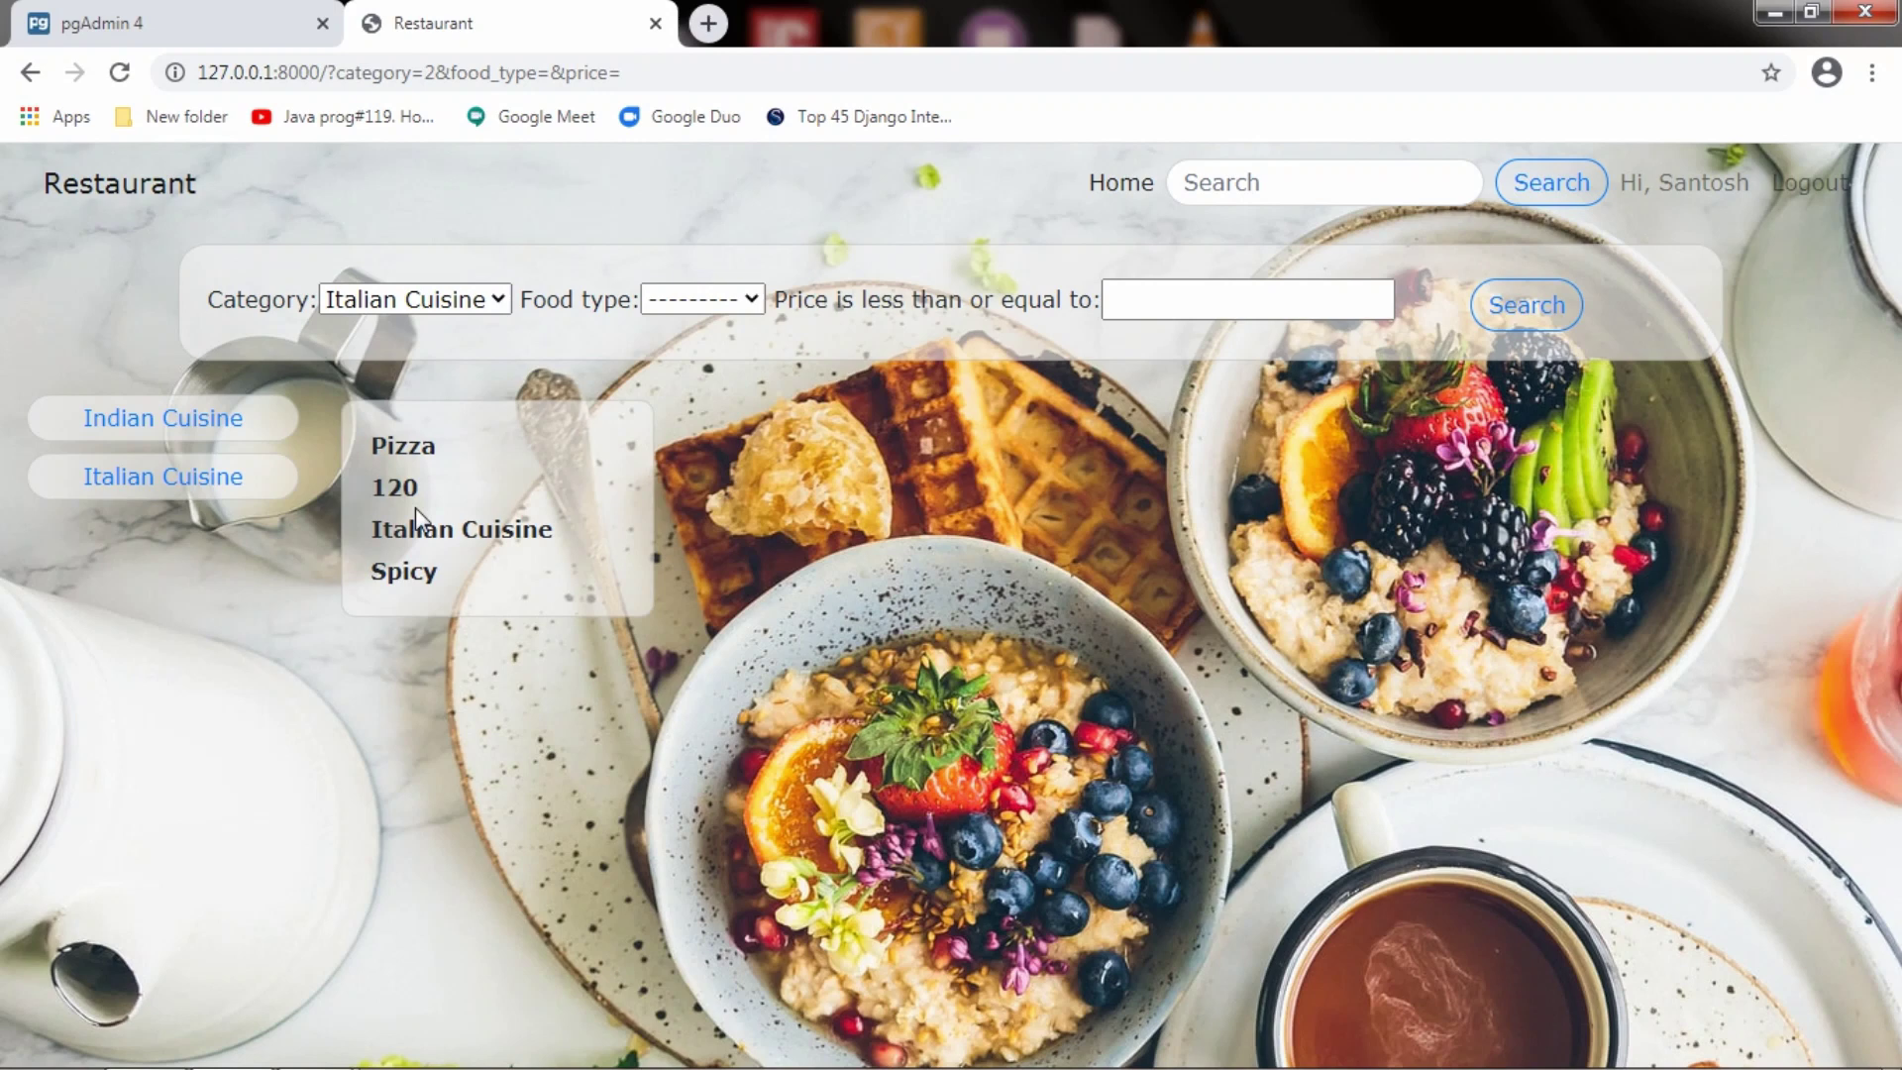
click(439, 313)
click(438, 325)
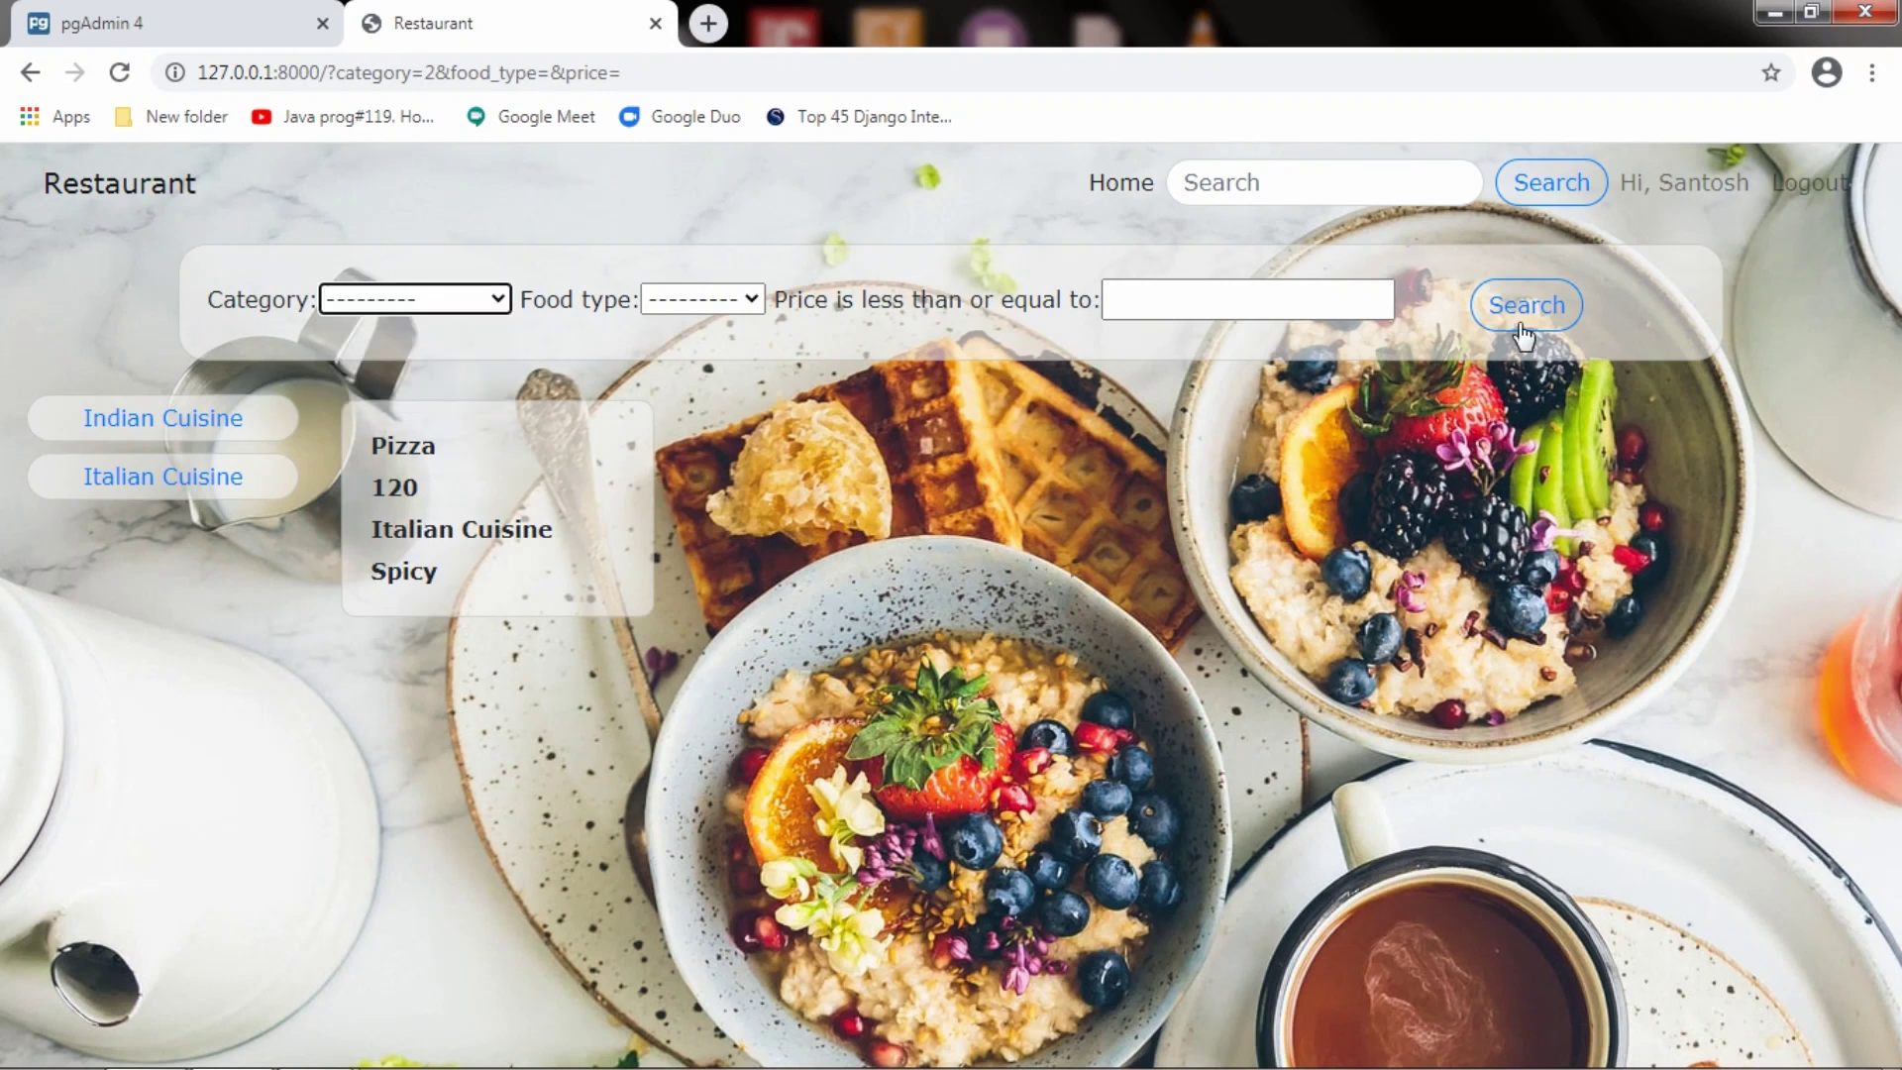
Search with no filters, then cap the price at 50 and then 70
click(1527, 305)
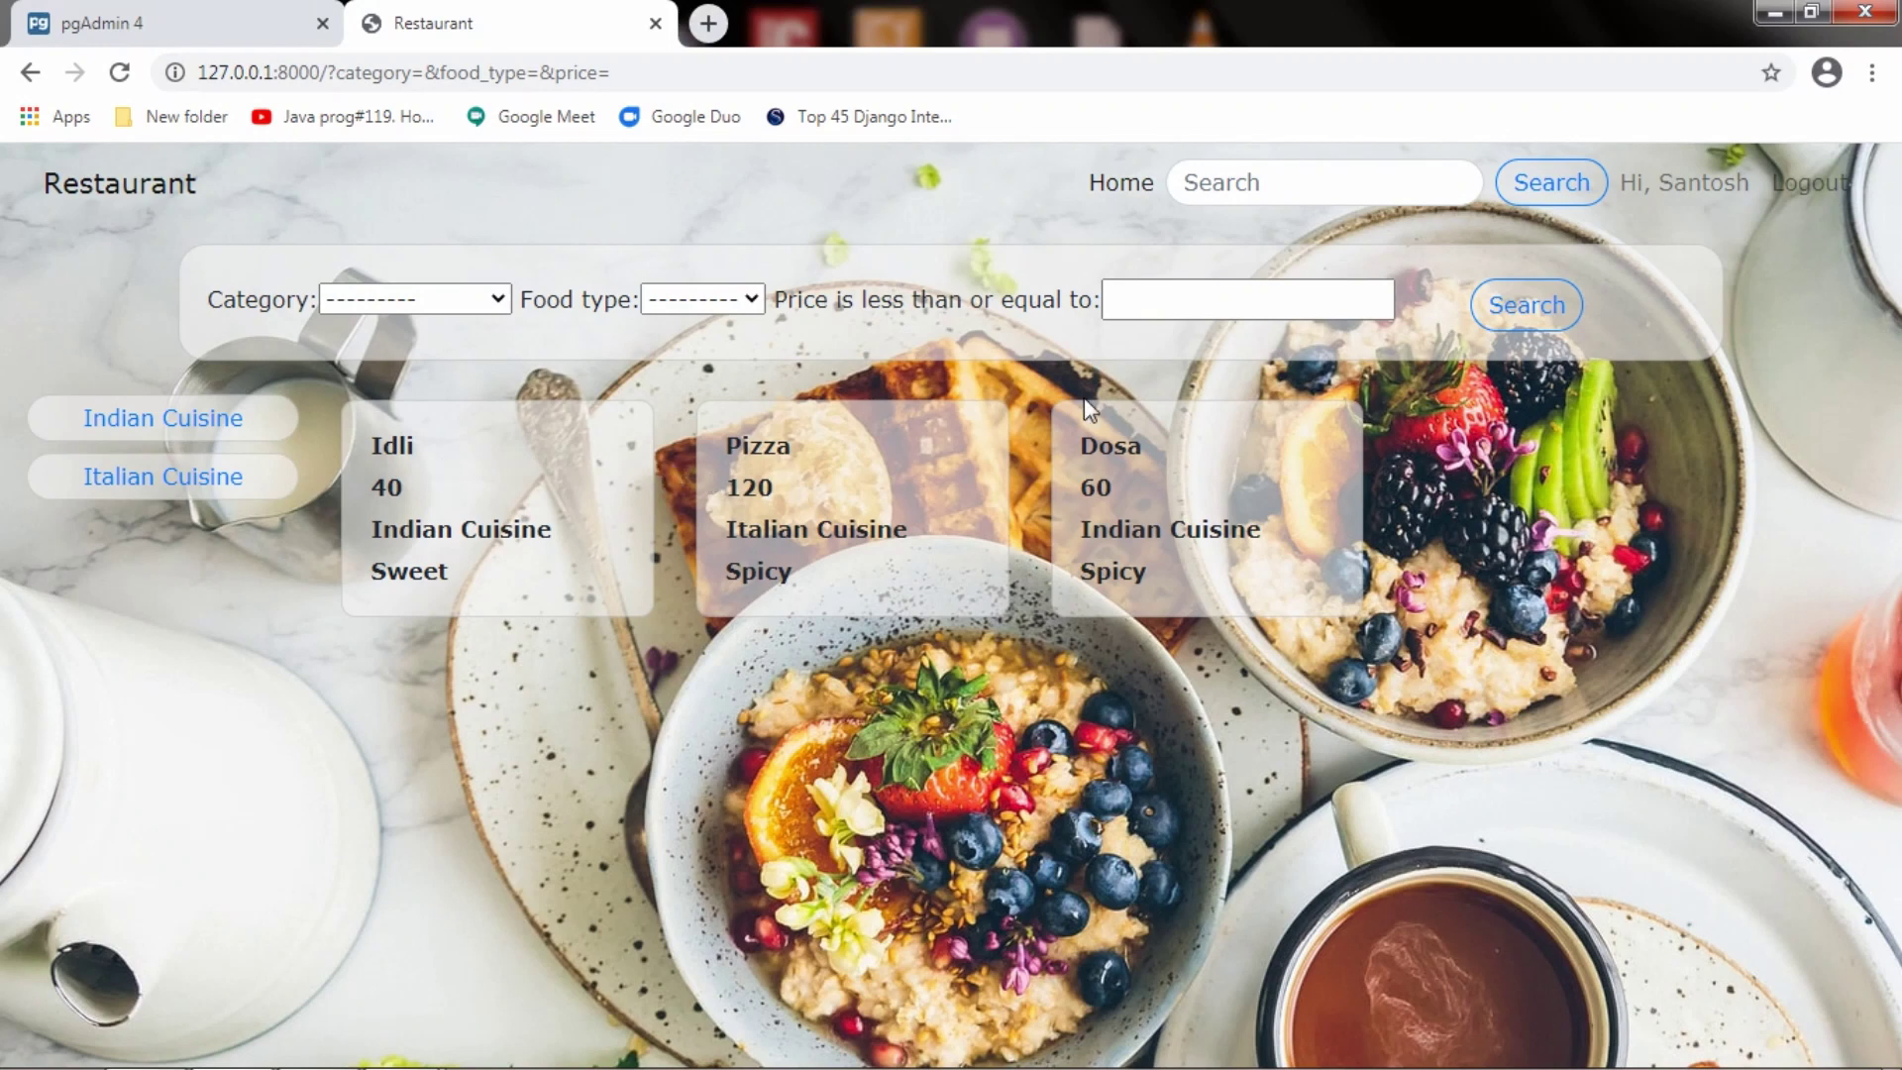
click(1146, 301)
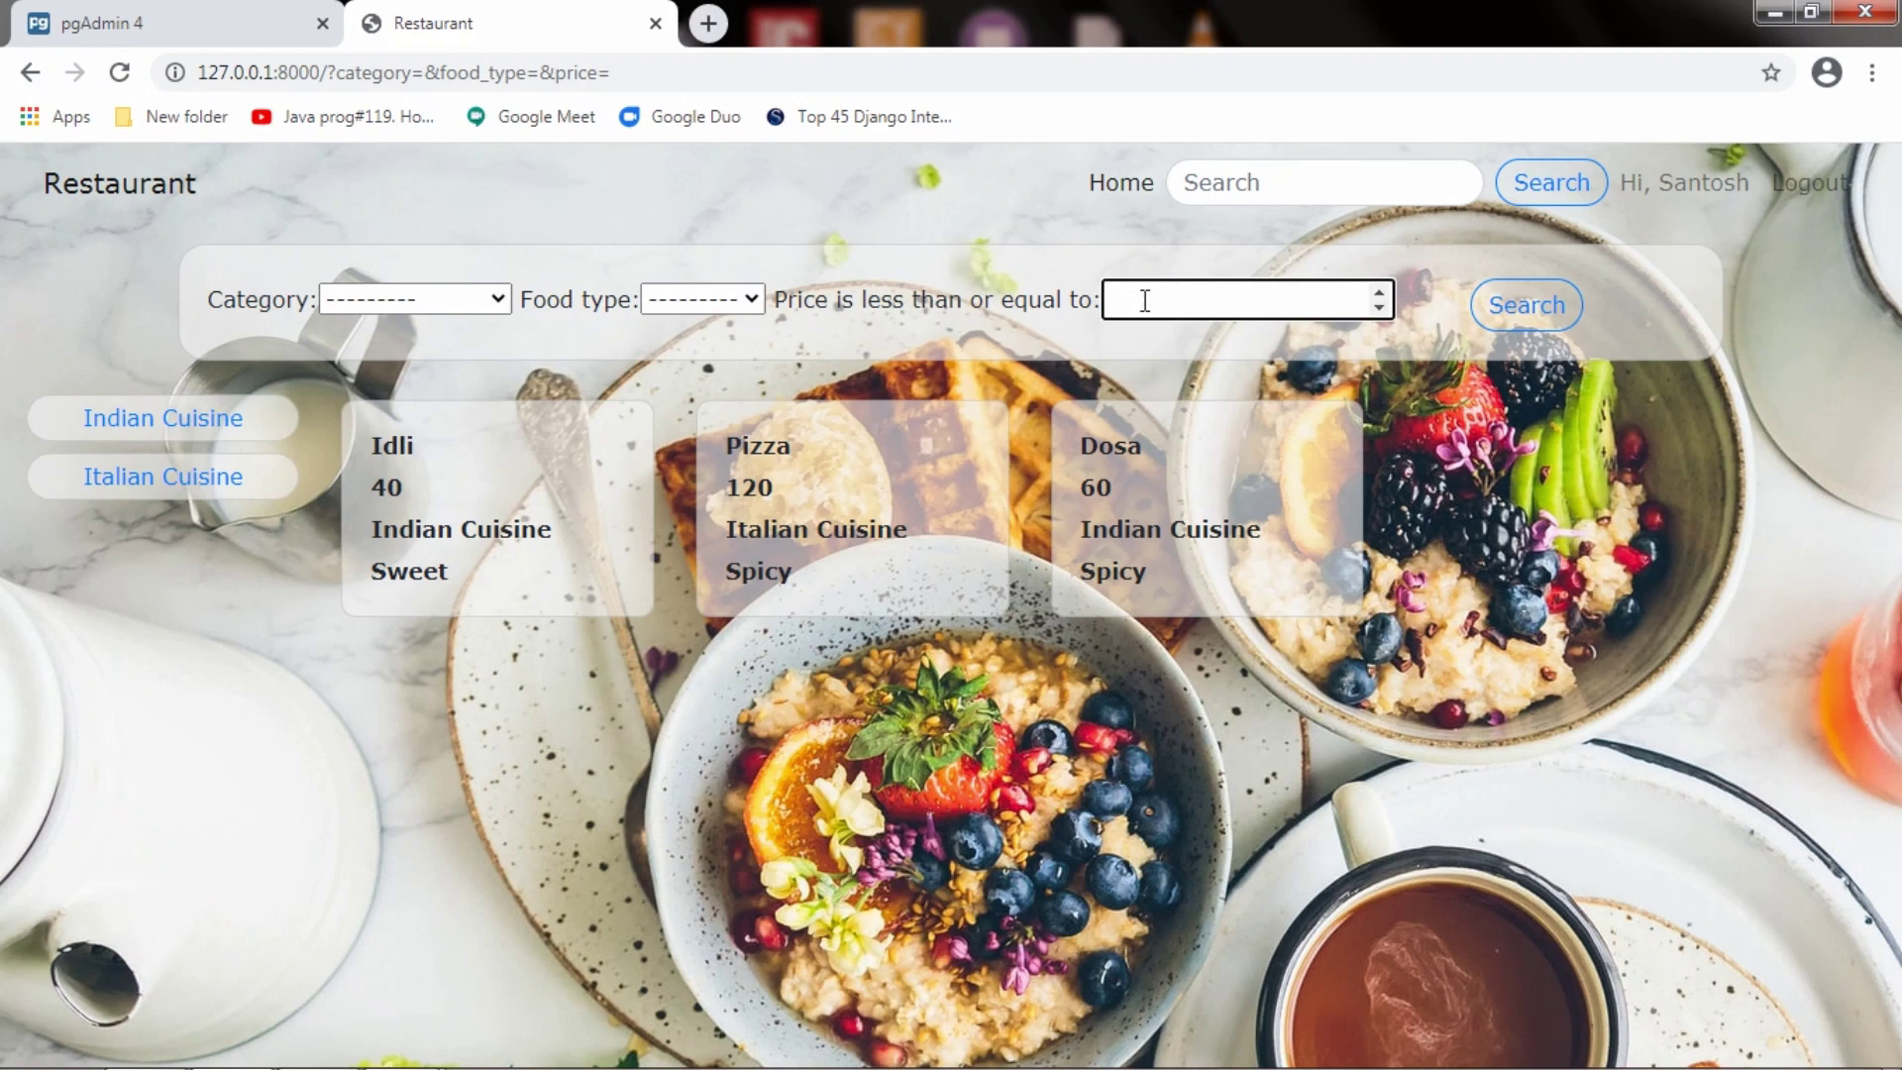
text(50)
click(1516, 327)
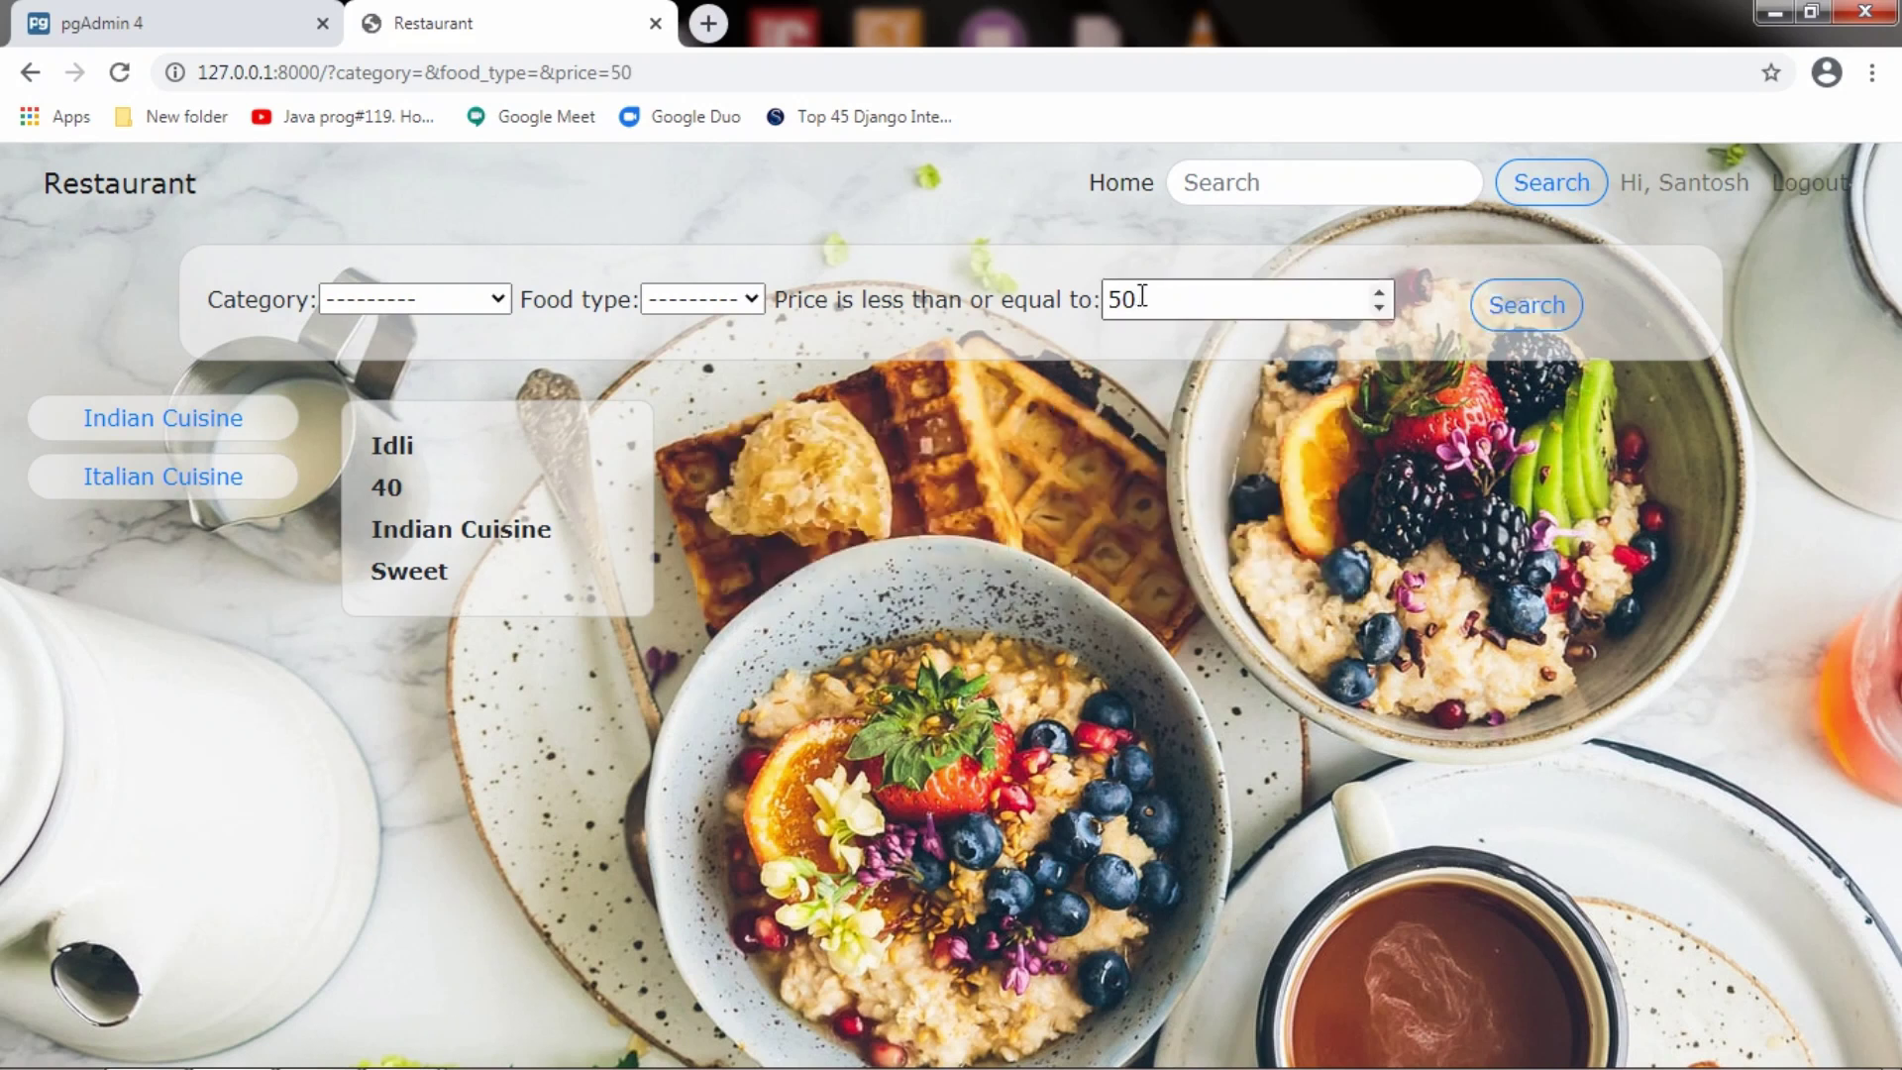
drag(1145, 296, 1077, 295)
text(70)
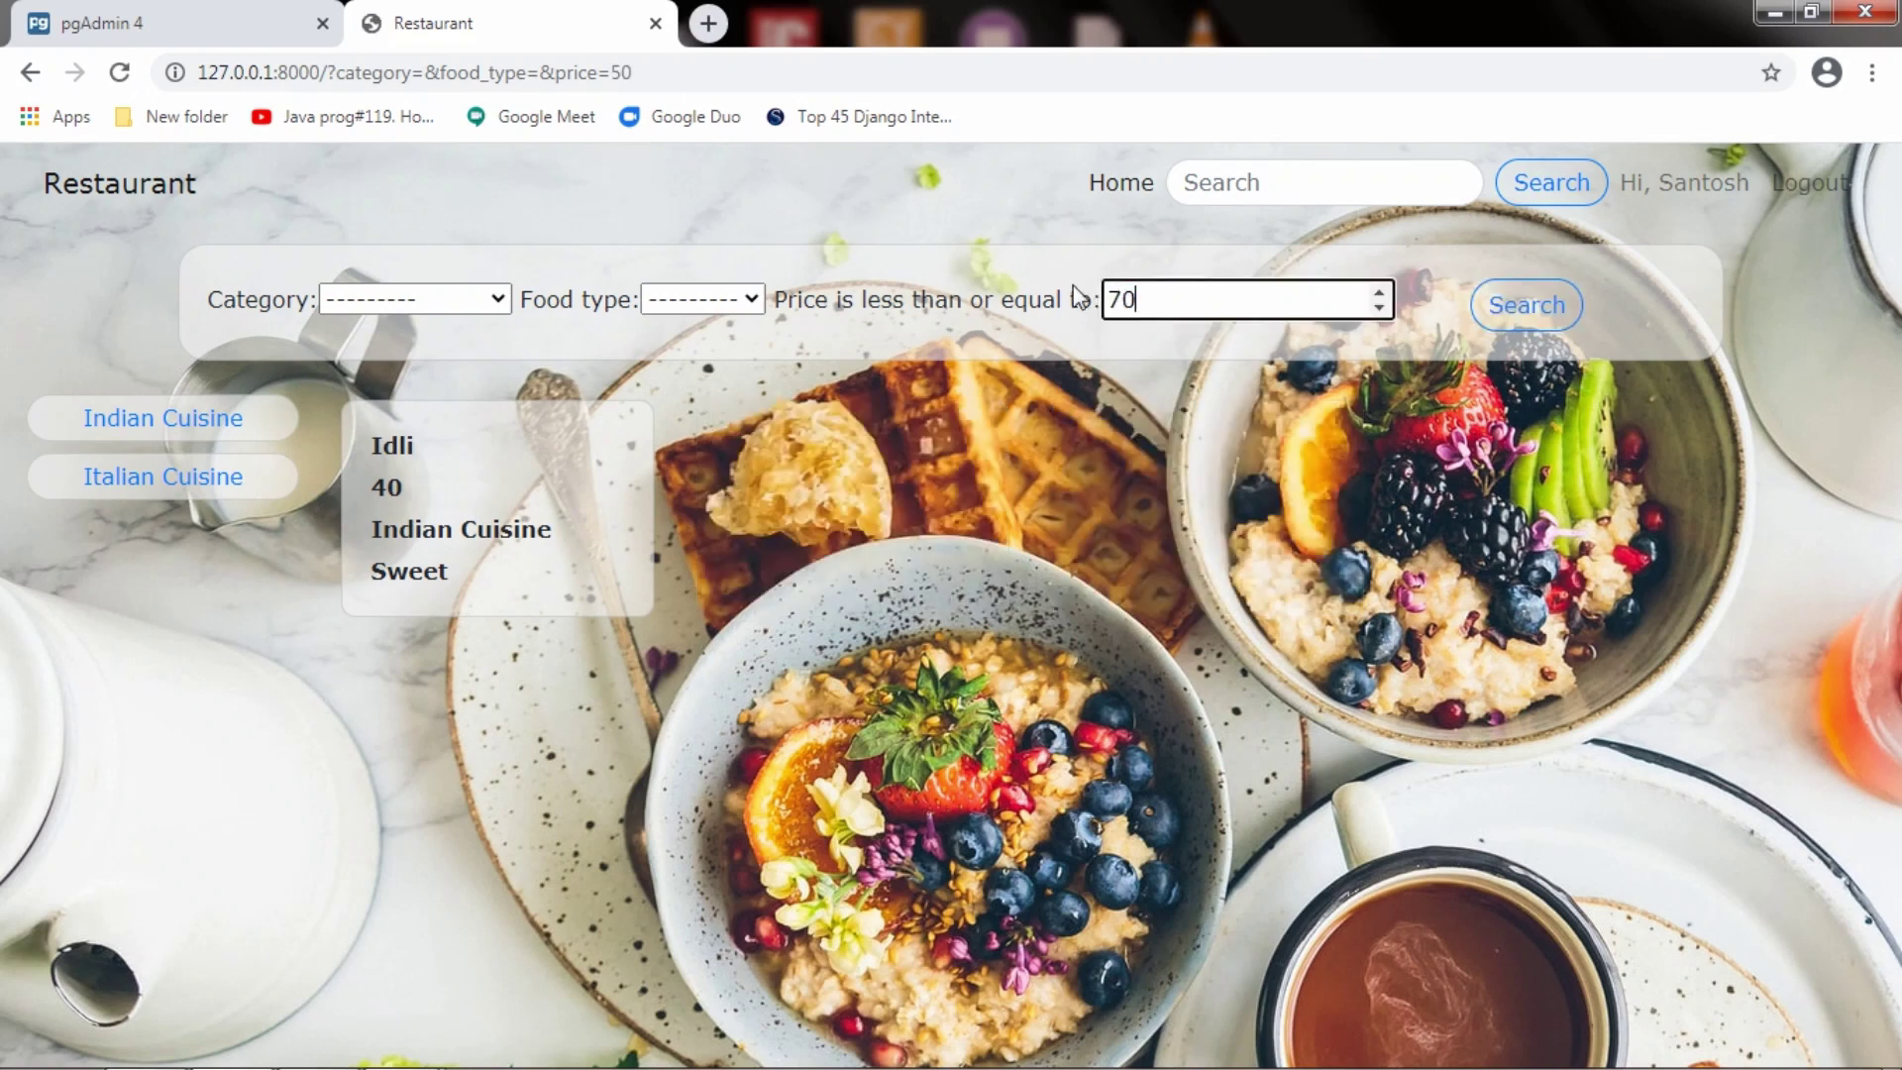
click(1526, 305)
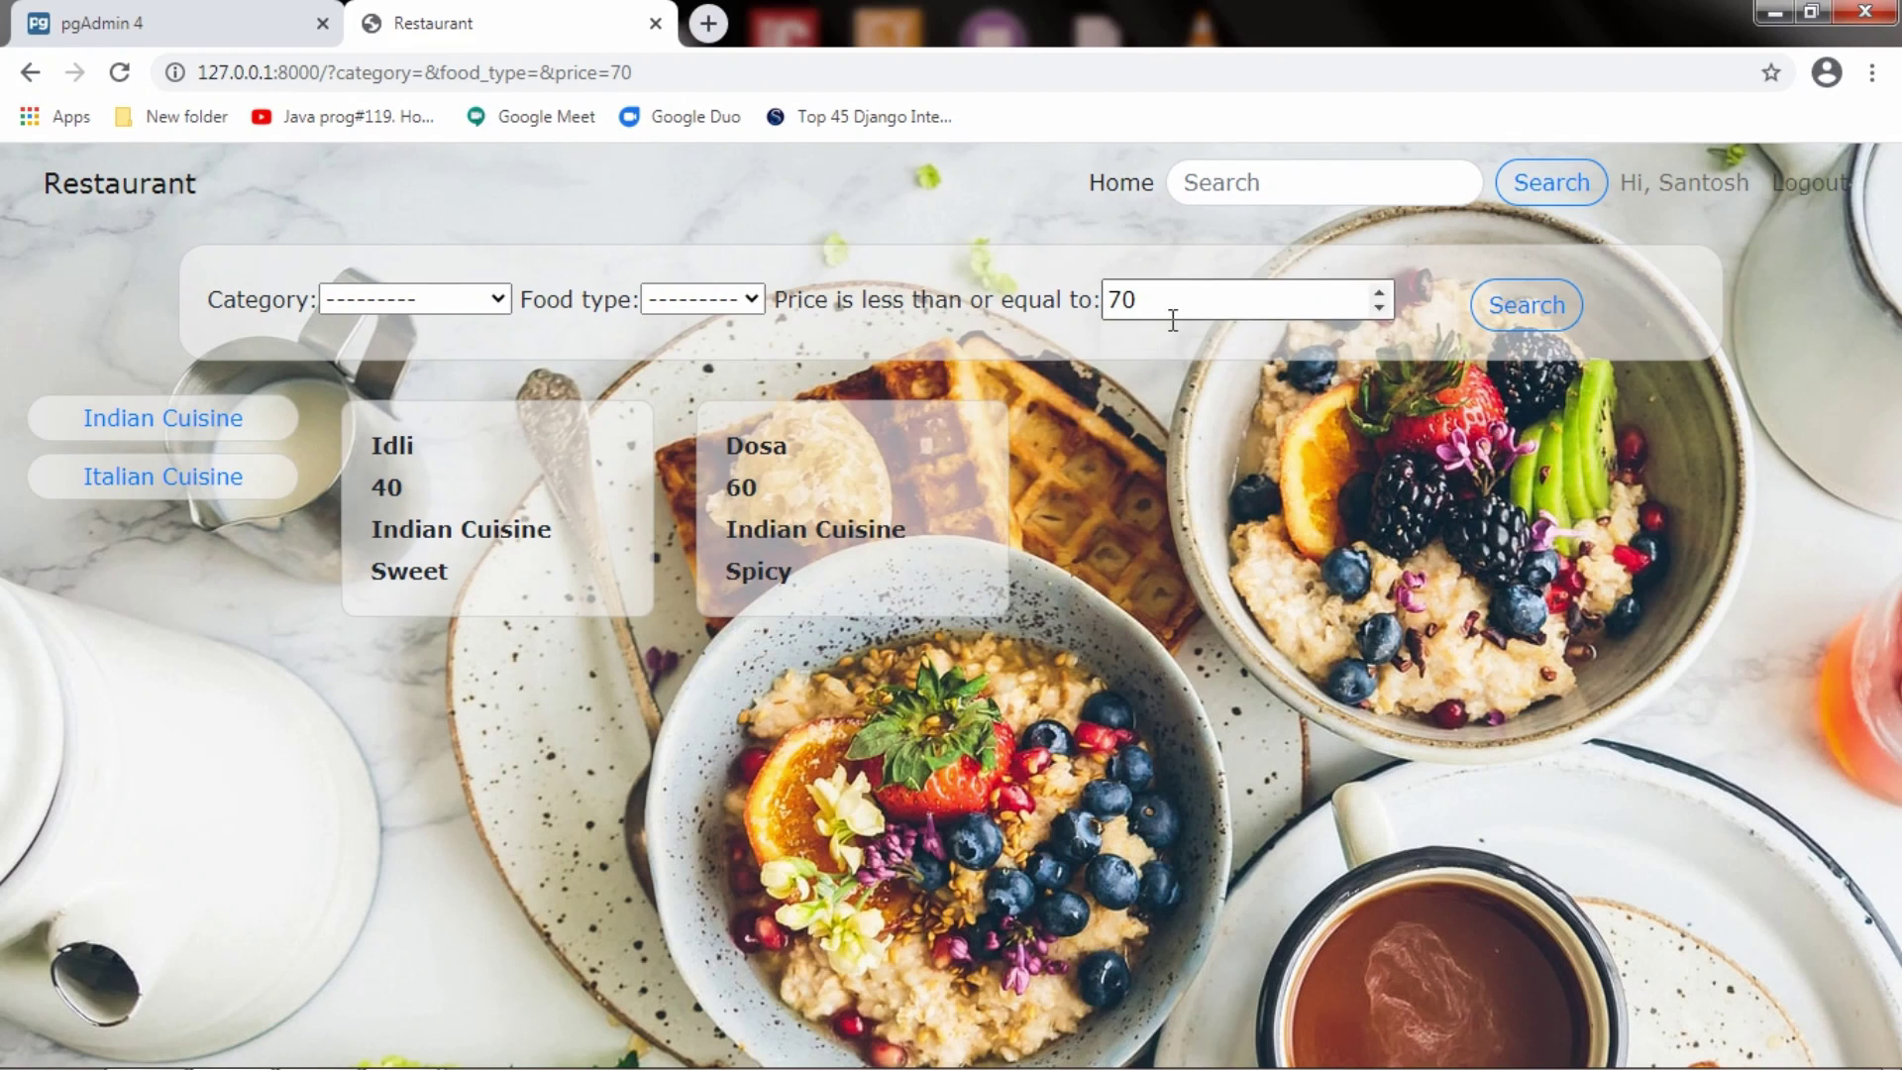
Cap the price at 150, then 110, then clear the price and search again
drag(1157, 303, 1029, 283)
text(15)
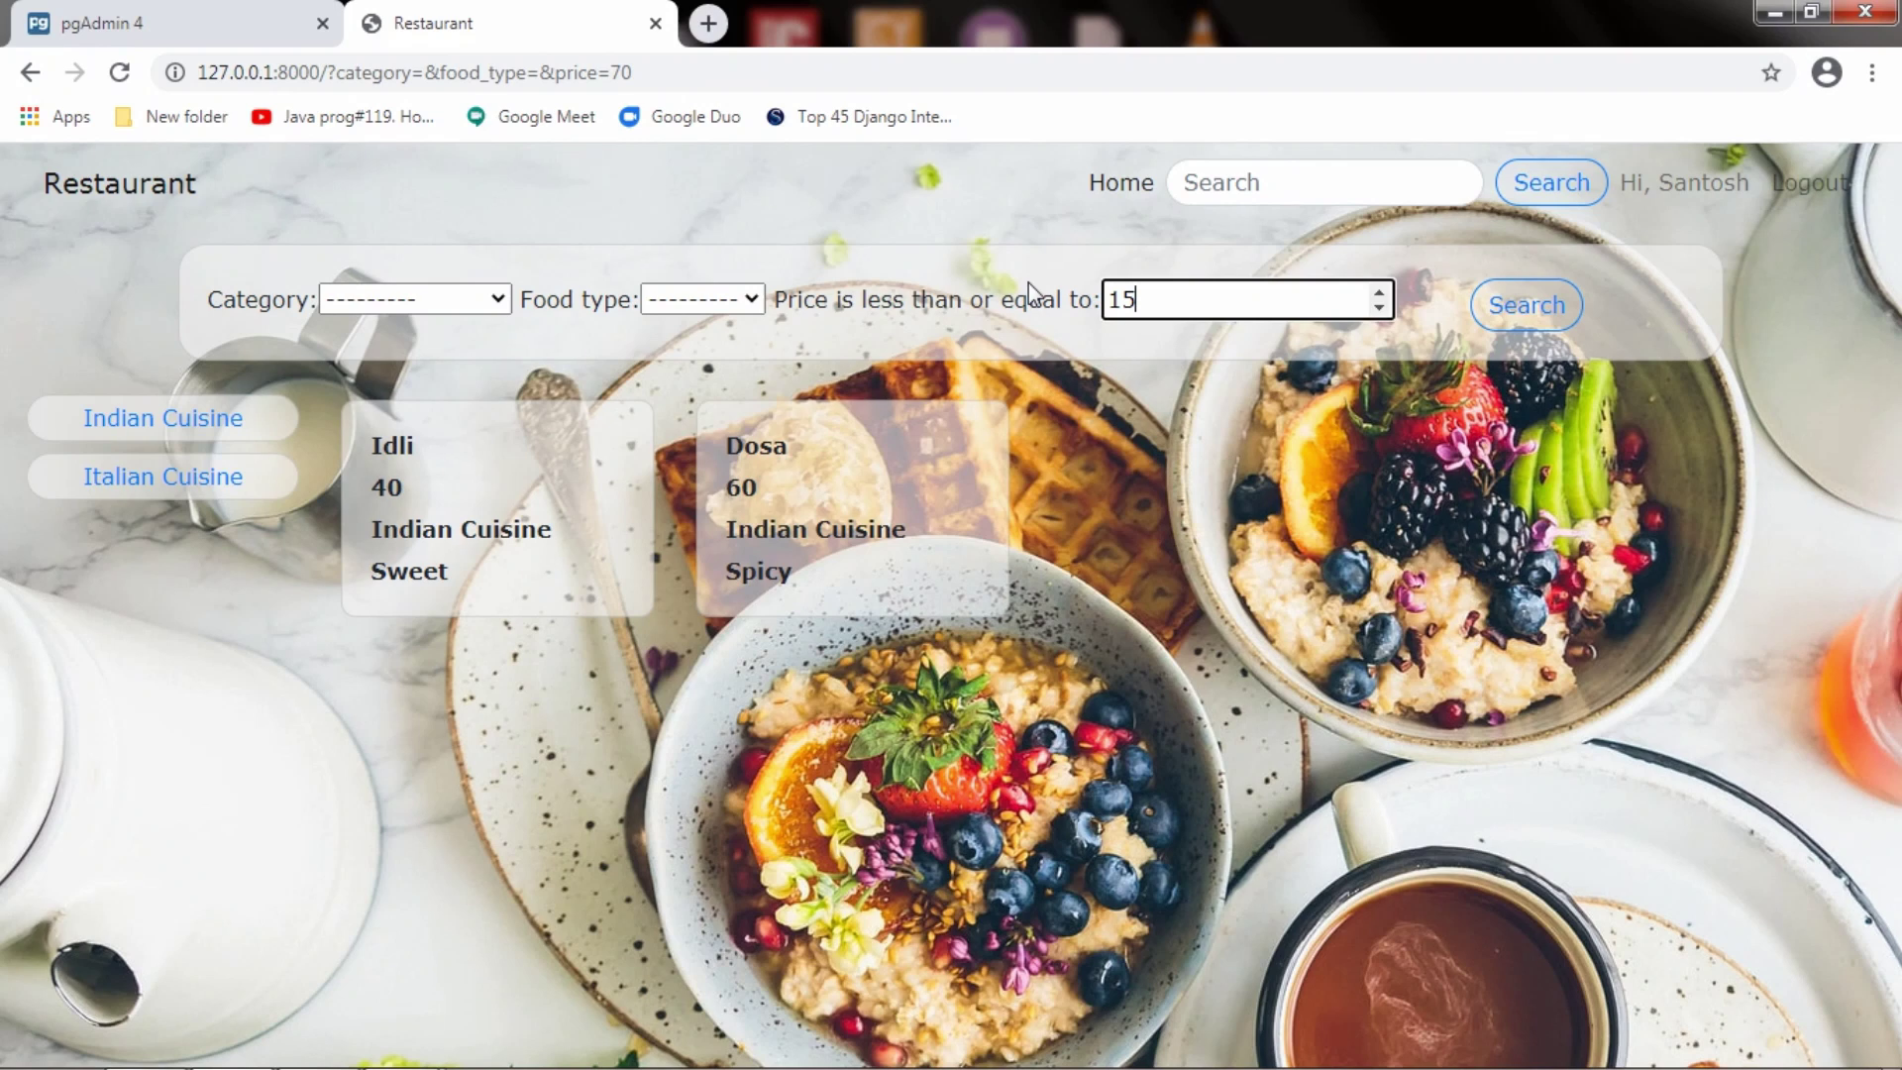
text(0)
click(1564, 308)
click(1172, 298)
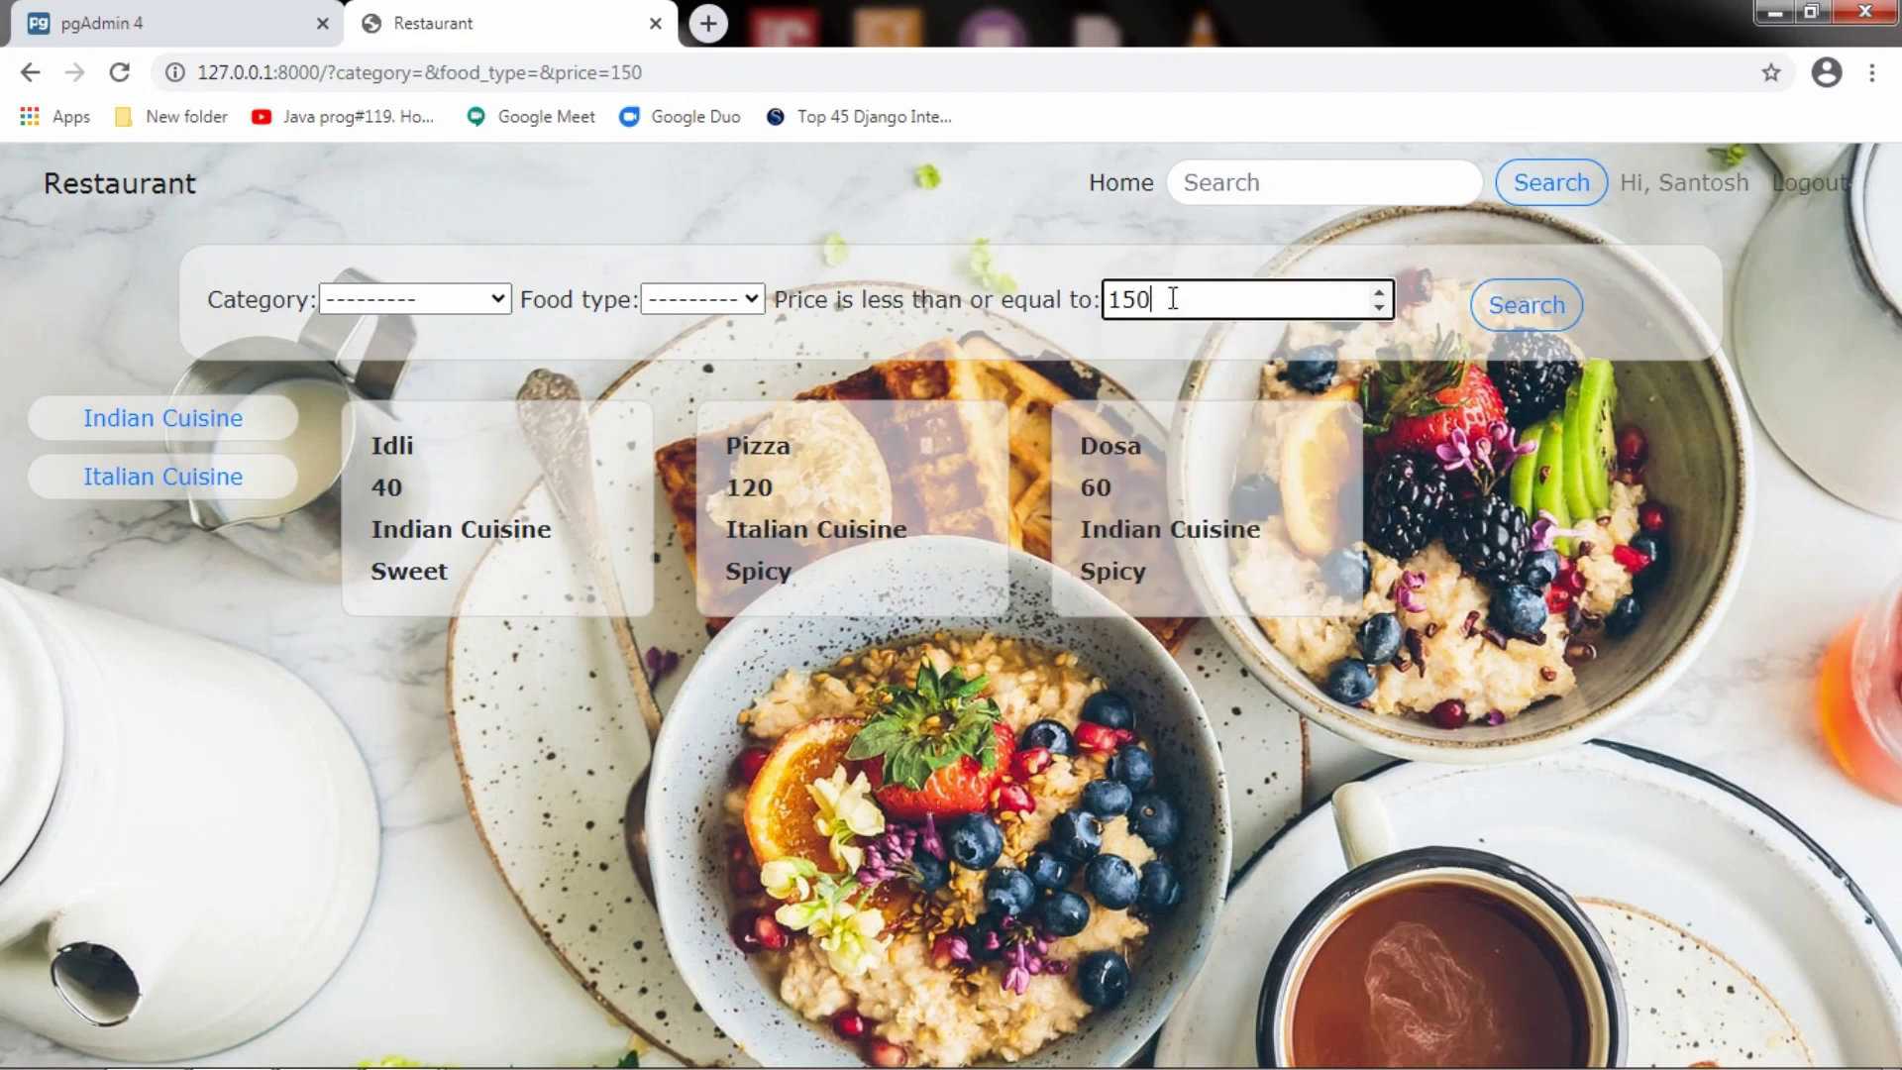
drag(1172, 298, 1122, 298)
key(BackSpace)
text(10)
click(1498, 337)
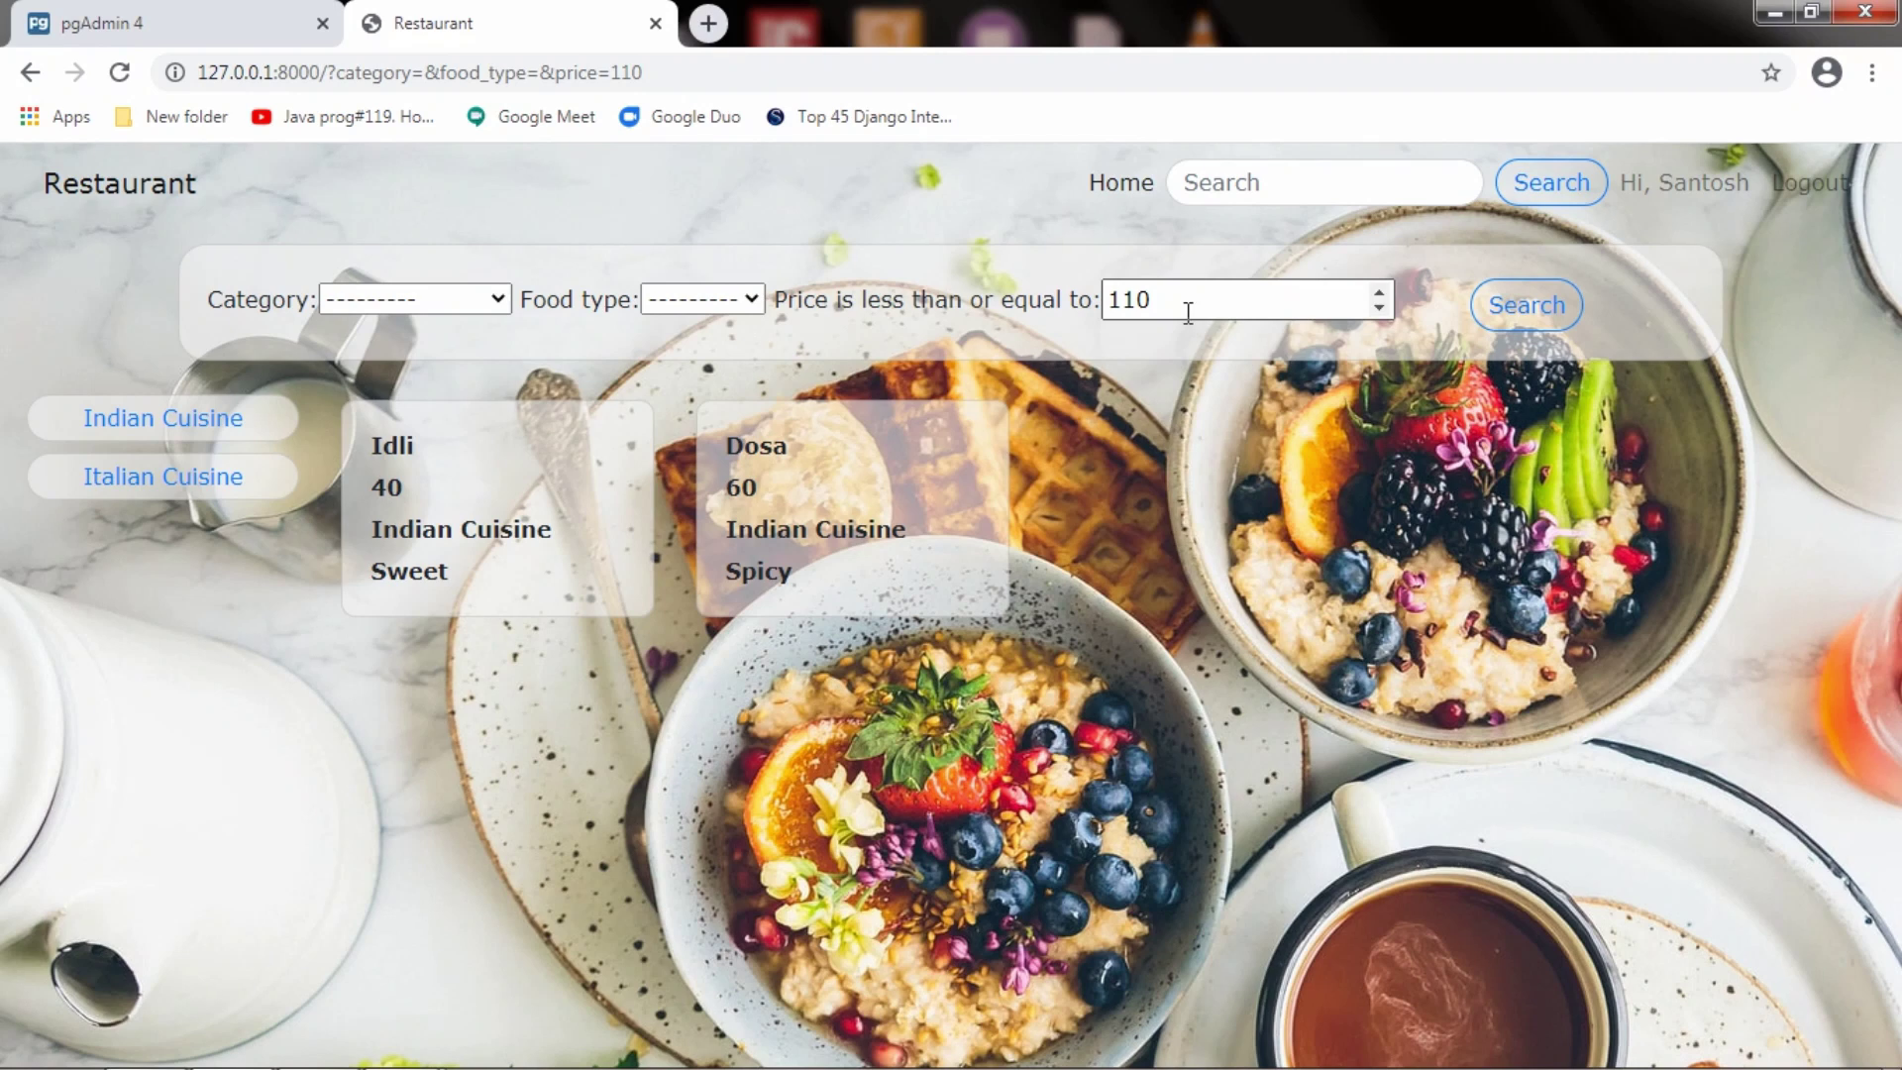
drag(1188, 311, 1097, 293)
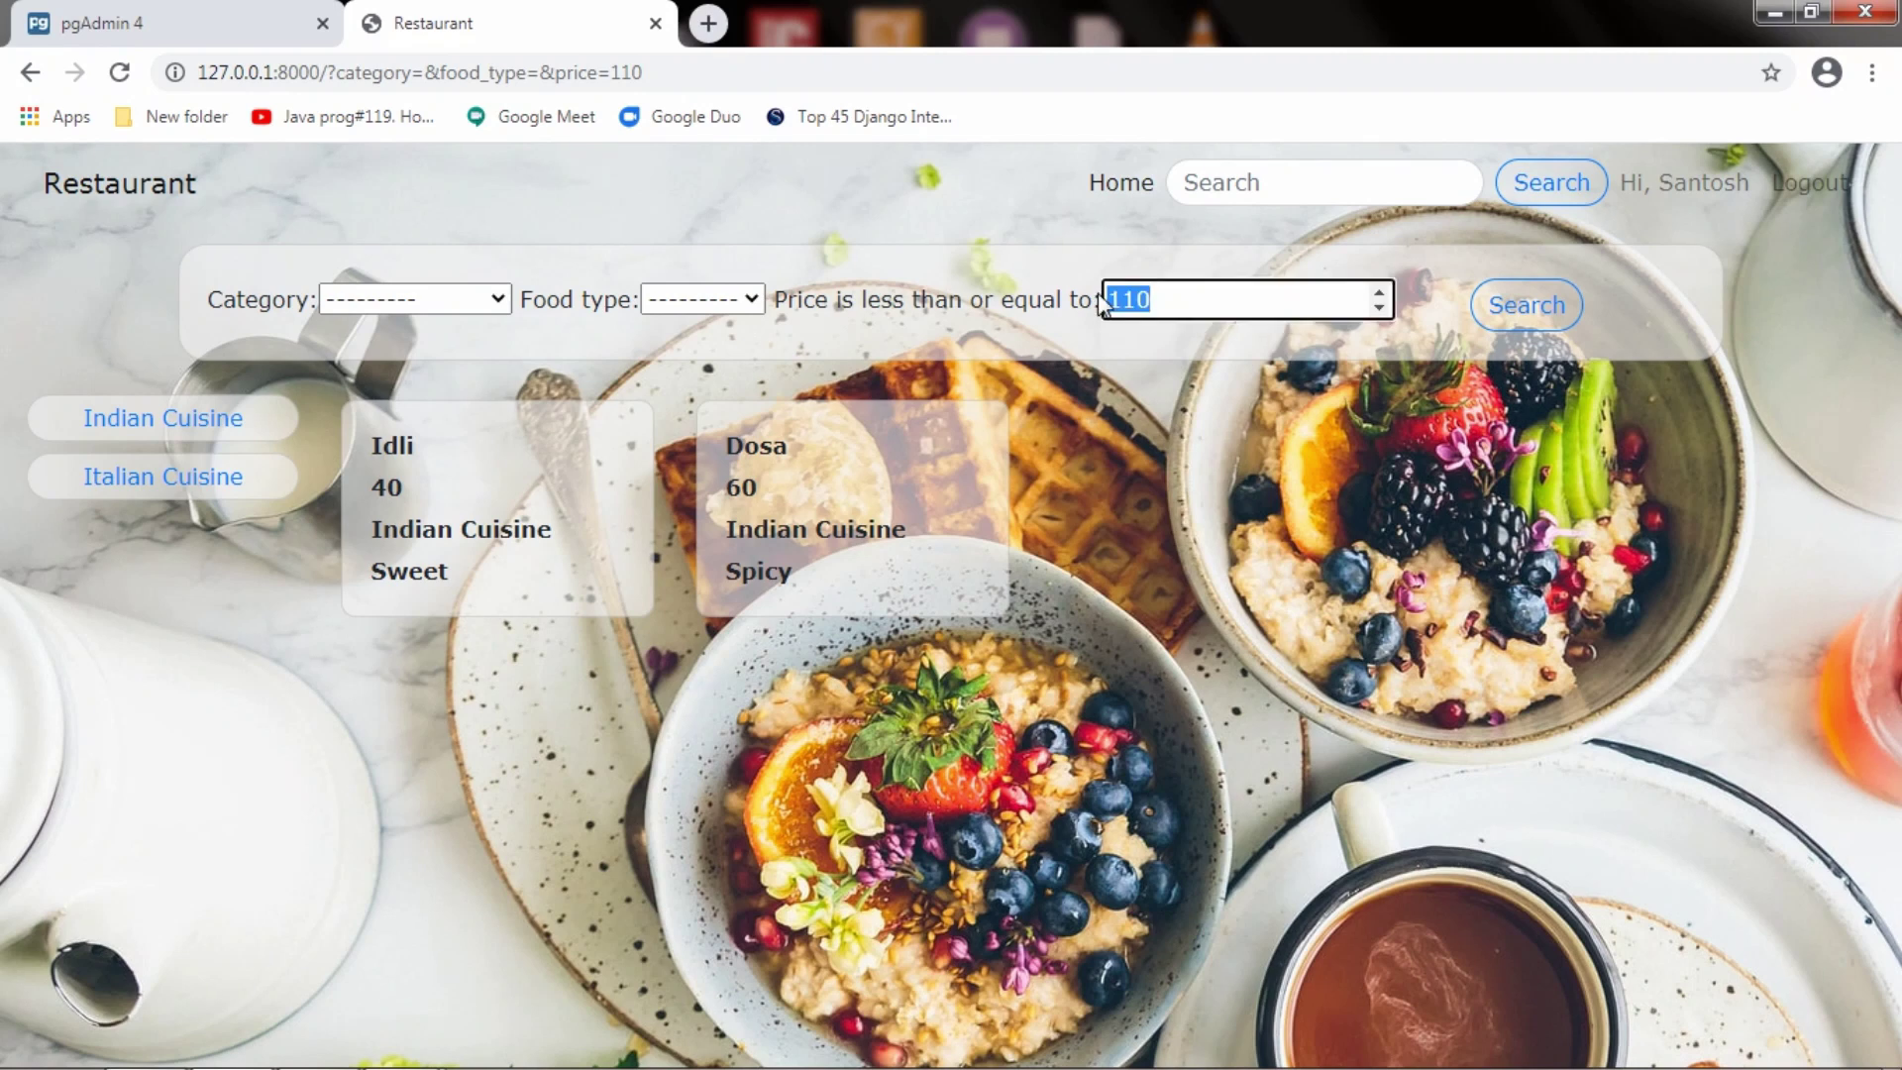
click(1515, 309)
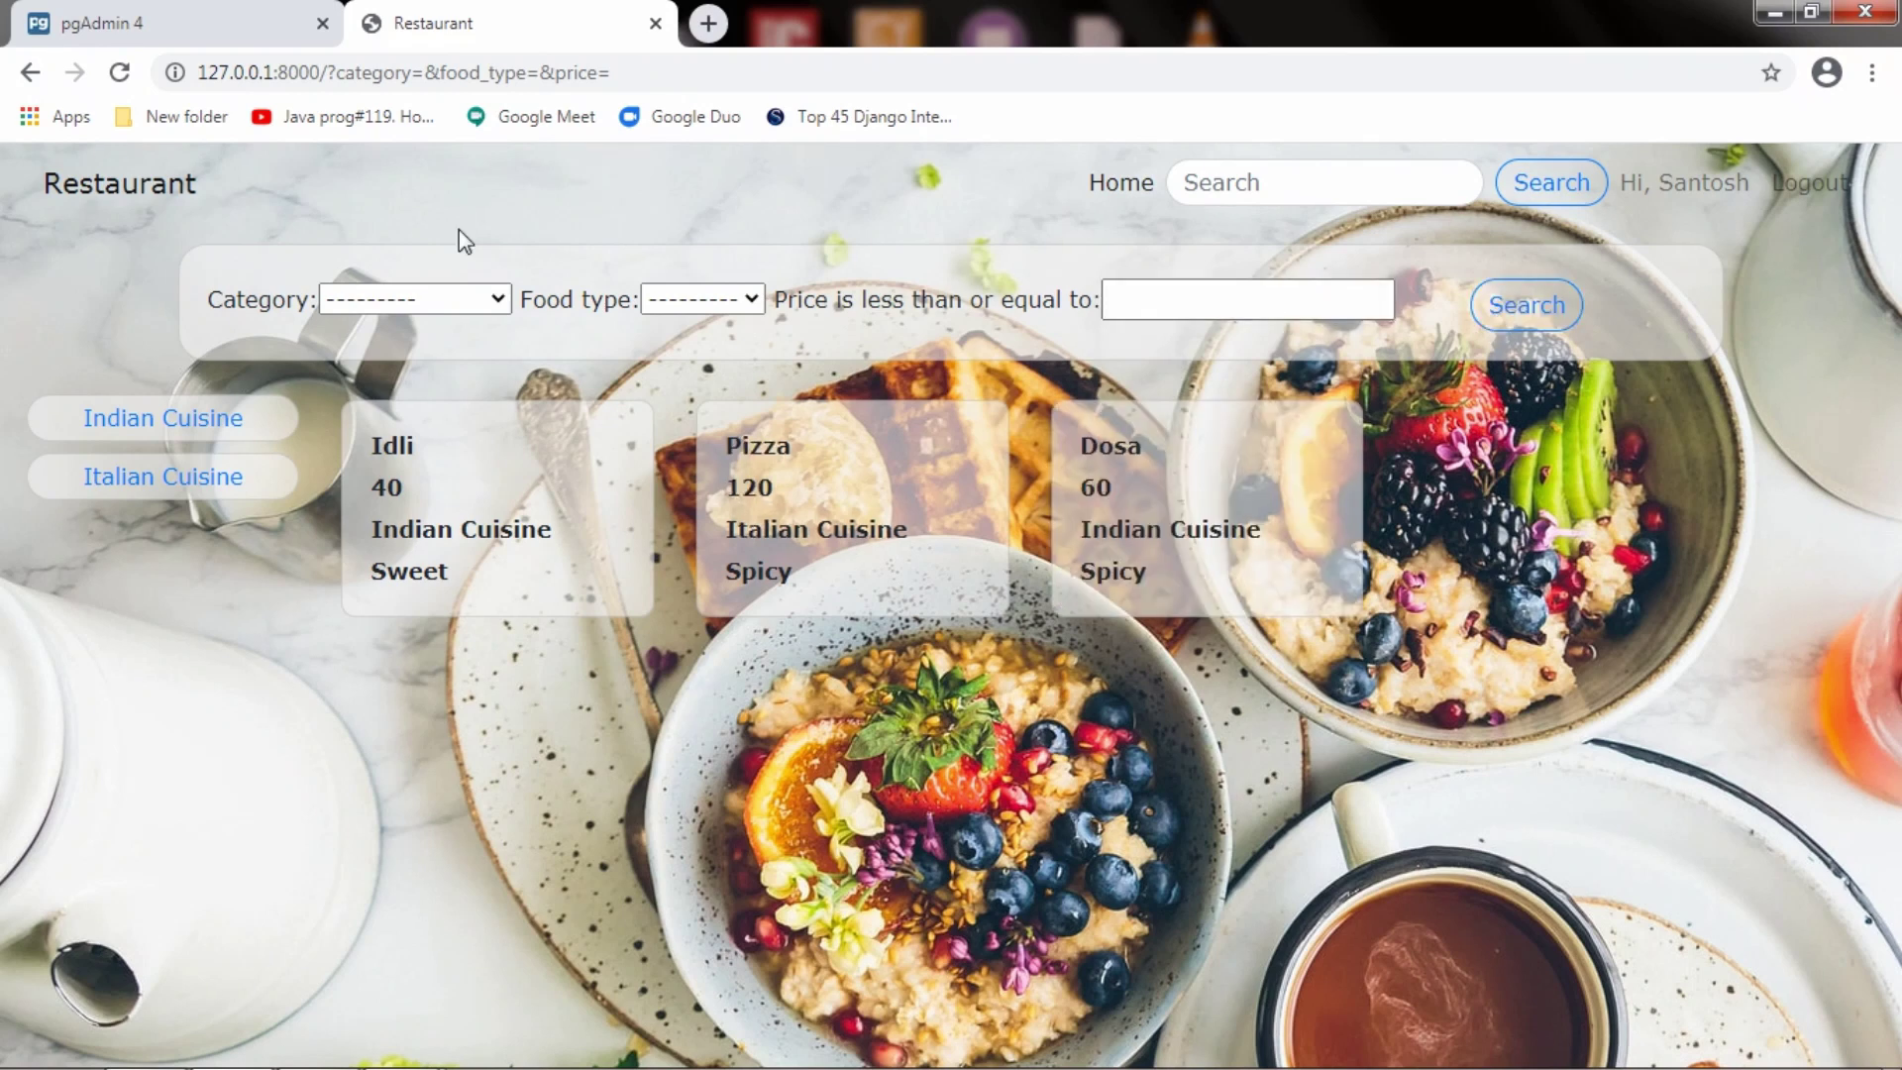
Show Indian Cuisine dishes priced at most 50, then Italian Cuisine dishes at most 50
click(436, 309)
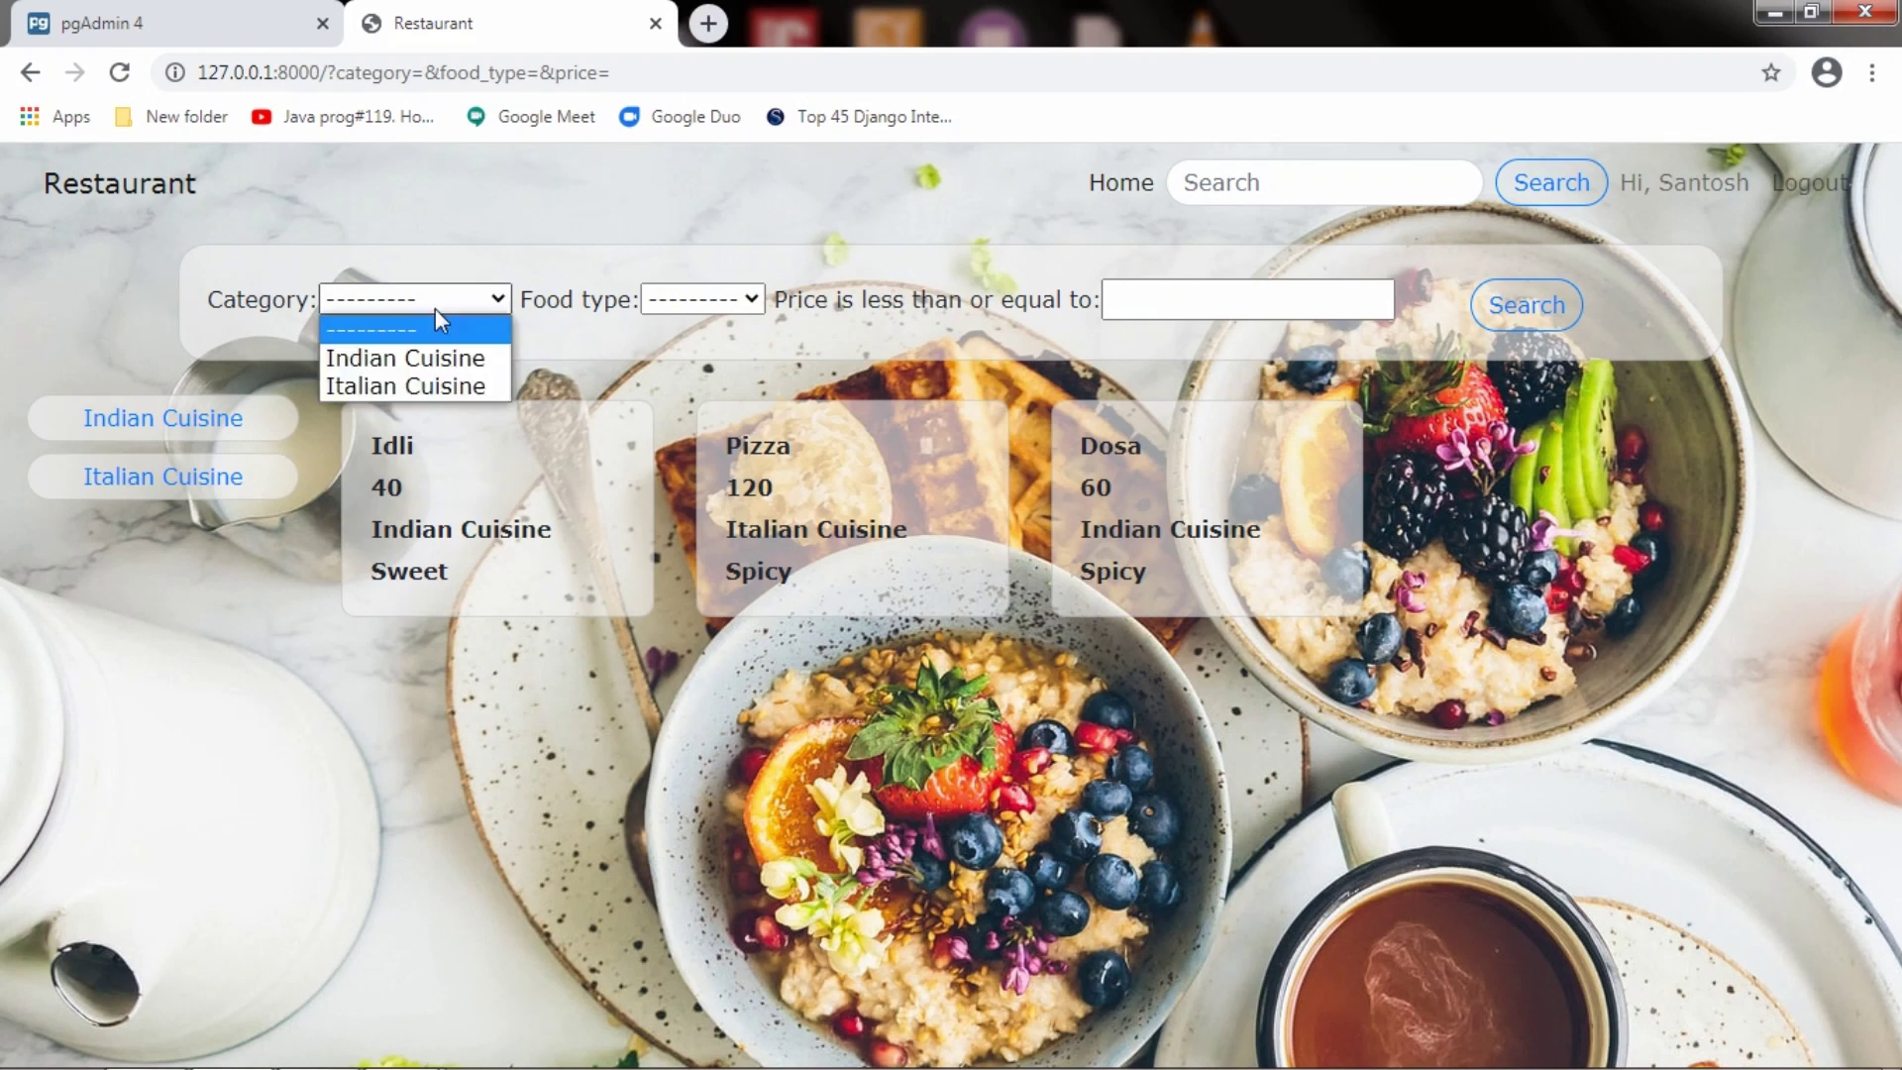
click(436, 352)
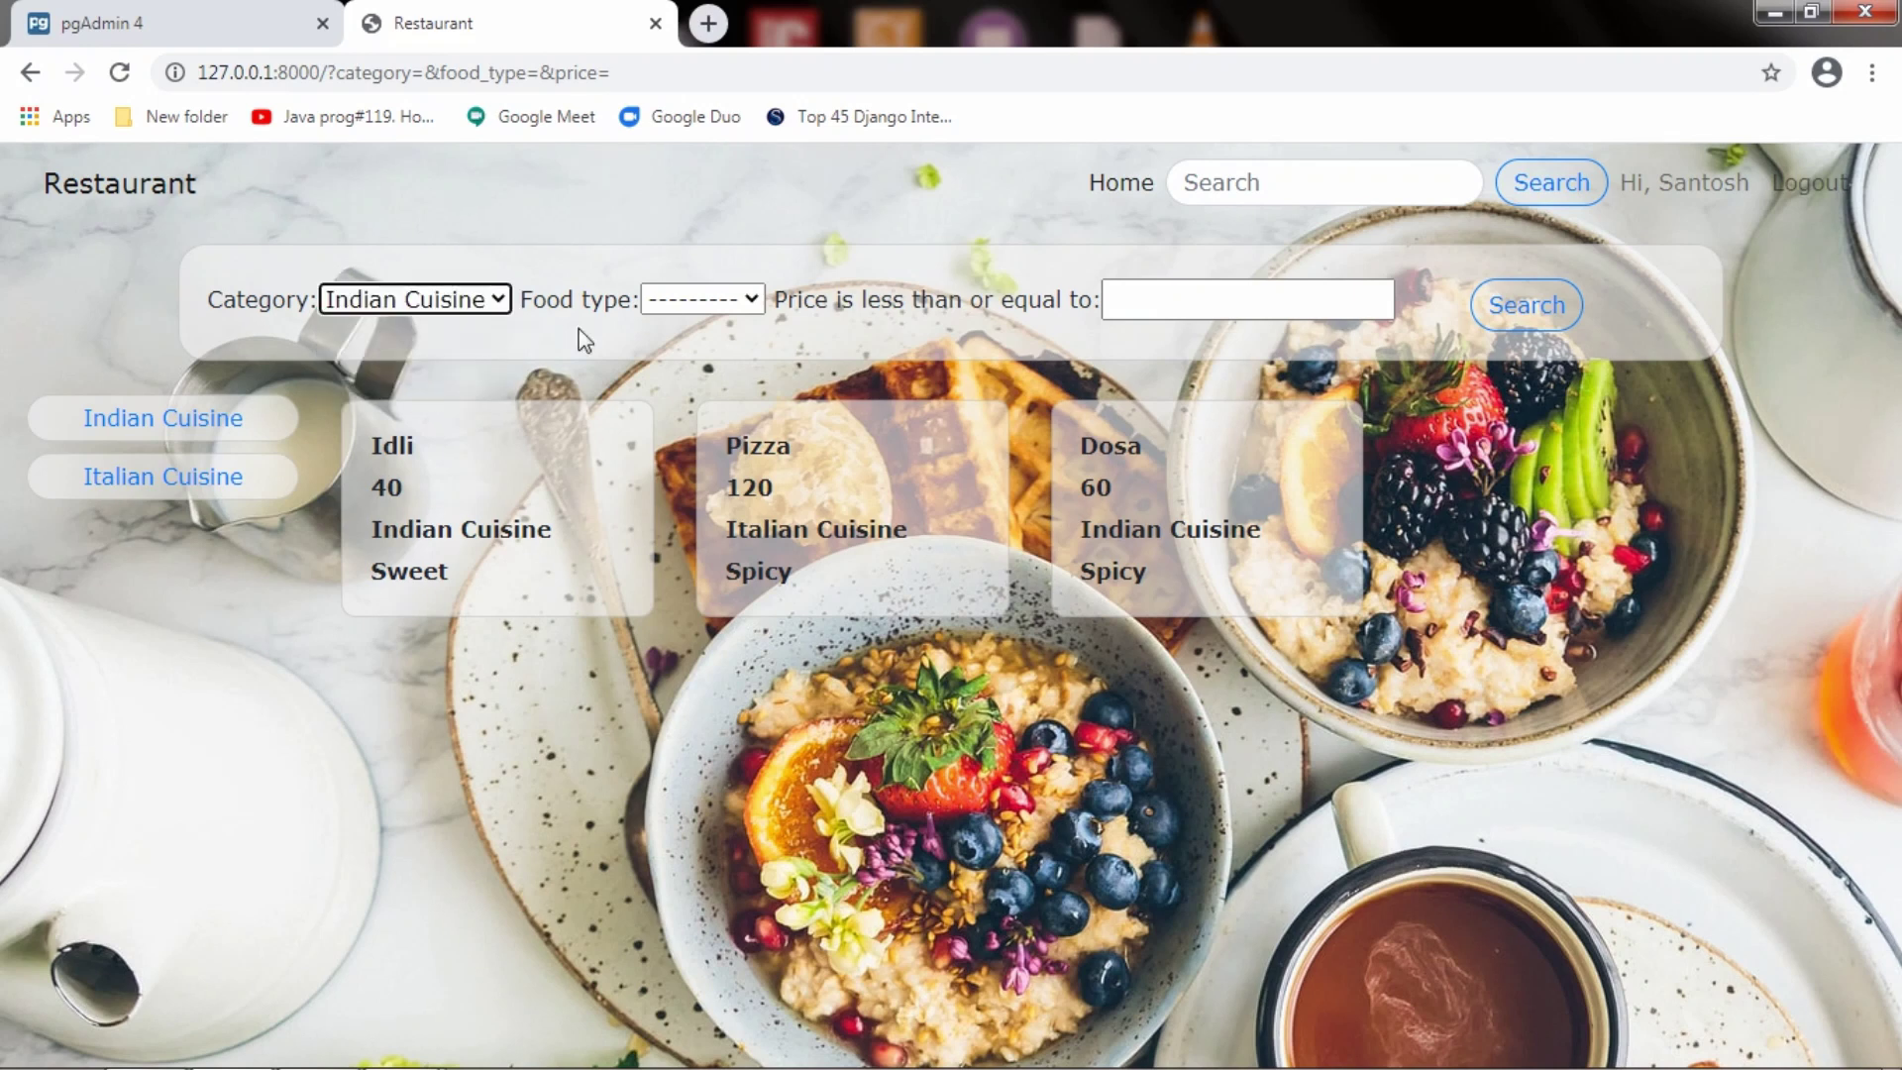
click(1173, 287)
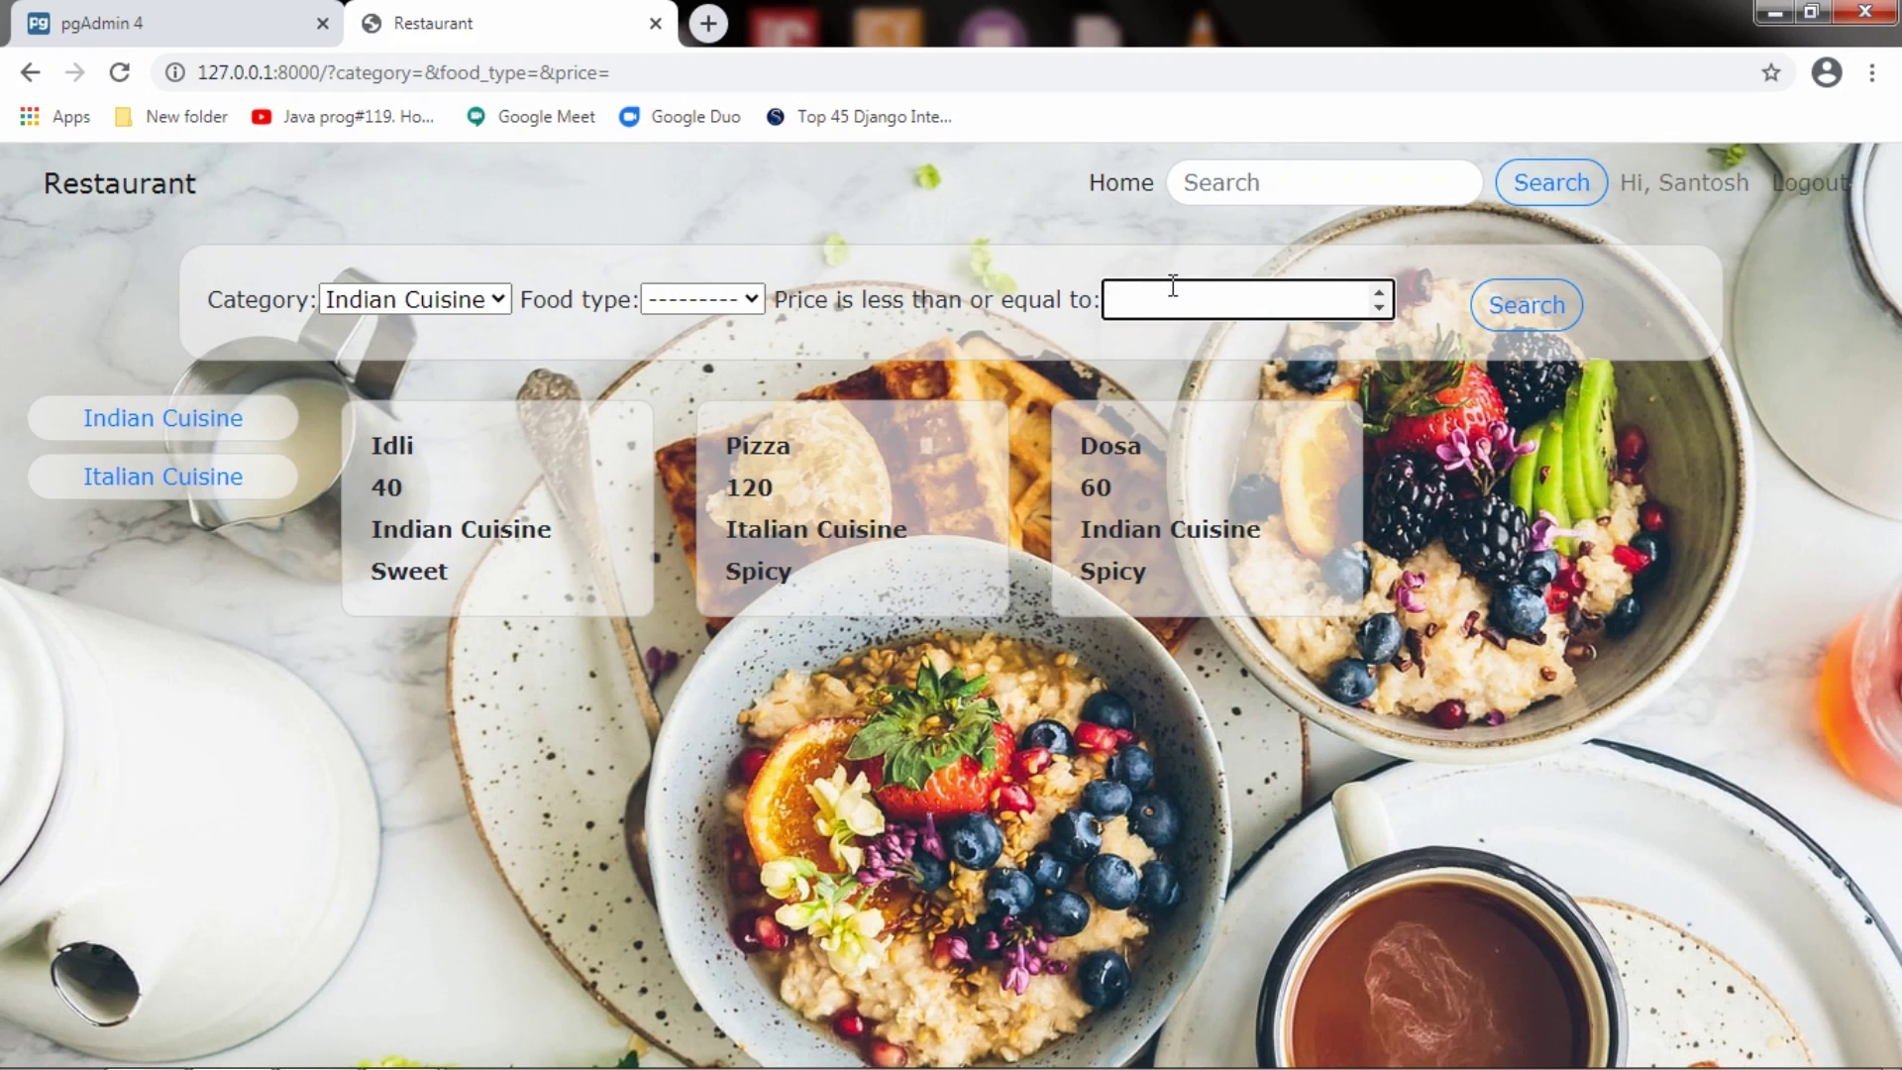
text(50)
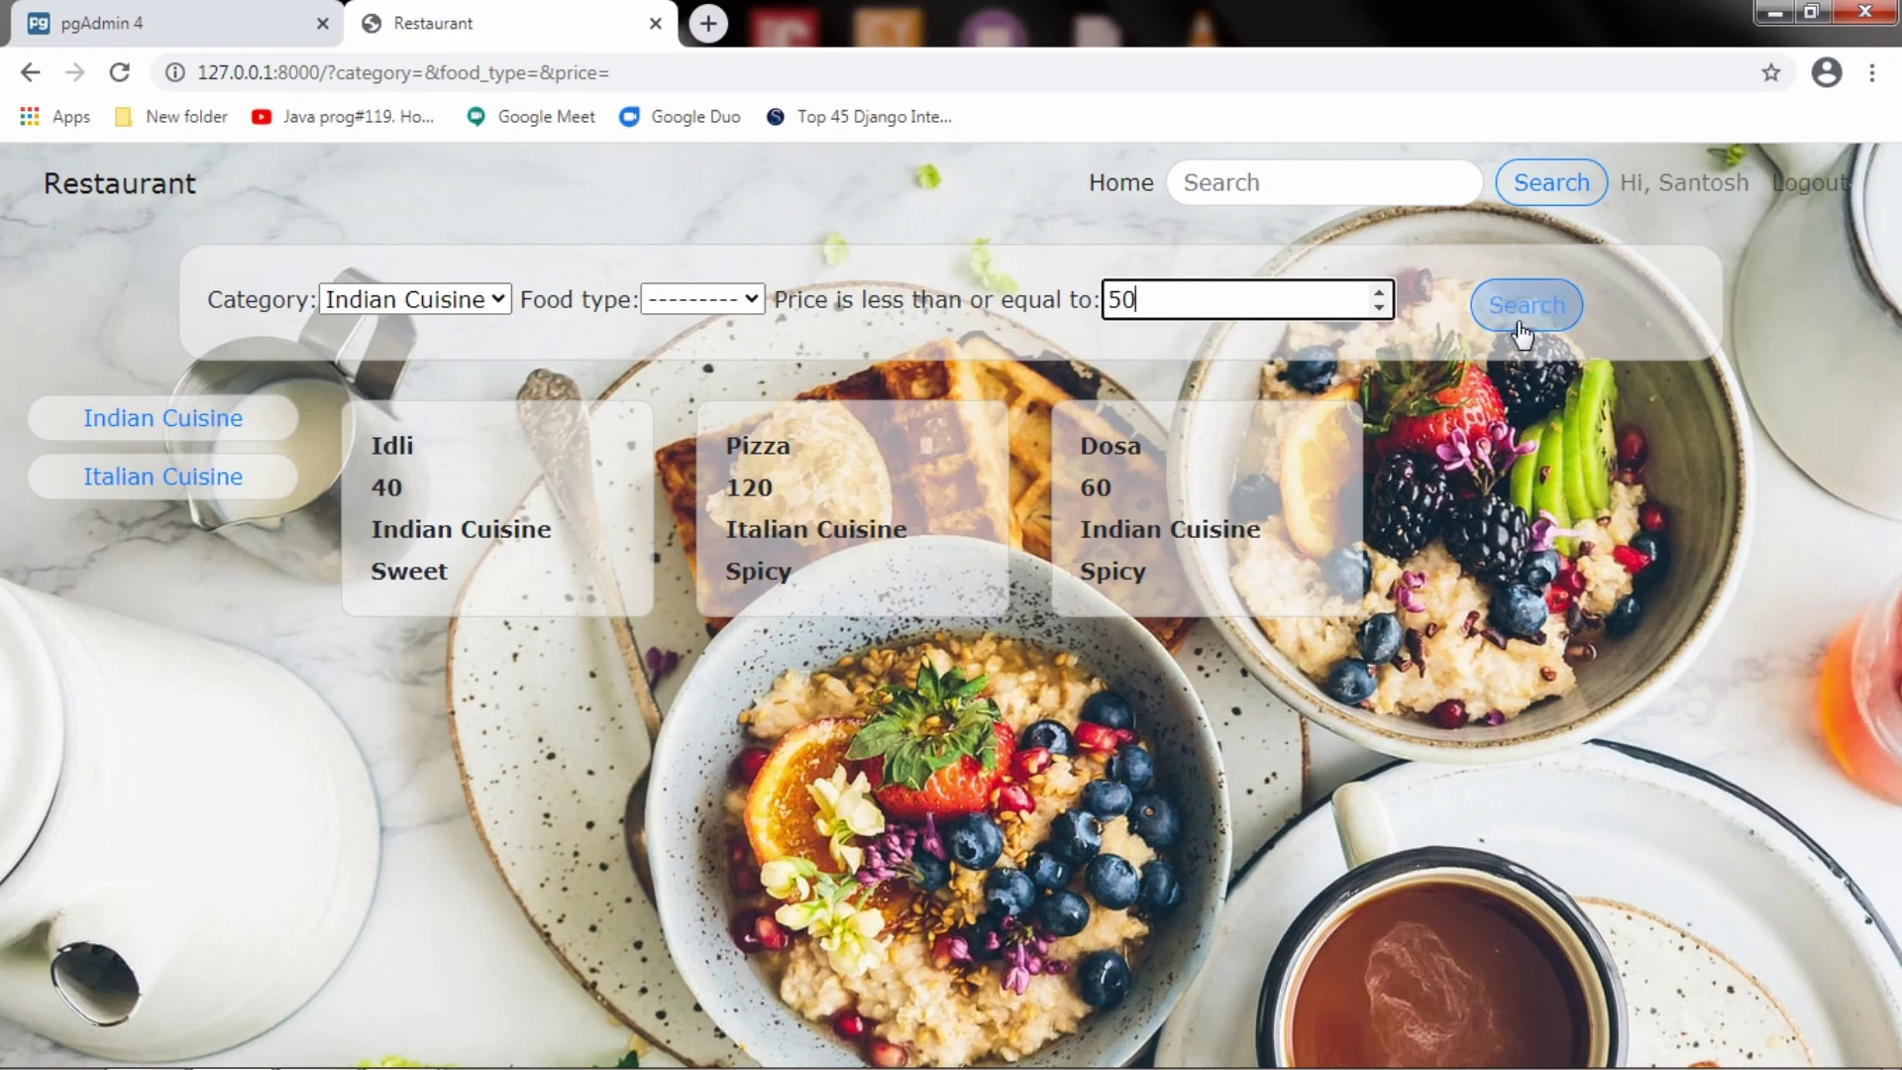
click(1525, 307)
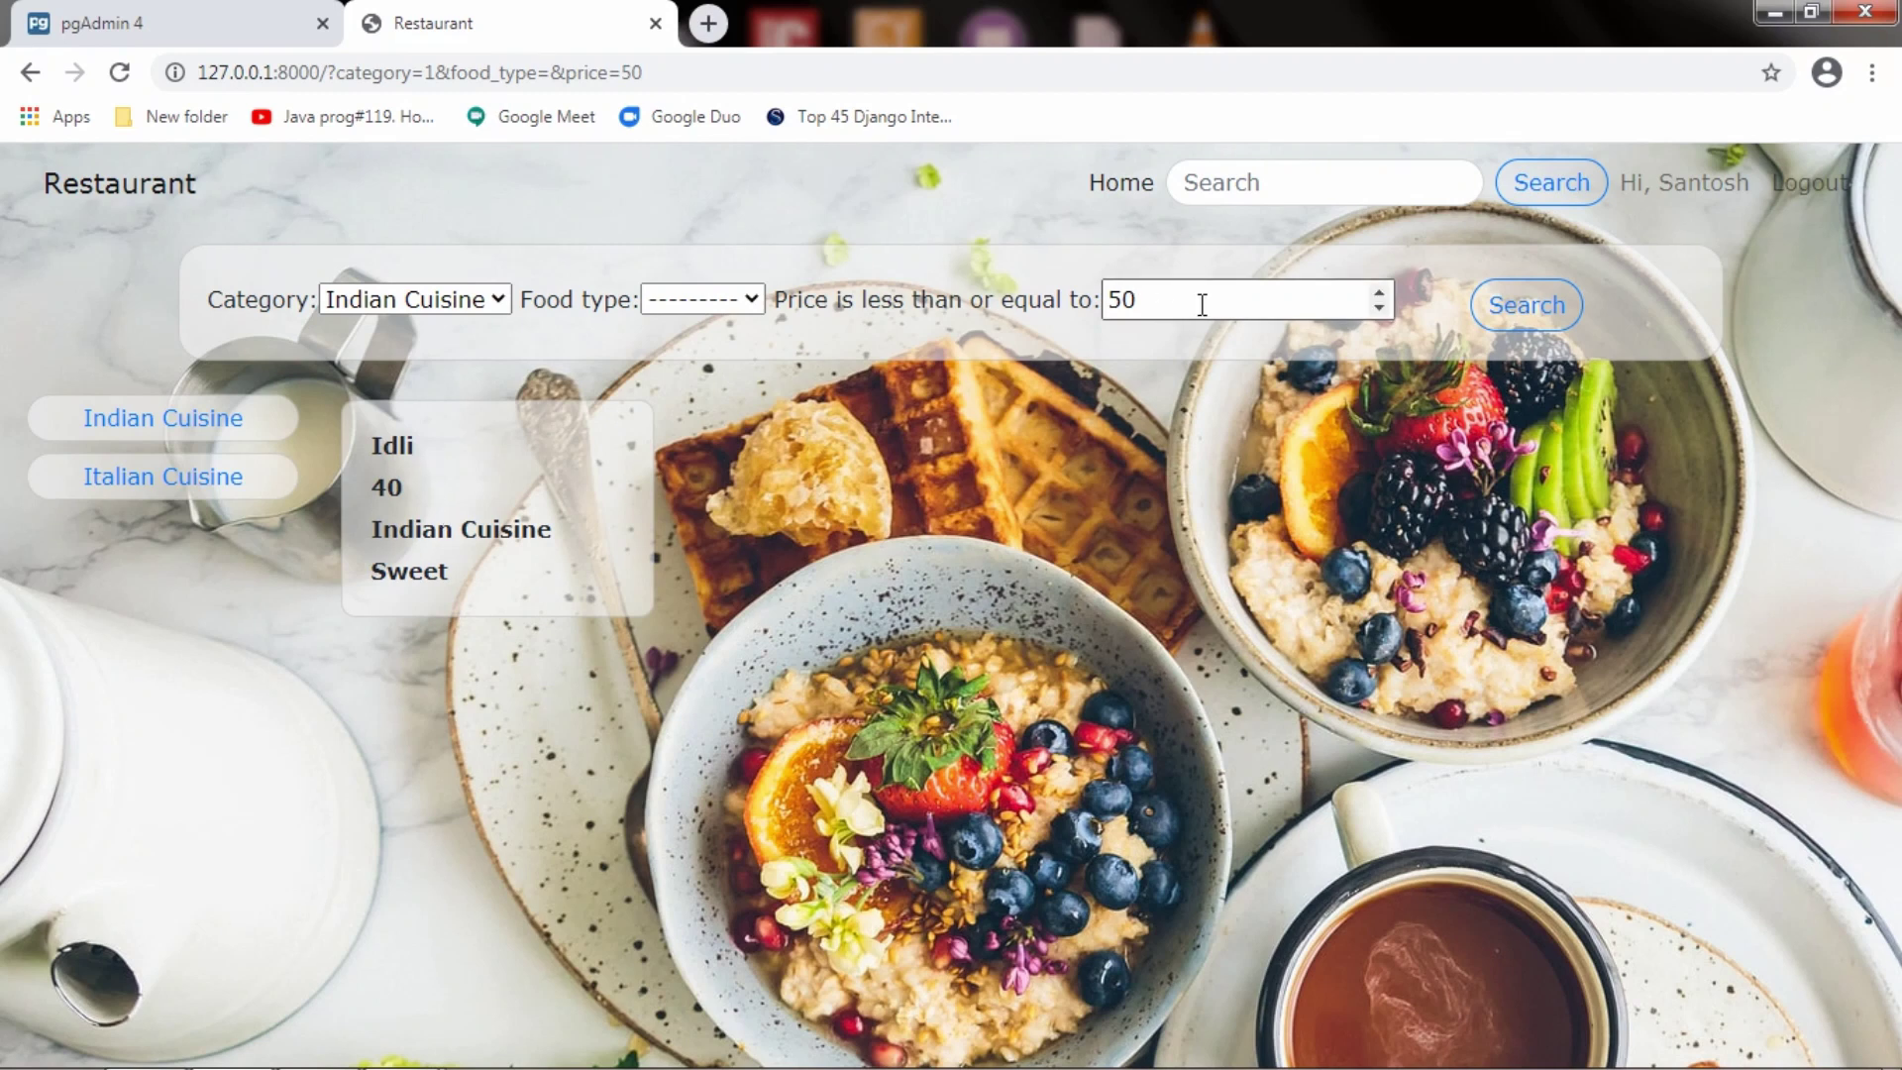
click(500, 299)
click(471, 382)
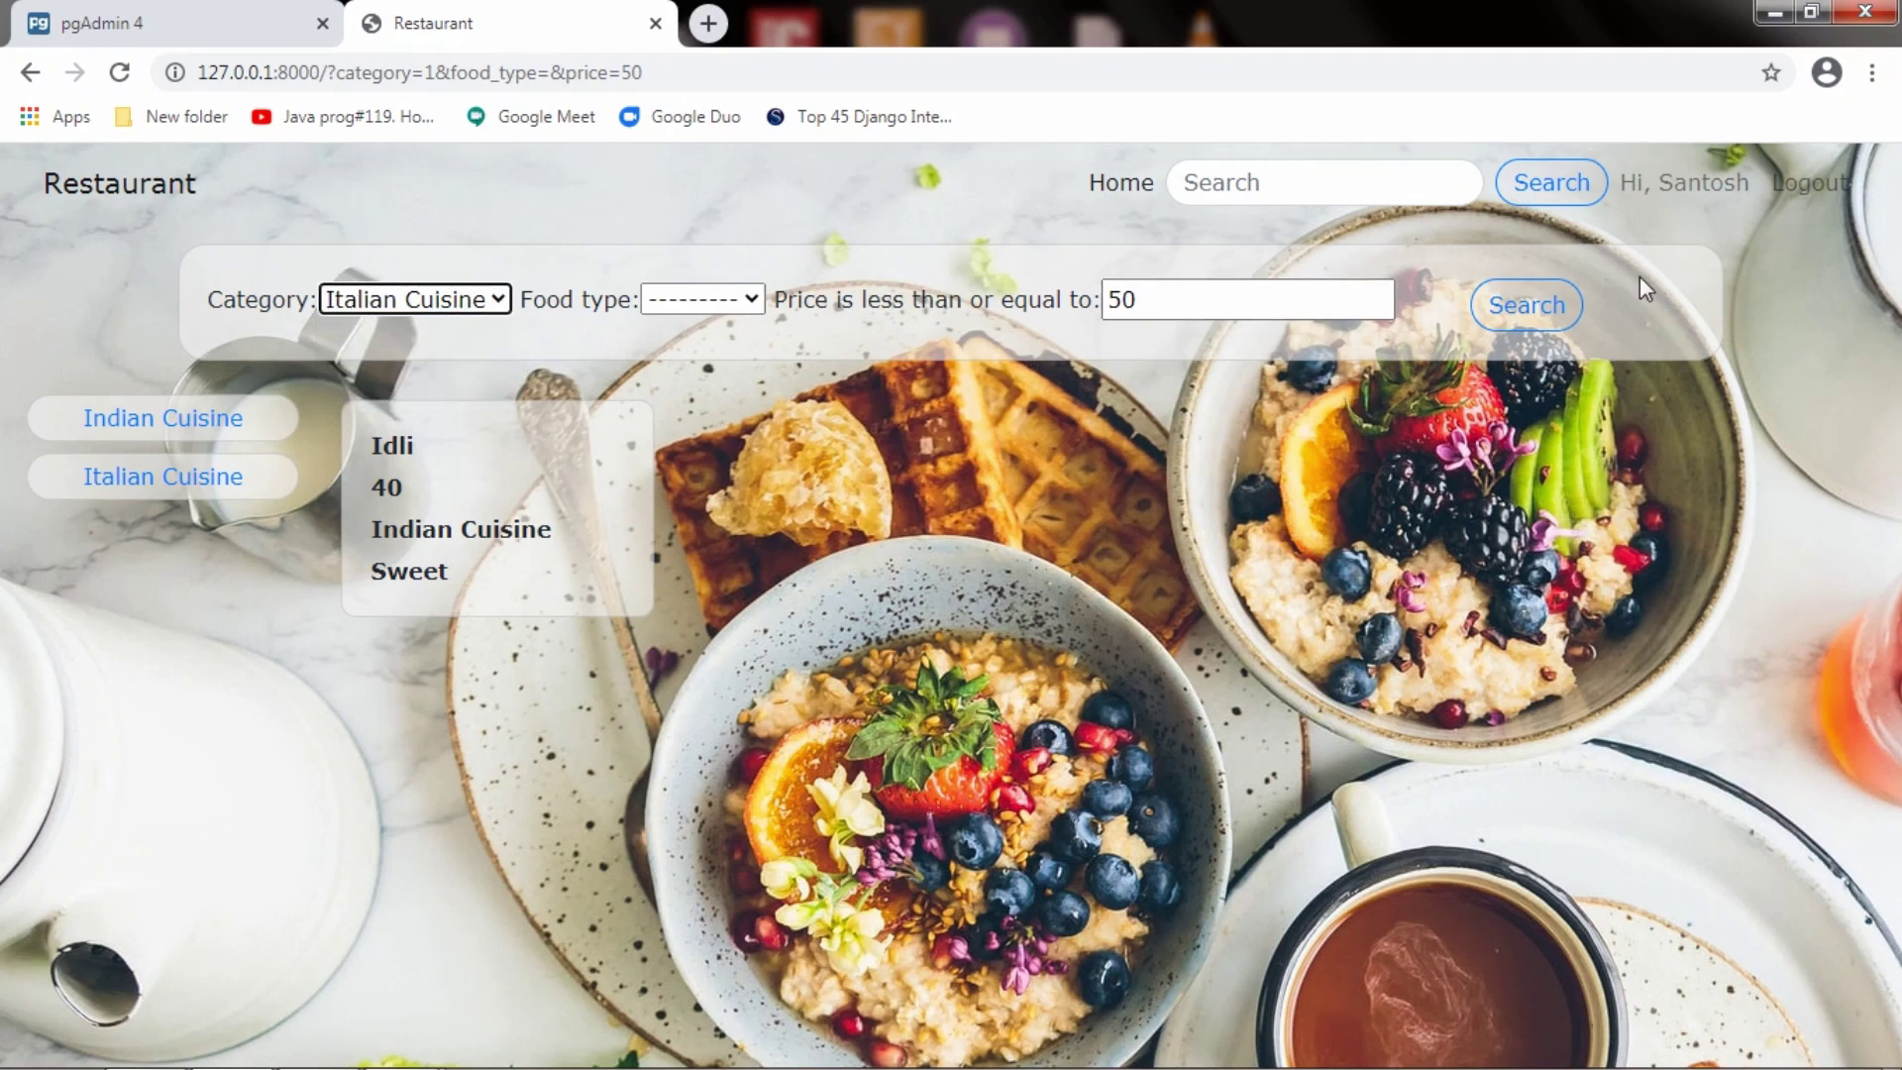
click(1483, 310)
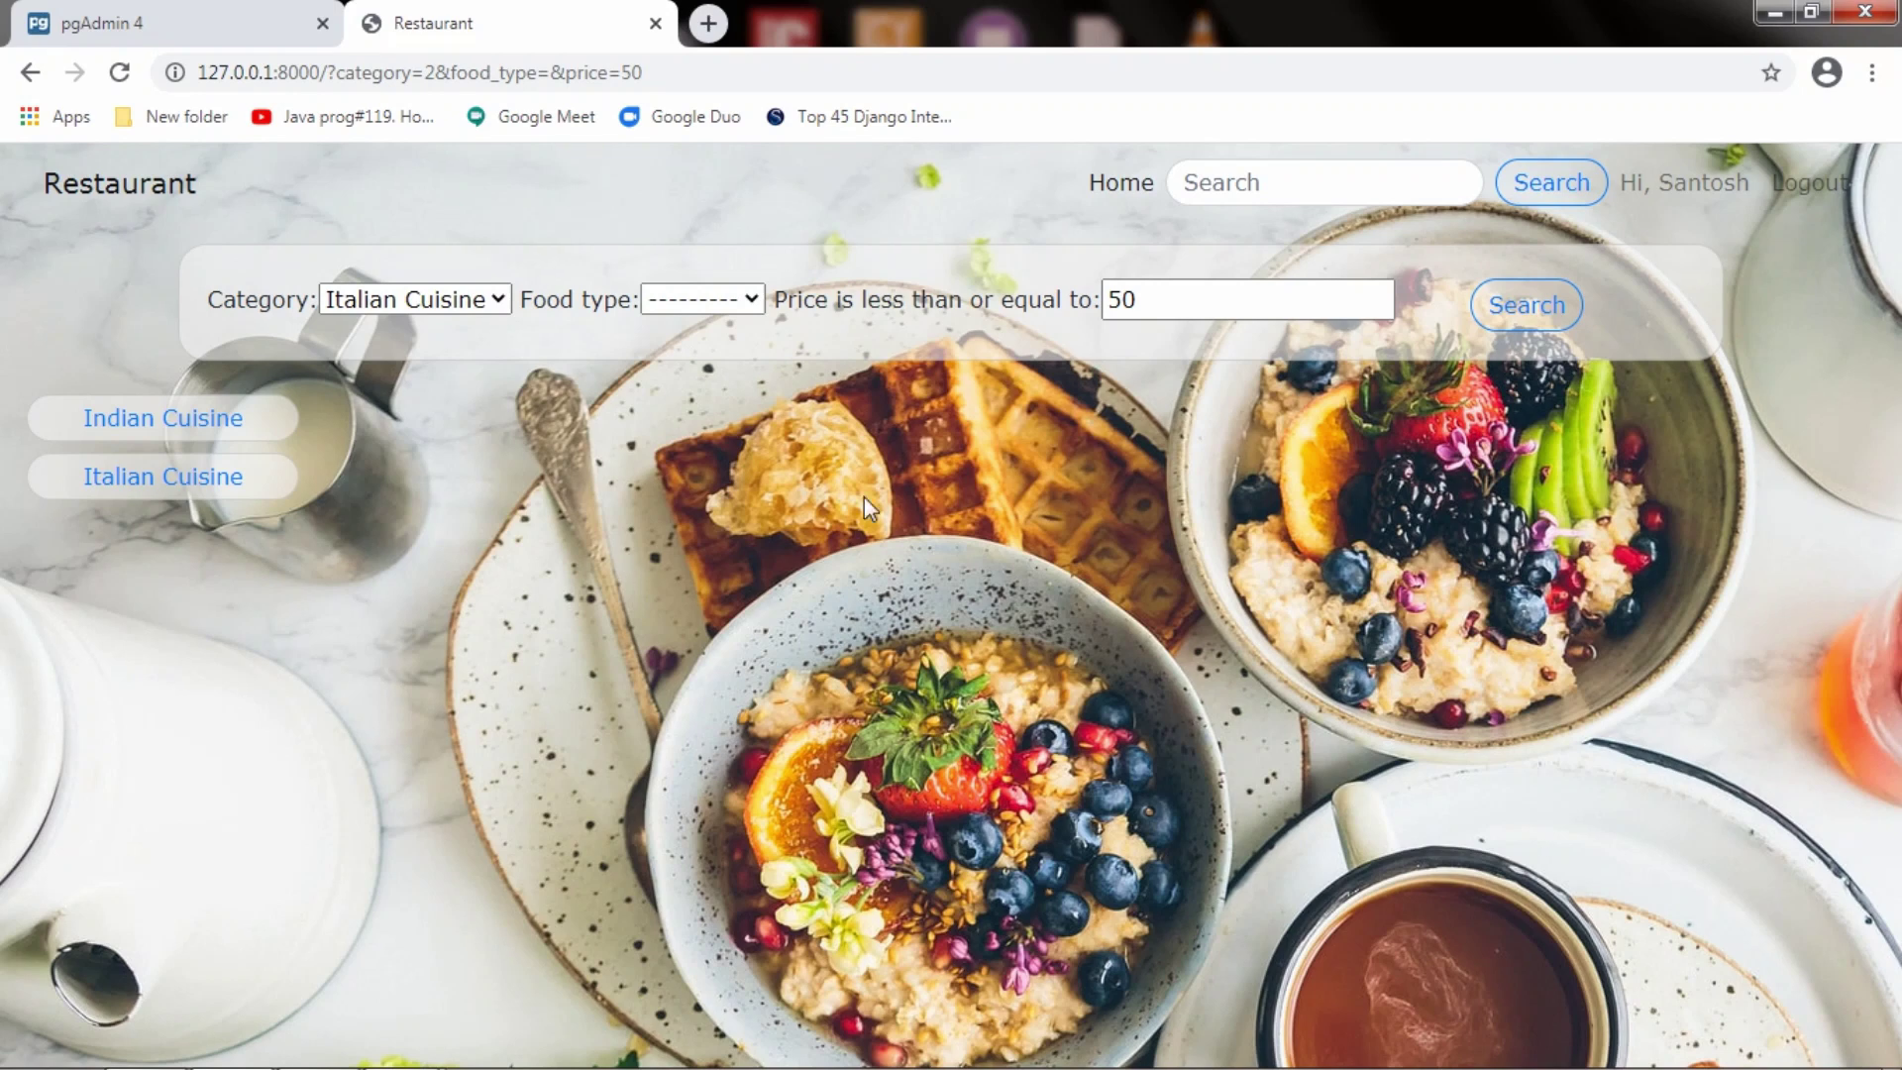
Raise the price cap to 70 for Indian Cuisine, then clear the category
click(432, 315)
click(432, 355)
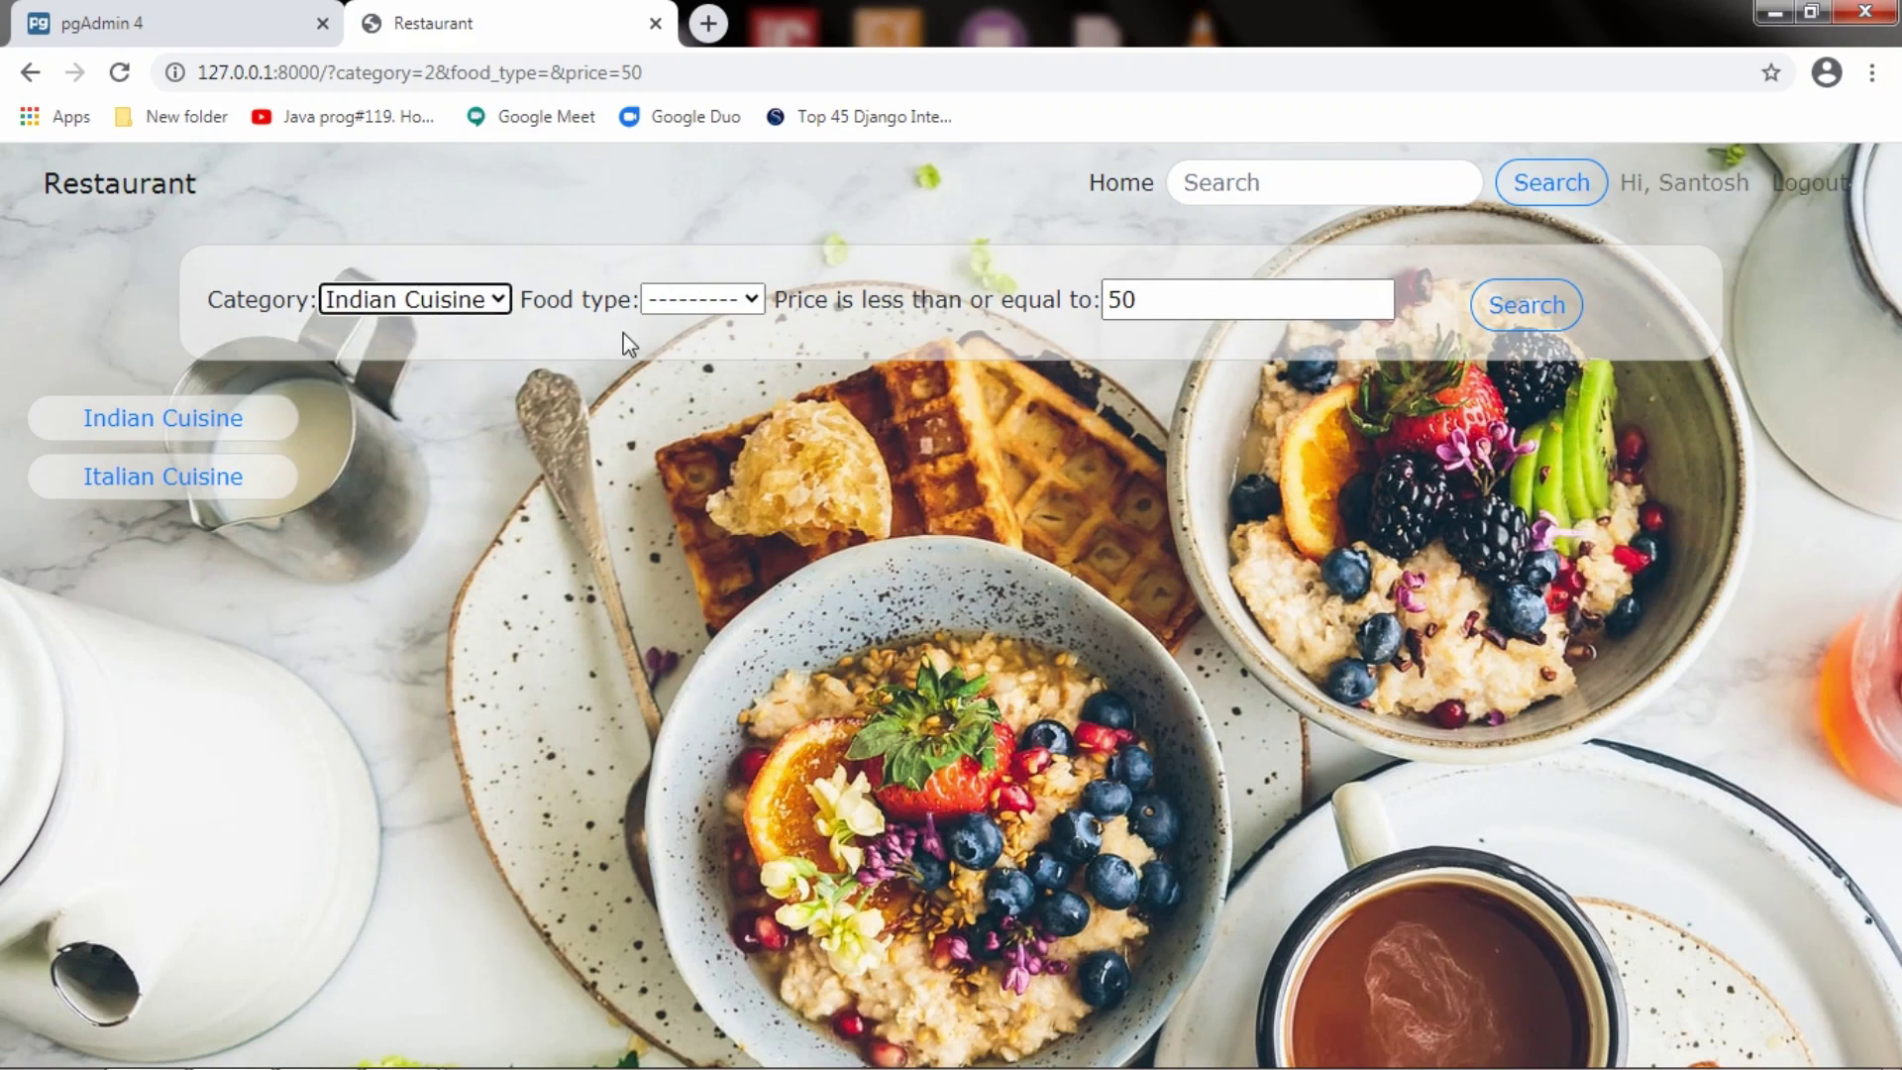
drag(1169, 297, 1058, 300)
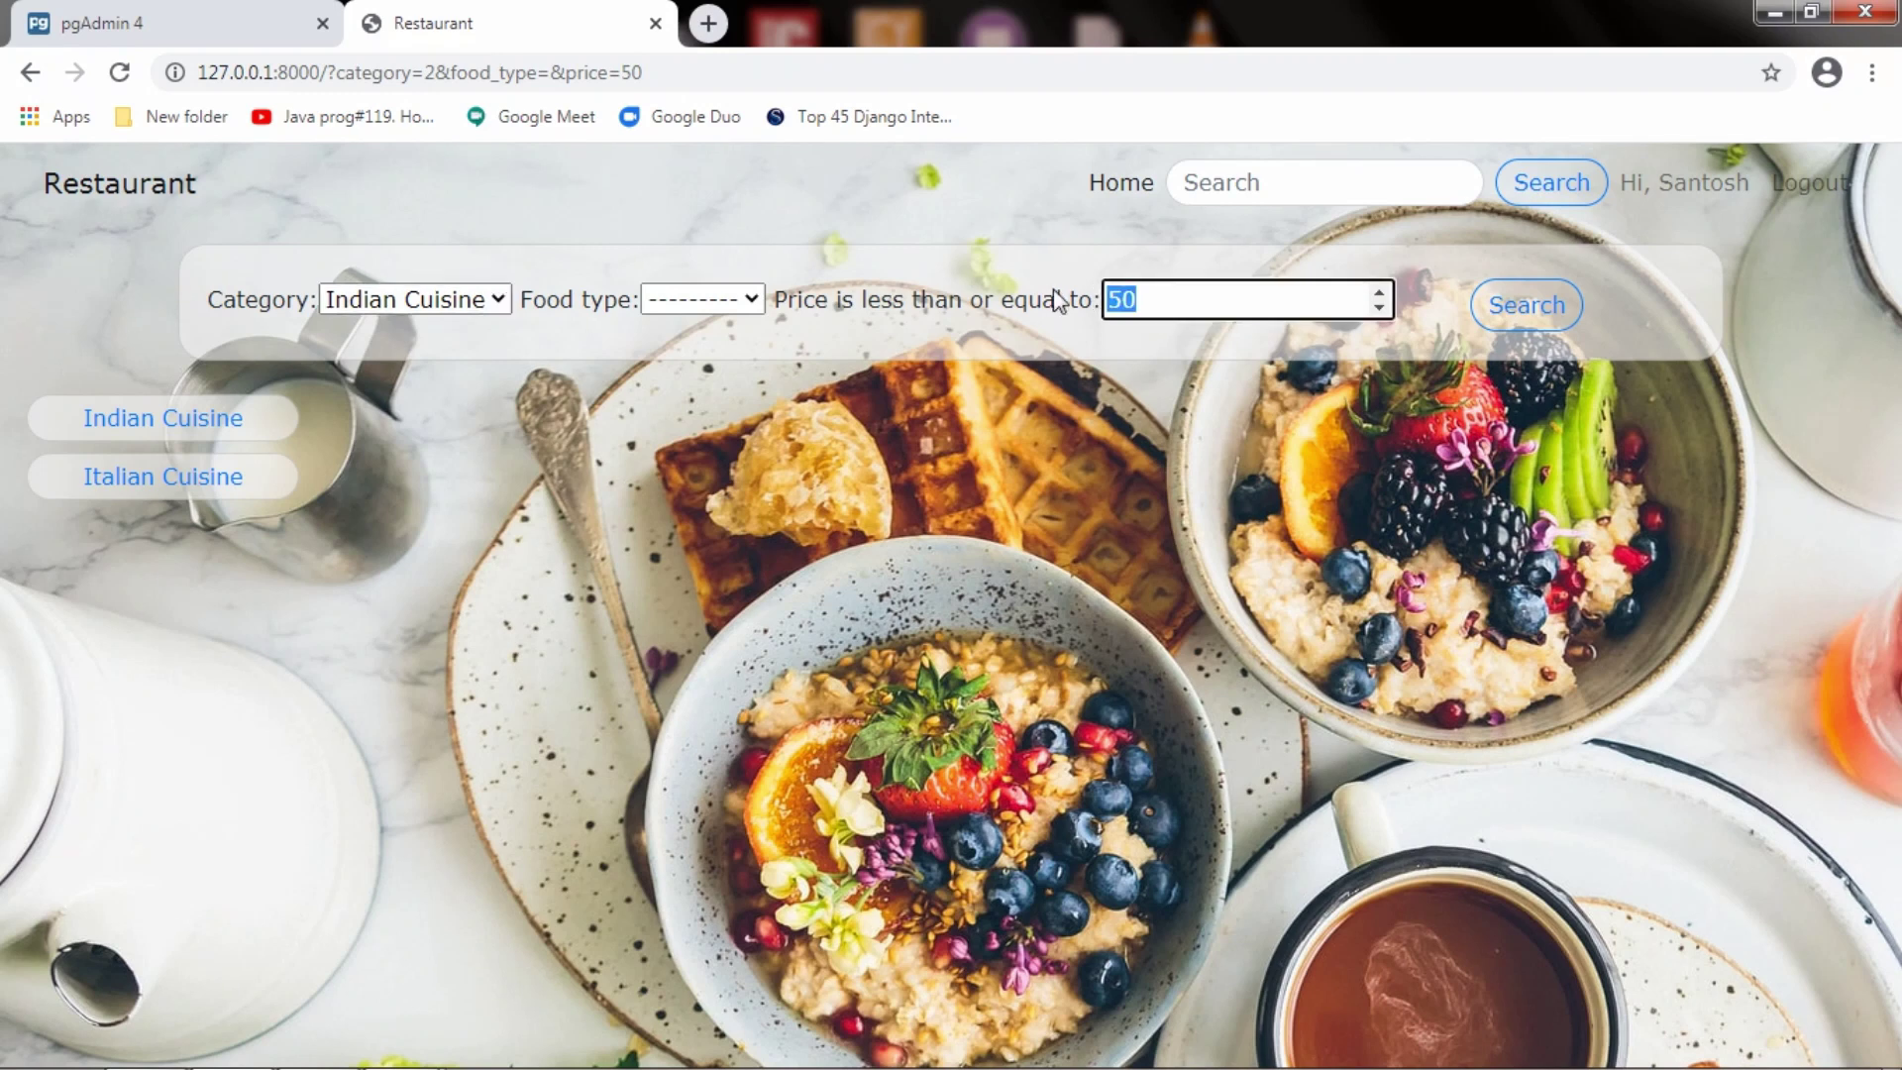
text(70)
click(1527, 305)
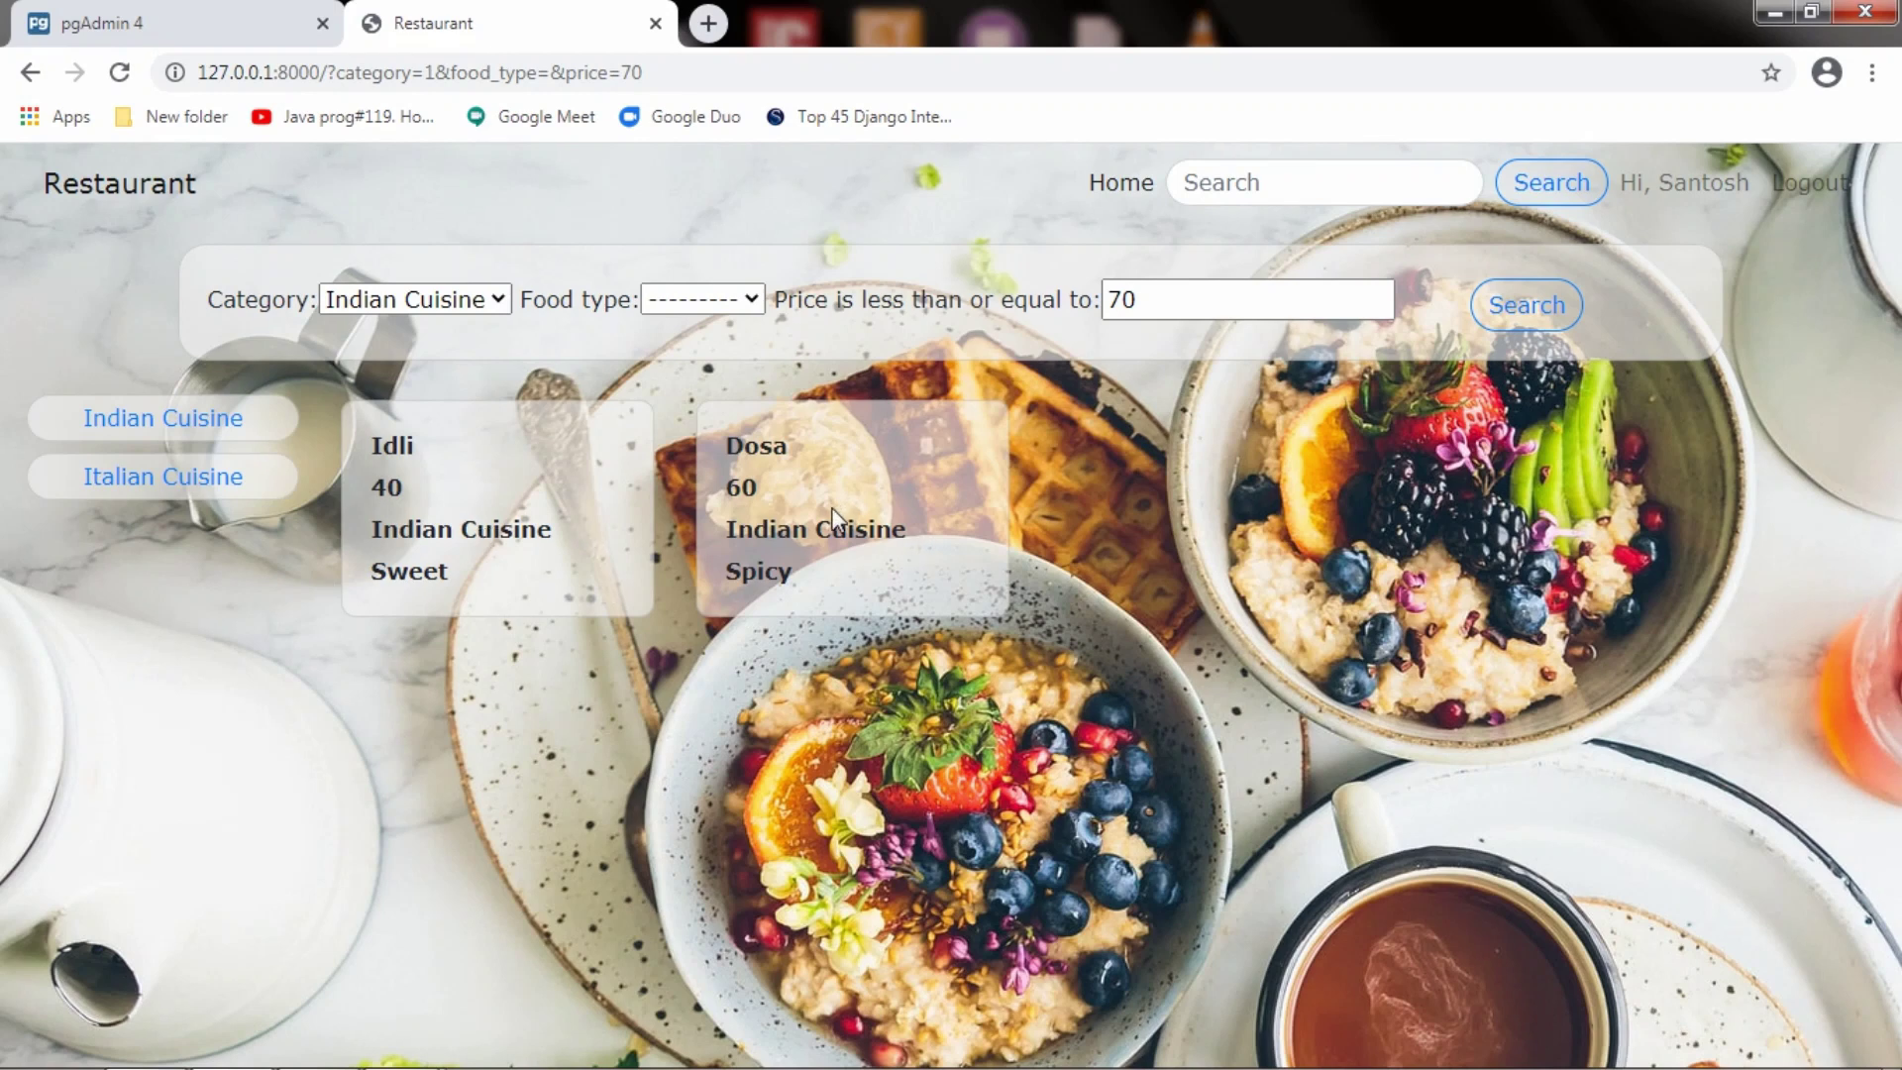
click(487, 300)
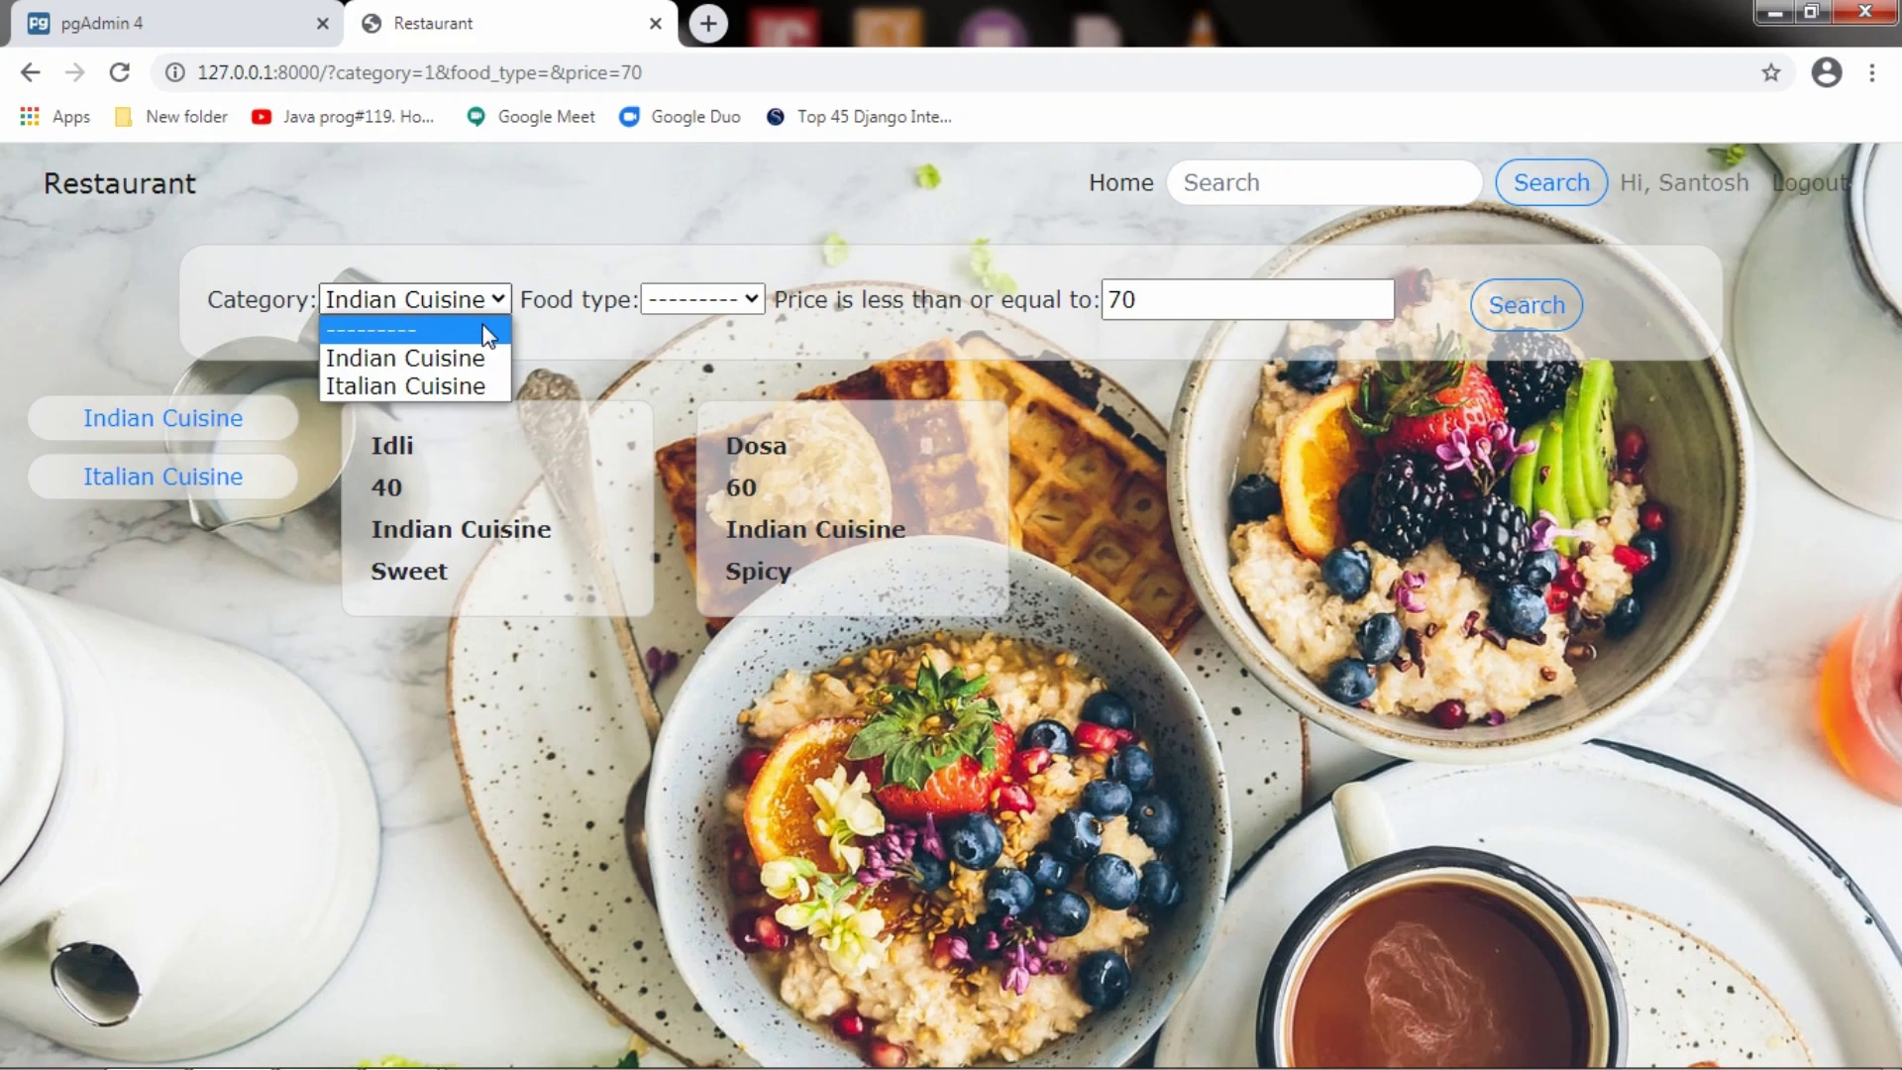
click(488, 329)
click(1526, 305)
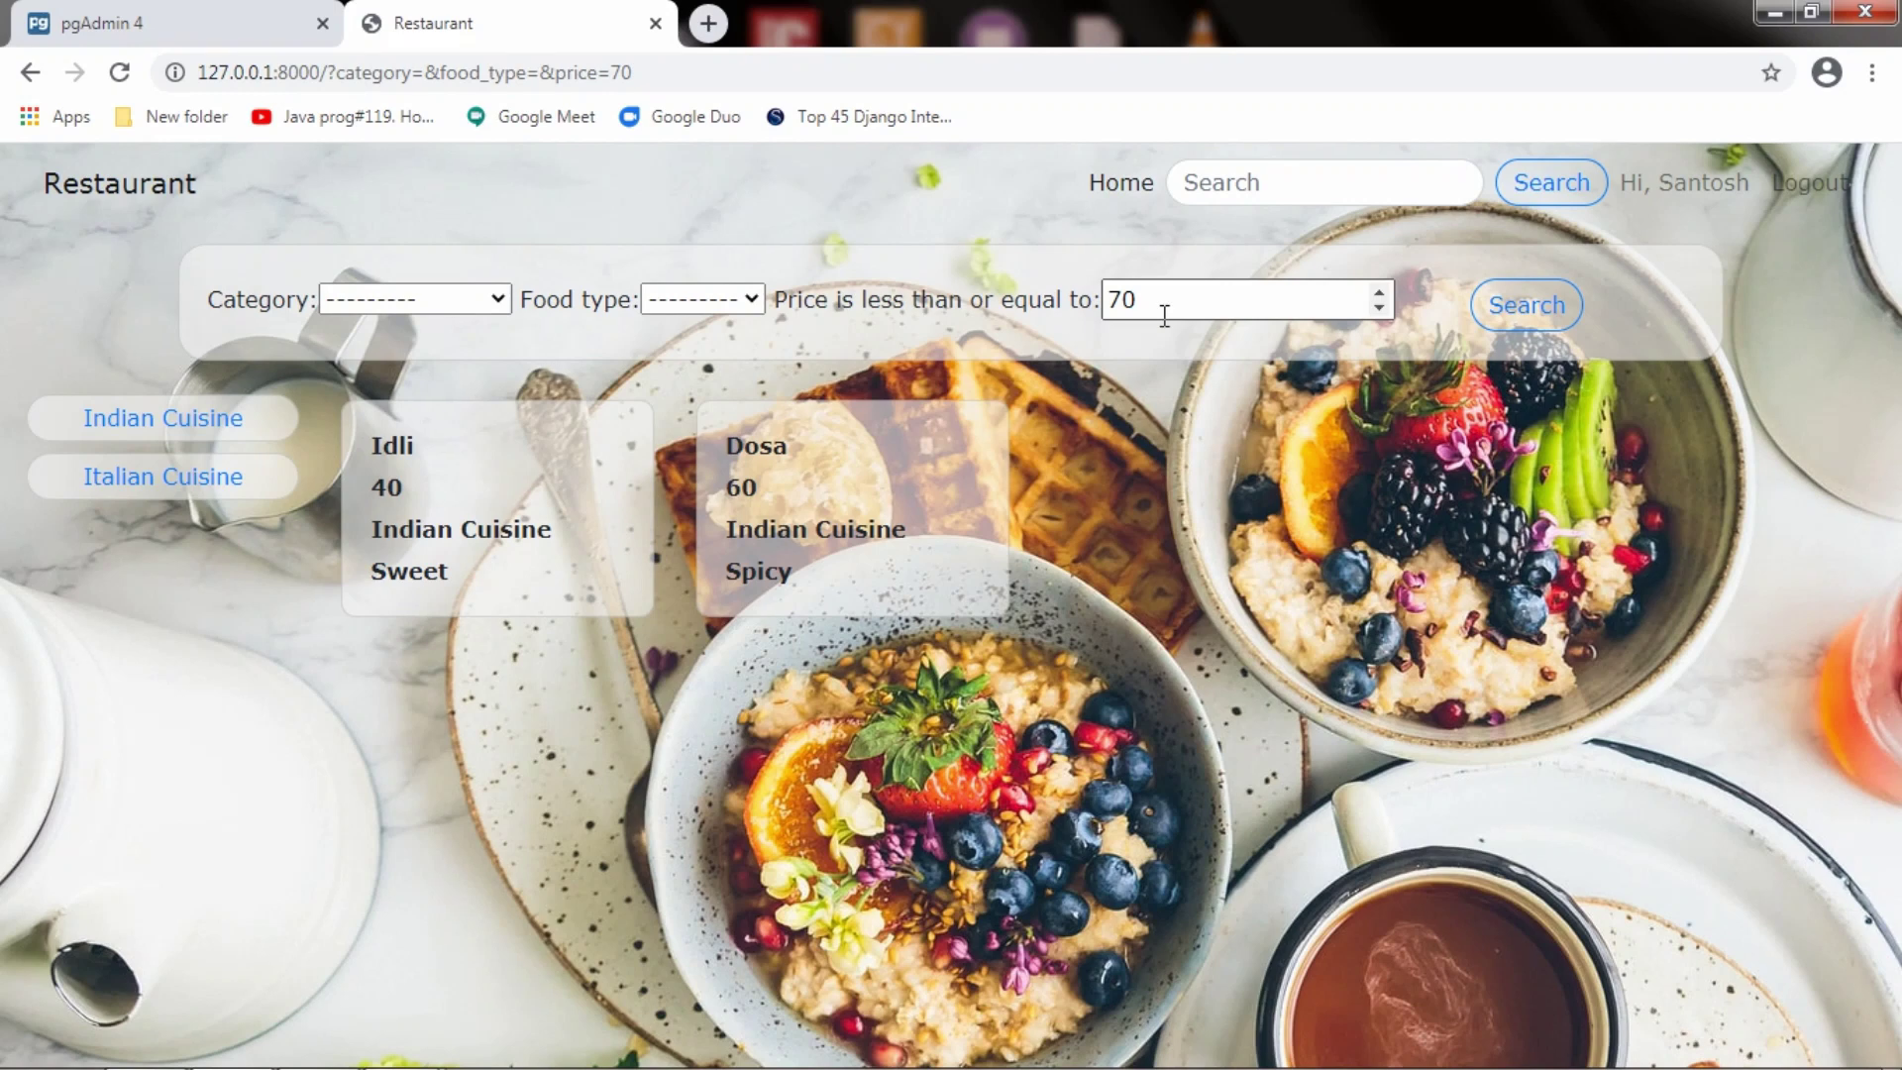
Delete the 70 price limit and rerun the search
drag(1215, 306, 1100, 295)
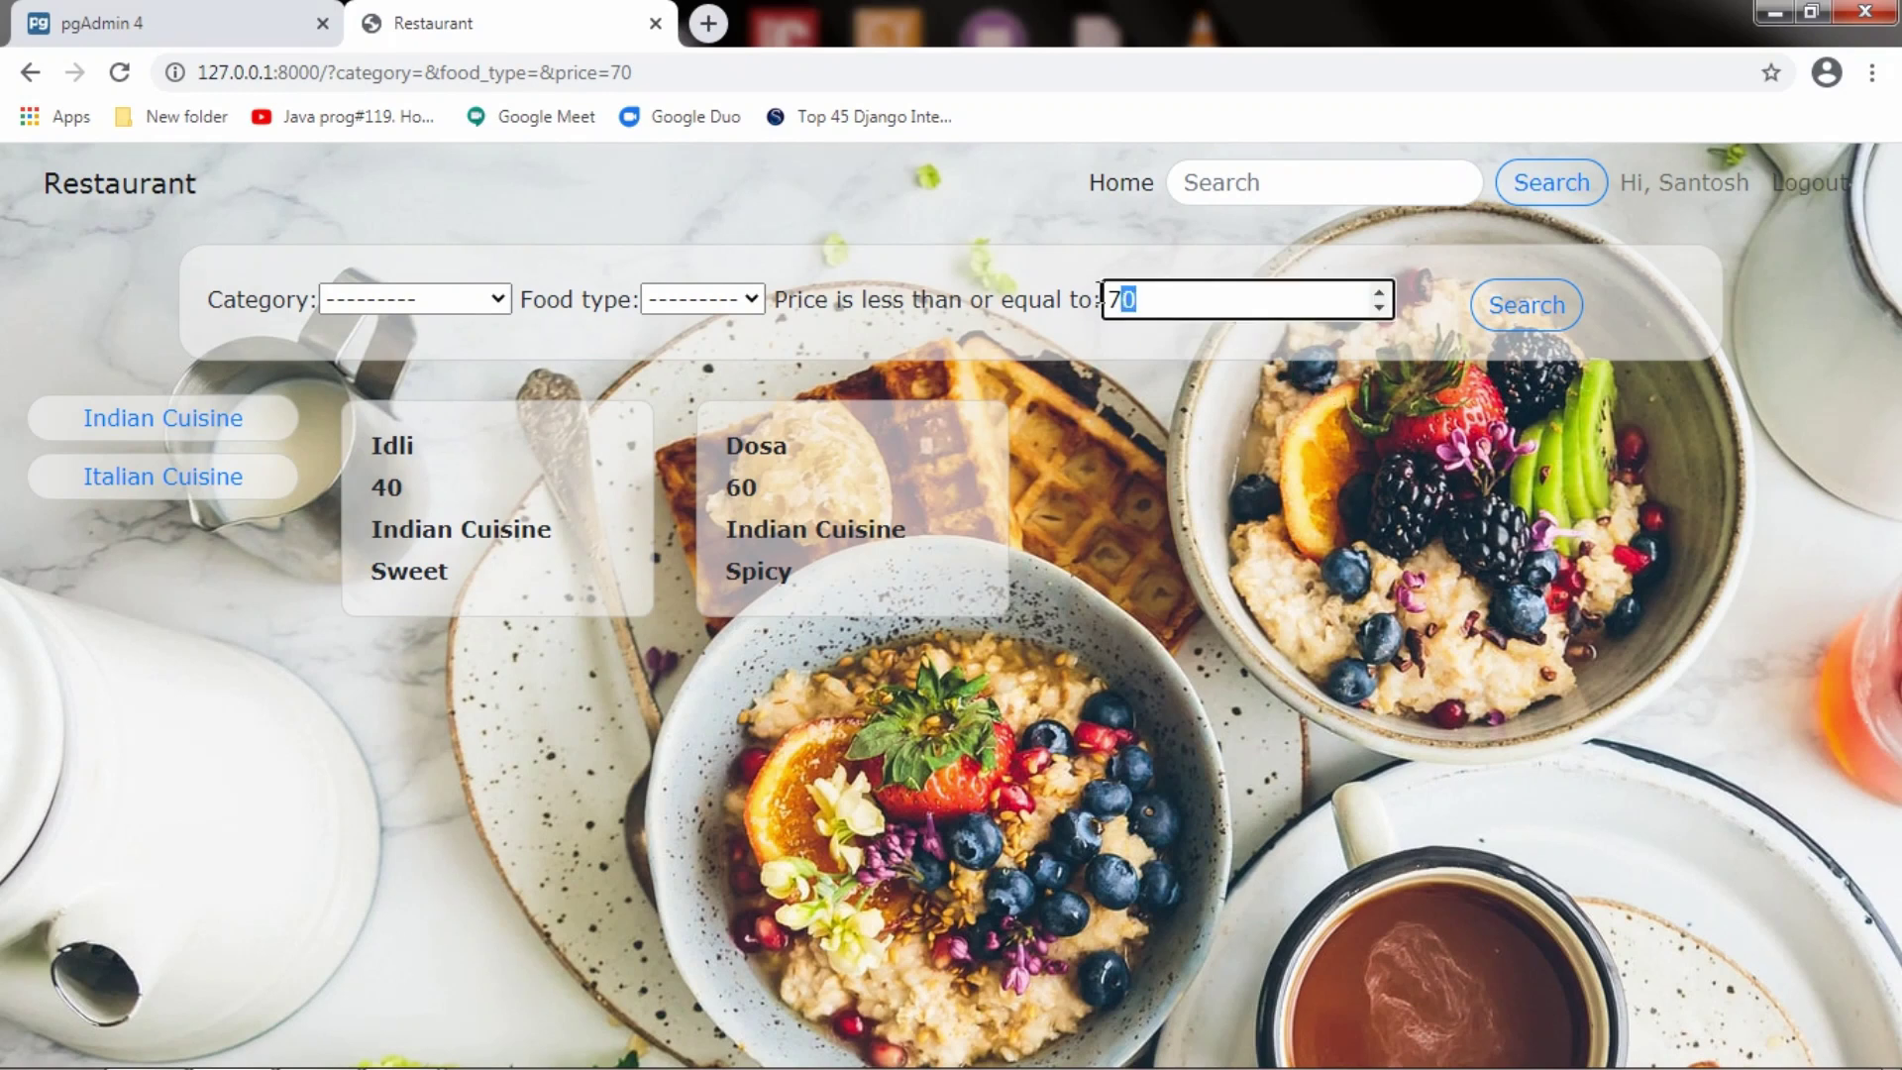
key(BackSpace)
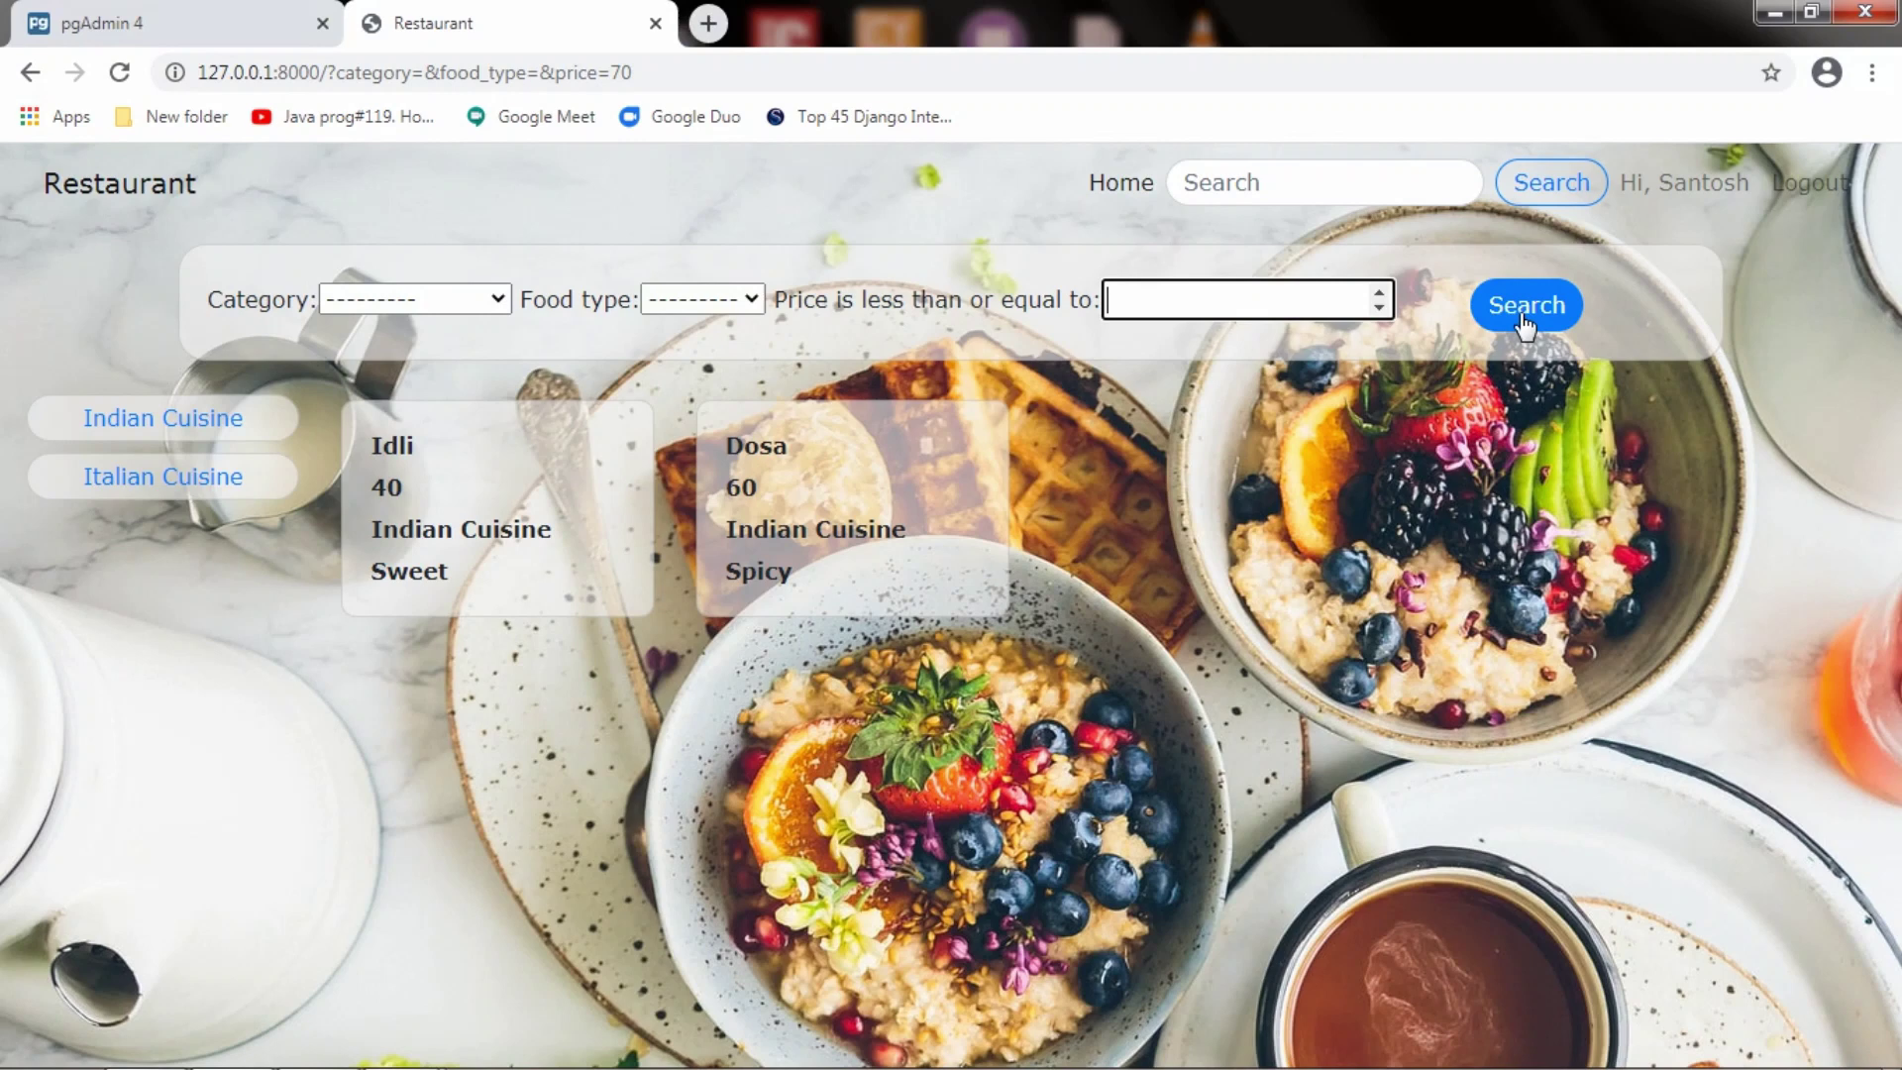
click(1525, 307)
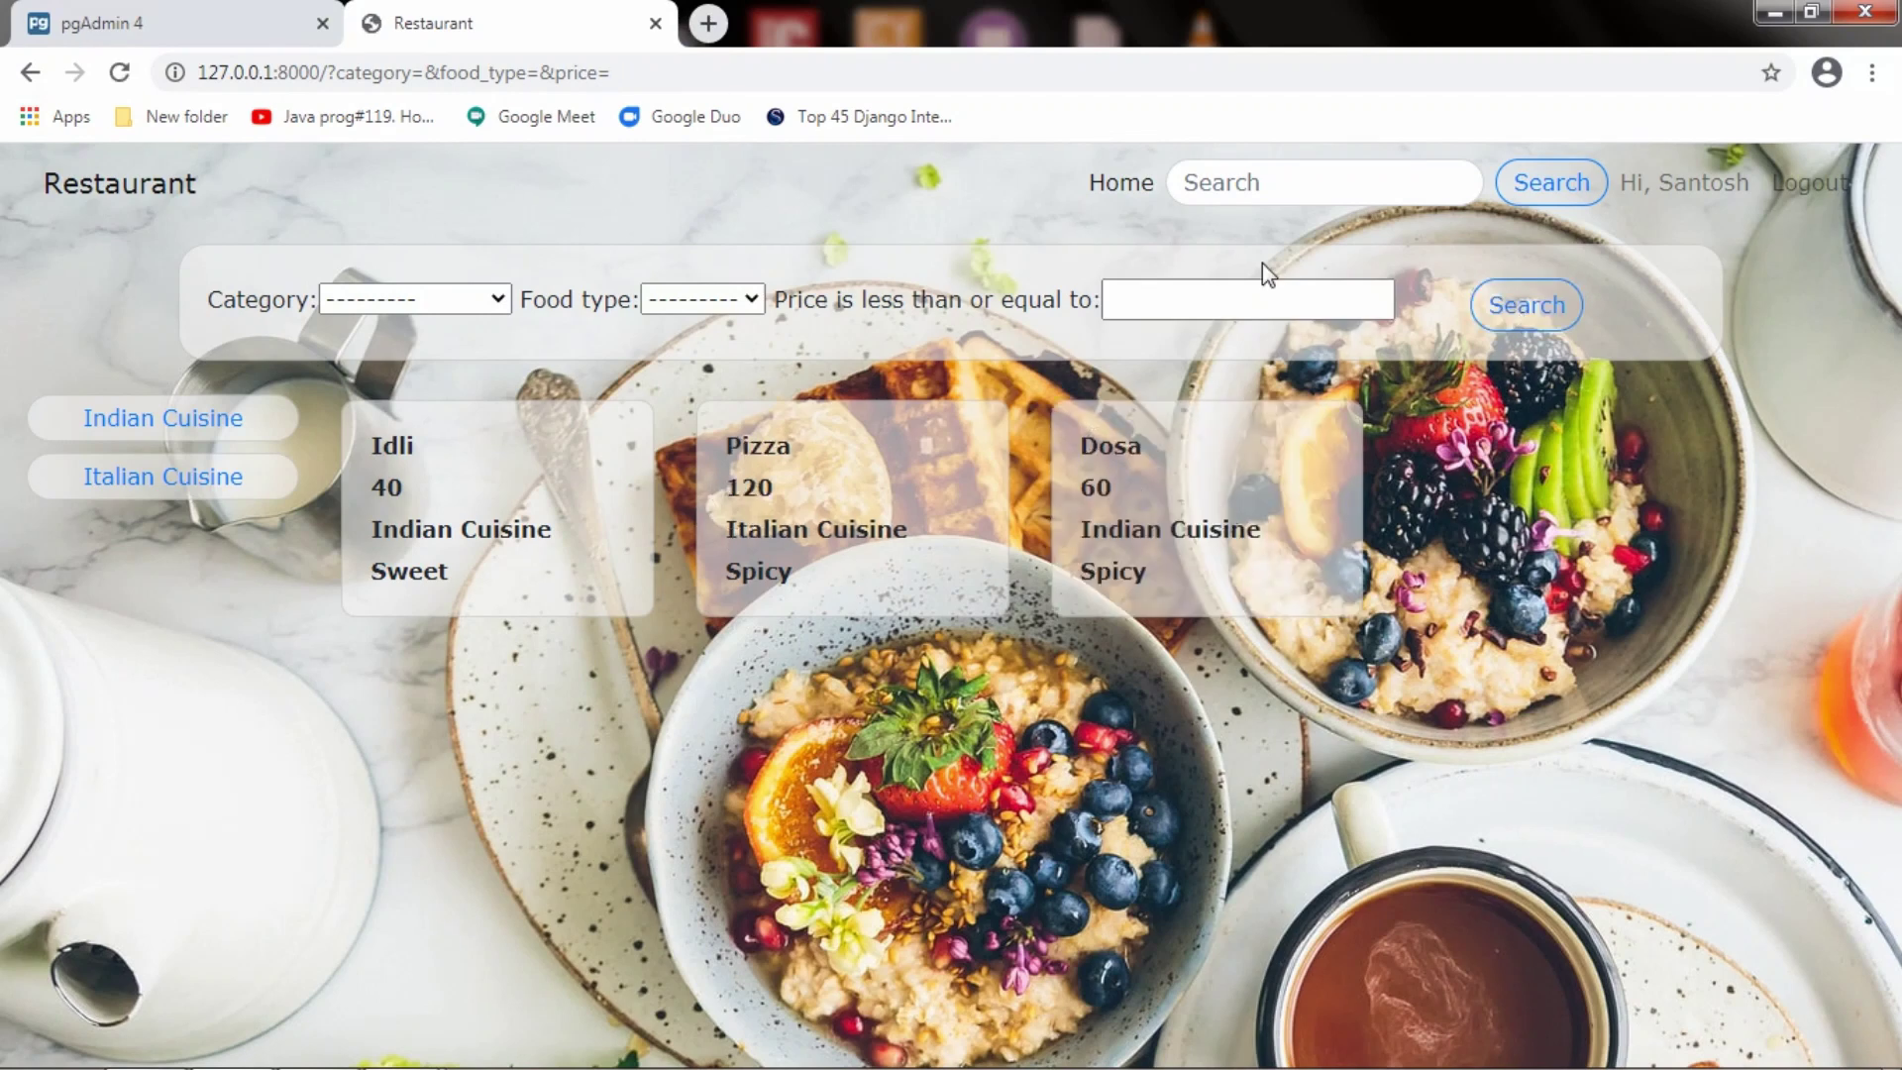
Search the menu for Idli, then Dosa, using the search box's dish suggestions
click(1243, 195)
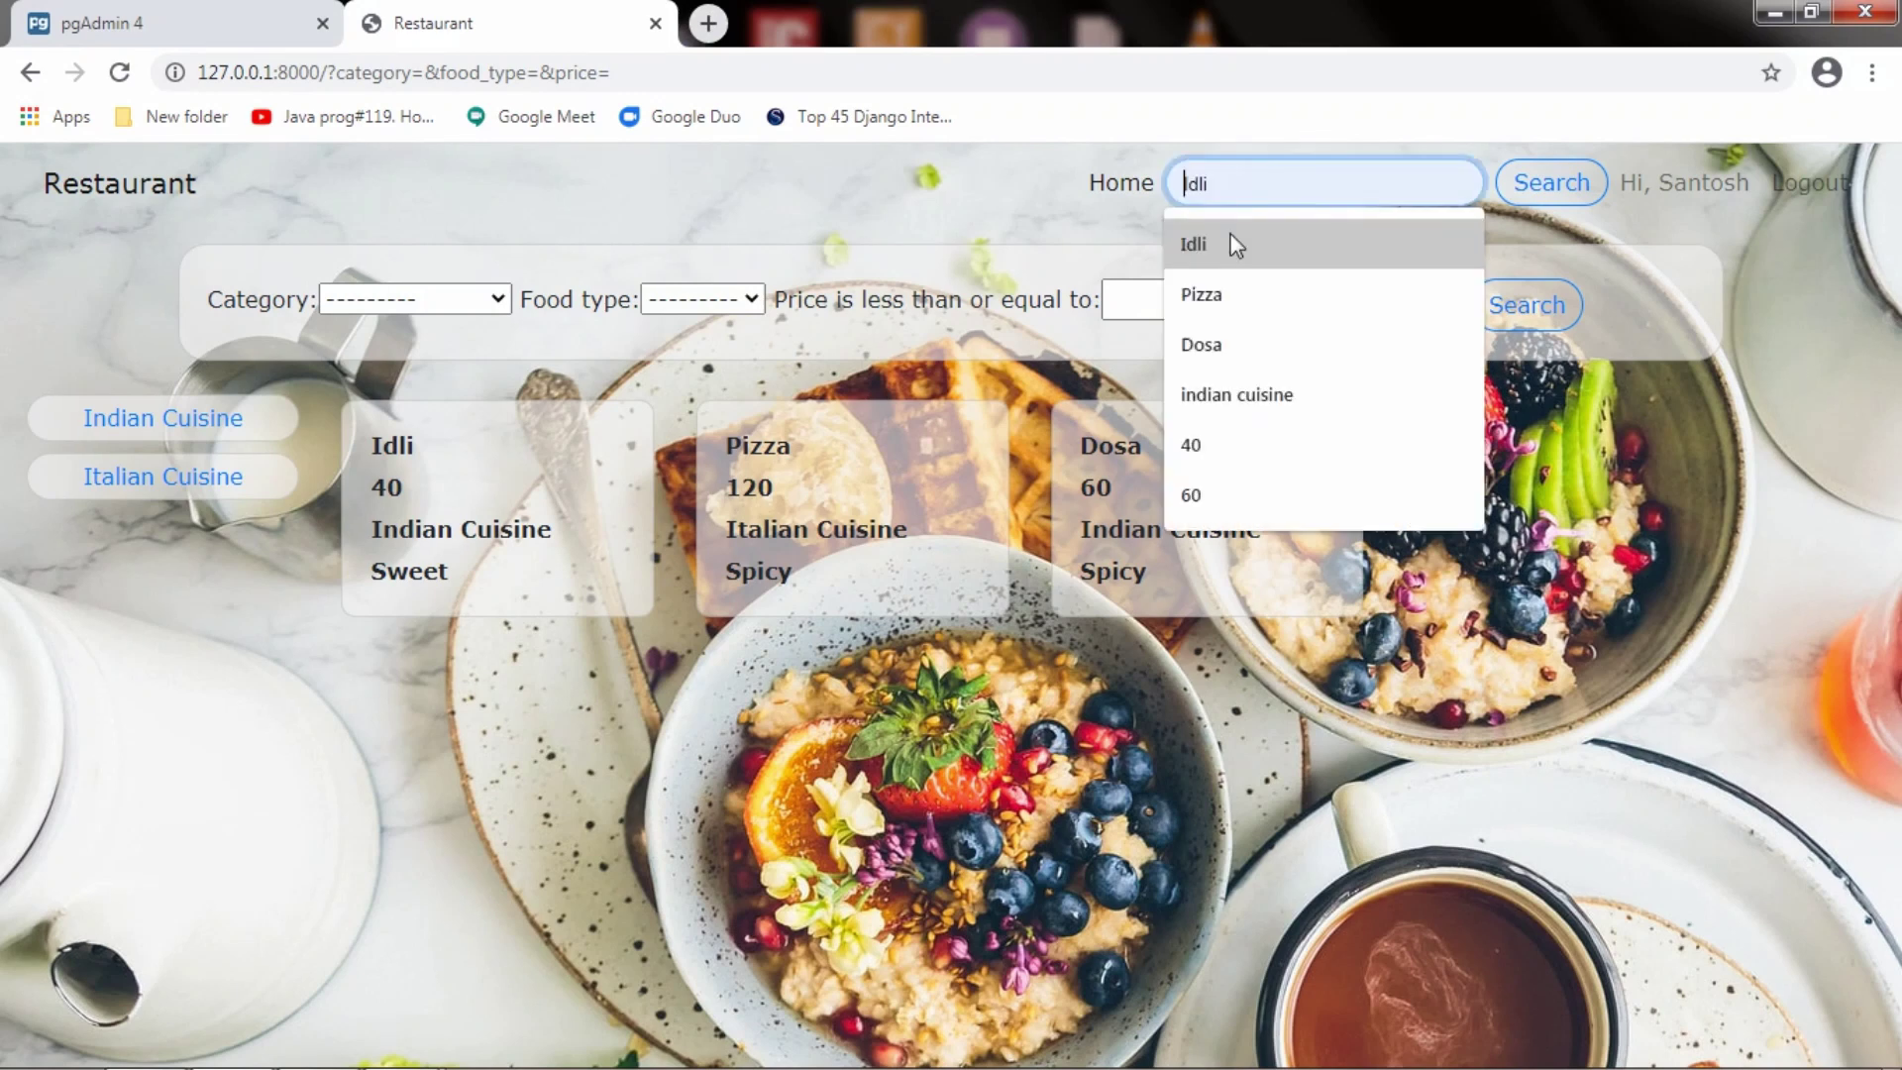
click(1237, 246)
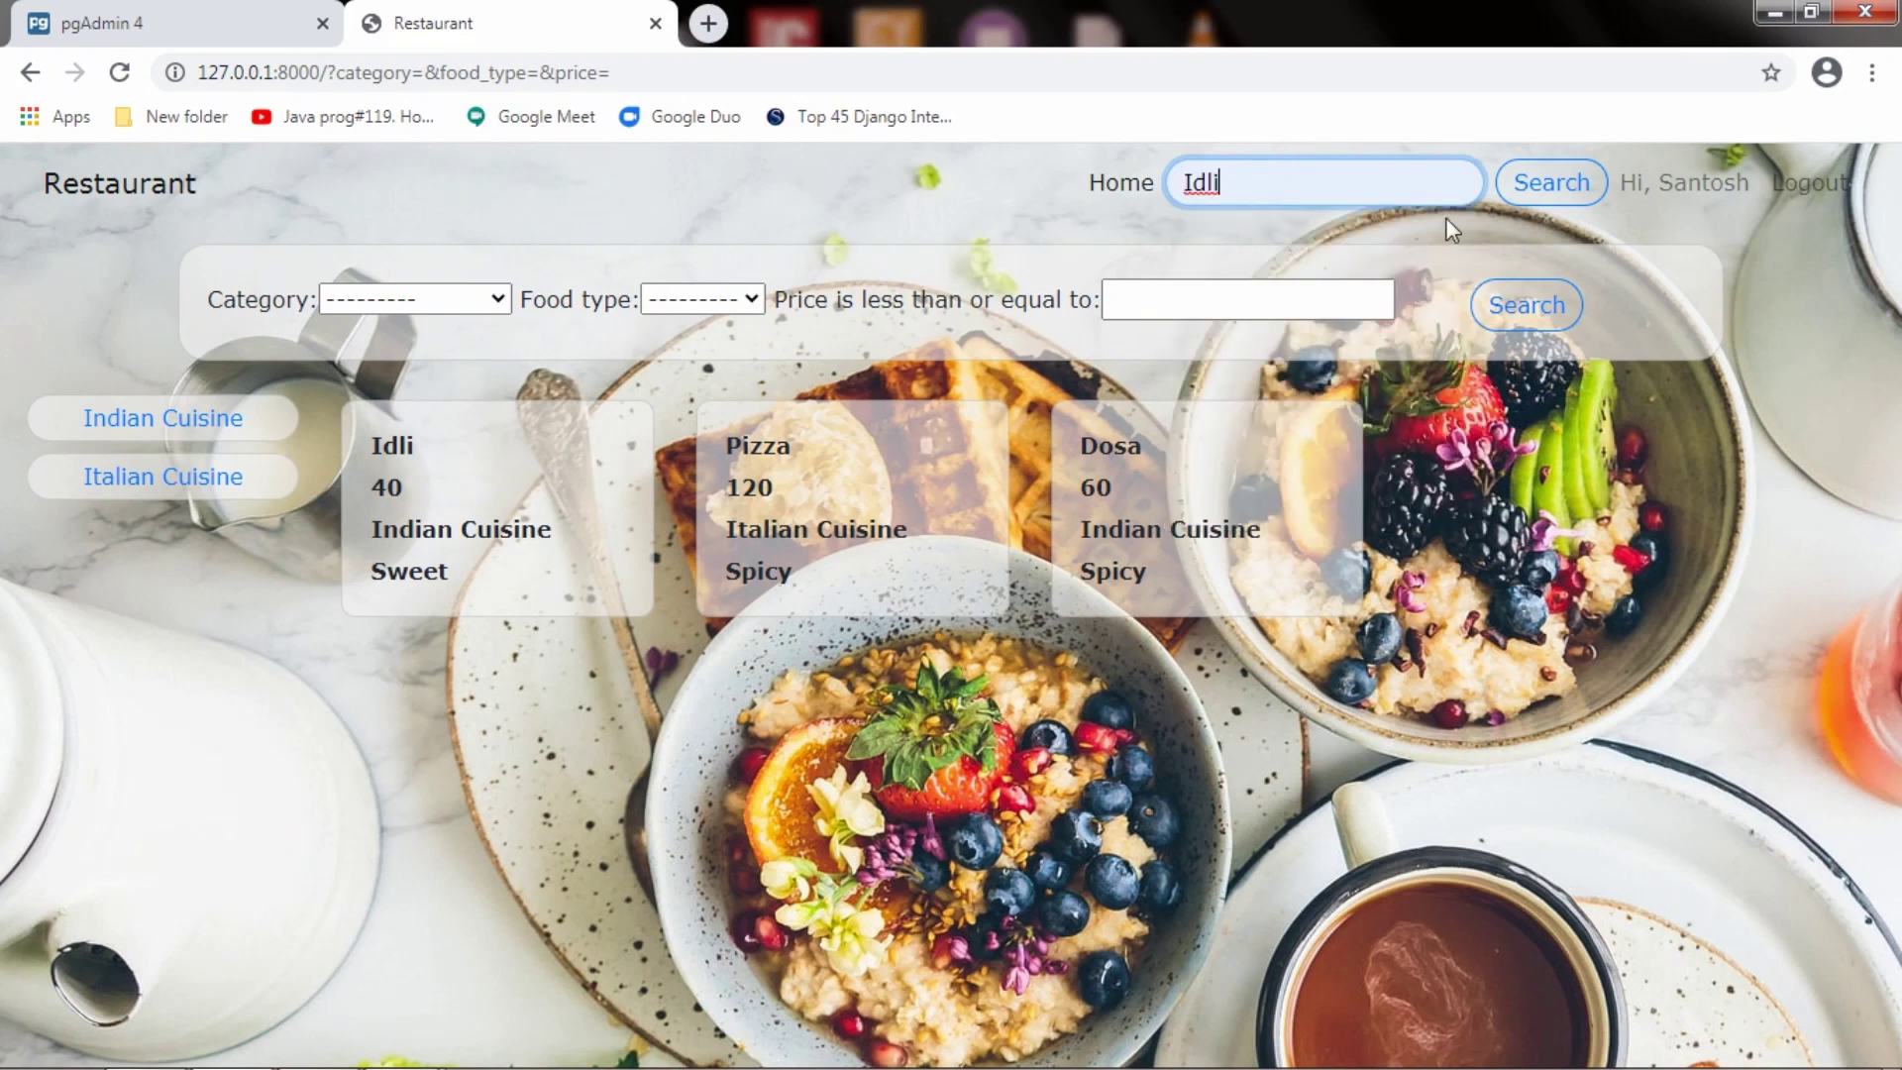
click(1548, 184)
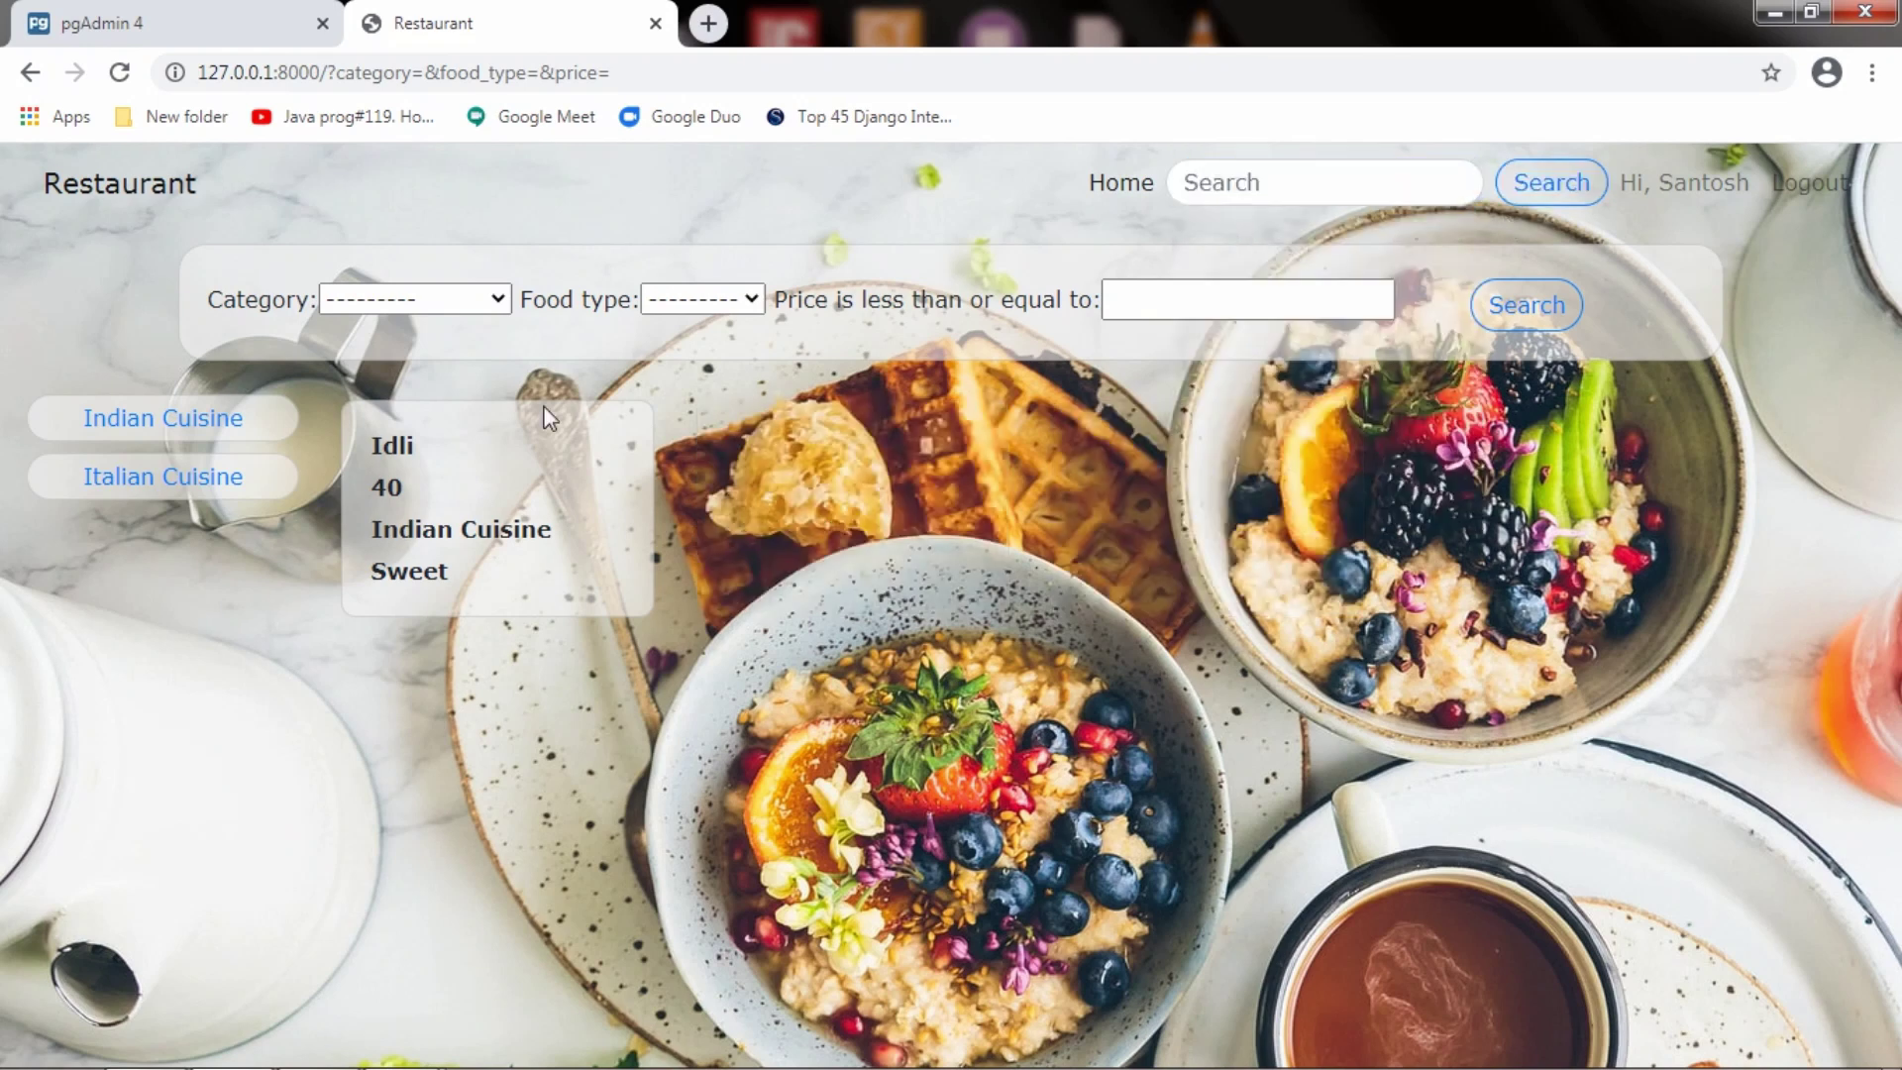
click(1408, 171)
click(1286, 359)
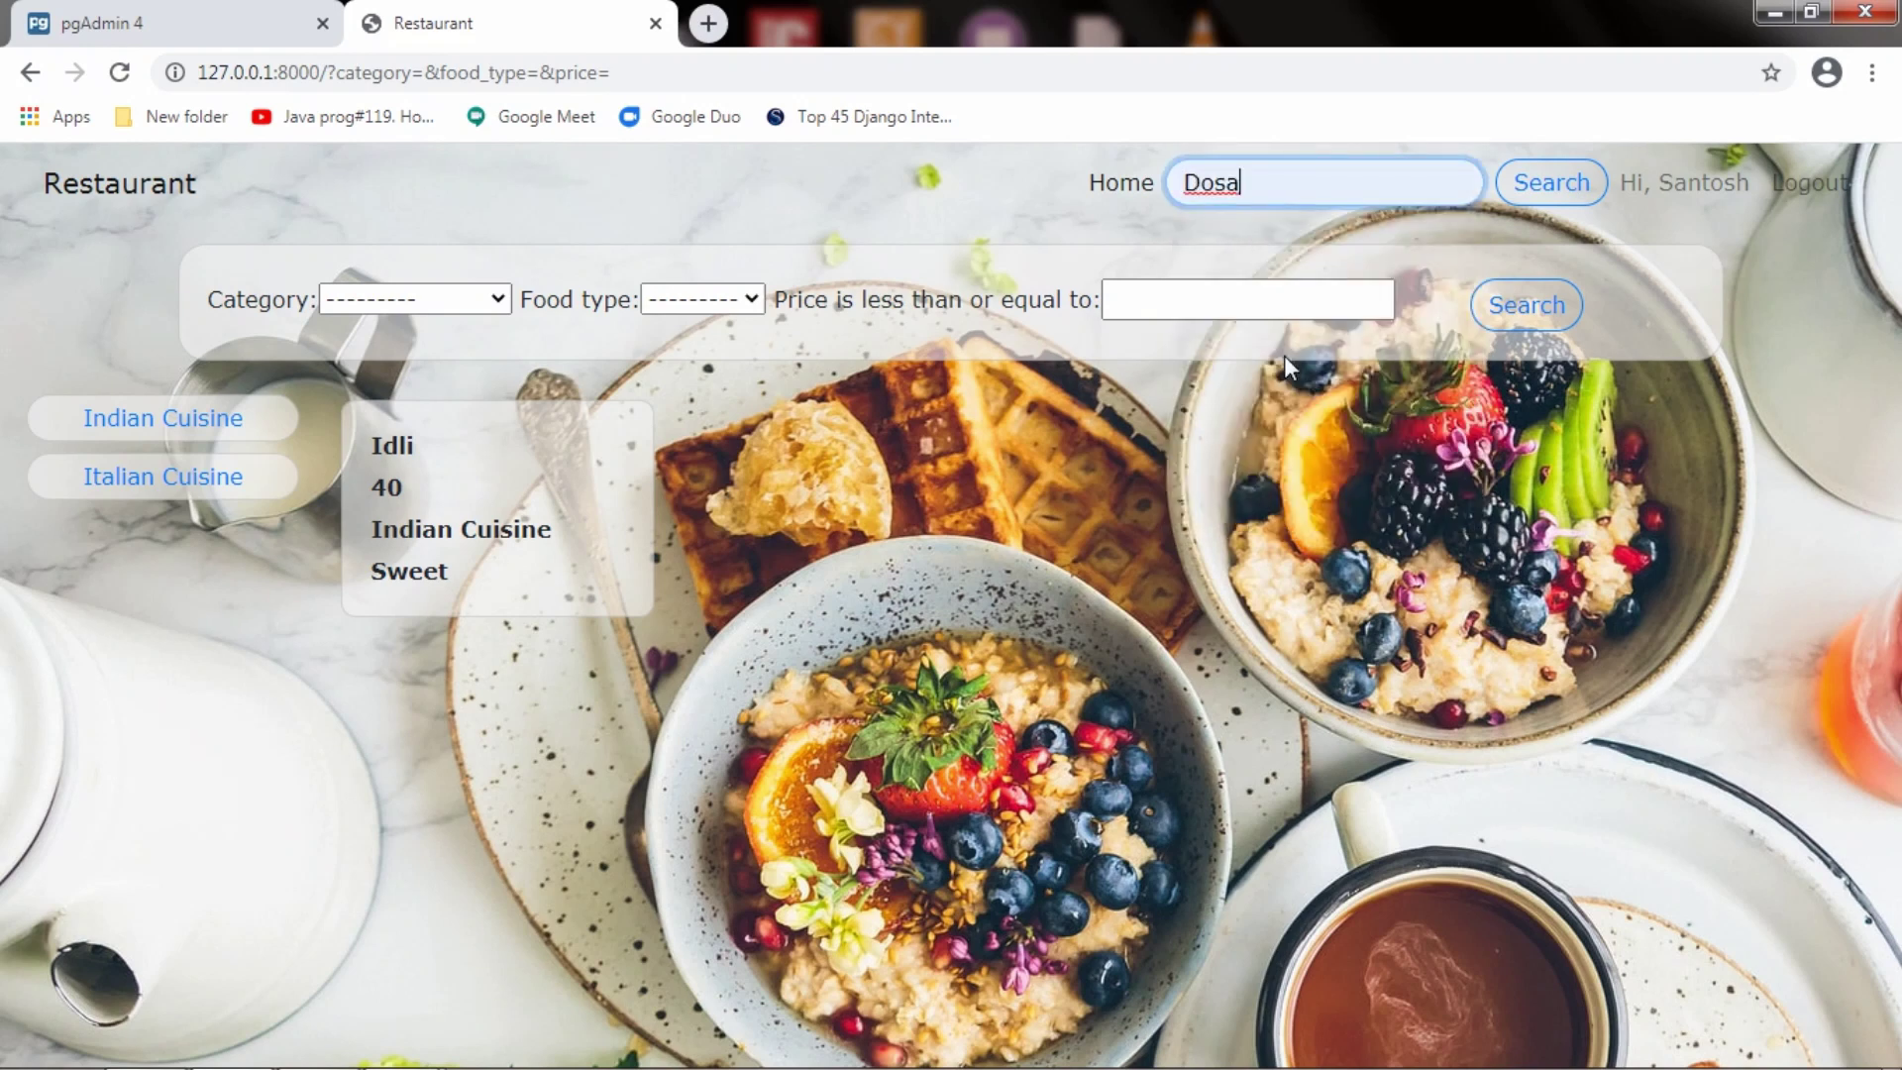
click(1552, 182)
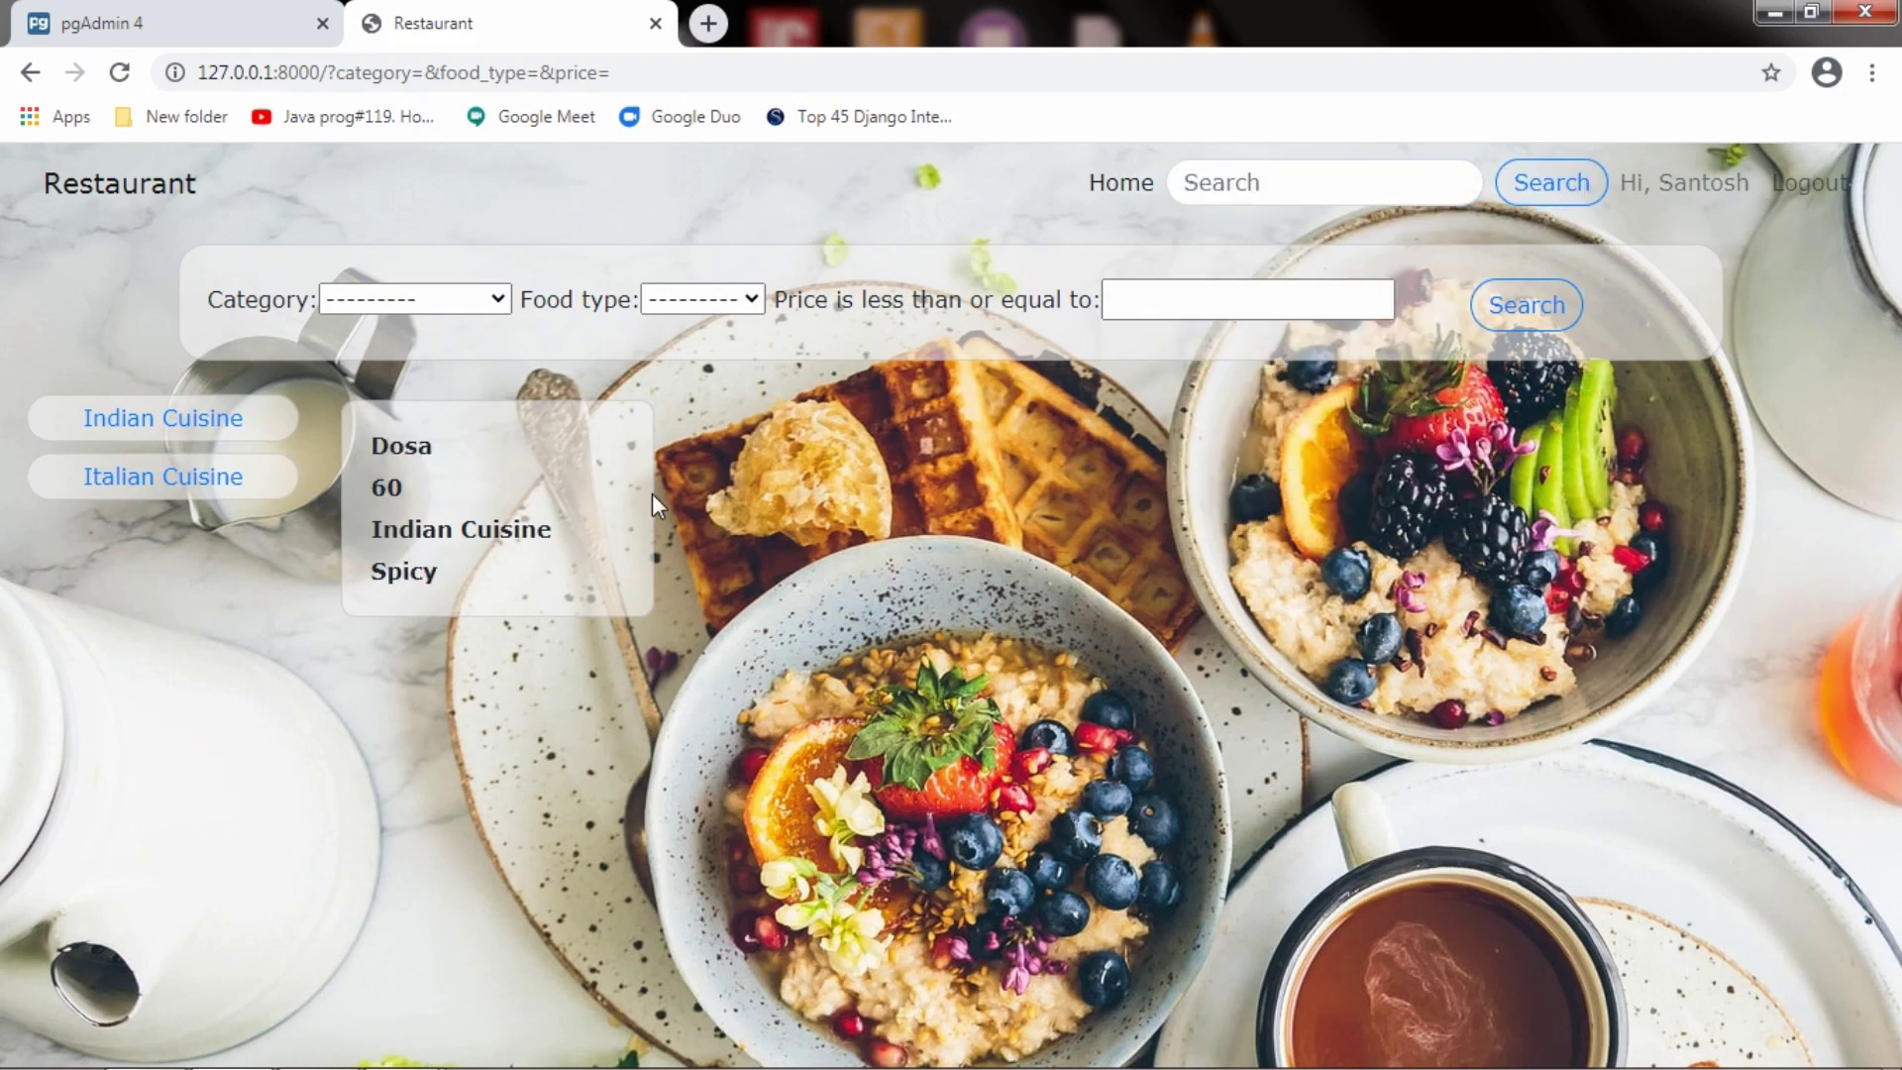
Search for Pizza, run an empty search to list all dishes, then log out
click(1270, 182)
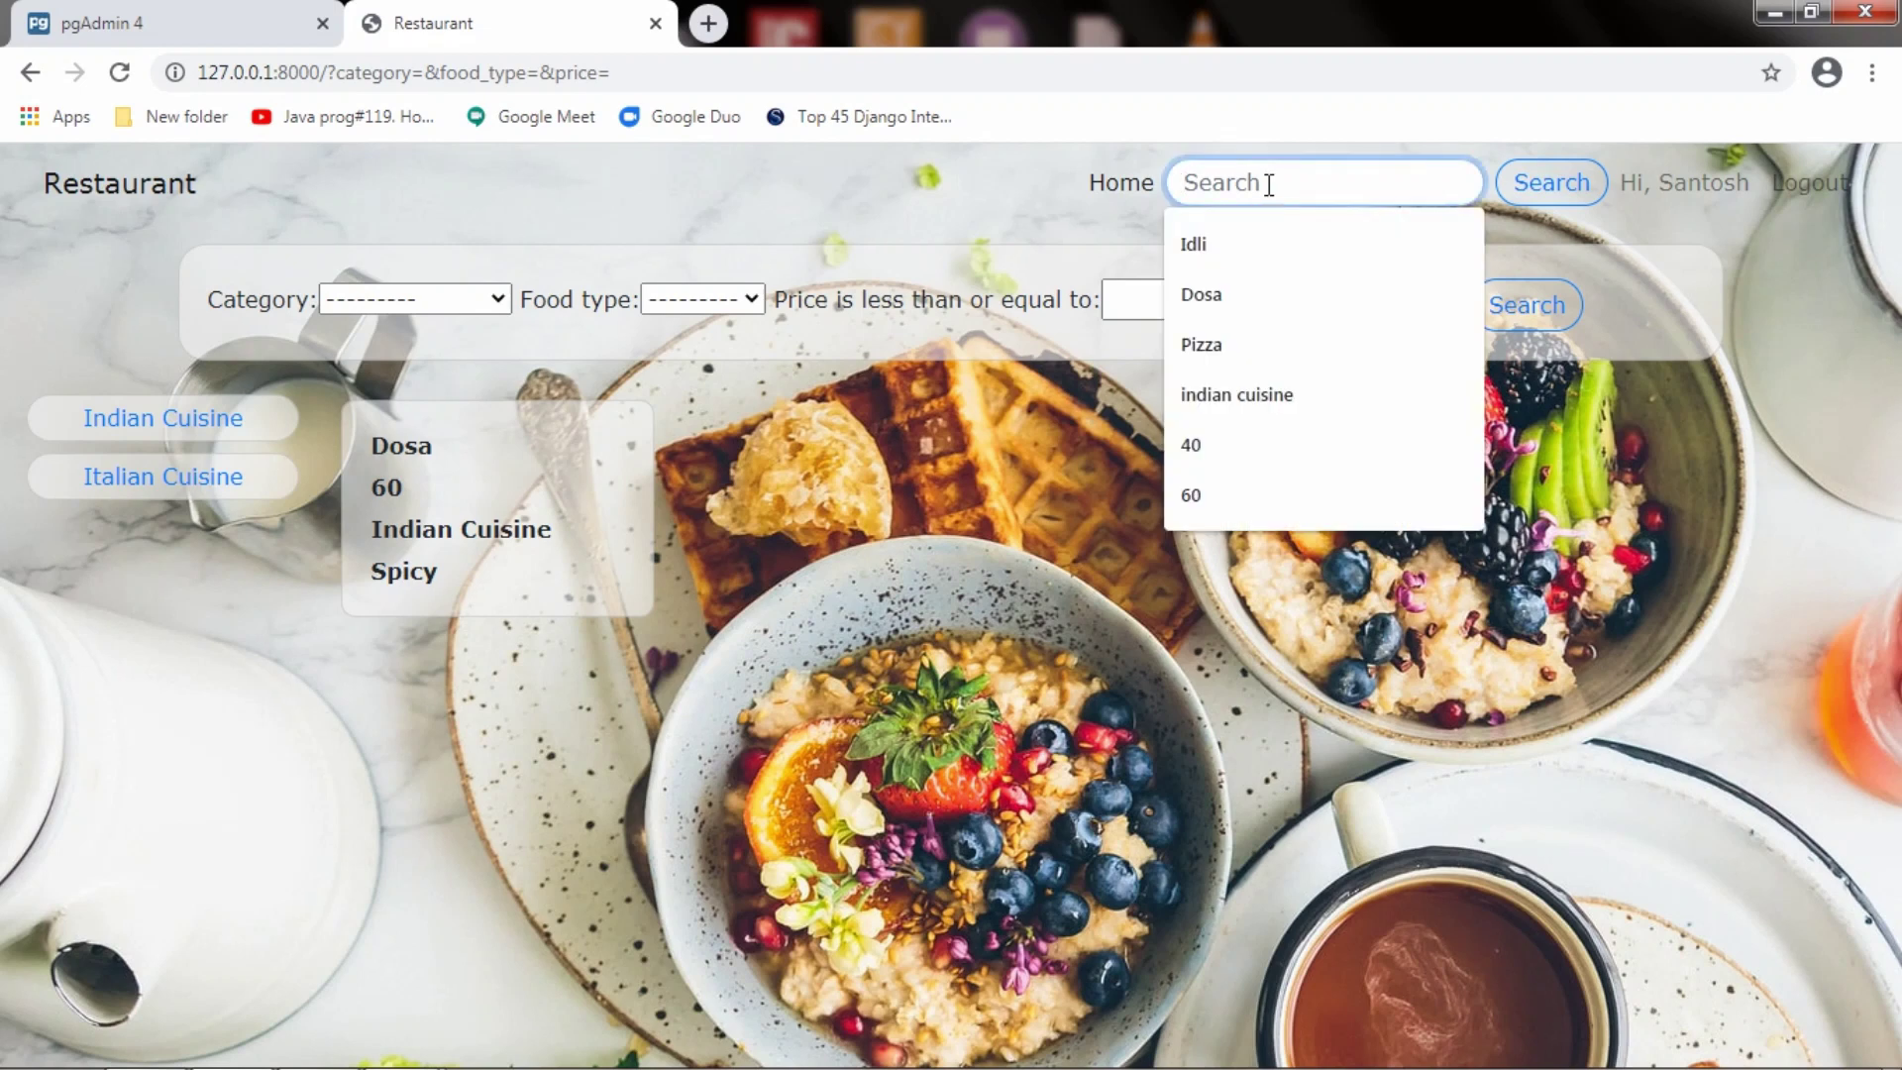
click(1272, 347)
click(1542, 196)
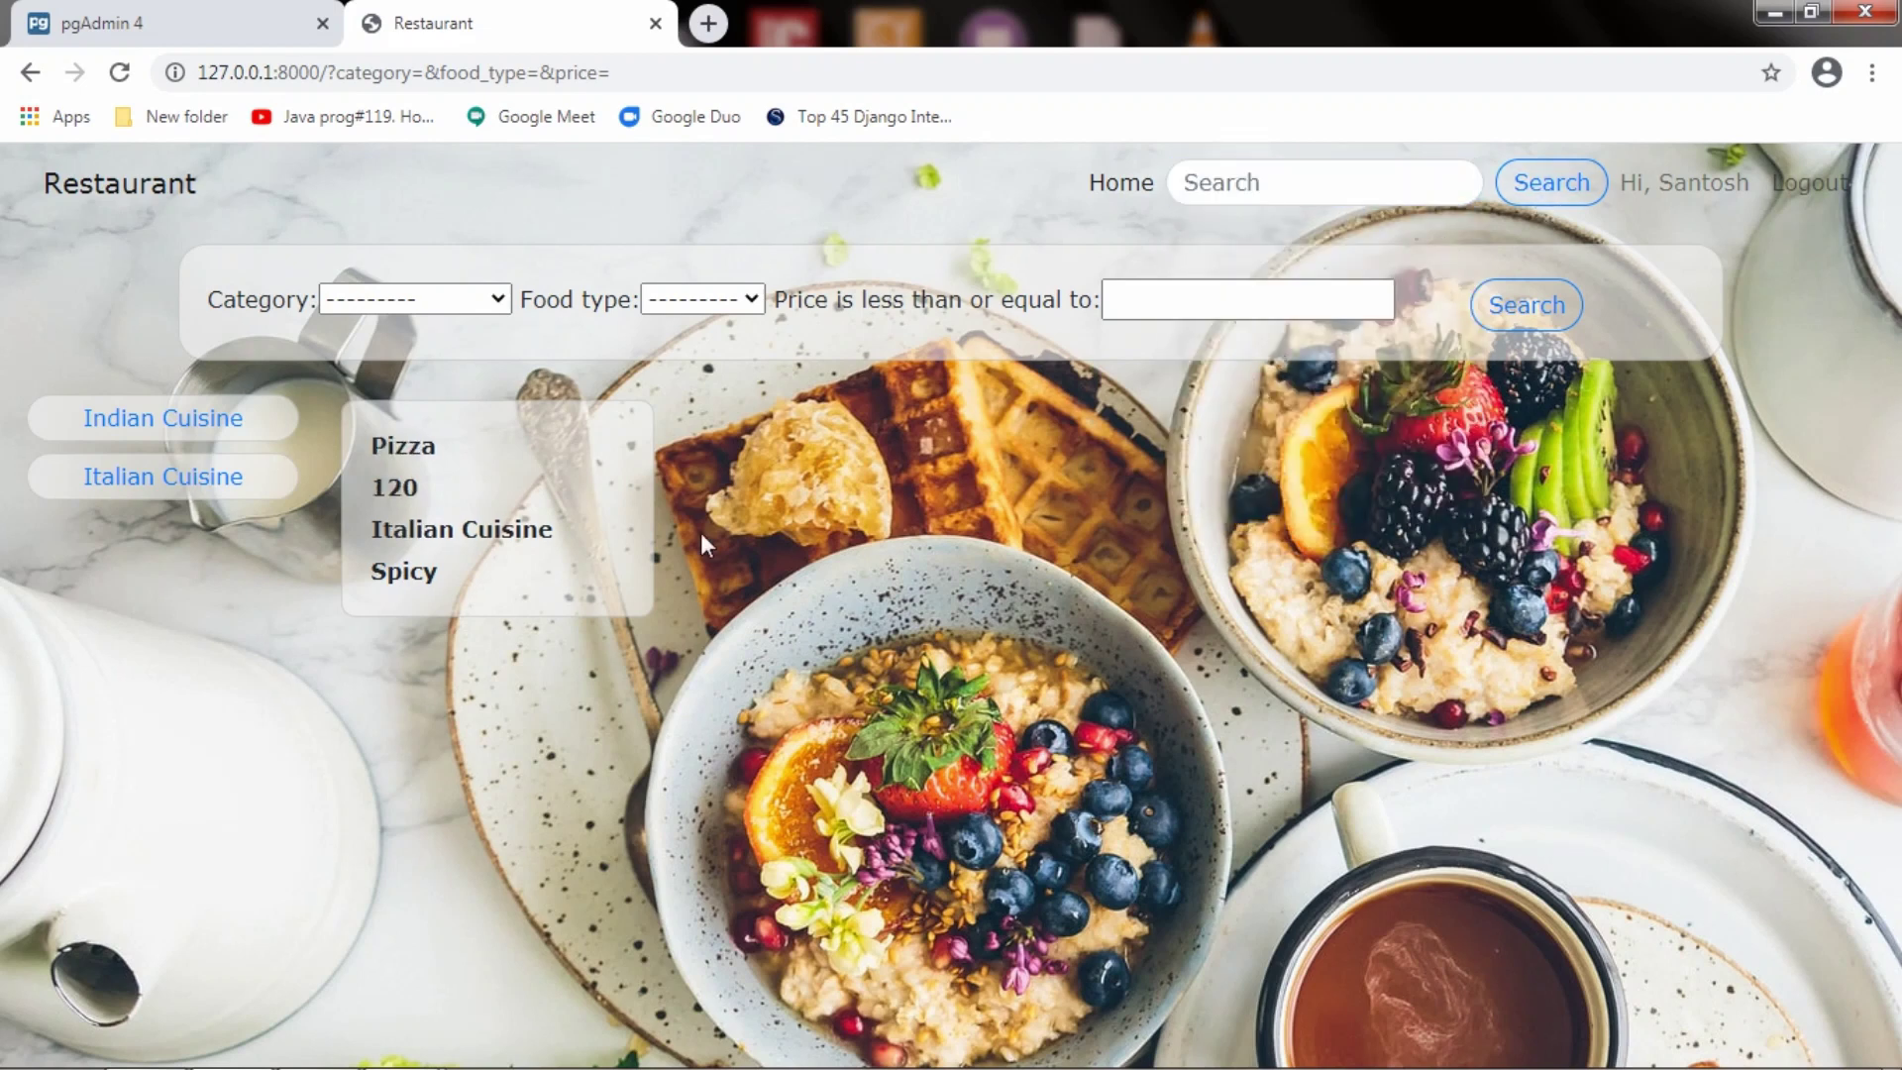
click(1547, 186)
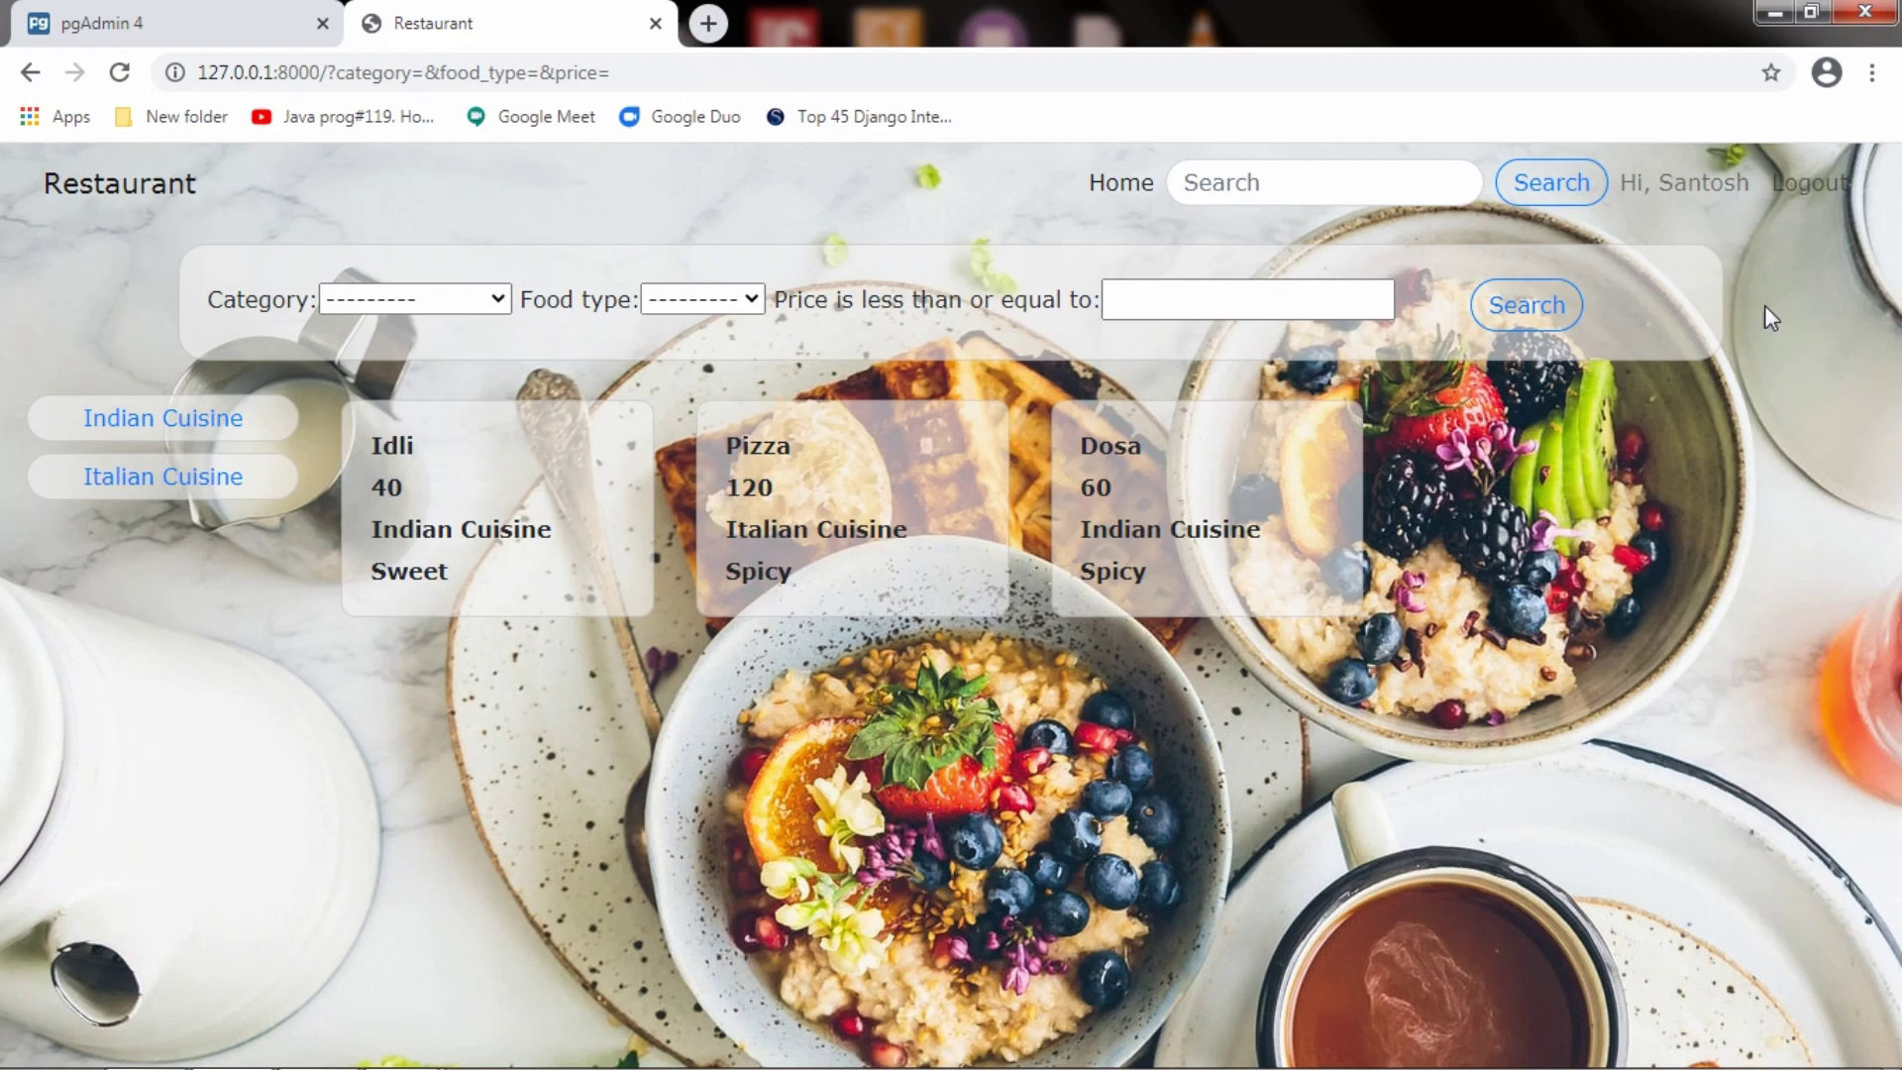
click(1819, 194)
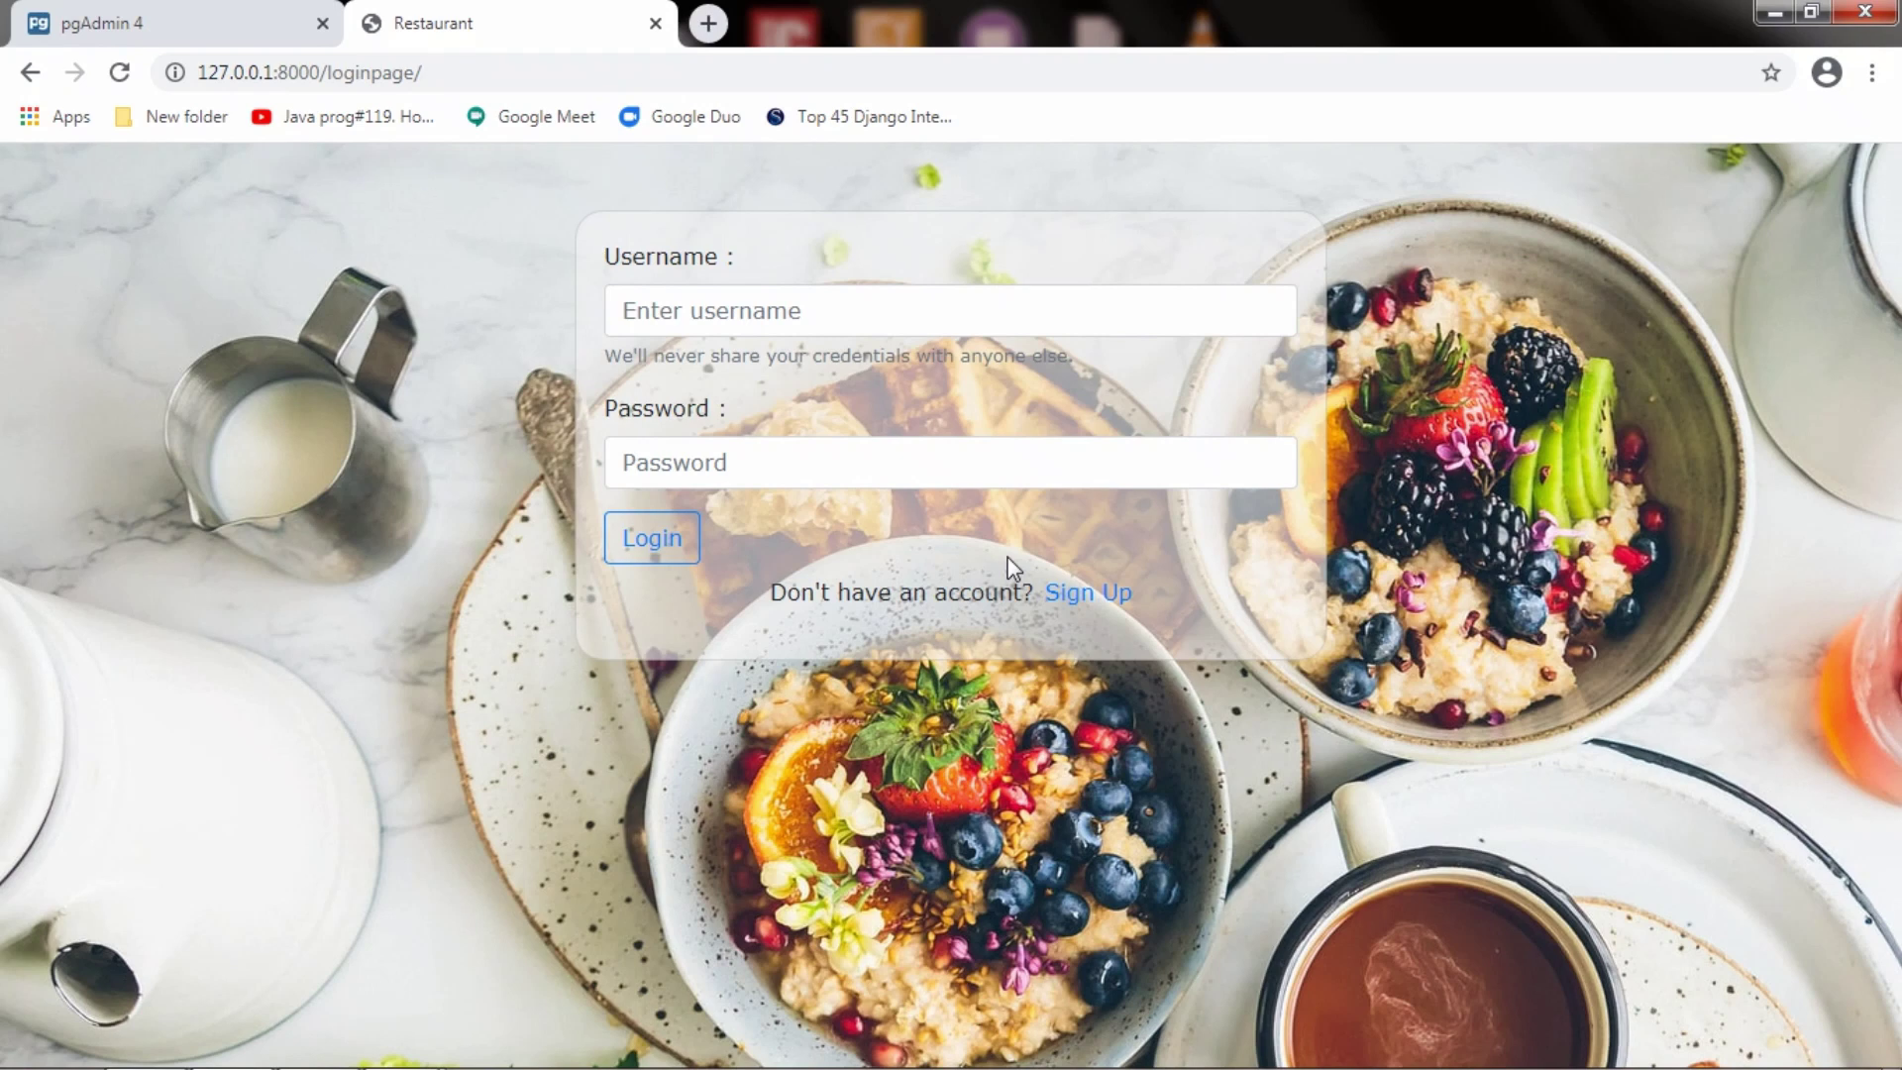
Go back to the Restaurant home page listing all three dishes for Guest, then bring up Firefox
click(30, 72)
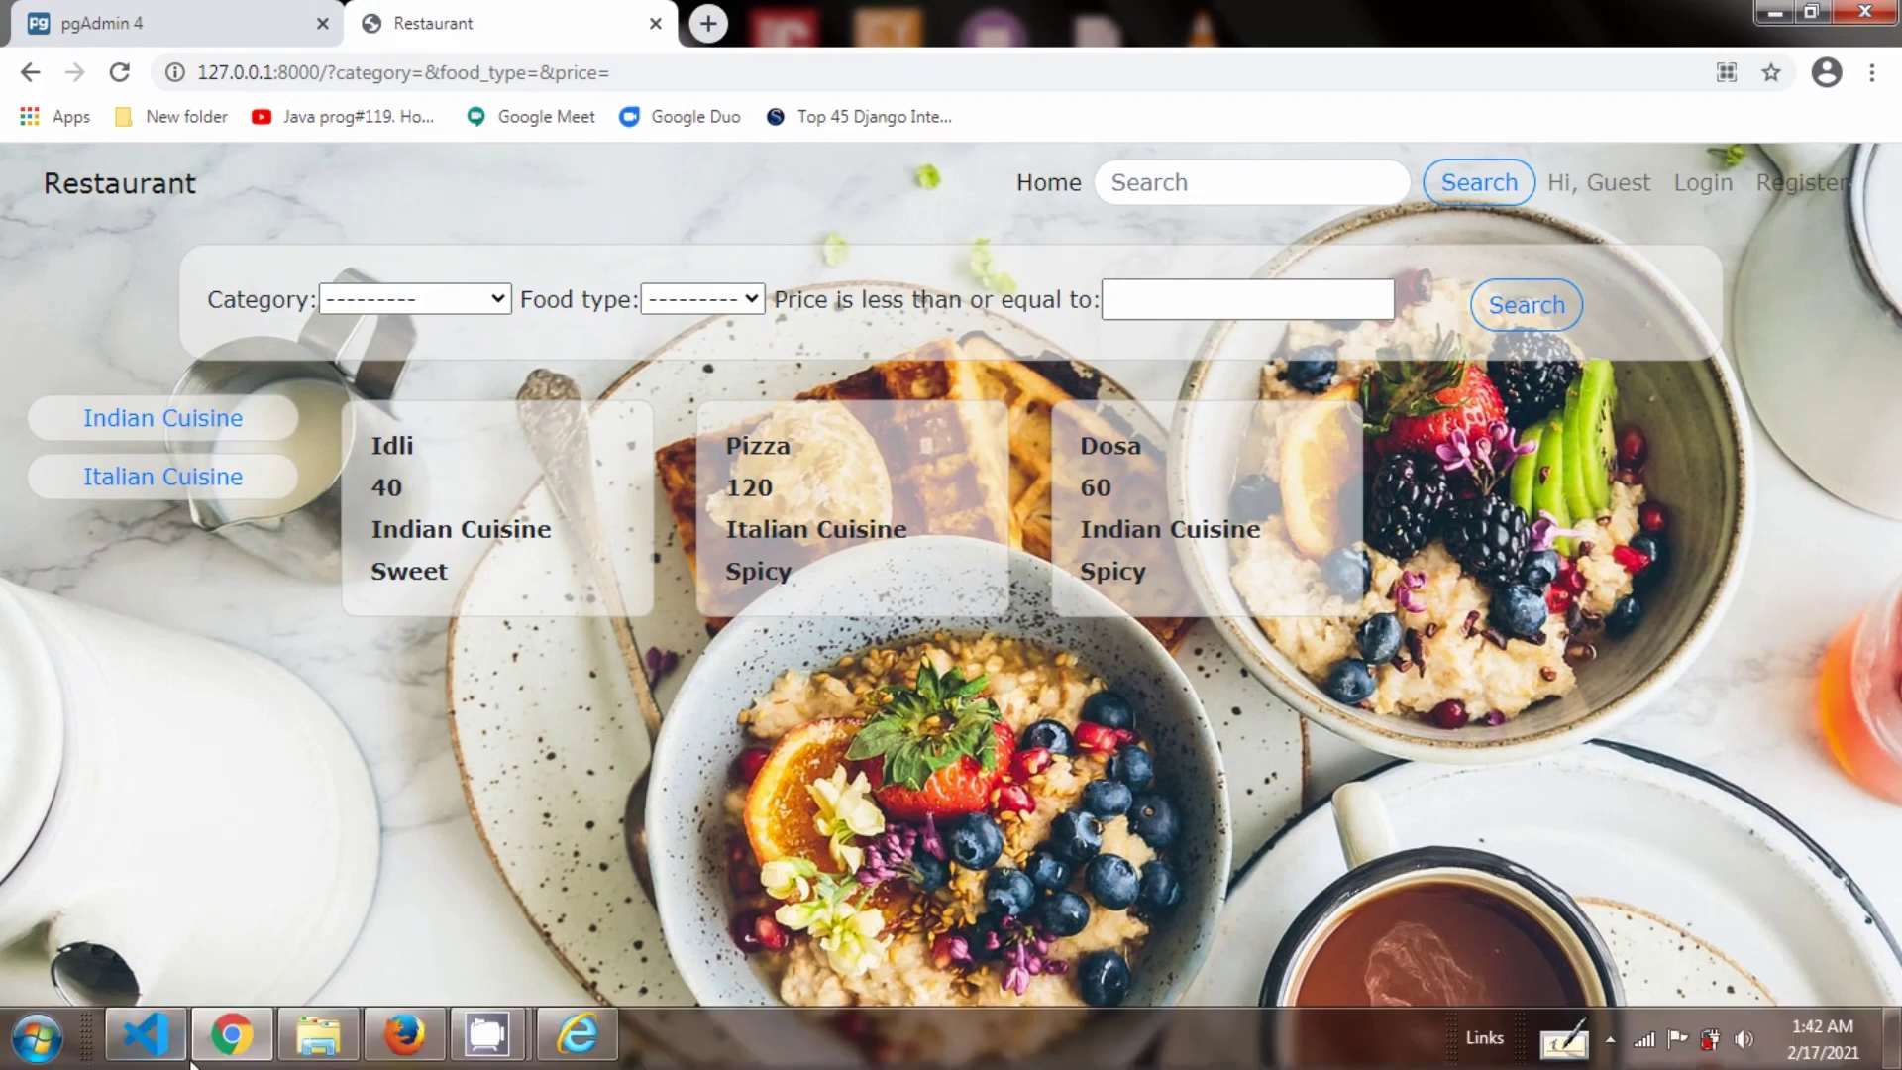
click(386, 1056)
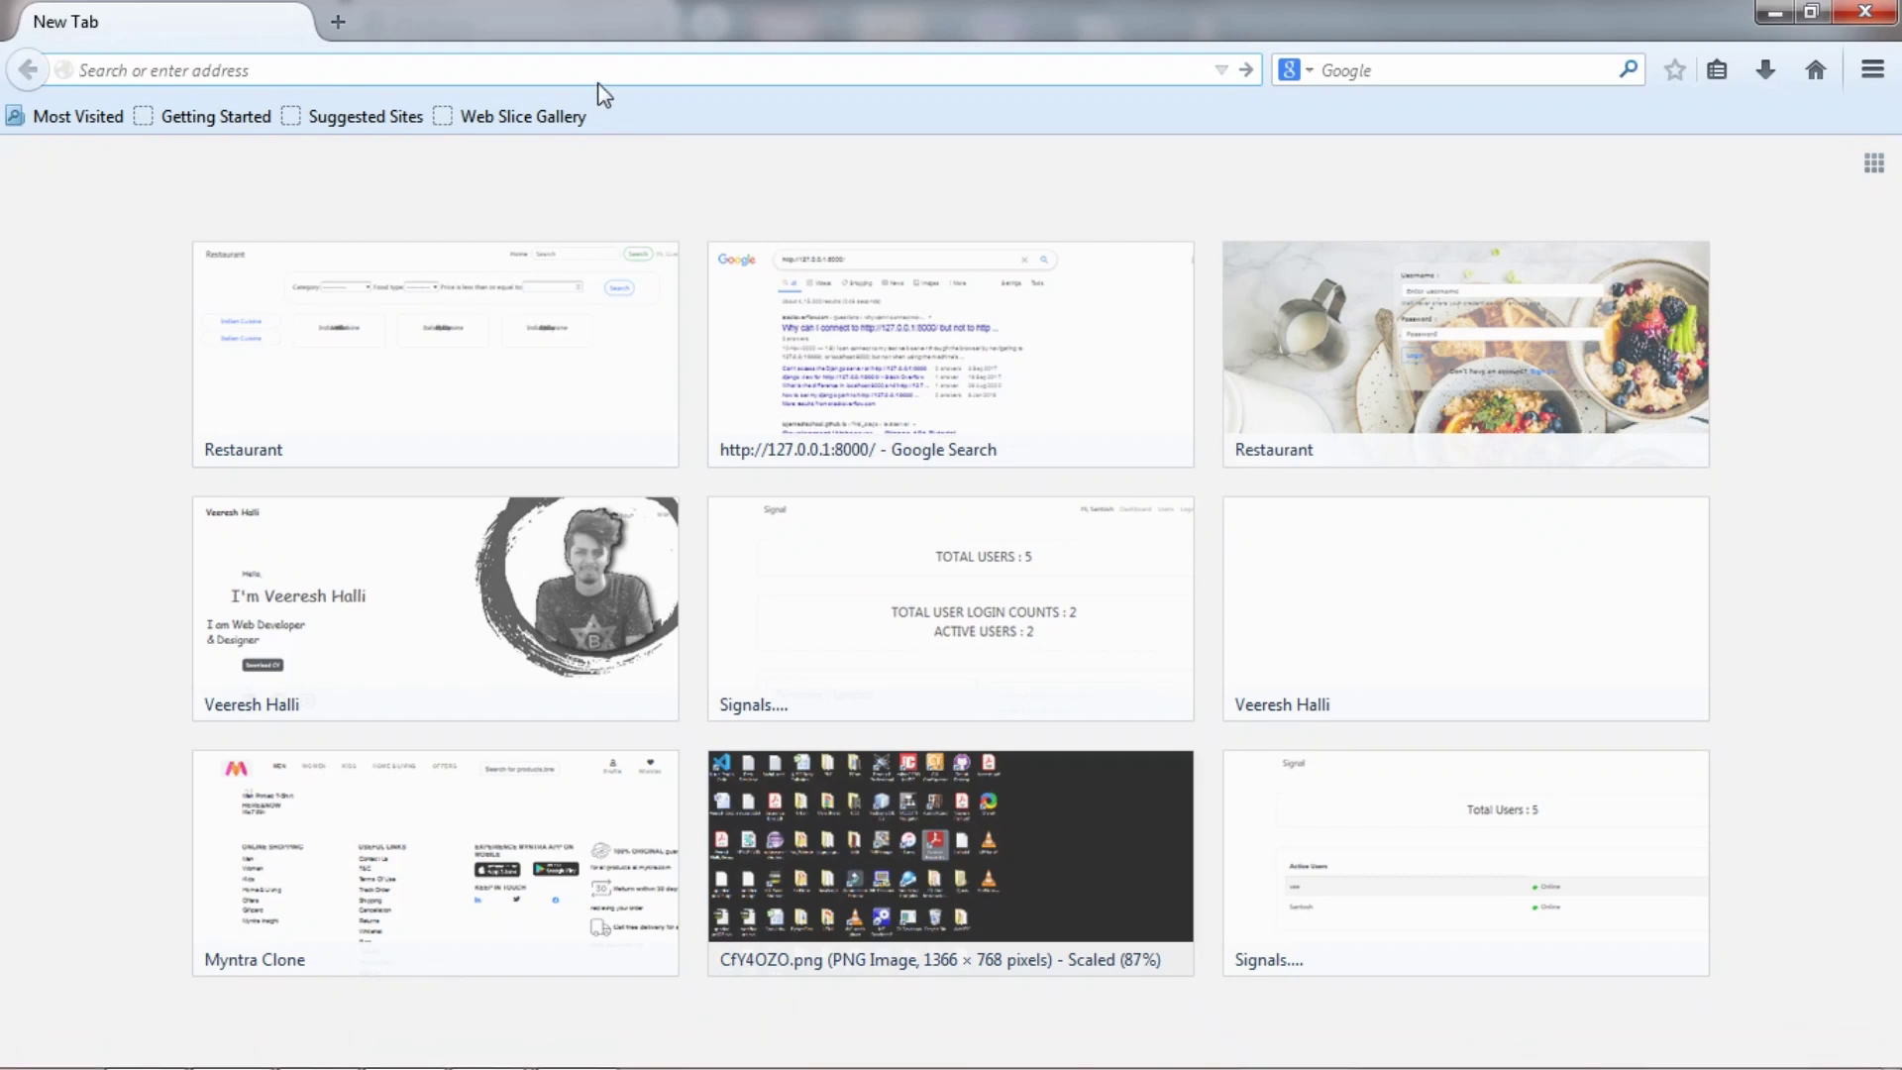
text(http://127.0.0.1:8000/)
key(Return)
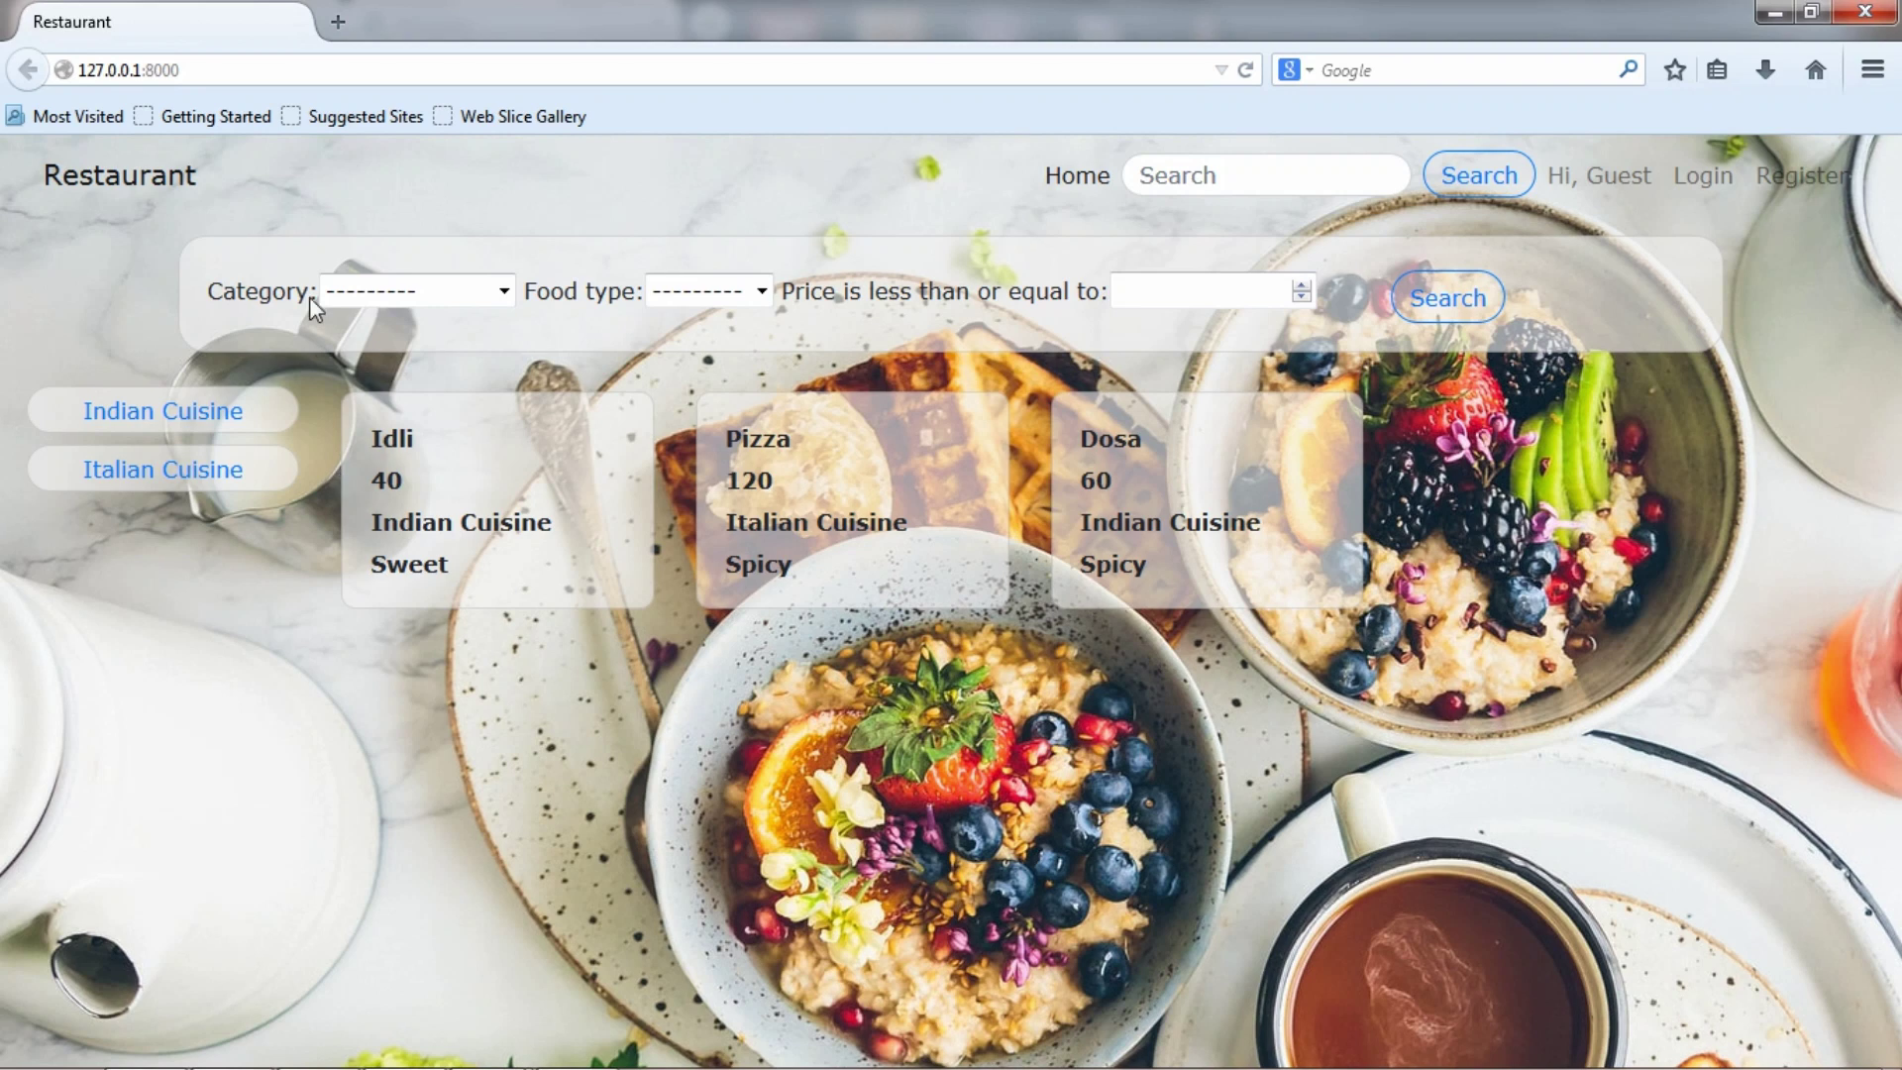
click(578, 291)
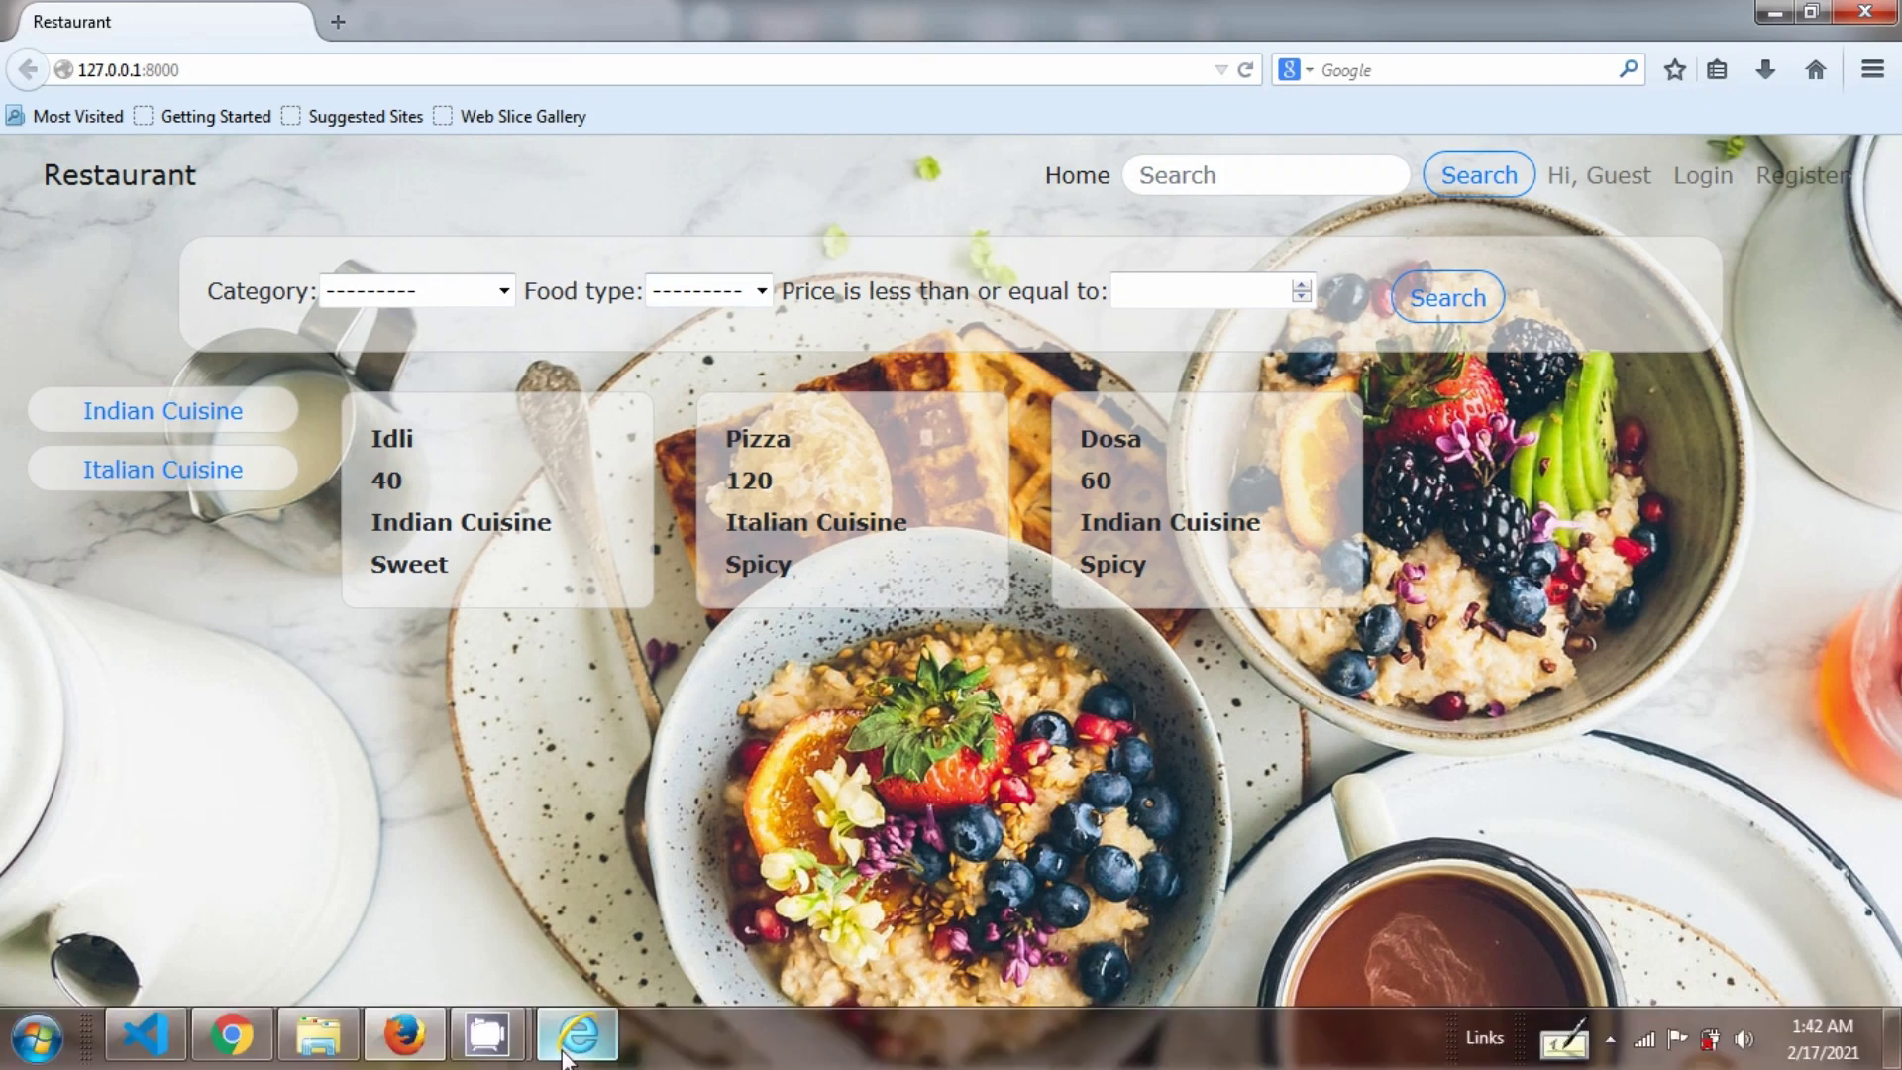
click(571, 1056)
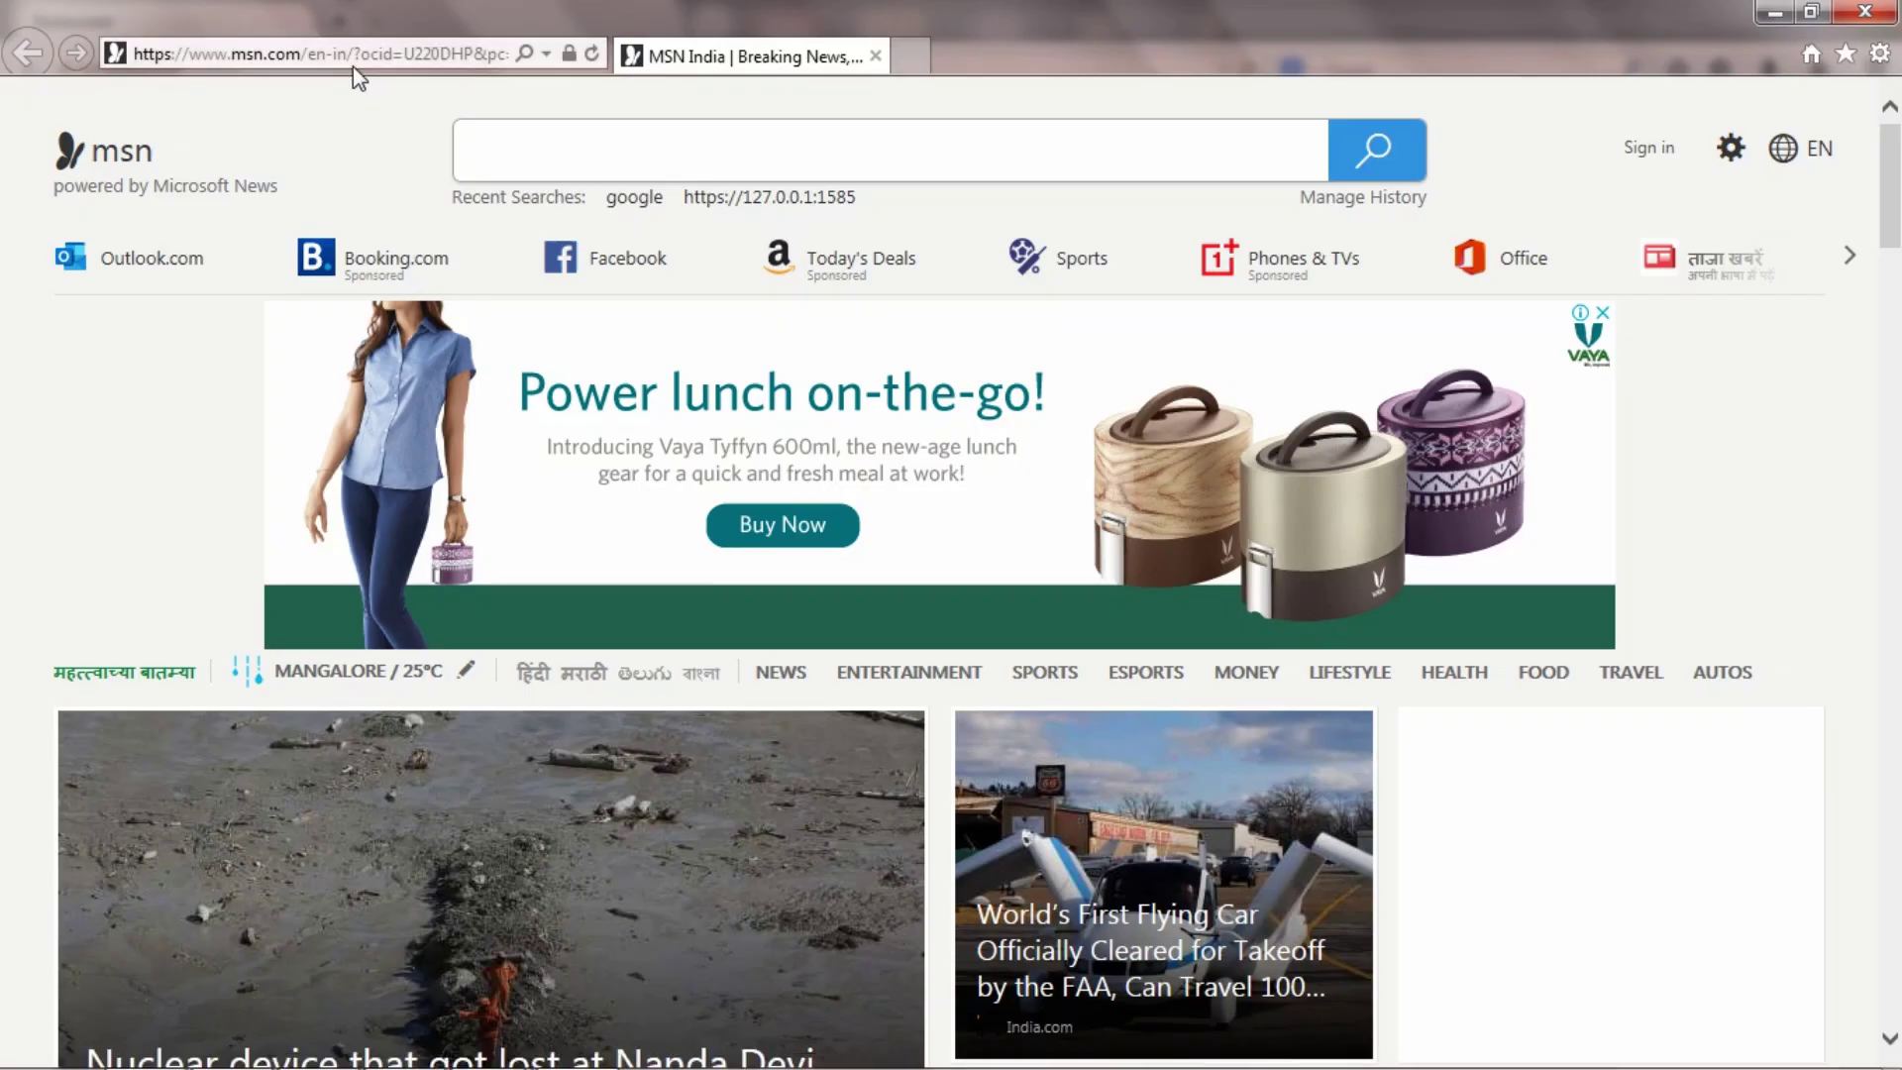
click(353, 68)
text(http://127.0.0.1:8000/)
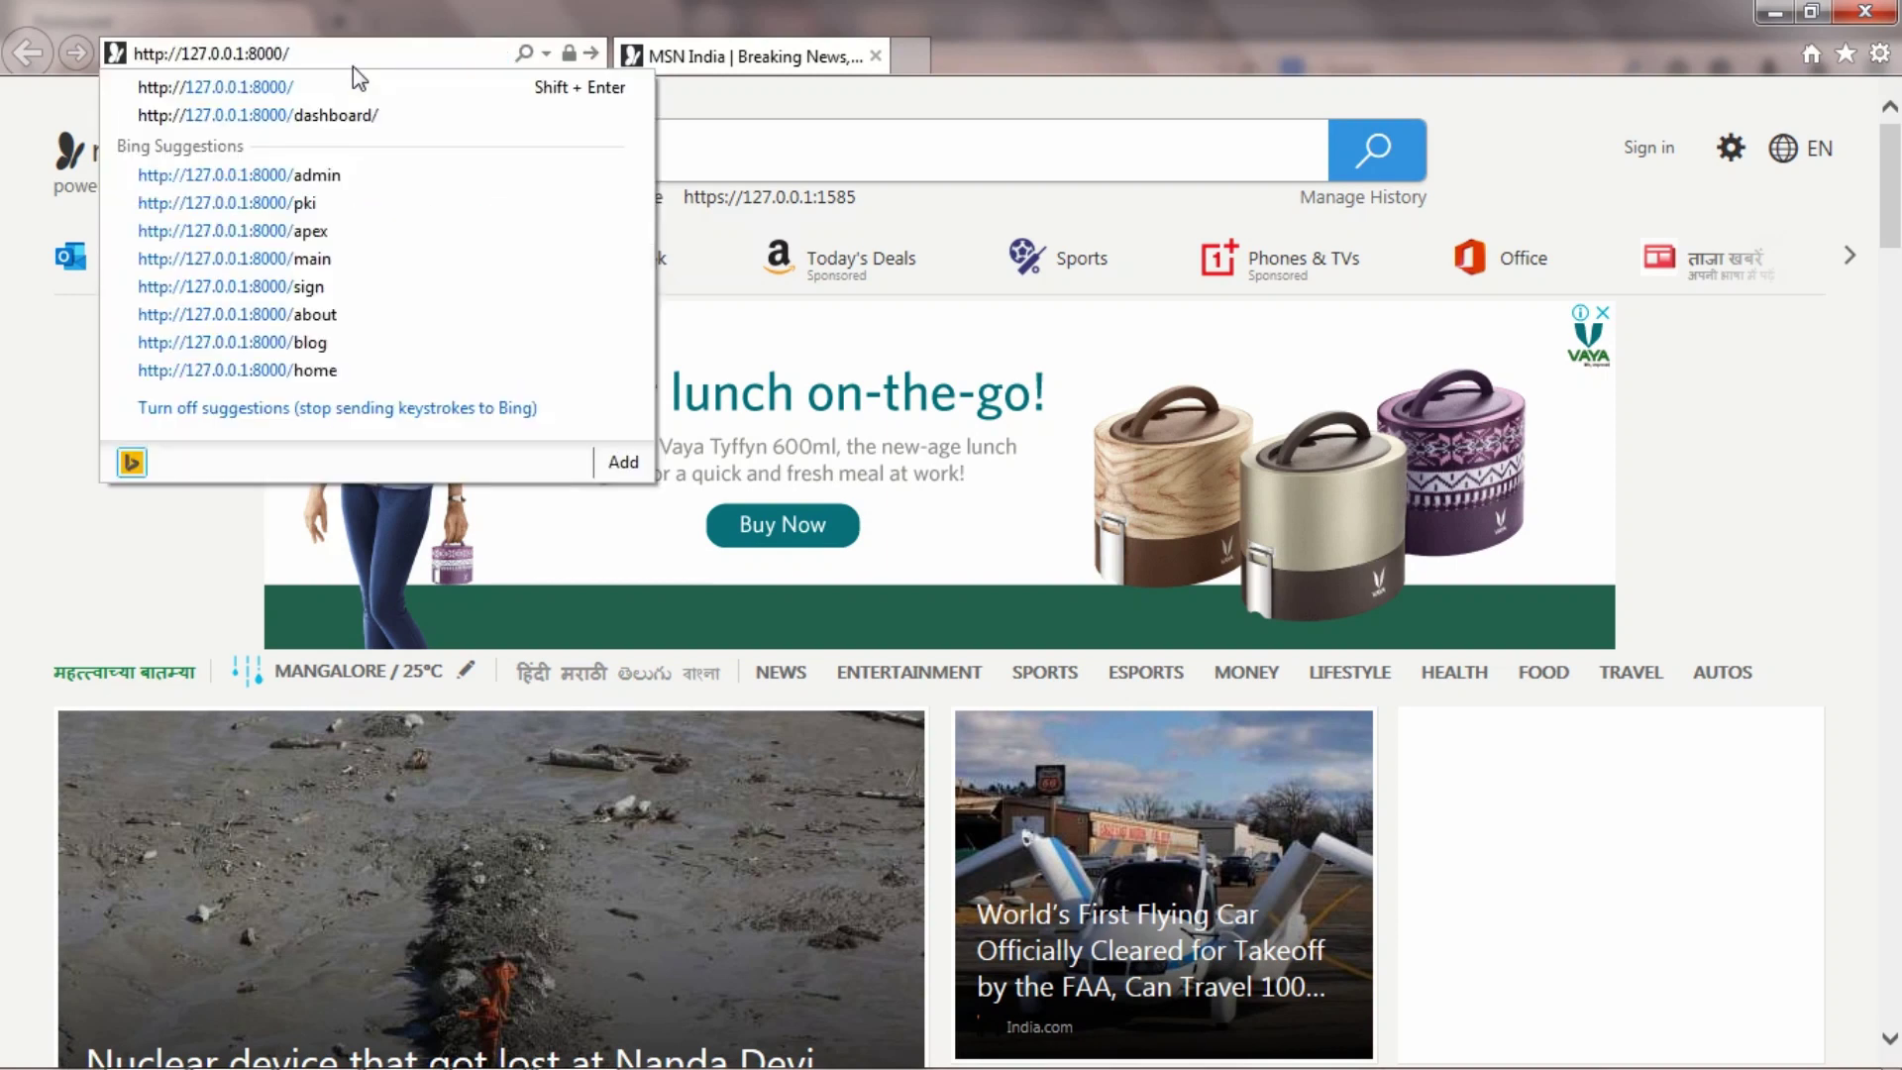
key(Return)
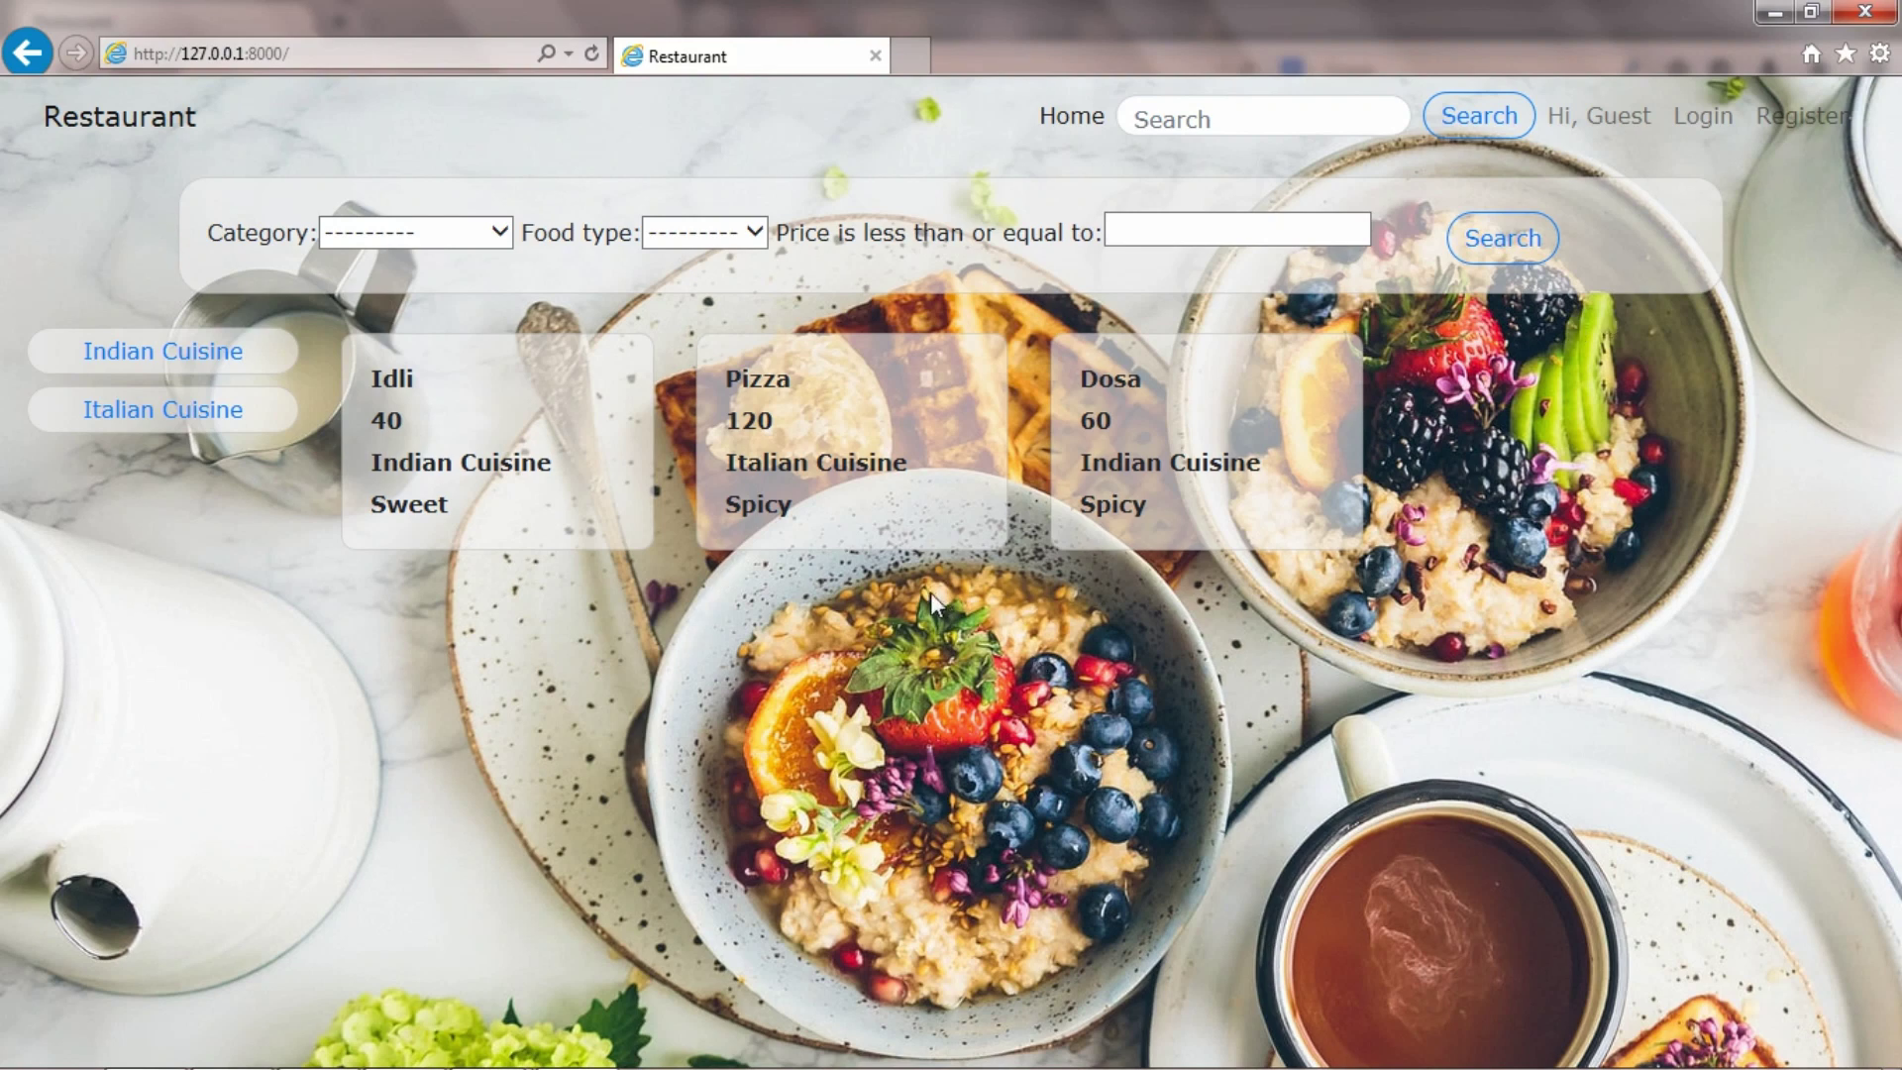
mouse_move(166, 1050)
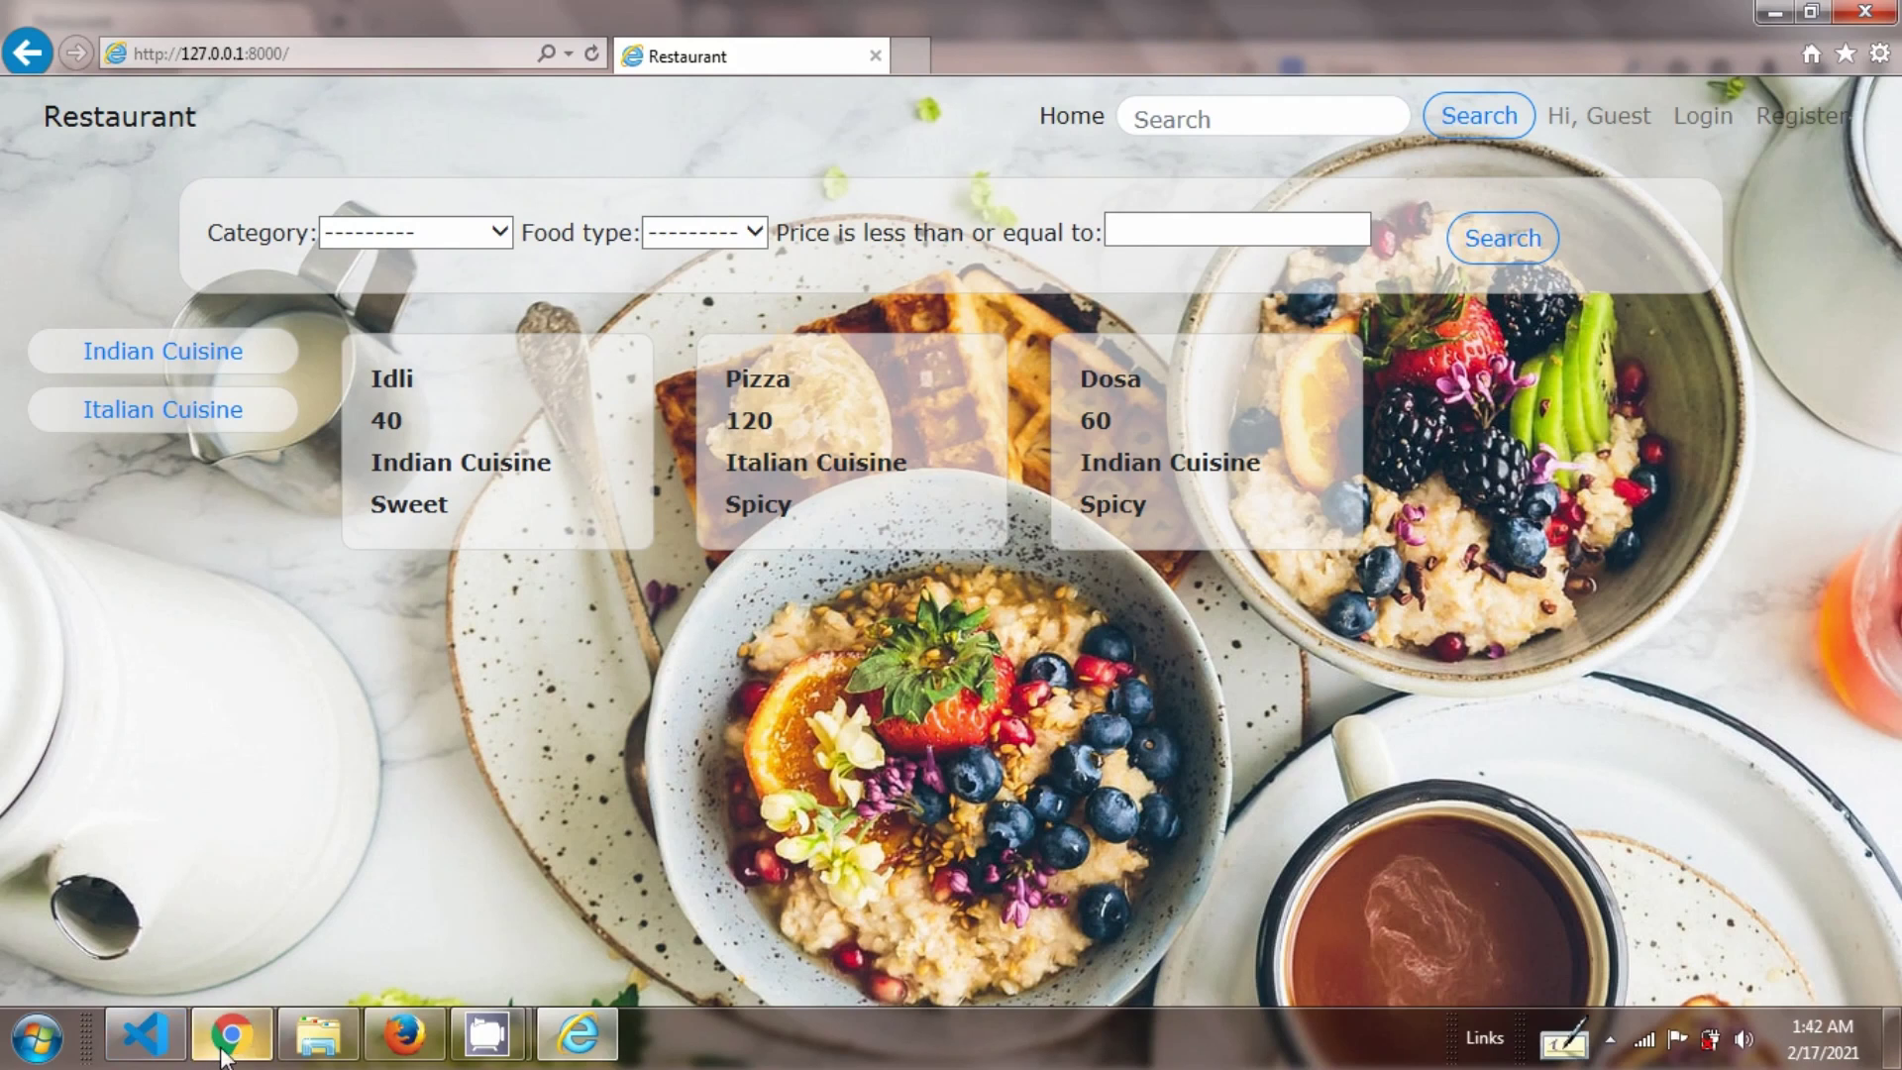
click(224, 1050)
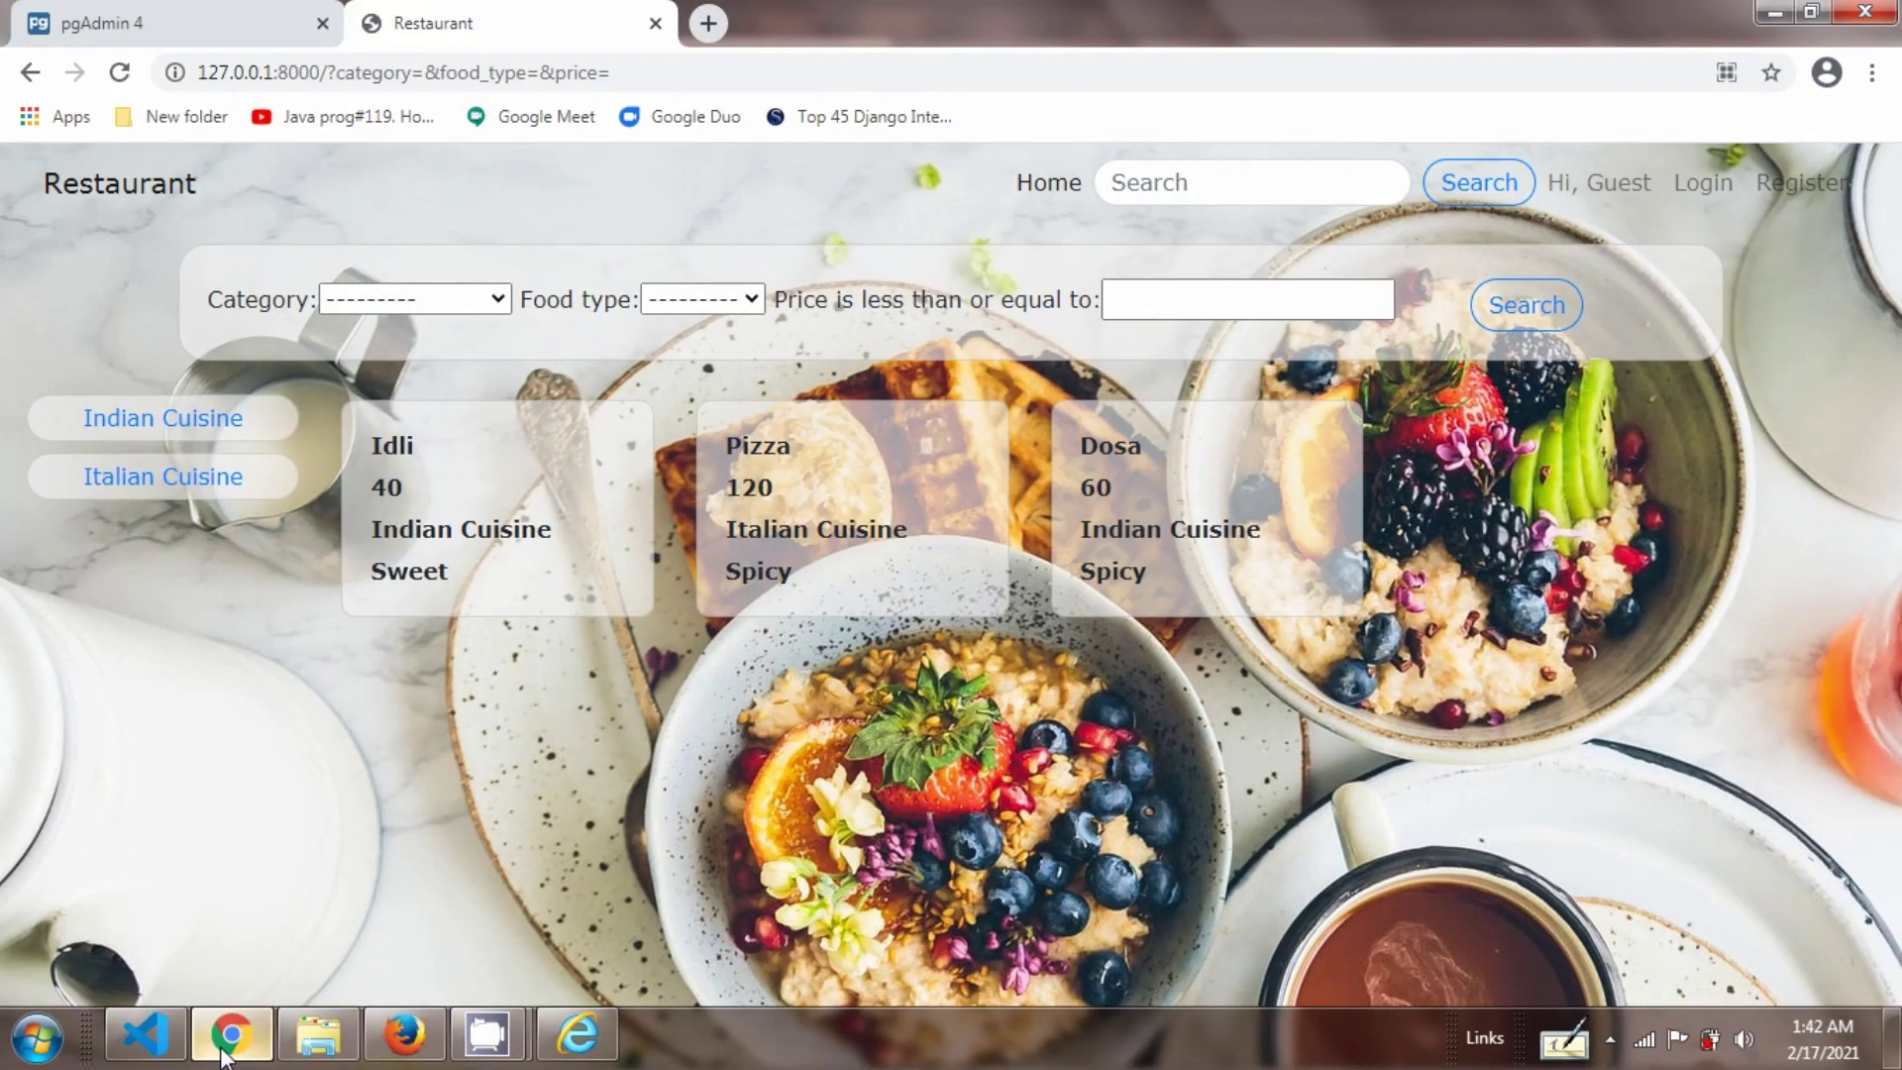
right_click(602, 698)
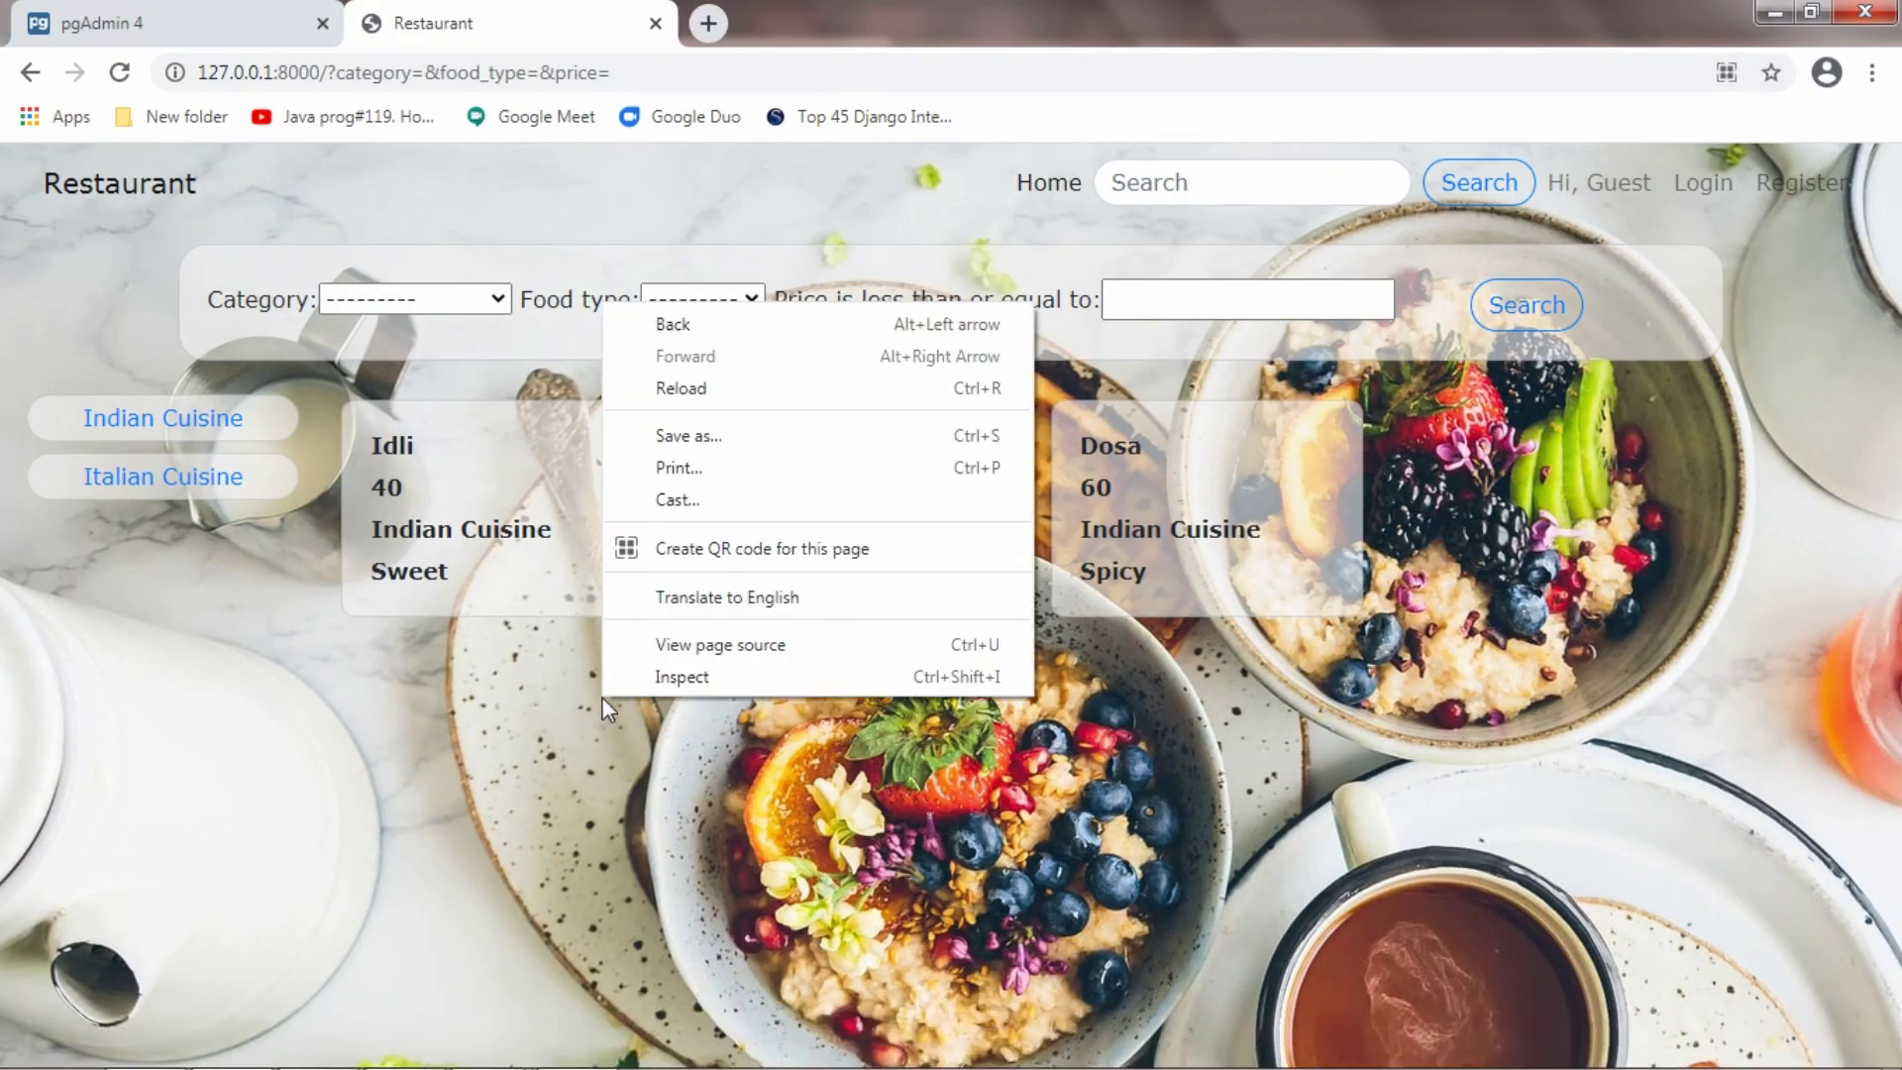
click(653, 686)
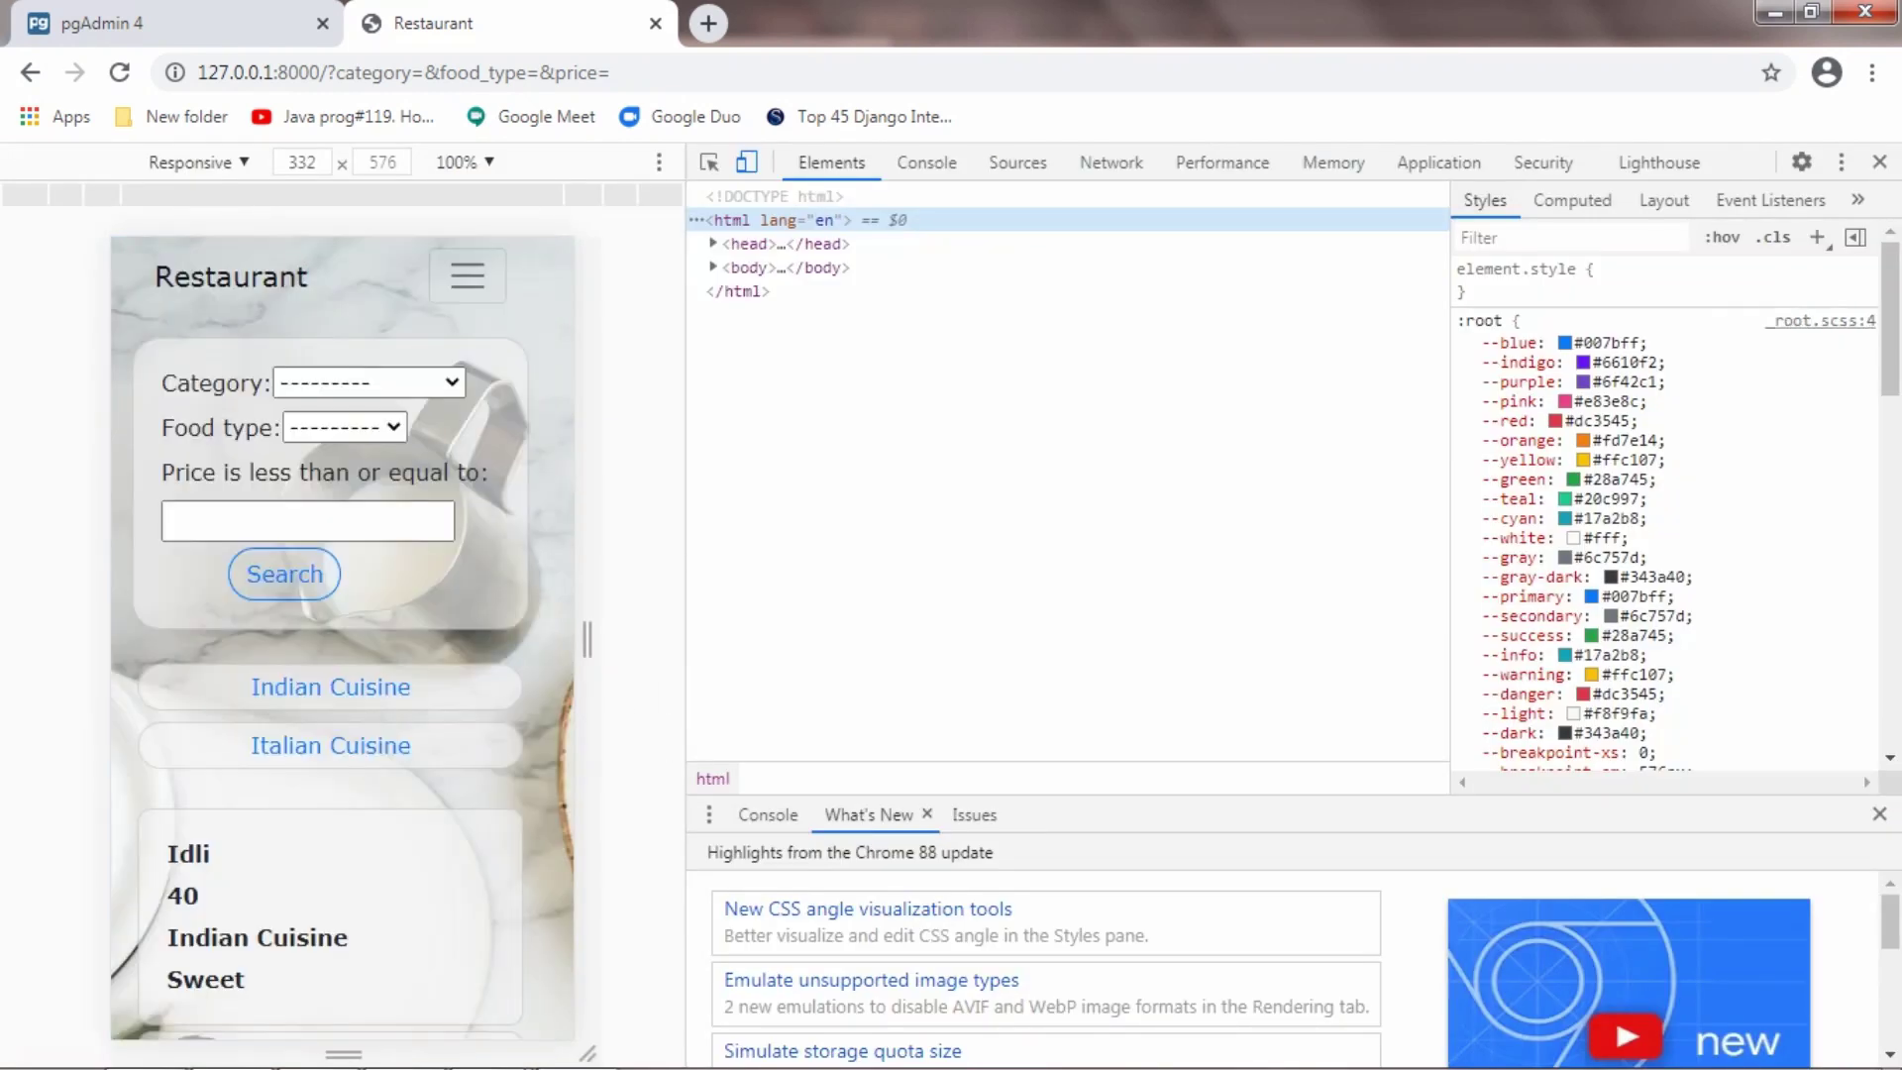
mouse_move(204, 1035)
mouse_down()
mouse_move(204, 634)
mouse_move(206, 1060)
mouse_up()
click(468, 275)
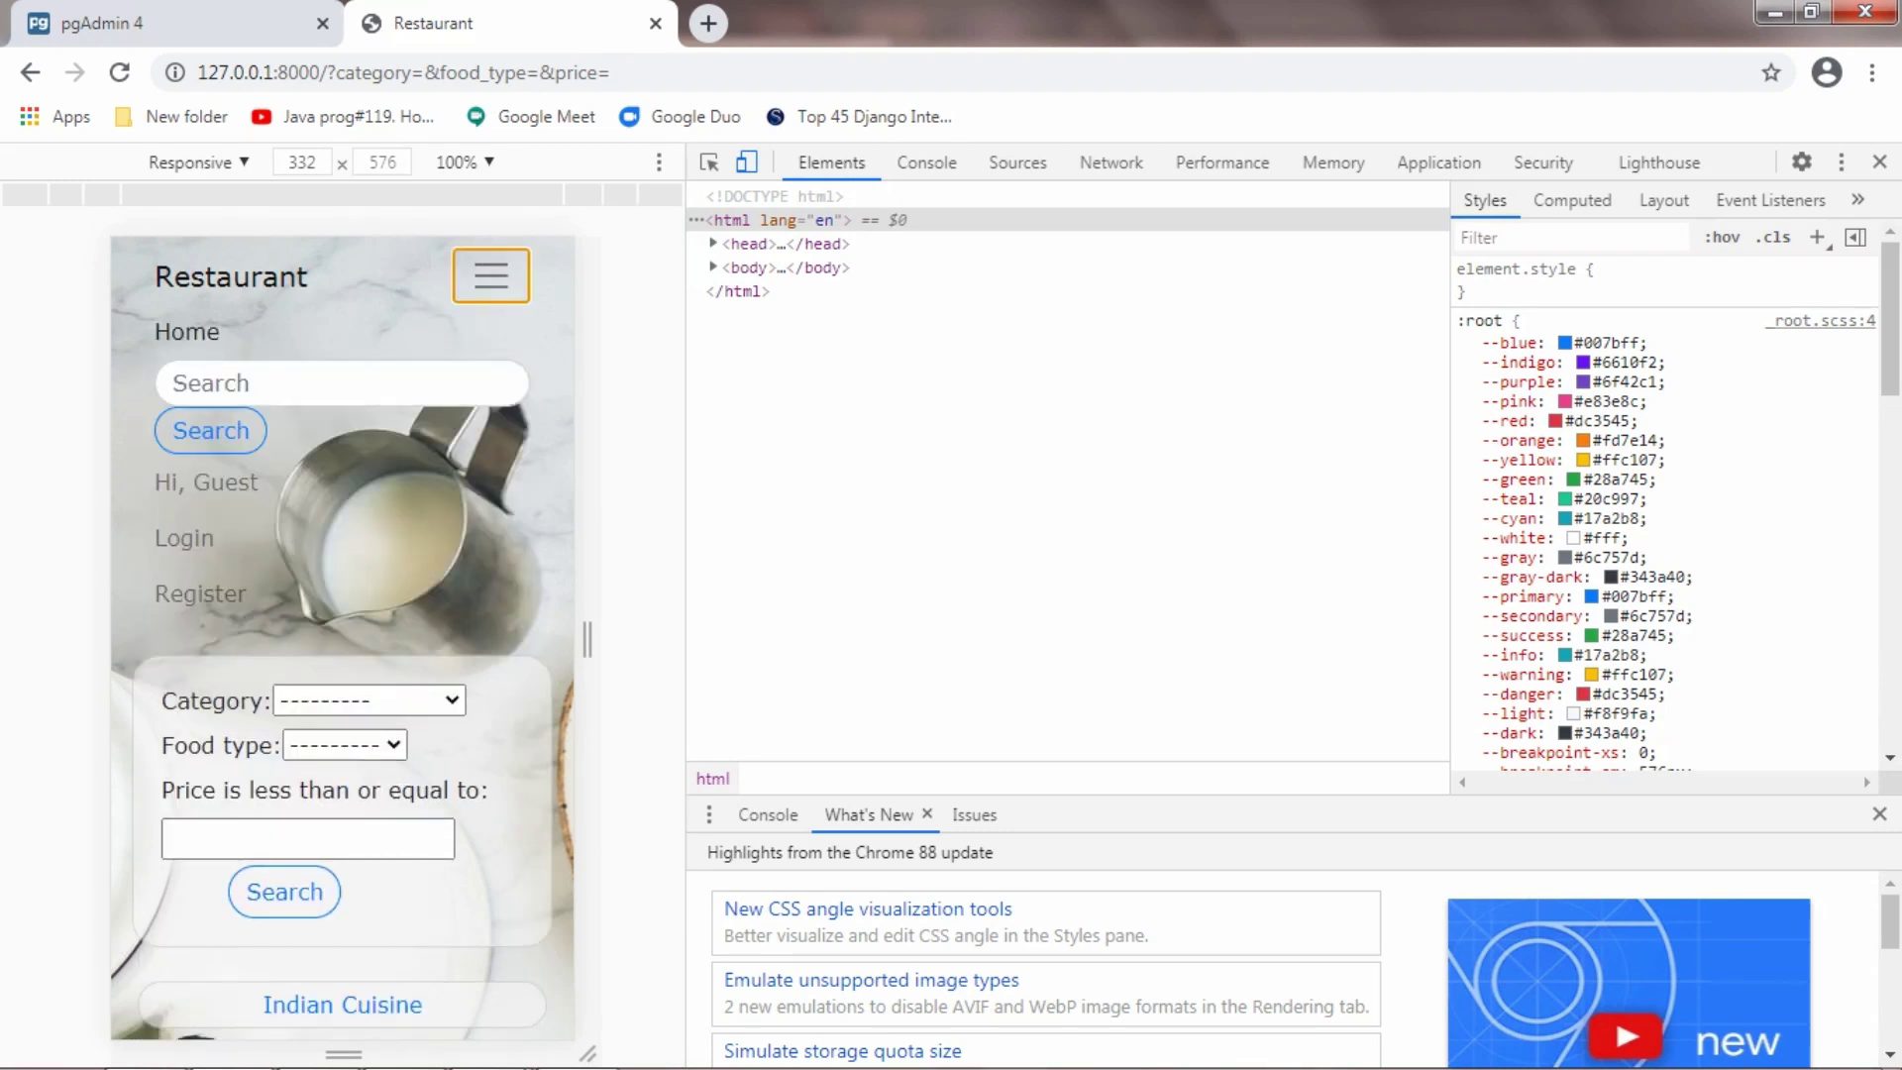
click(490, 275)
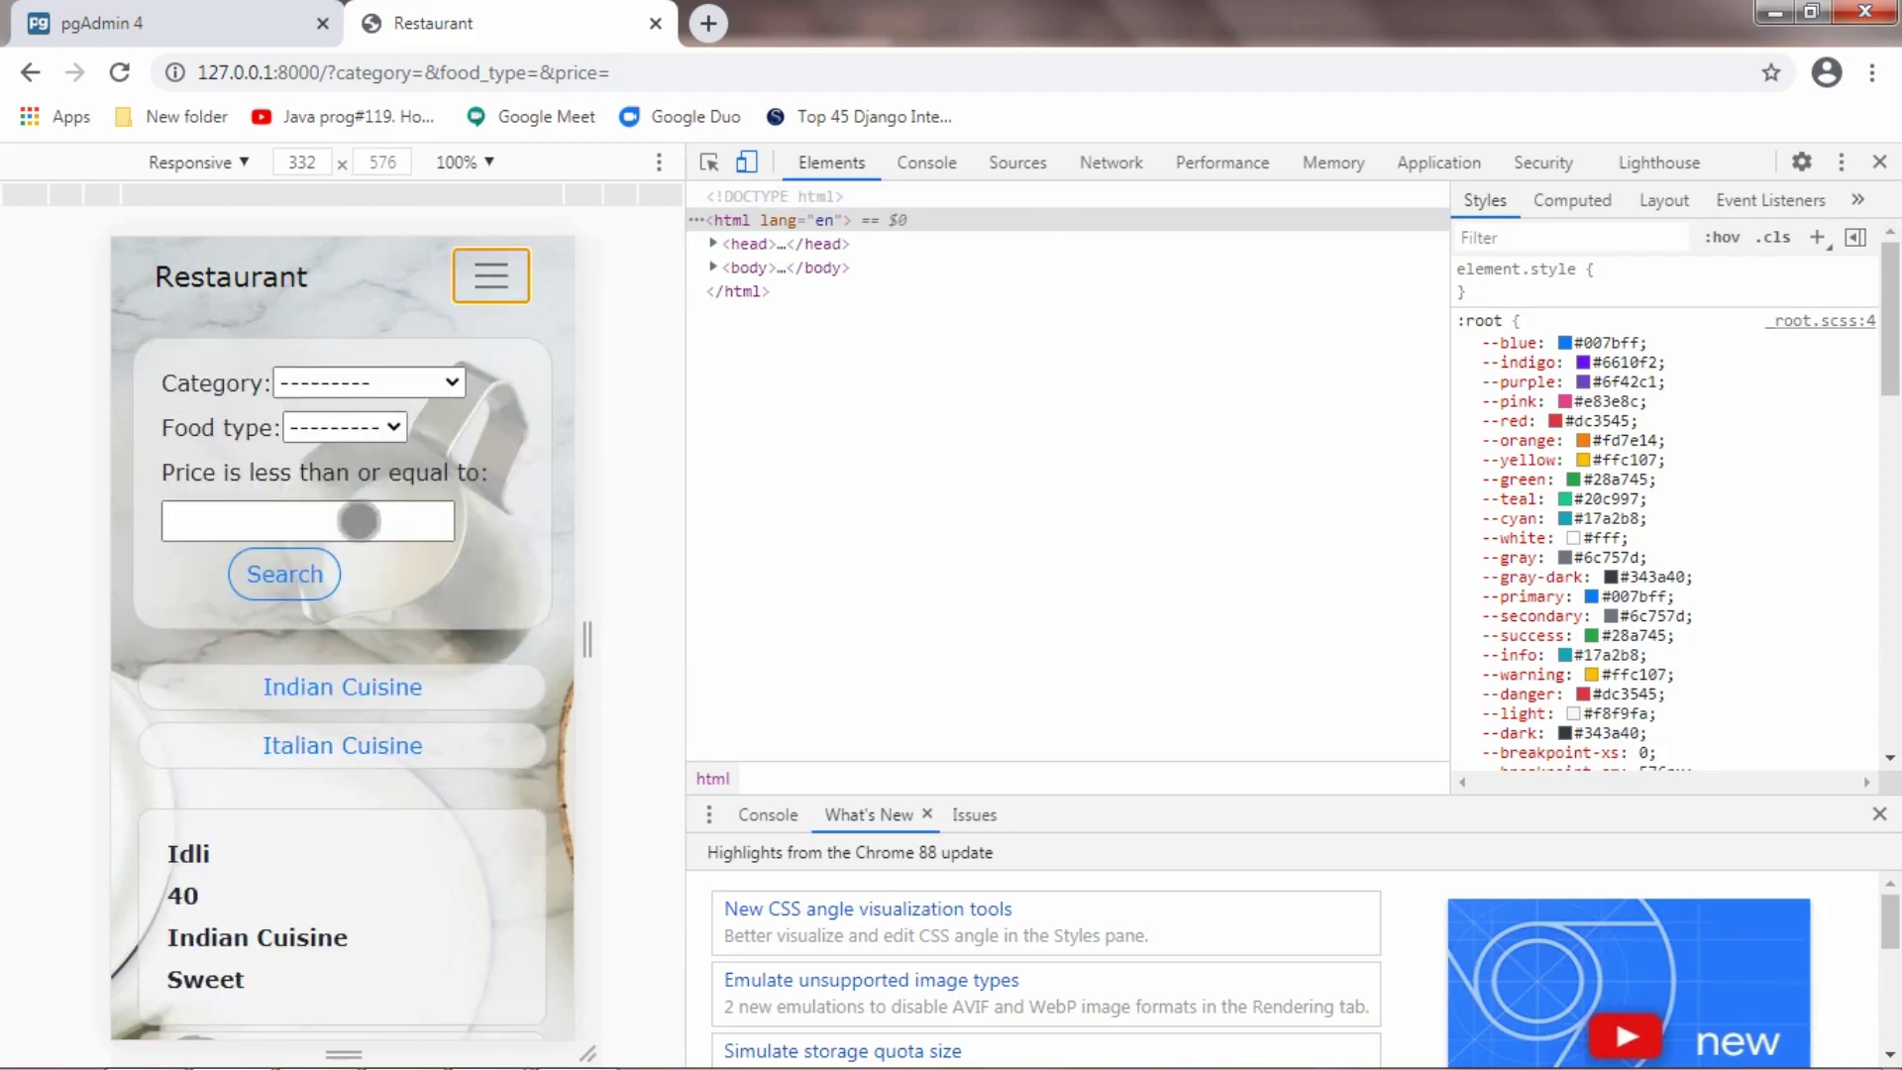
click(1879, 162)
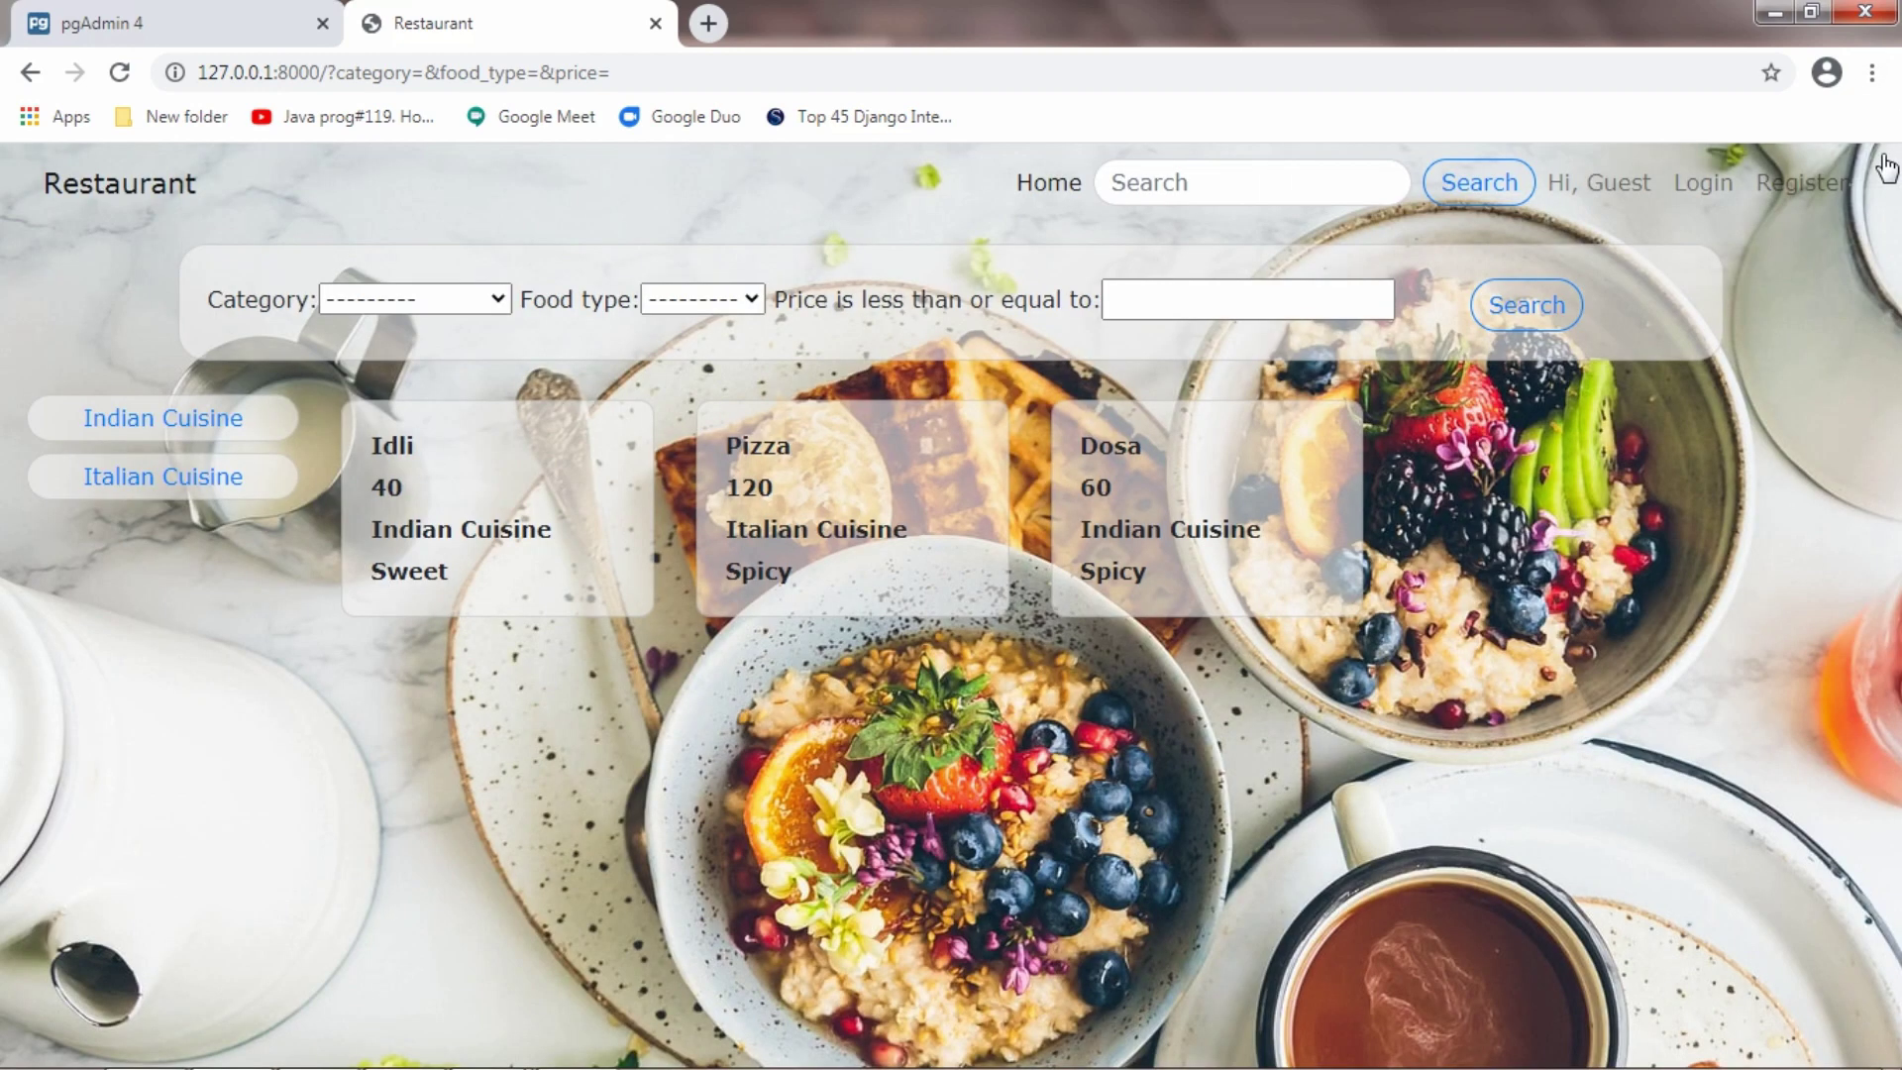